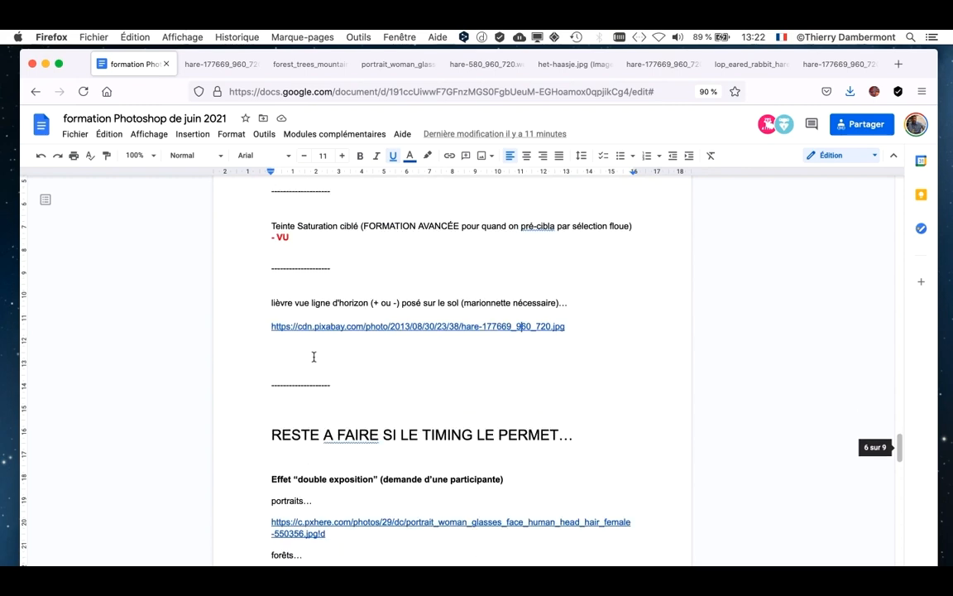
# Copy the heading "JEUDI MATIN…" and paste it under the separator above the "lièvre vue ligne d'horizon" entry.
pyautogui.scroll(6, 314, 356)
pyautogui.scroll(3, 313, 356)
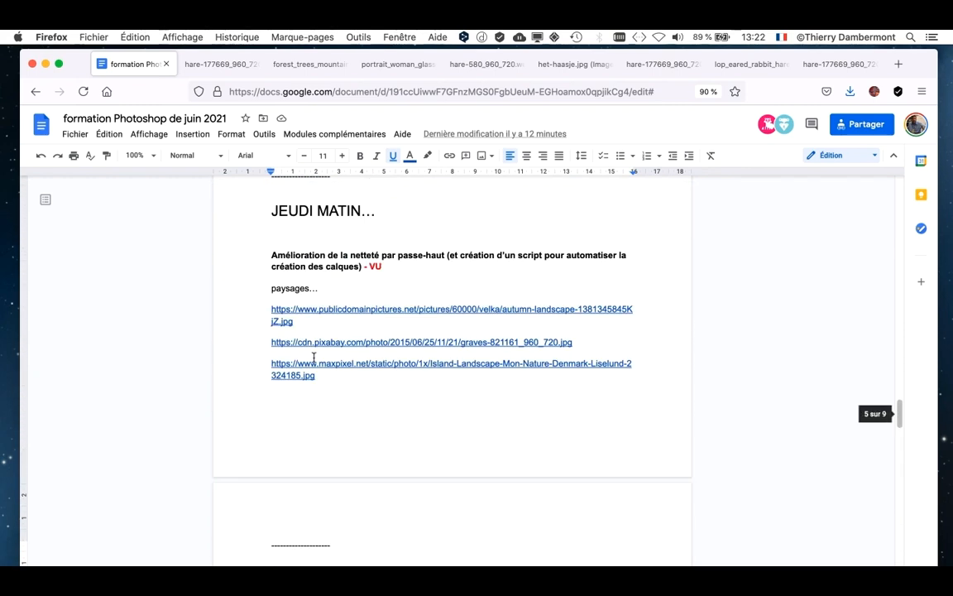
pyautogui.scroll(-7, 314, 356)
pyautogui.scroll(-1, 314, 361)
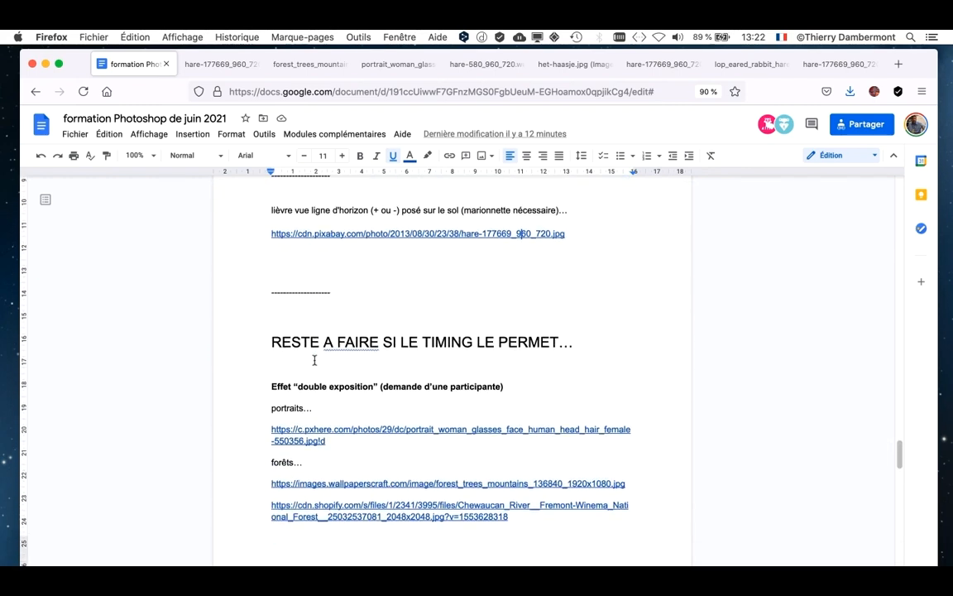
pyautogui.scroll(6, 314, 361)
pyautogui.scroll(8, 314, 361)
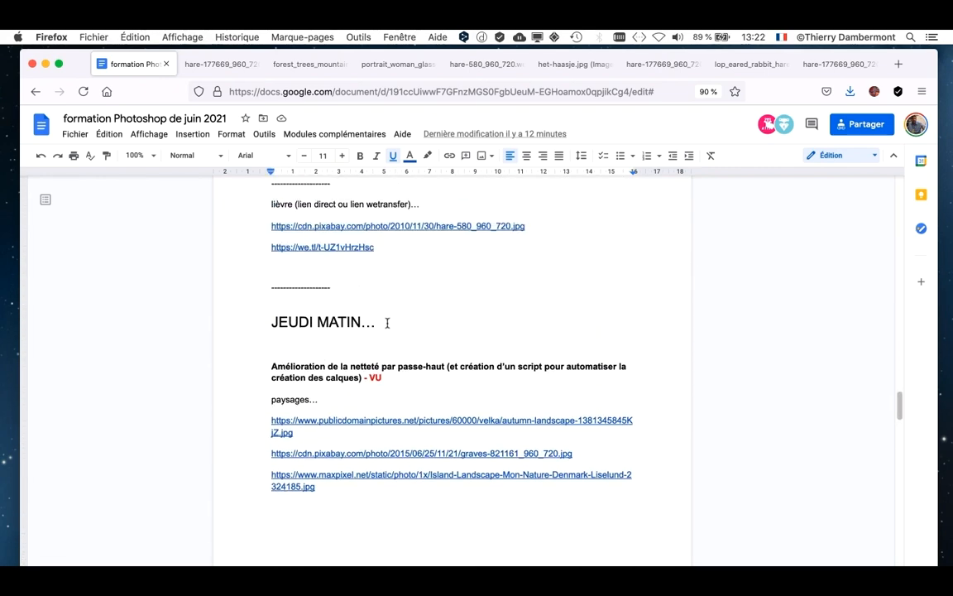
pyautogui.moveTo(386, 323); pyautogui.dragTo(253, 322)
pyautogui.hotkey('ctrl', 'c')
pyautogui.scroll(-2, 420, 387)
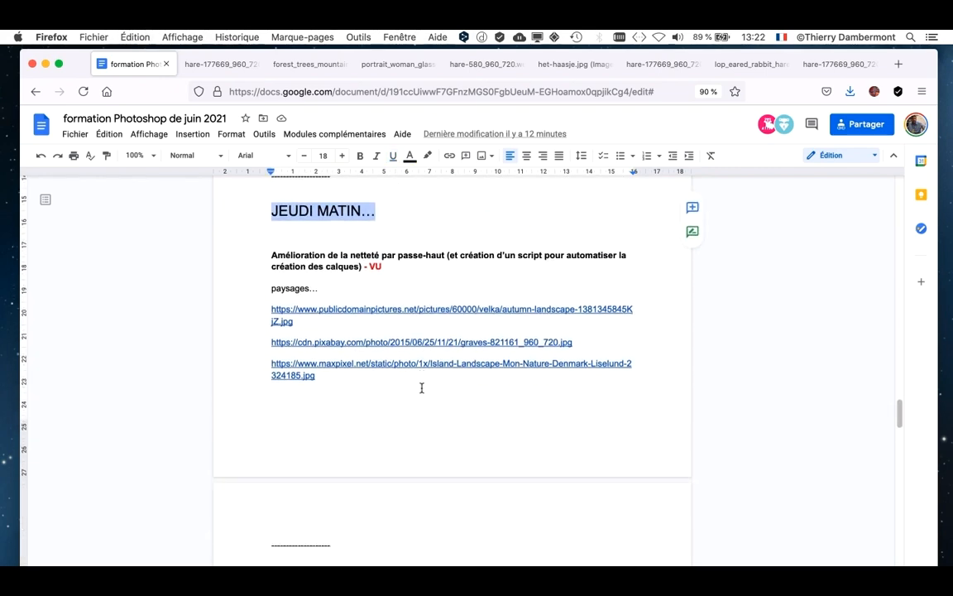
pyautogui.scroll(-10, 421, 387)
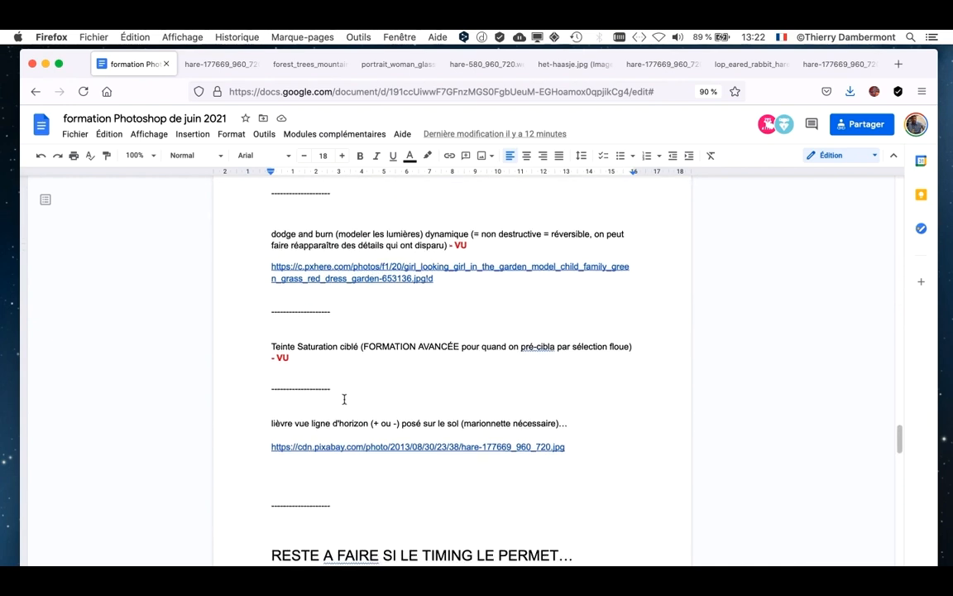
pyautogui.click(346, 389)
pyautogui.press('Return')
pyautogui.hotkey('ctrl', 'v')
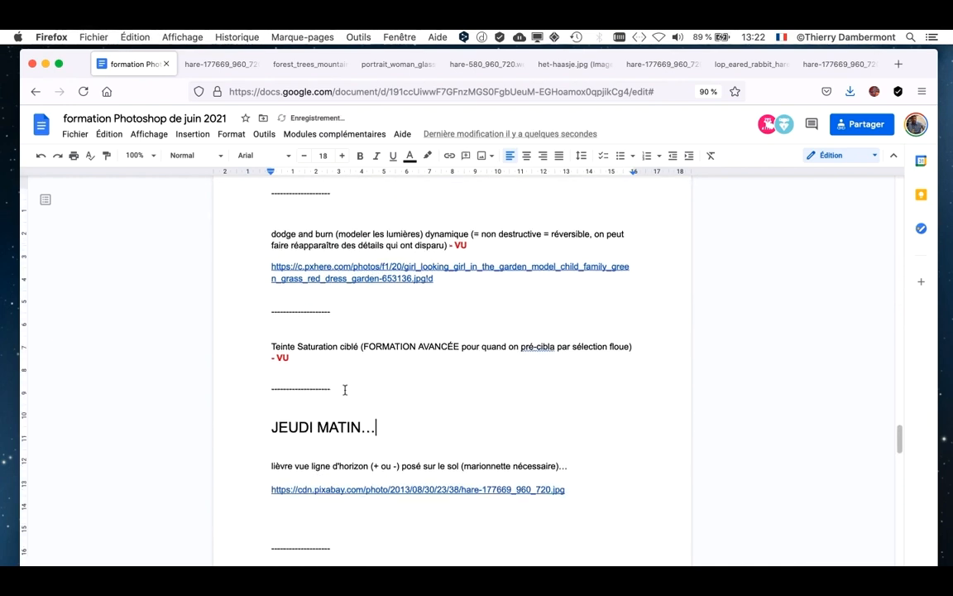
# Change "MATIN" to "APRES-MIDI" in the pasted heading so that it reads "JEUDI APRES-MIDI…".
pyautogui.moveTo(362, 426); pyautogui.dragTo(317, 427)
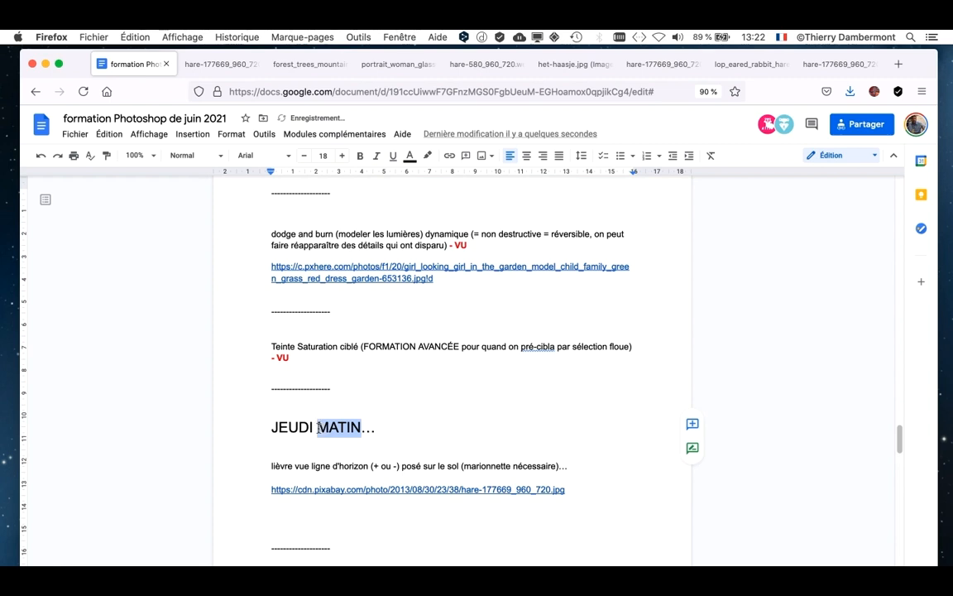
pyautogui.write('APRES-')
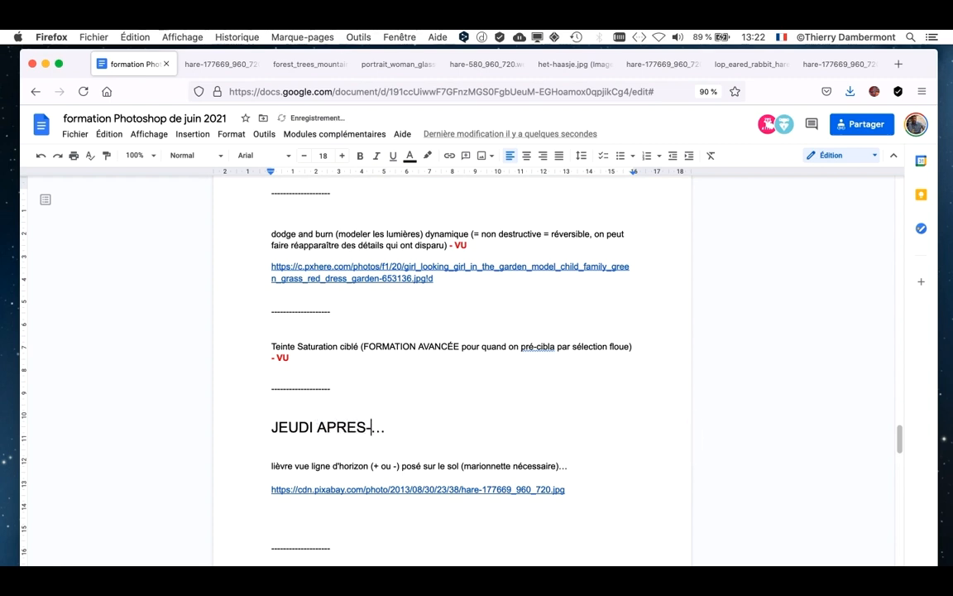
pyautogui.write('MIDI')
pyautogui.scroll(-3, 337, 498)
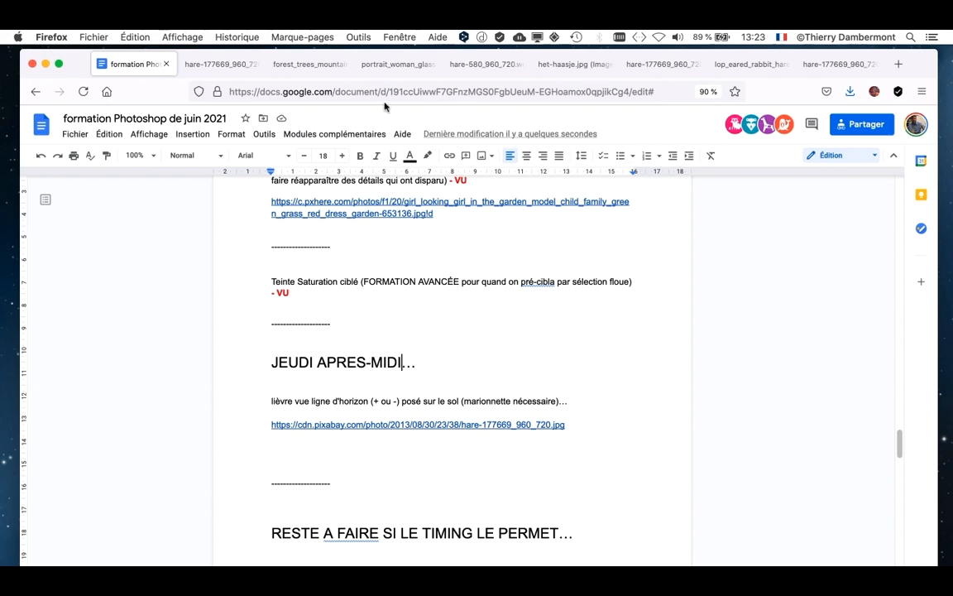
# Switch to Photoshop and hide the windows of all other applications.
pyautogui.press('super+Tab')
pyautogui.press('super+Tab')
pyautogui.press('super+Tab')
pyautogui.press('super+alt+h')
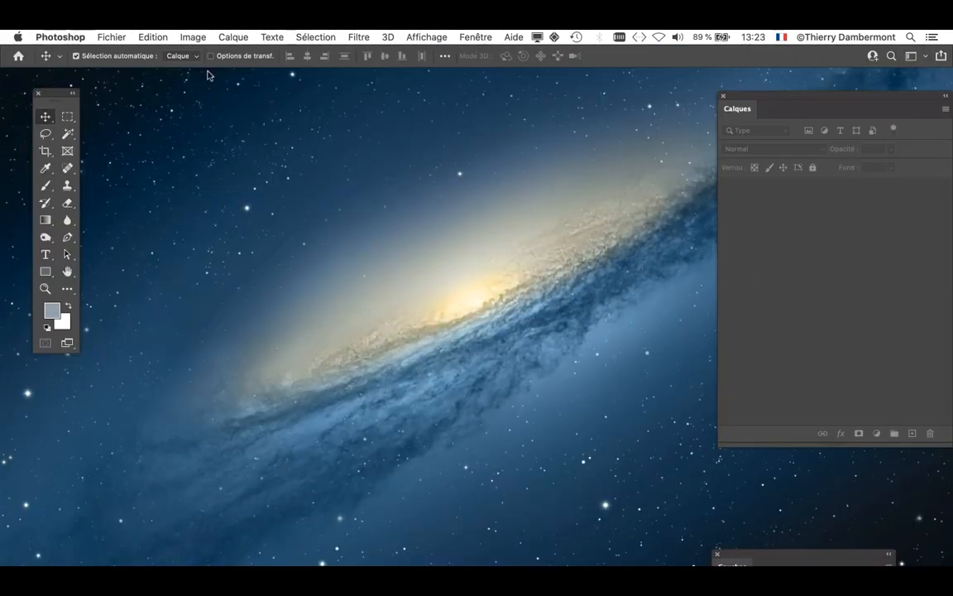
# Open hare-177669_960_720.jpg from the "lièvre sélection puis marionnette" folder in "docs jeudi apres-midi".
pyautogui.click(102, 36)
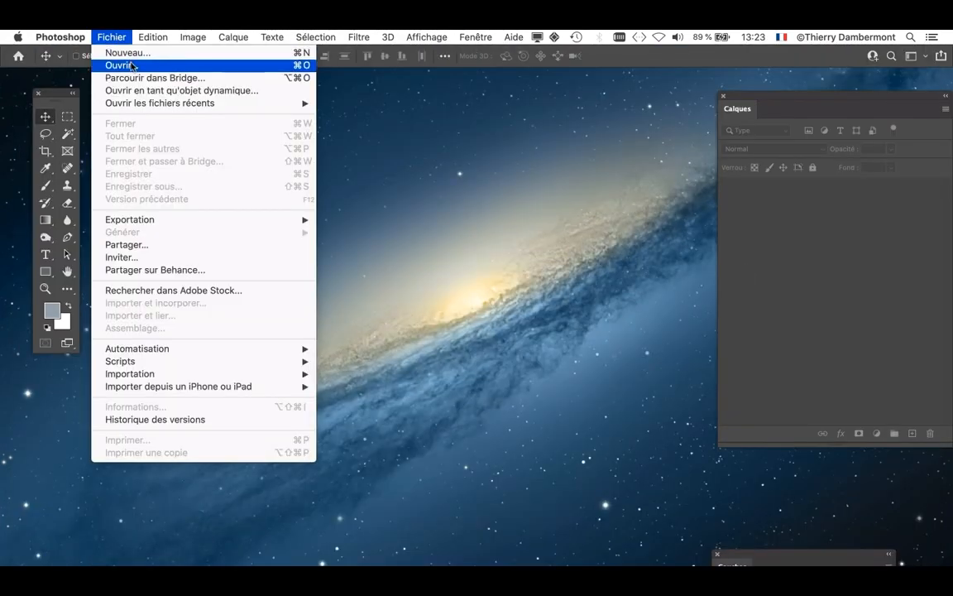
pyautogui.click(133, 65)
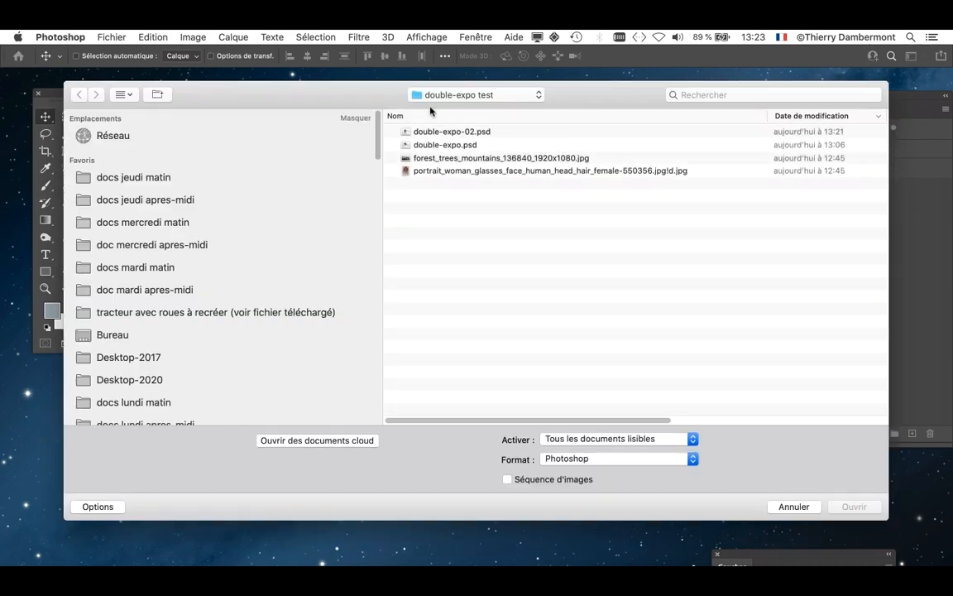
pyautogui.click(430, 96)
pyautogui.click(439, 108)
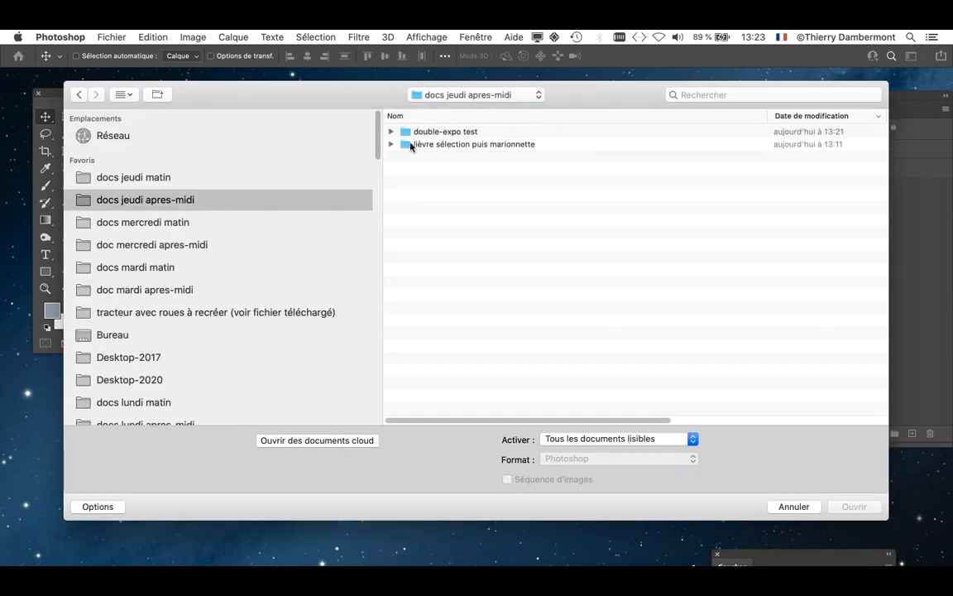
pyautogui.click(391, 145)
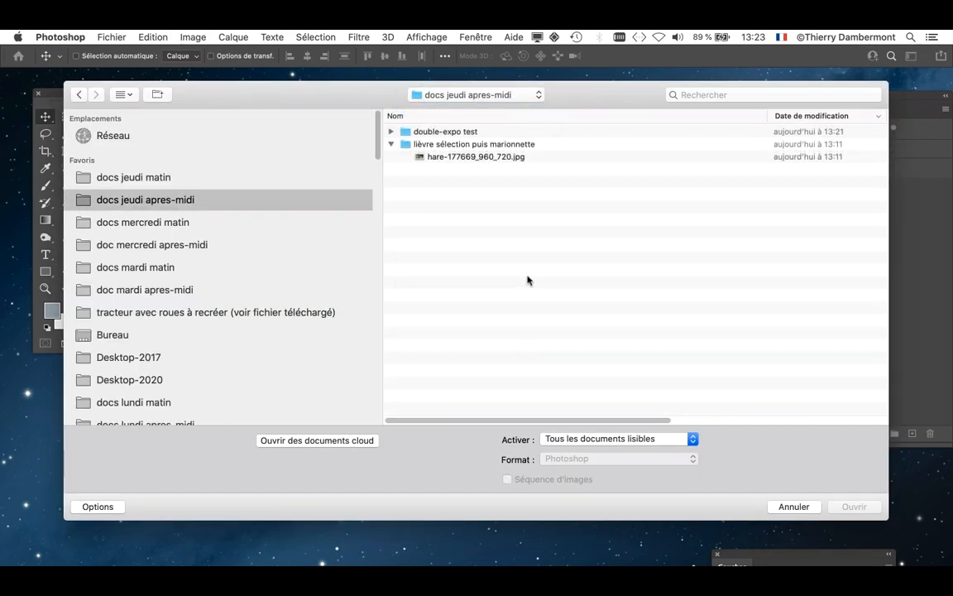
pyautogui.click(439, 159)
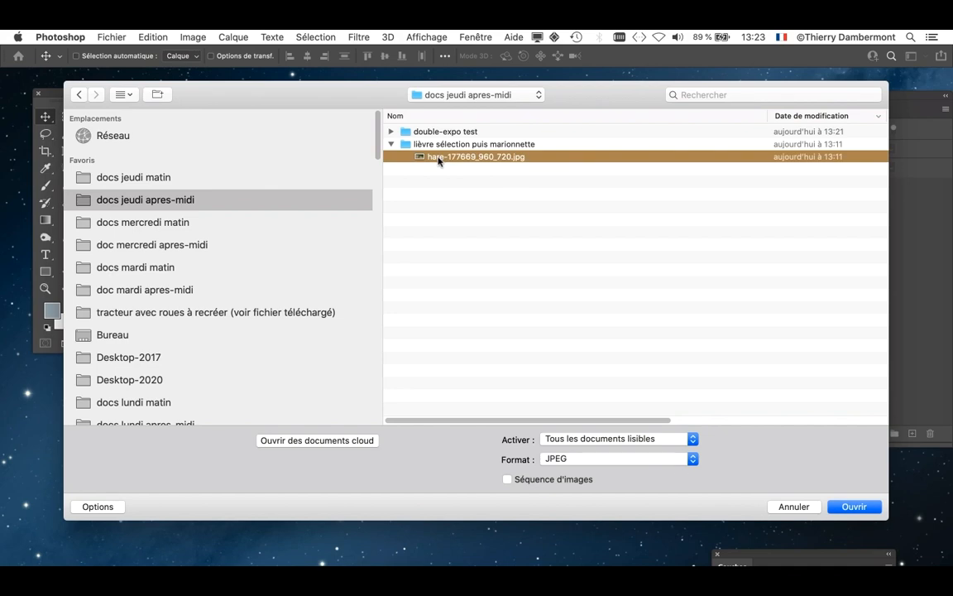
pyautogui.click(855, 507)
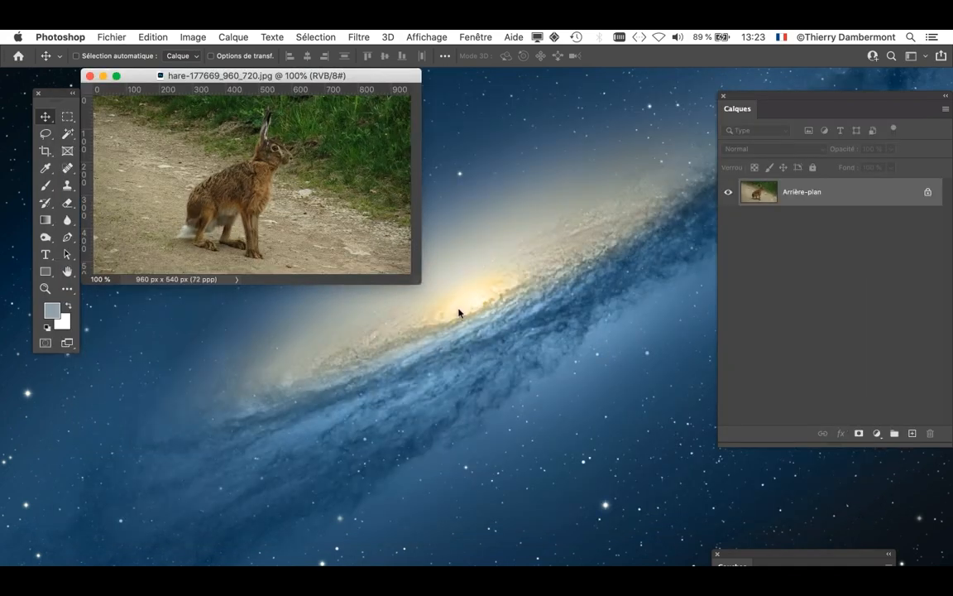
# Show the hare photo in full-screen mode with the menu bar, and close the Couches panel.
pyautogui.press('f')
pyautogui.scroll(5, 494, 361)
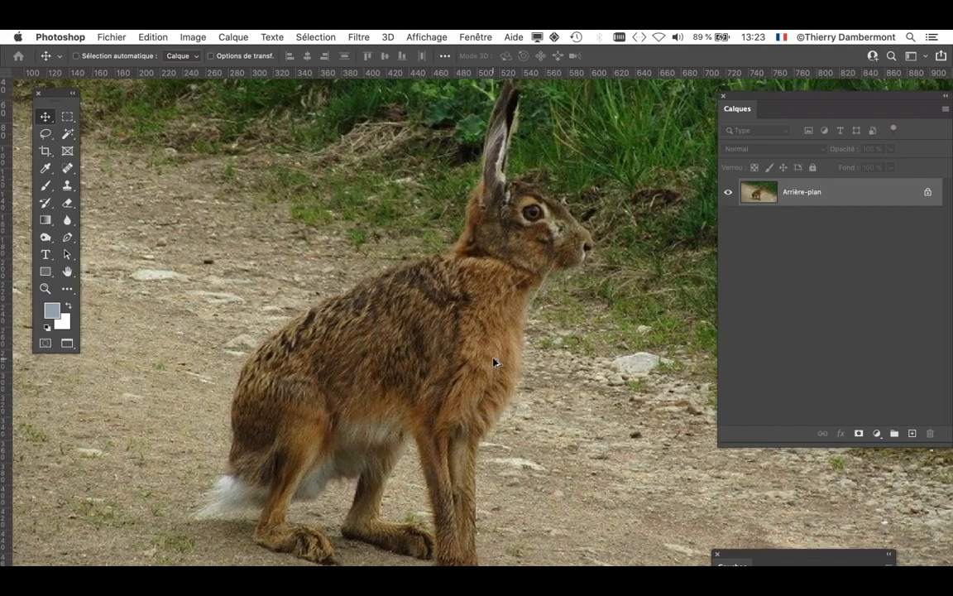
pyautogui.scroll(8, 415, 328)
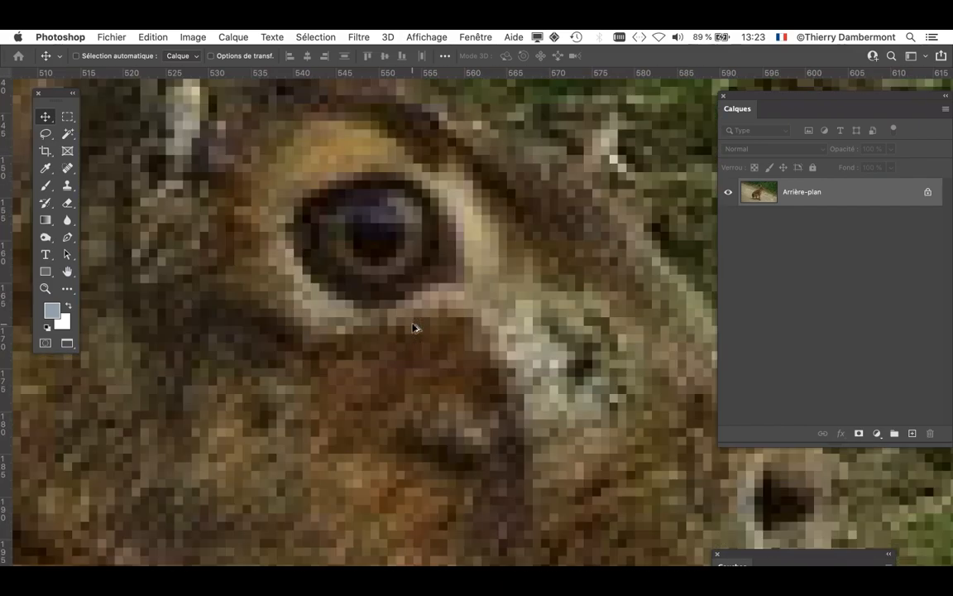
pyautogui.scroll(-8, 414, 328)
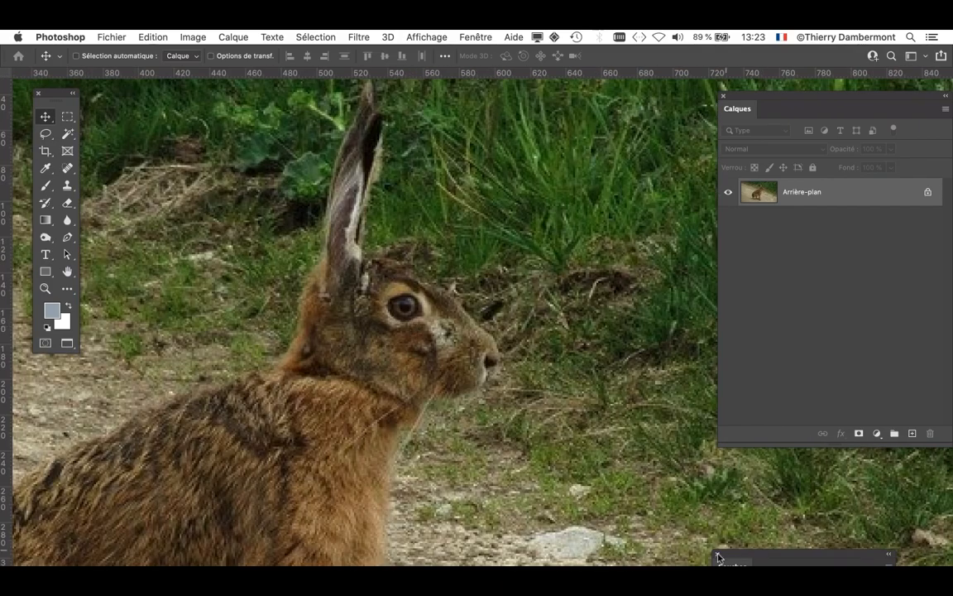
pyautogui.click(718, 554)
pyautogui.scroll(-3, 497, 383)
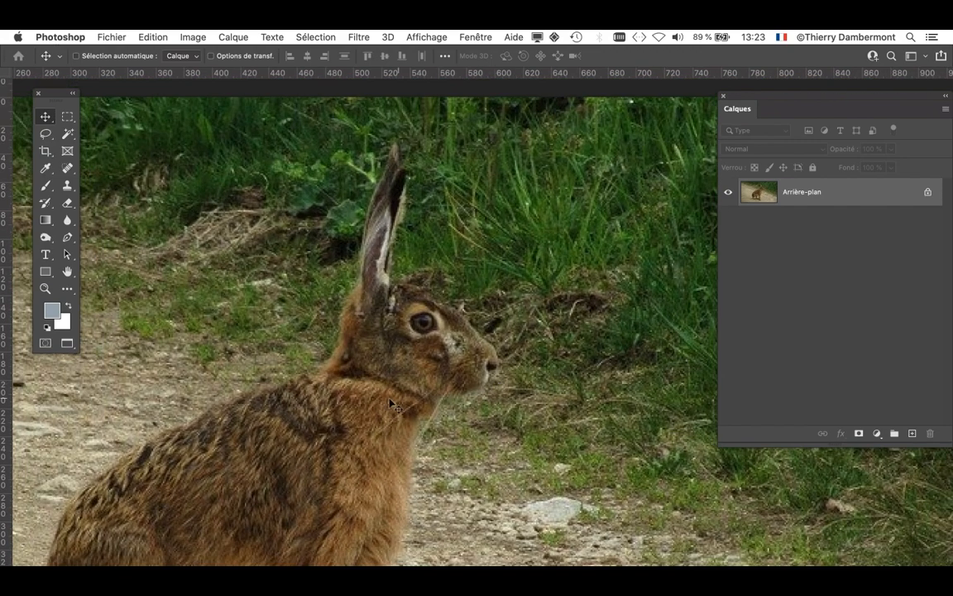
pyautogui.moveTo(386, 394); pyautogui.dragTo(406, 342)
pyautogui.scroll(2, 418, 335)
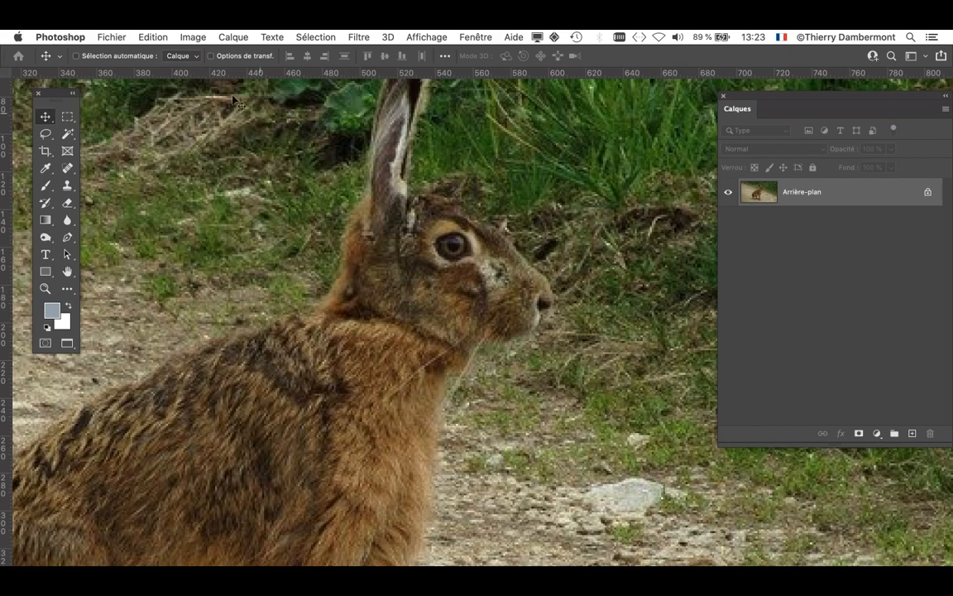
# Set the image size to 200 % in width and height, using percent as the unit.
pyautogui.click(193, 36)
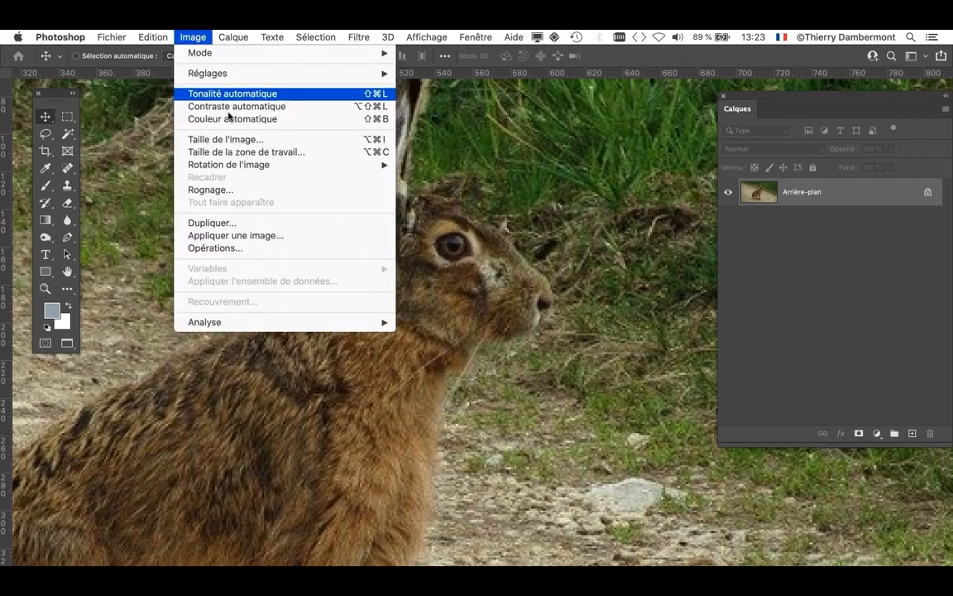
pyautogui.click(225, 139)
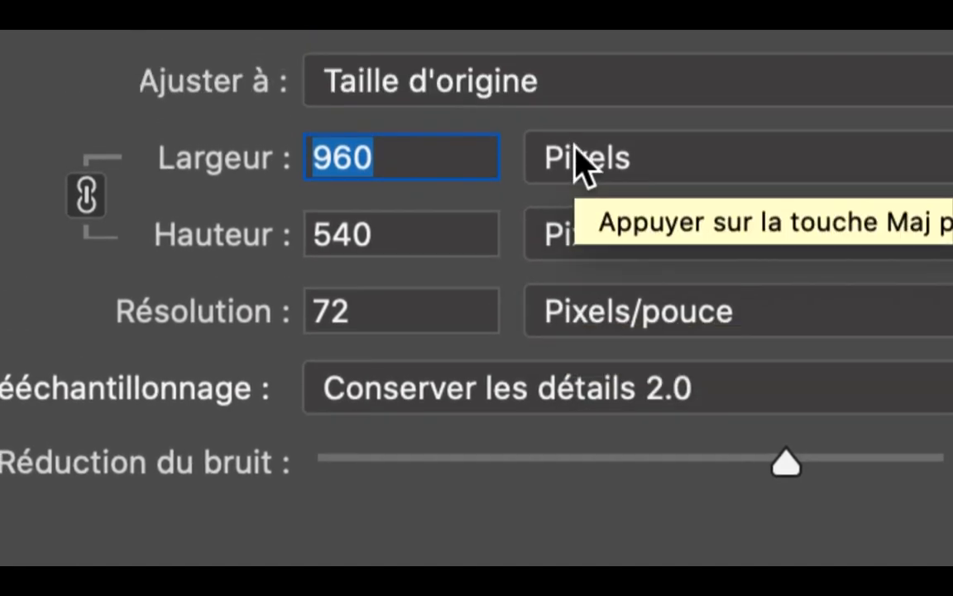
pyautogui.click(589, 56)
pyautogui.click(578, 147)
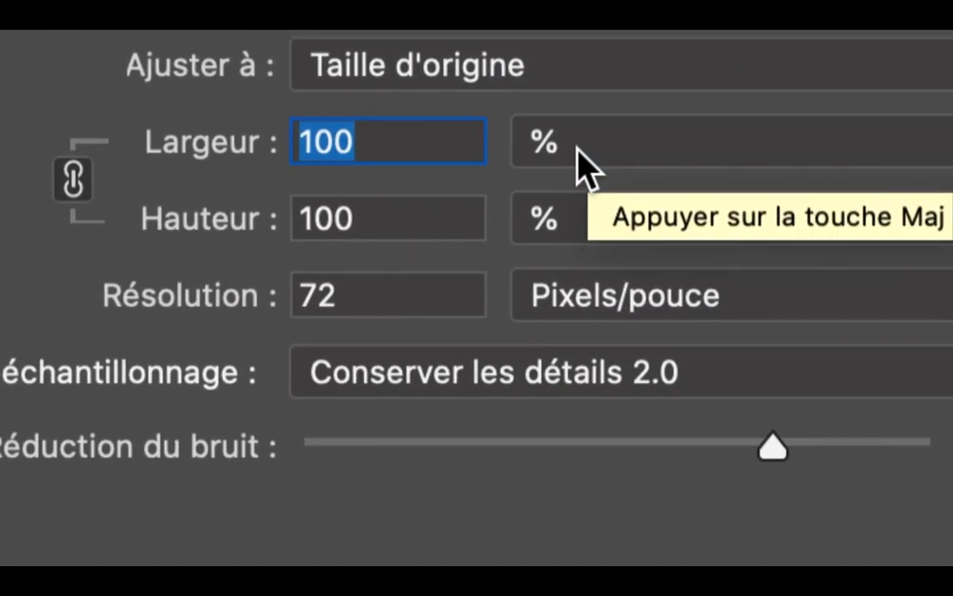
pyautogui.write('200')
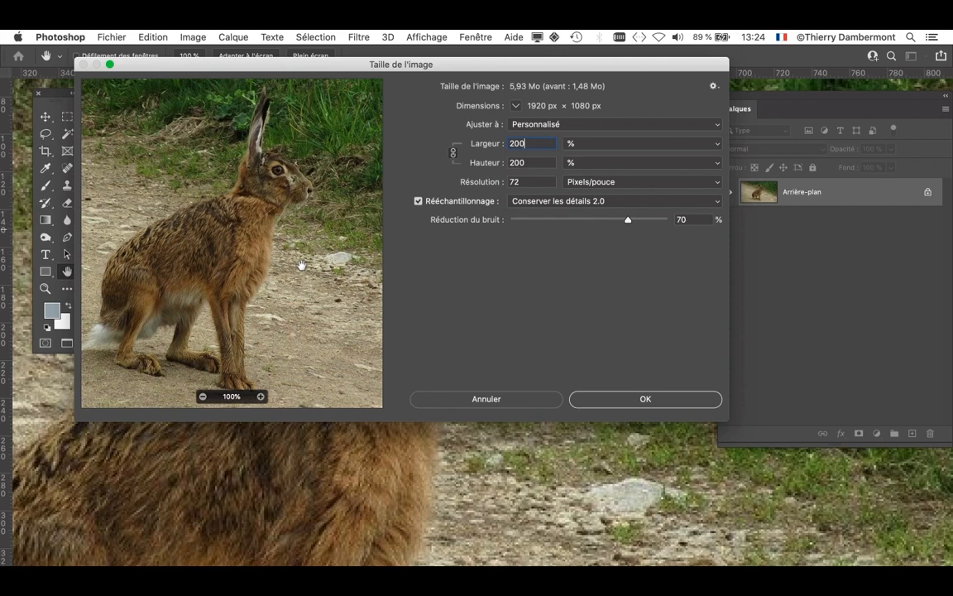
# Examine the resampling preview around the hare's eye and head, comparing it with the original pixels.
pyautogui.keyDown('super'); pyautogui.click(277, 179); pyautogui.keyUp('super')
pyautogui.moveTo(277, 179); pyautogui.dragTo(353, 335)
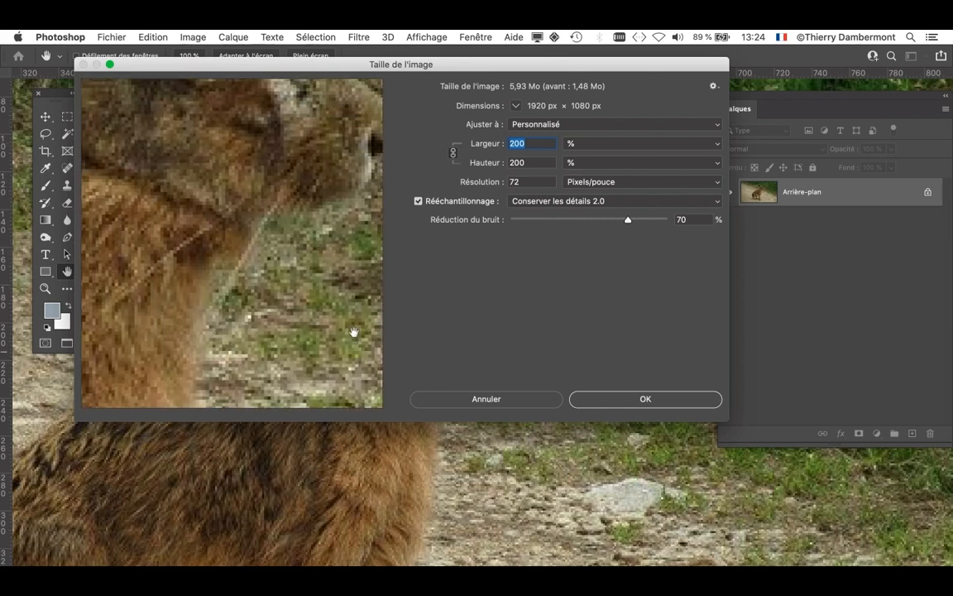
pyautogui.moveTo(289, 184); pyautogui.dragTo(372, 345)
pyautogui.moveTo(306, 241); pyautogui.dragTo(228, 283)
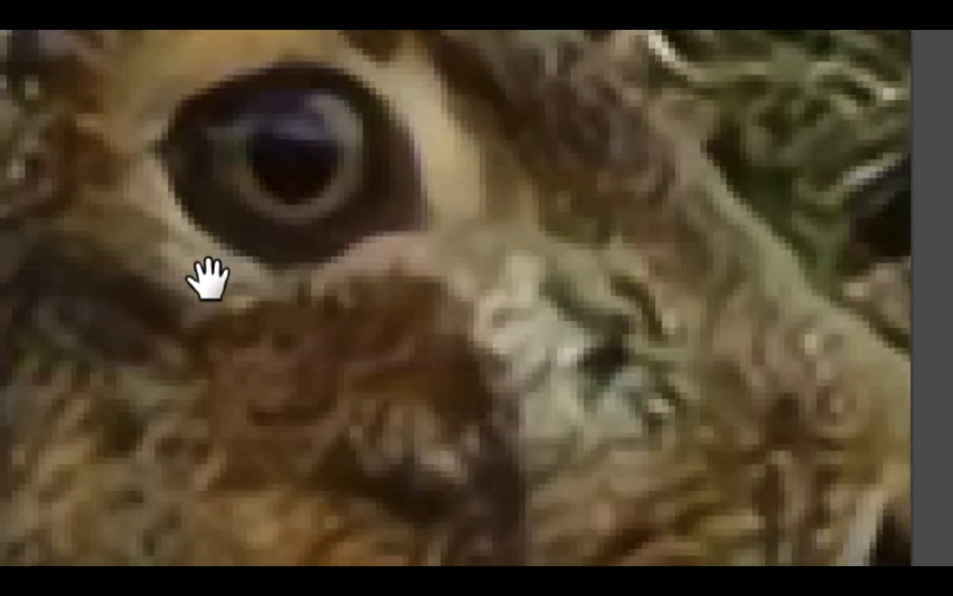
pyautogui.click(207, 278)
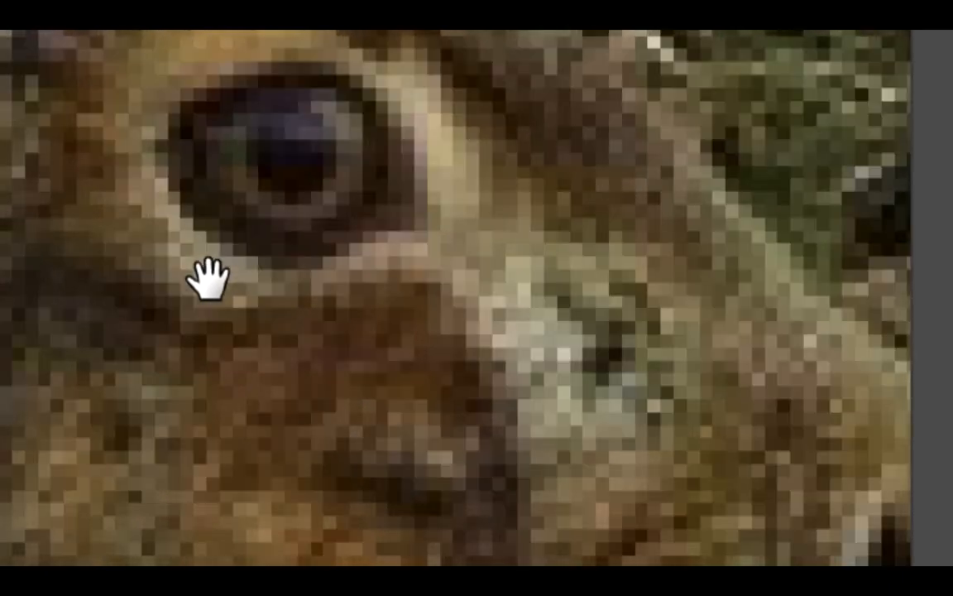
pyautogui.click(208, 279)
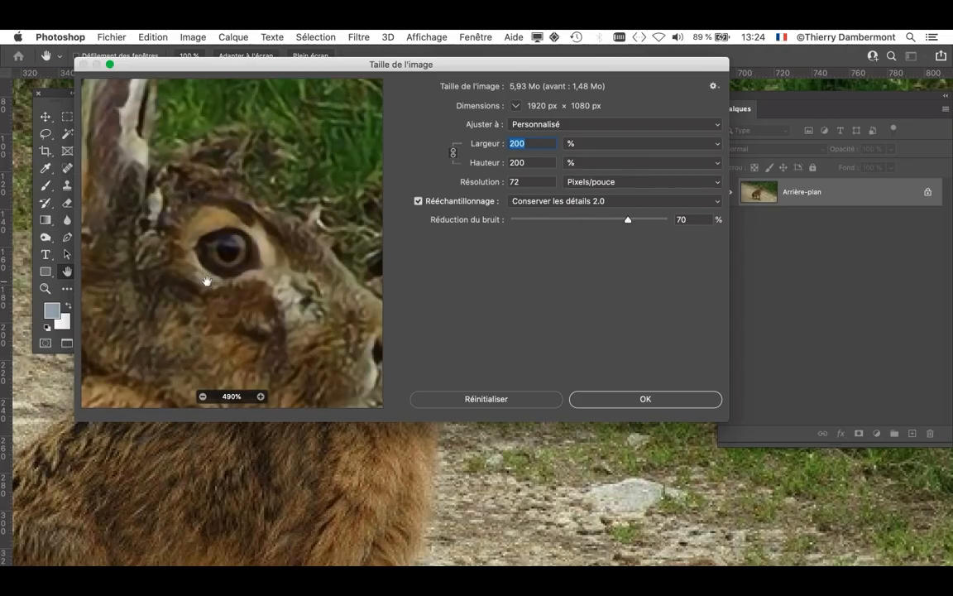
pyautogui.moveTo(230, 283); pyautogui.dragTo(256, 261)
pyautogui.keyDown('super'); pyautogui.click(226, 294); pyautogui.keyUp('super')
pyautogui.keyDown('alt'); pyautogui.click(195, 294); pyautogui.keyUp('alt')
pyautogui.keyDown('super'); pyautogui.click(256, 261); pyautogui.keyUp('super')
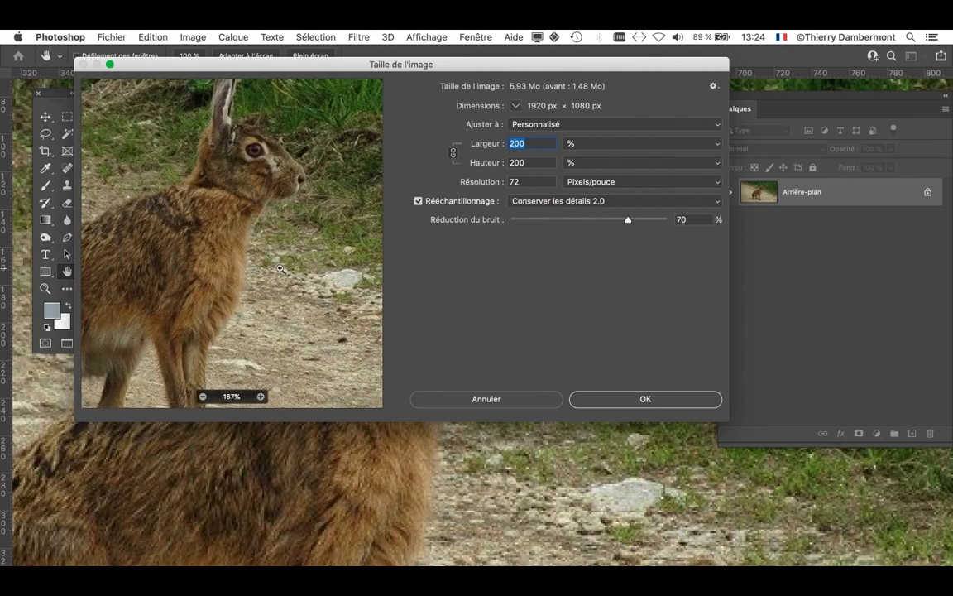
pyautogui.moveTo(242, 202); pyautogui.dragTo(241, 319)
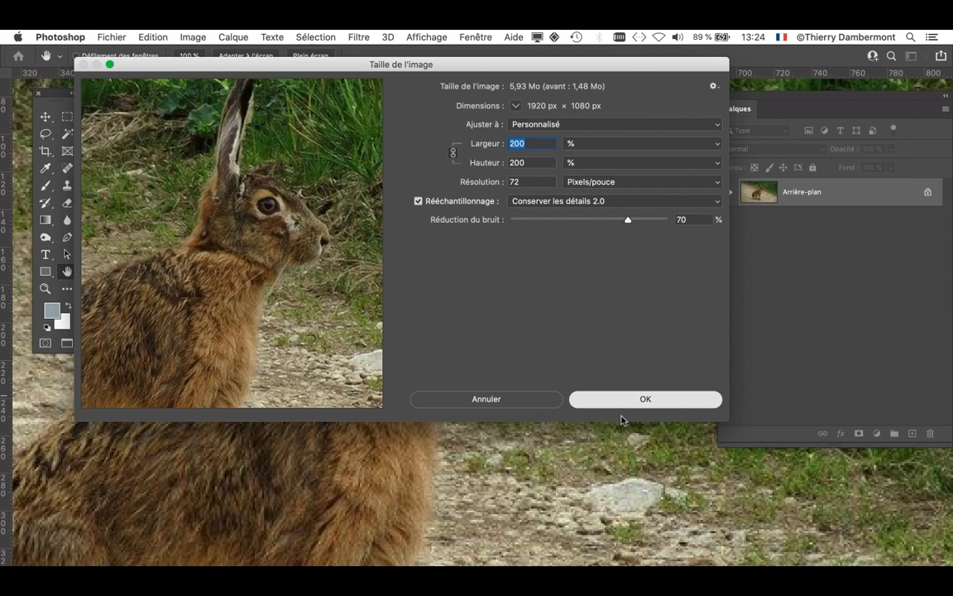
# Apply the 200 % enlargement and inspect the hare's head and ear in the resized image.
pyautogui.press('Return')
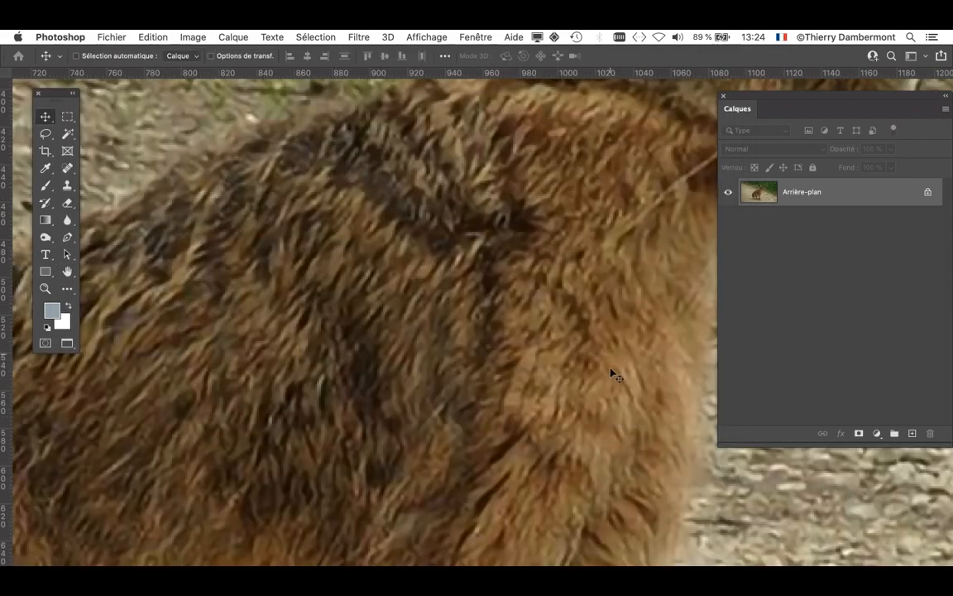
pyautogui.moveTo(600, 221); pyautogui.dragTo(280, 481)
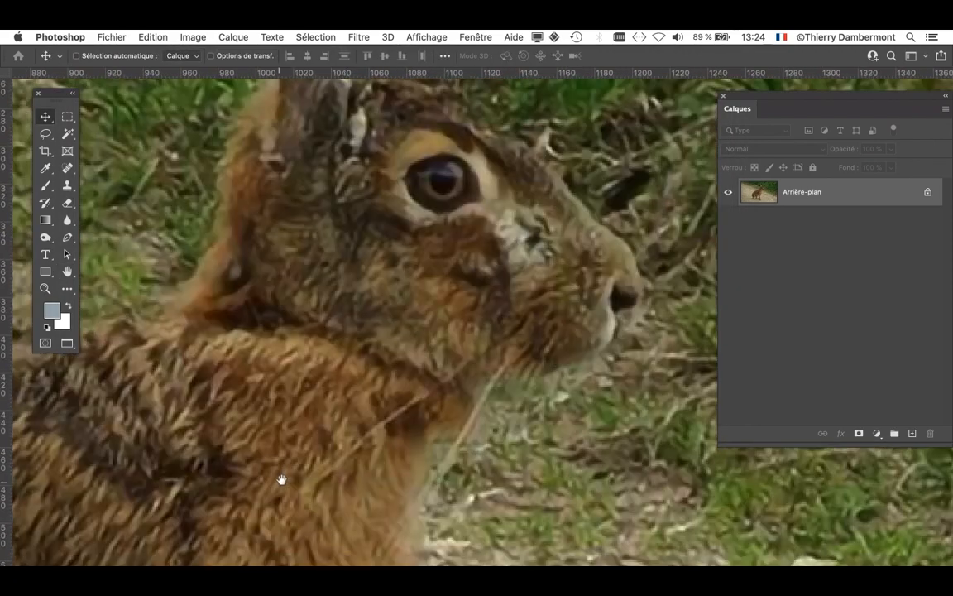
pyautogui.moveTo(424, 358); pyautogui.dragTo(466, 523)
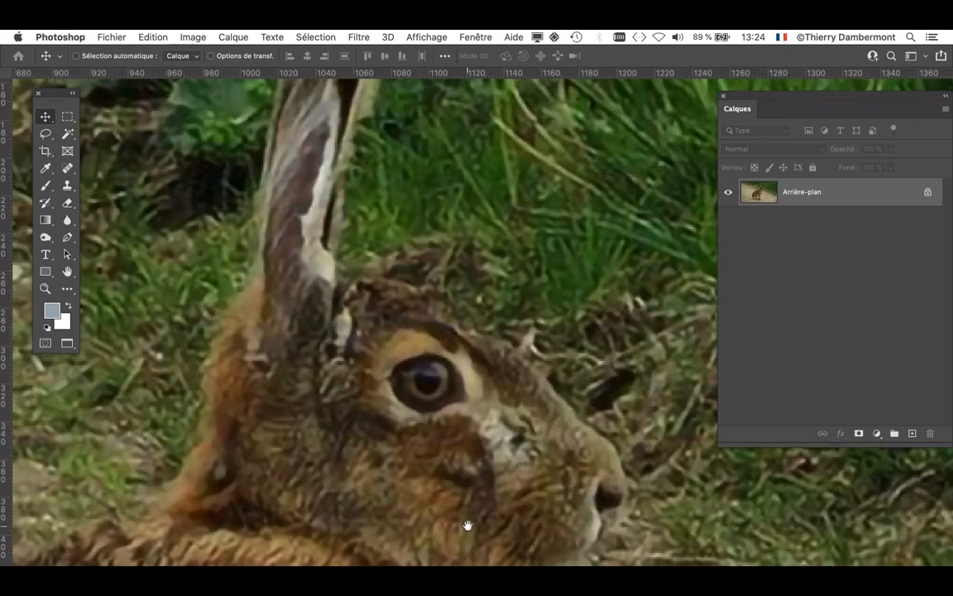
pyautogui.moveTo(497, 362)
pyautogui.mouseDown()
pyautogui.moveTo(479, 479)
pyautogui.moveTo(492, 377)
pyautogui.mouseUp()
pyautogui.scroll(-6, 485, 411)
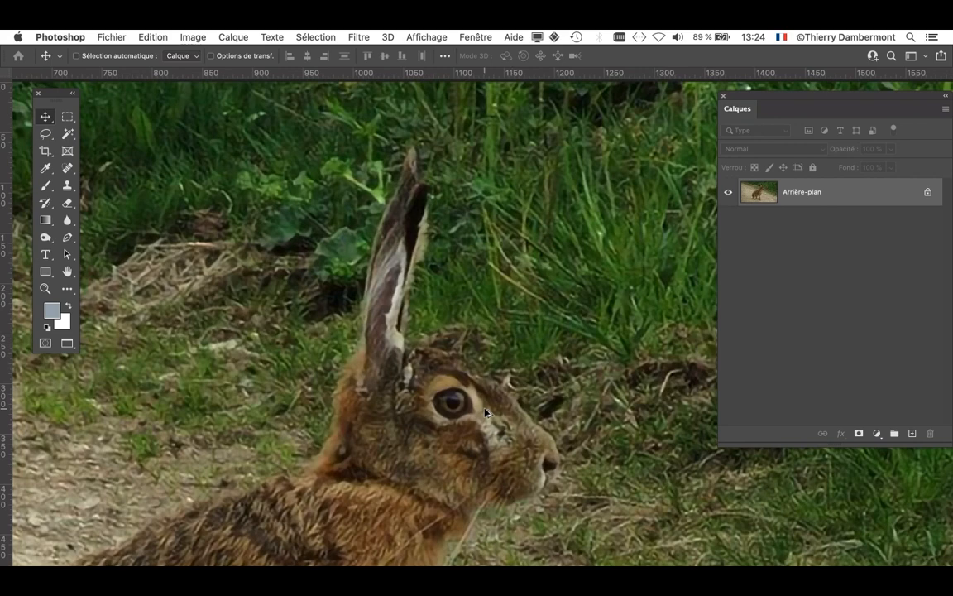
# Undo the 200 % enlargement after viewing the hare's head and back, and inspect the same area at the original resolution.
pyautogui.scroll(-1, 485, 411)
pyautogui.moveTo(485, 412); pyautogui.dragTo(551, 275)
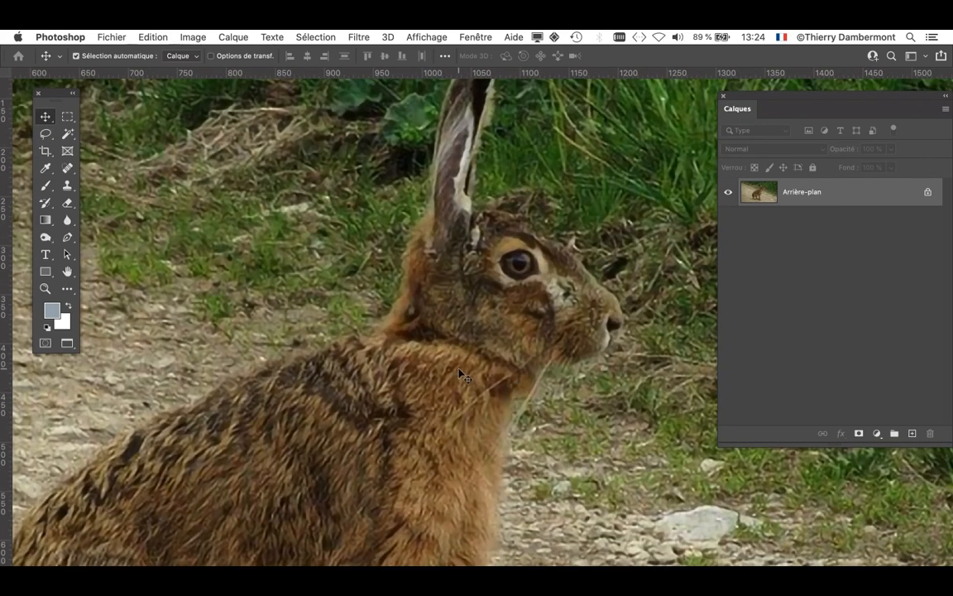
pyautogui.press('super+z')
pyautogui.scroll(5, 531, 283)
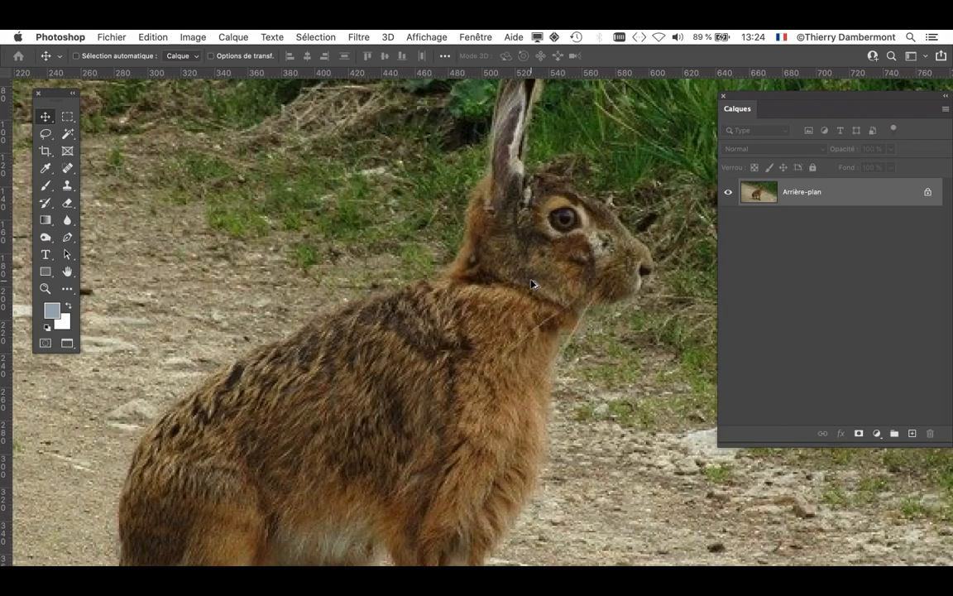
pyautogui.scroll(1, 531, 283)
pyautogui.moveTo(519, 295); pyautogui.dragTo(340, 399)
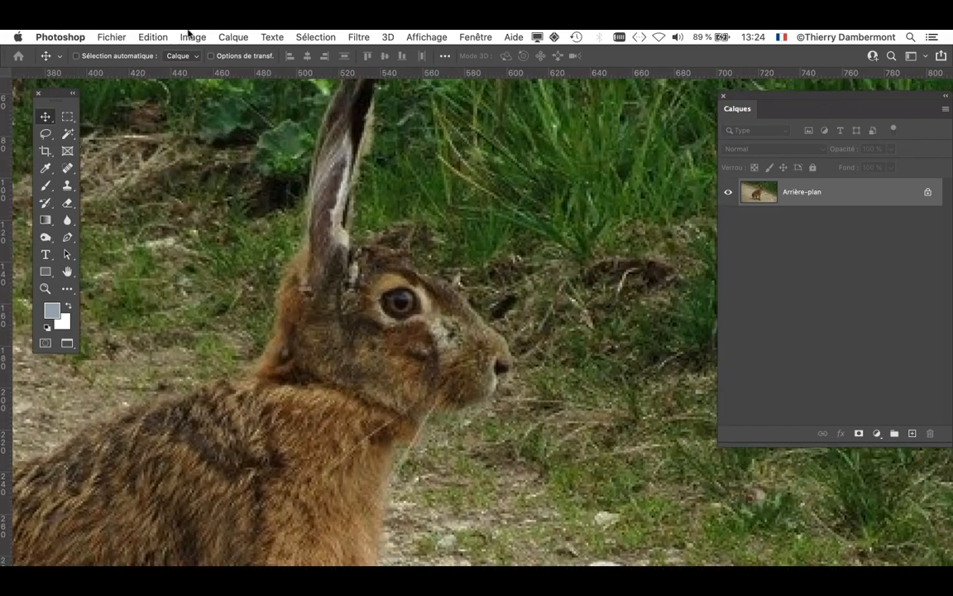
# Reopen the image size settings, set width and height to 200 %, and preview the resampling around the hare's eye.
pyautogui.click(193, 37)
pyautogui.click(245, 141)
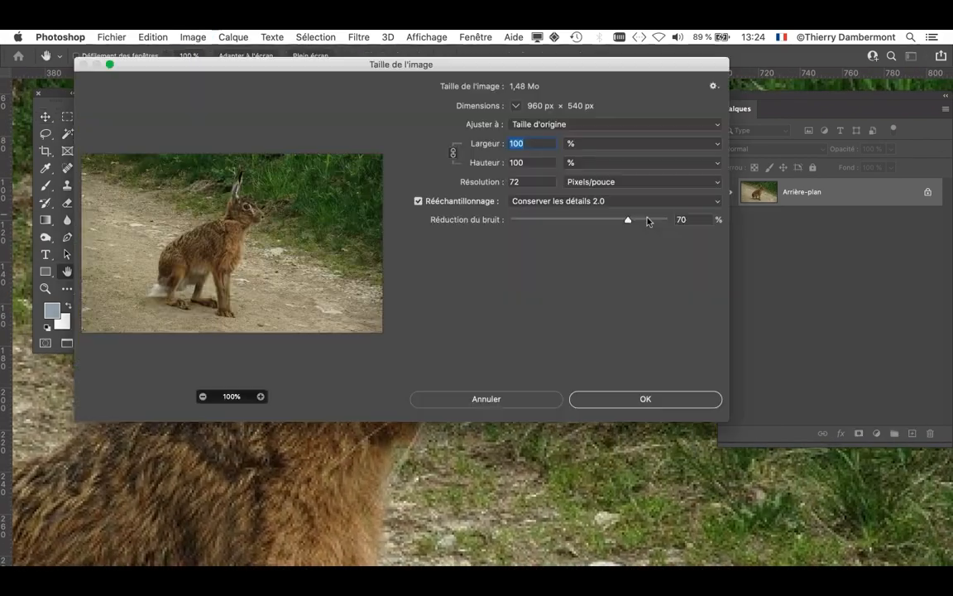
pyautogui.press('alt')
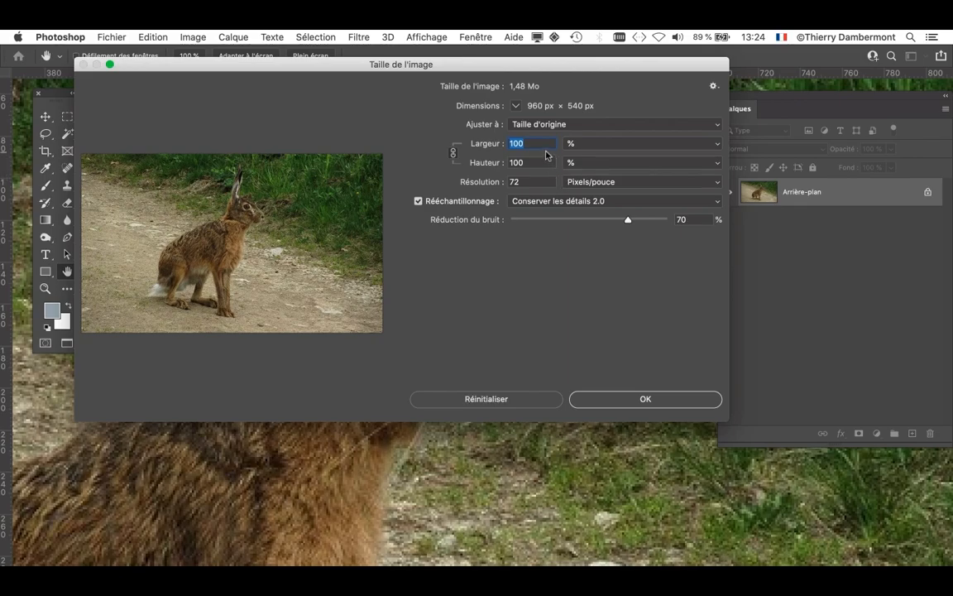
pyautogui.write('200')
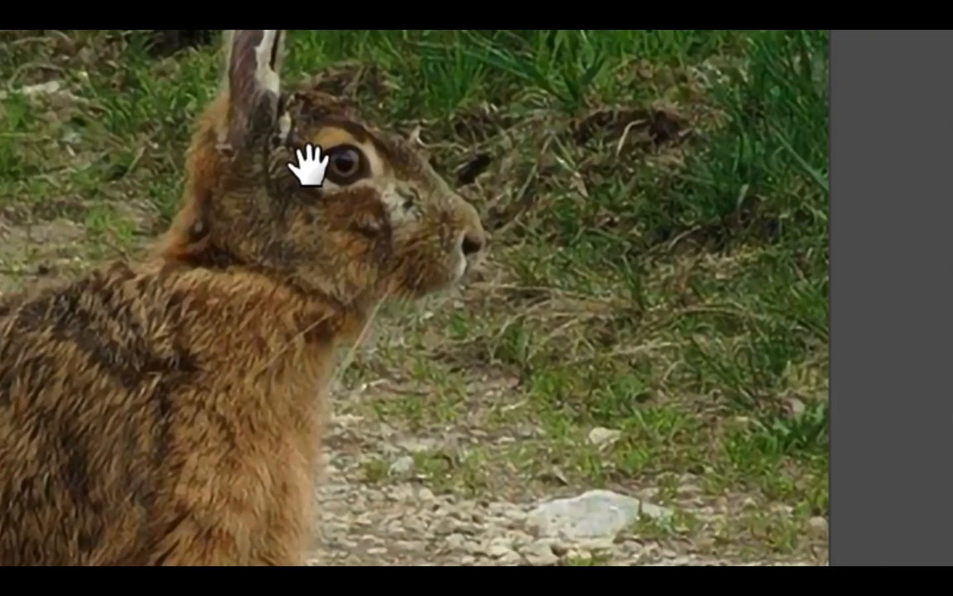
pyautogui.keyDown('super'); pyautogui.click(311, 167); pyautogui.keyUp('super')
pyautogui.keyDown('super'); pyautogui.click(358, 172); pyautogui.keyUp('super')
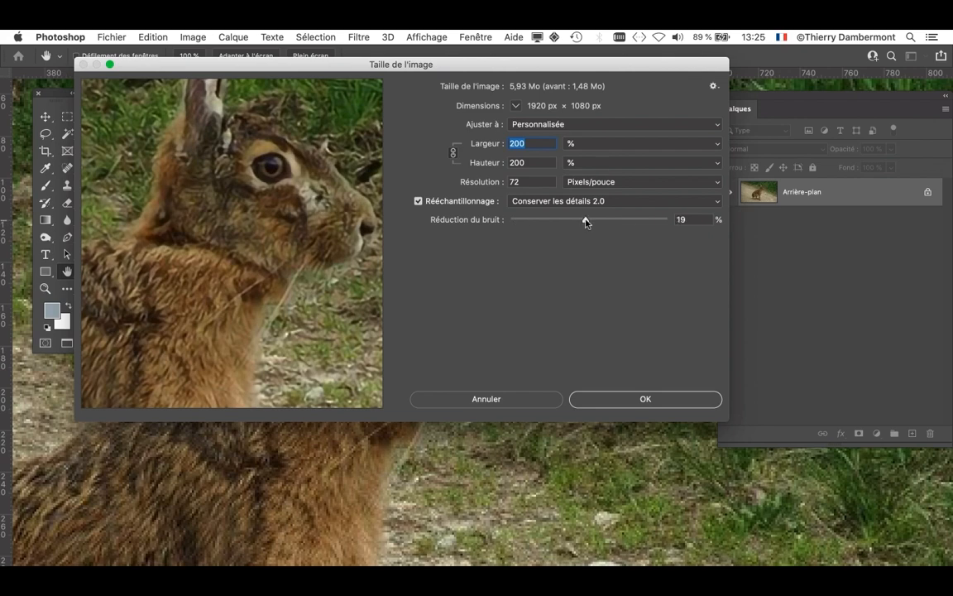
# Set the resampling noise reduction to 11 % and apply the enlargement.
pyautogui.click(585, 221)
pyautogui.moveTo(585, 221); pyautogui.dragTo(552, 221)
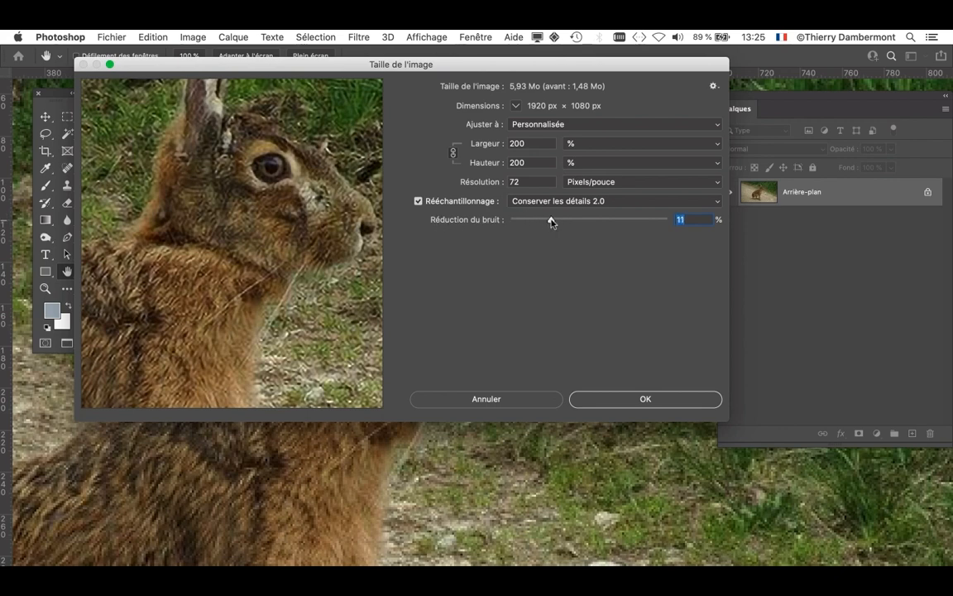
pyautogui.click(680, 403)
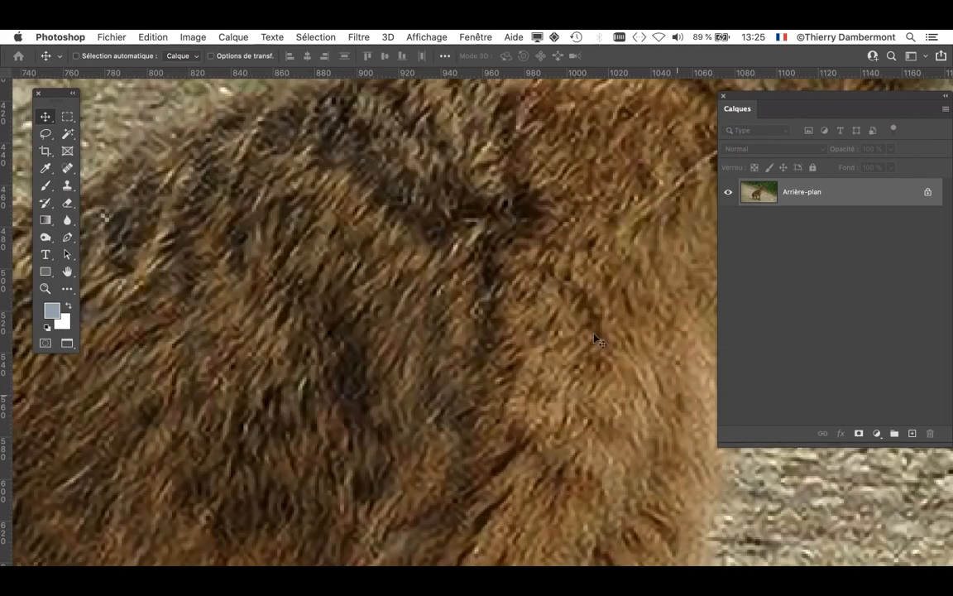
# Examine the fur, body and head of the hare in the newly enlarged photo at several magnifications.
pyautogui.keyDown('alt'); pyautogui.keyDown('super'); pyautogui.click(536, 321); pyautogui.keyUp('super'); pyautogui.keyUp('alt')
pyautogui.keyDown('alt'); pyautogui.keyDown('super'); pyautogui.click(536, 321); pyautogui.keyUp('super'); pyautogui.keyUp('alt')
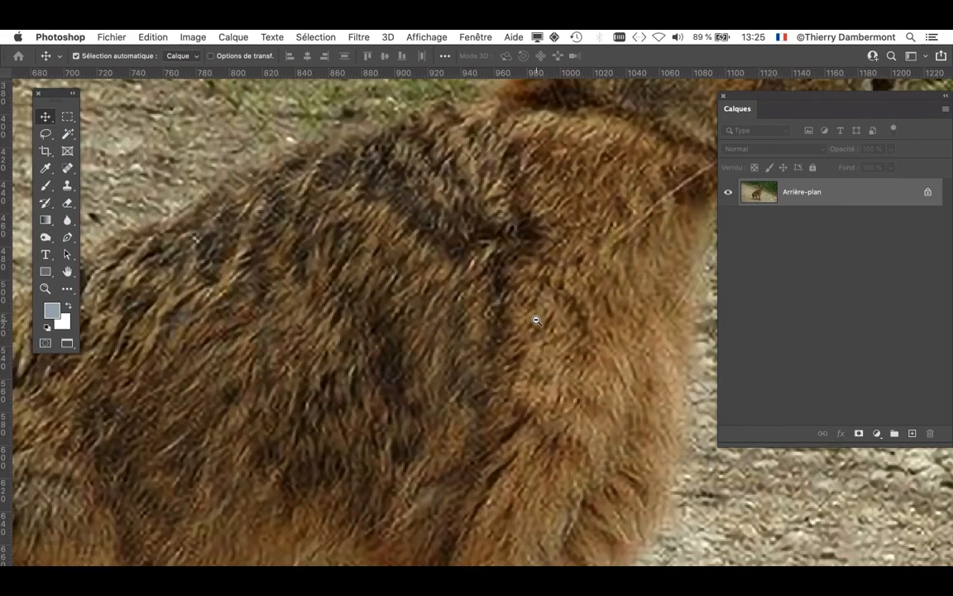
pyautogui.keyDown('alt'); pyautogui.keyDown('super'); pyautogui.click(536, 321); pyautogui.keyUp('super'); pyautogui.keyUp('alt')
pyautogui.keyDown('alt'); pyautogui.keyDown('super'); pyautogui.click(537, 321); pyautogui.keyUp('super'); pyautogui.keyUp('alt')
pyautogui.keyDown('alt'); pyautogui.keyDown('super'); pyautogui.click(537, 321); pyautogui.keyUp('super'); pyautogui.keyUp('alt')
pyautogui.keyDown('alt'); pyautogui.keyDown('super'); pyautogui.click(537, 322); pyautogui.keyUp('super'); pyautogui.keyUp('alt')
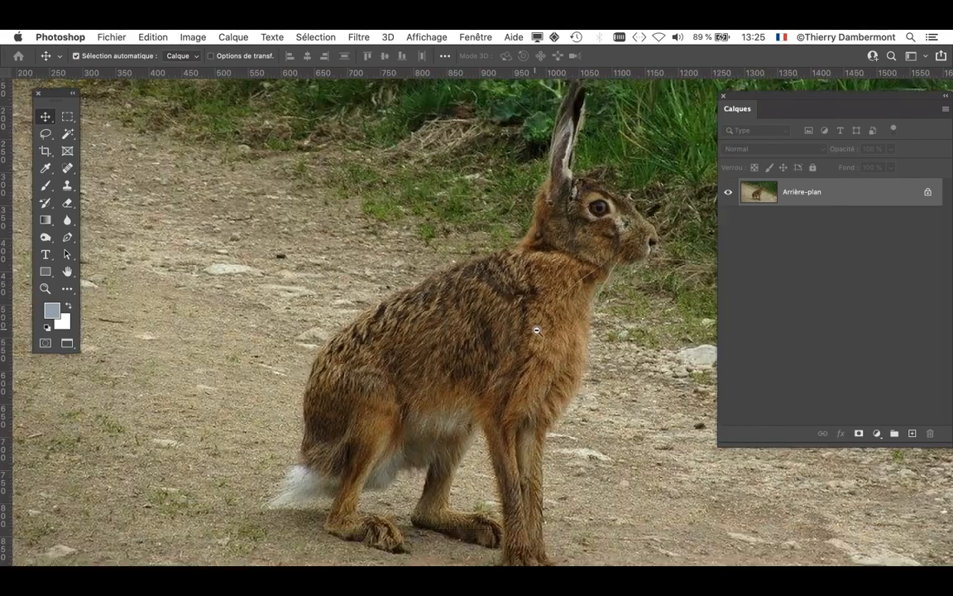
pyautogui.keyDown('alt'); pyautogui.keyDown('super'); pyautogui.click(538, 323); pyautogui.keyUp('super'); pyautogui.keyUp('alt')
pyautogui.moveTo(538, 324); pyautogui.dragTo(351, 323)
pyautogui.keyDown('super'); pyautogui.click(350, 324); pyautogui.keyUp('super')
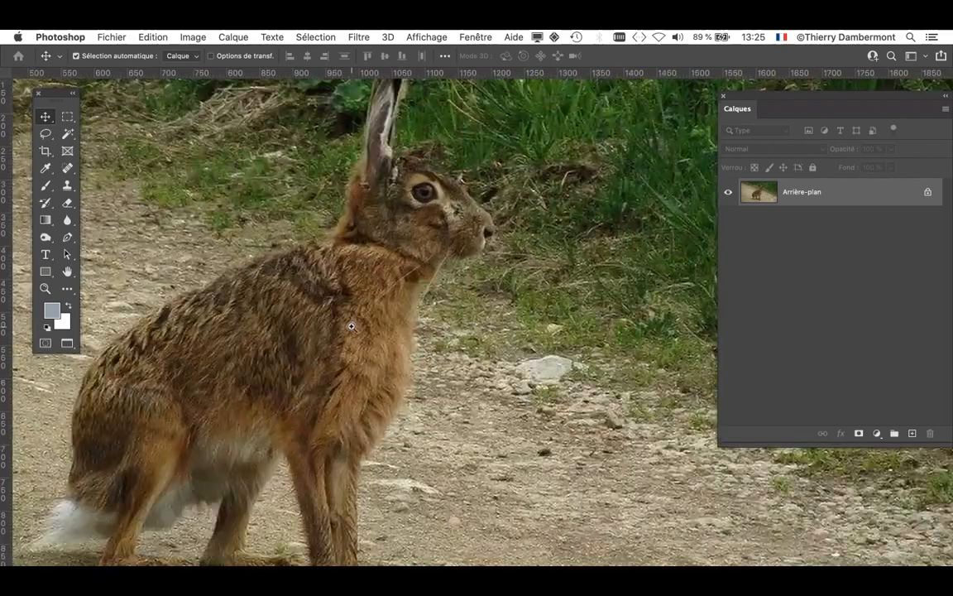
# Save the enlarged hare photo under its existing name in Photoshop format.
pyautogui.click(111, 36)
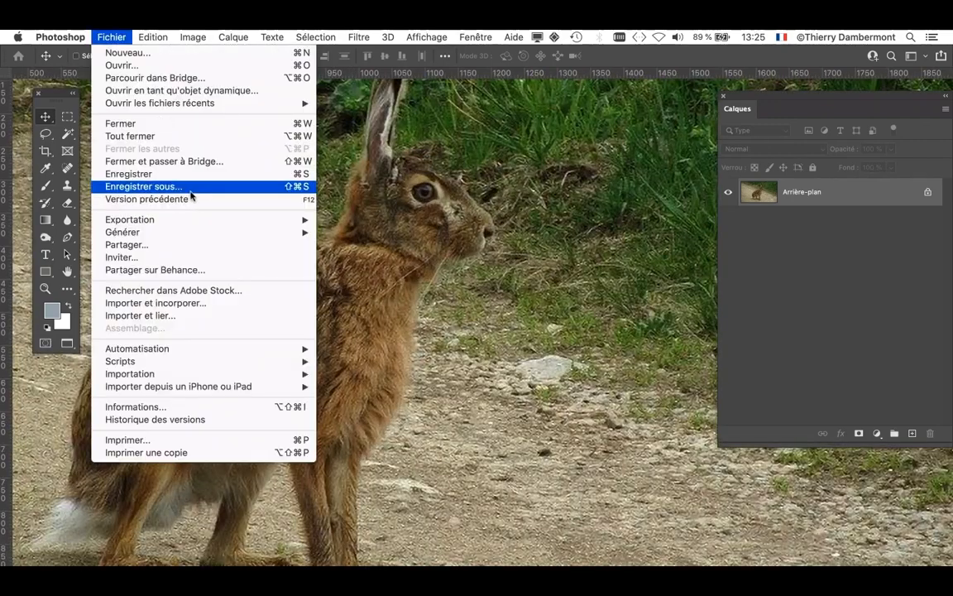
pyautogui.click(197, 189)
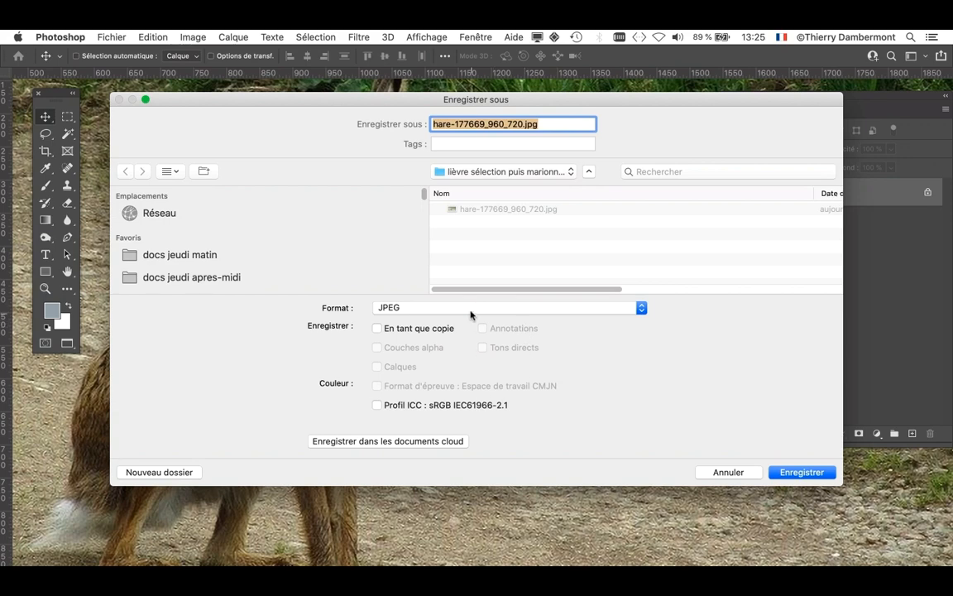
pyautogui.click(472, 309)
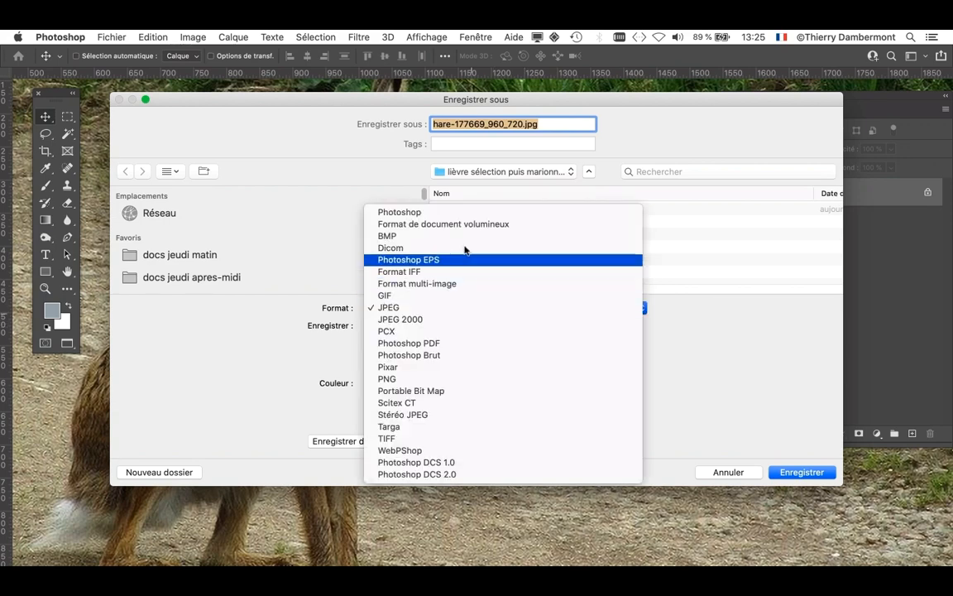
pyautogui.click(462, 213)
pyautogui.click(783, 473)
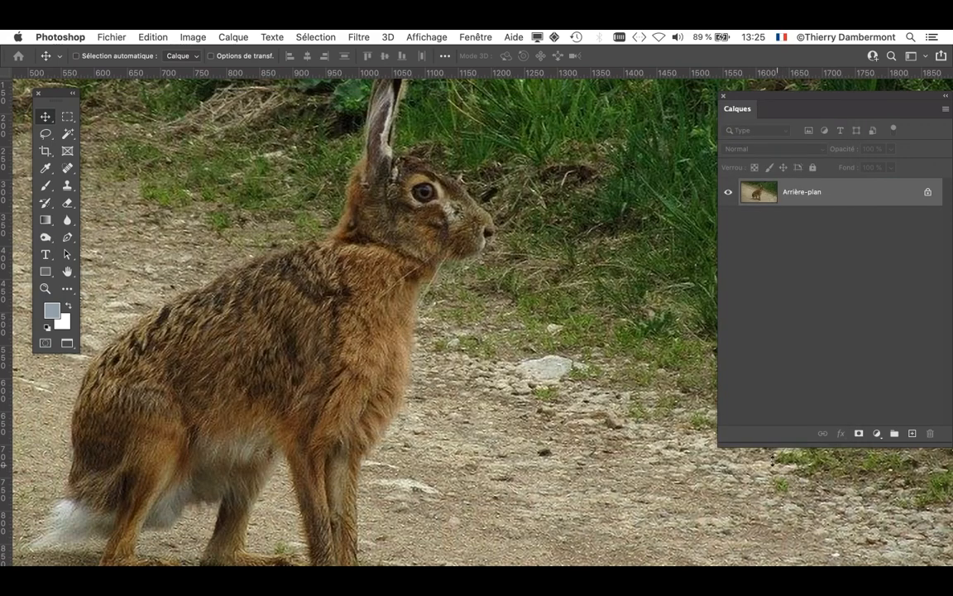
# Select the Brush tool and bring up the Paramètres de pinceau panel.
pyautogui.scroll(-5, 417, 314)
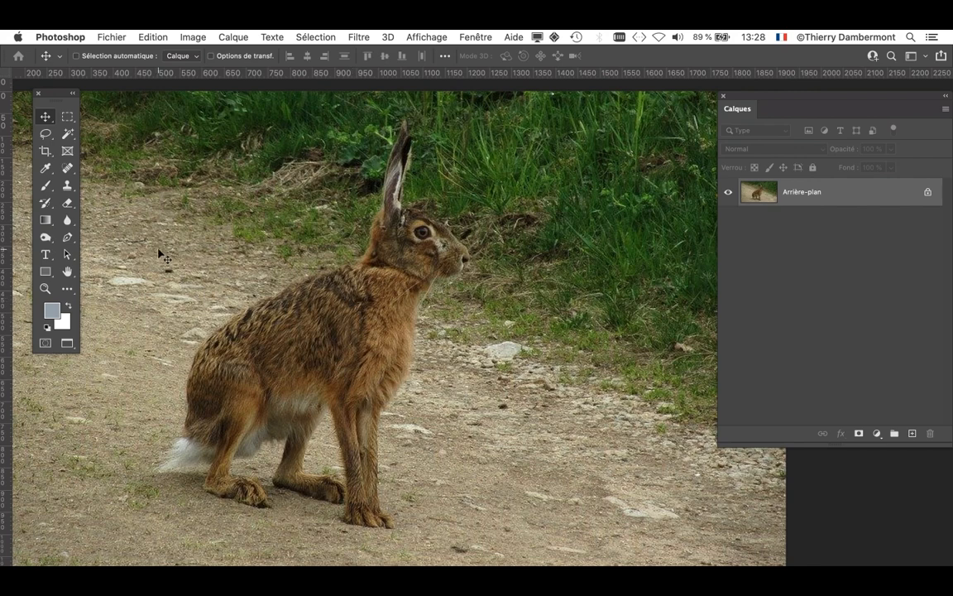
pyautogui.click(48, 189)
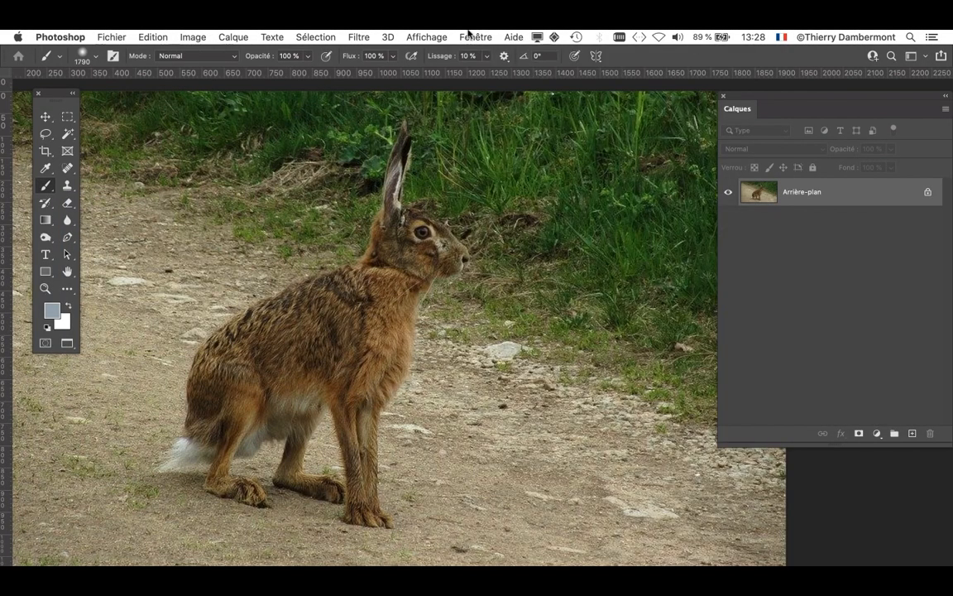
pyautogui.click(472, 36)
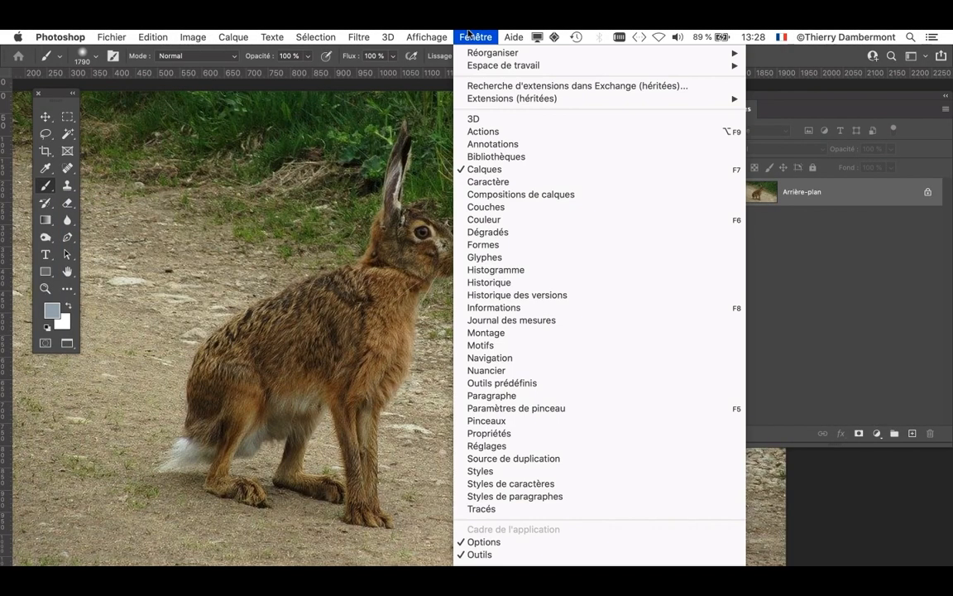
pyautogui.click(494, 246)
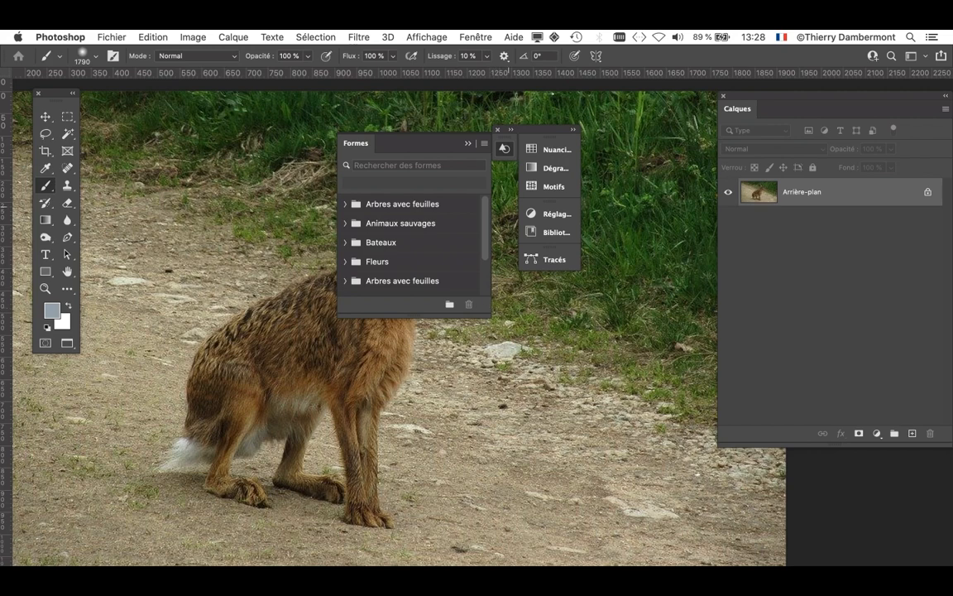
pyautogui.click(492, 36)
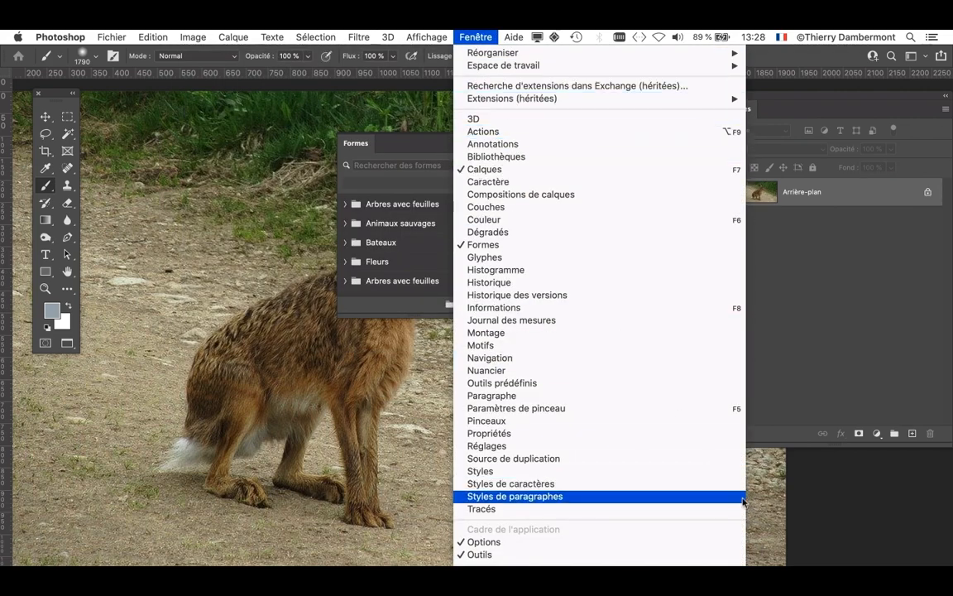
pyautogui.click(622, 429)
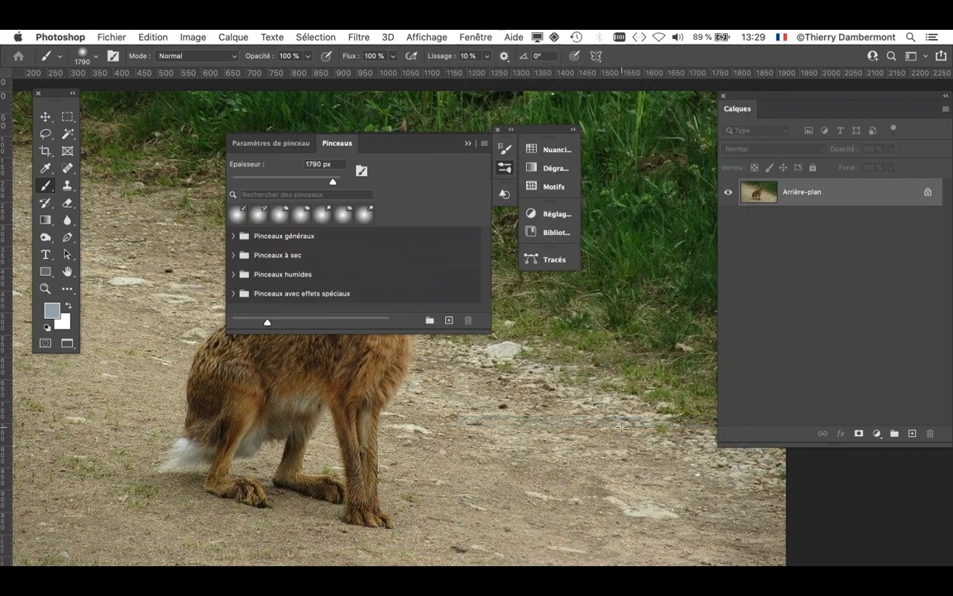
pyautogui.click(270, 144)
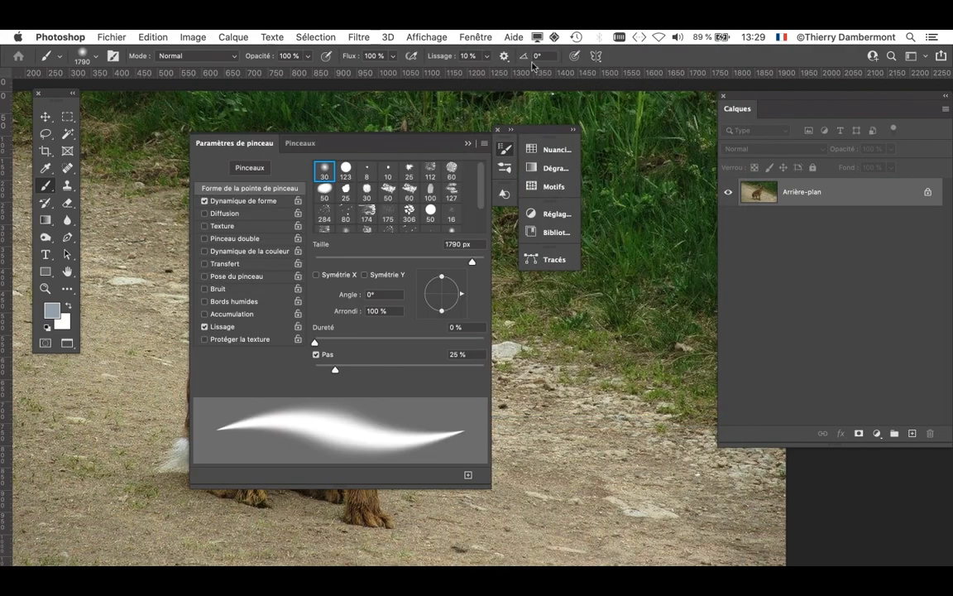
# Detach Paramètres de pinceau as a floating panel over the photo and close the remaining panel group.
pyautogui.click(477, 36)
pyautogui.click(476, 37)
pyautogui.click(499, 129)
pyautogui.click(477, 36)
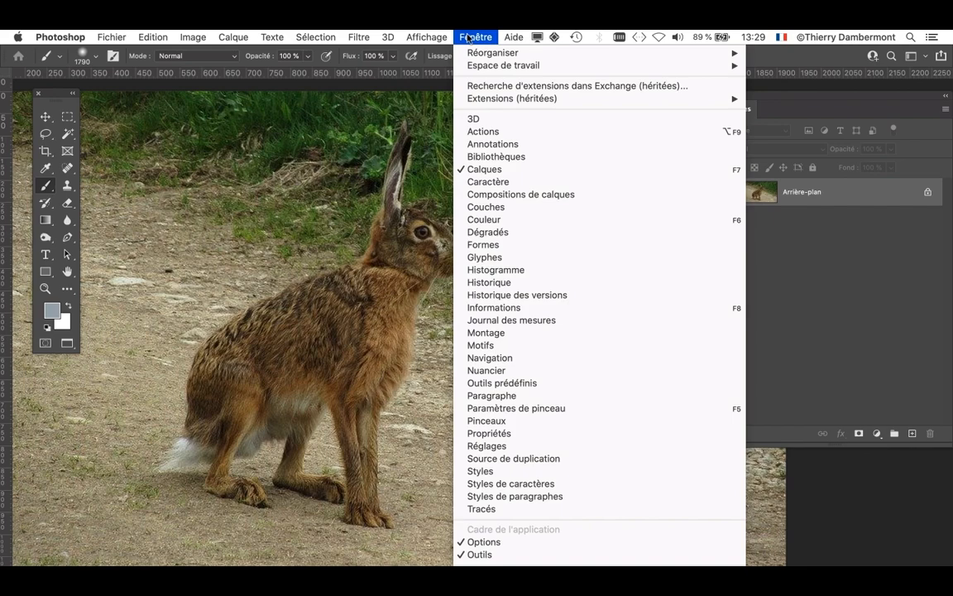
pyautogui.click(535, 406)
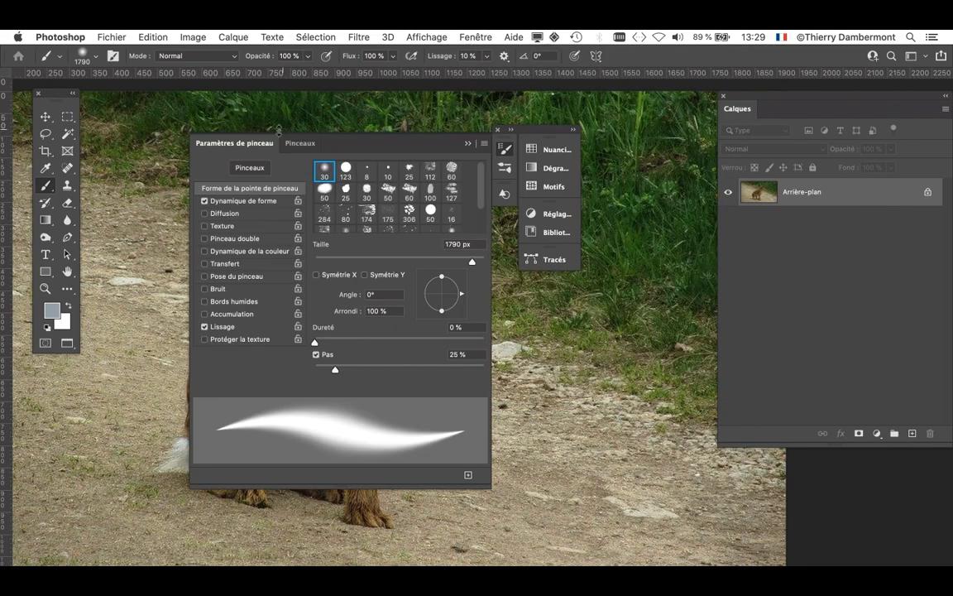
pyautogui.moveTo(248, 143); pyautogui.dragTo(206, 147)
pyautogui.click(469, 142)
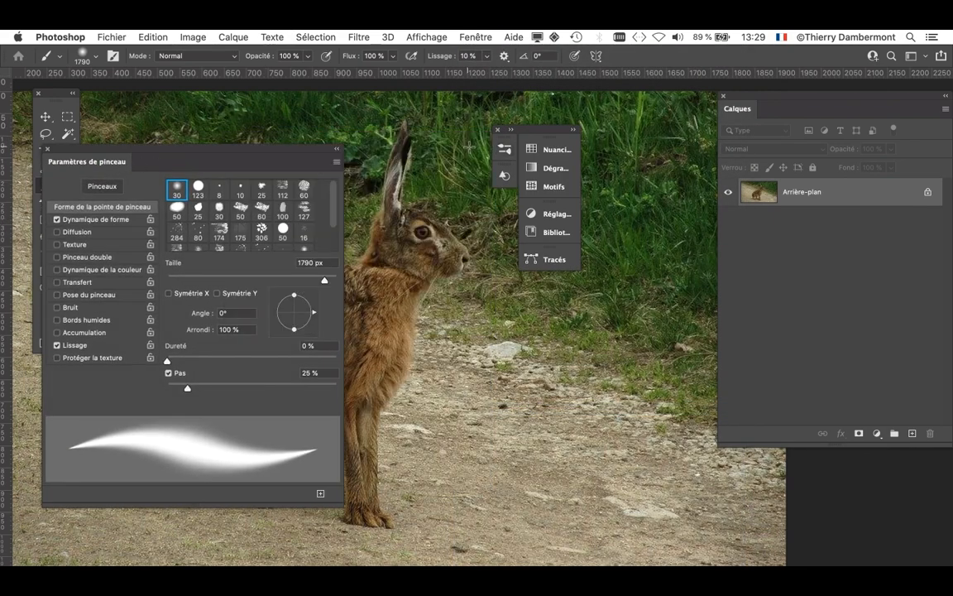
pyautogui.click(498, 129)
pyautogui.moveTo(288, 154); pyautogui.dragTo(604, 123)
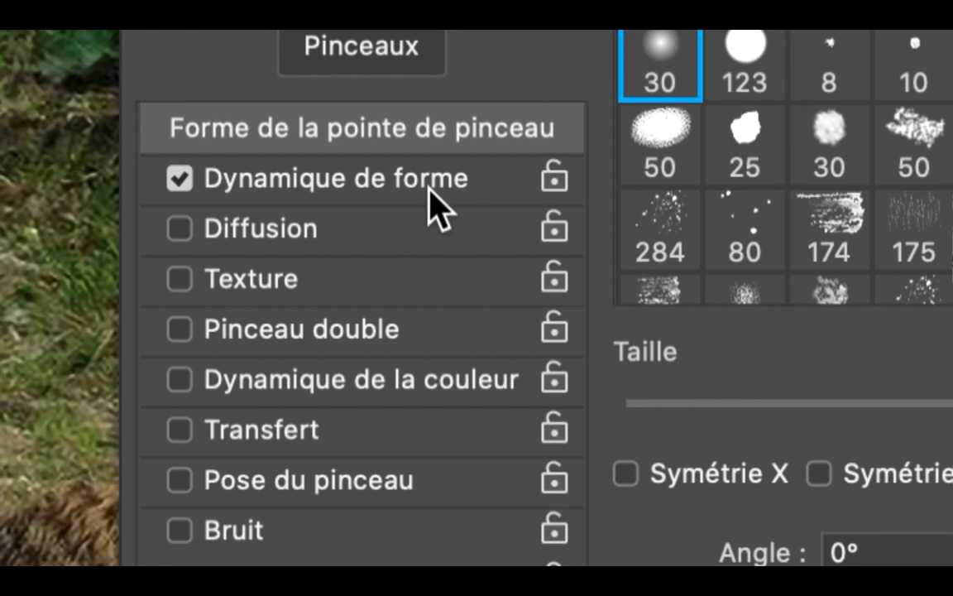
# Review the Dynamique de forme option and its Pression de la plume size control, and close the brush settings.
pyautogui.click(437, 203)
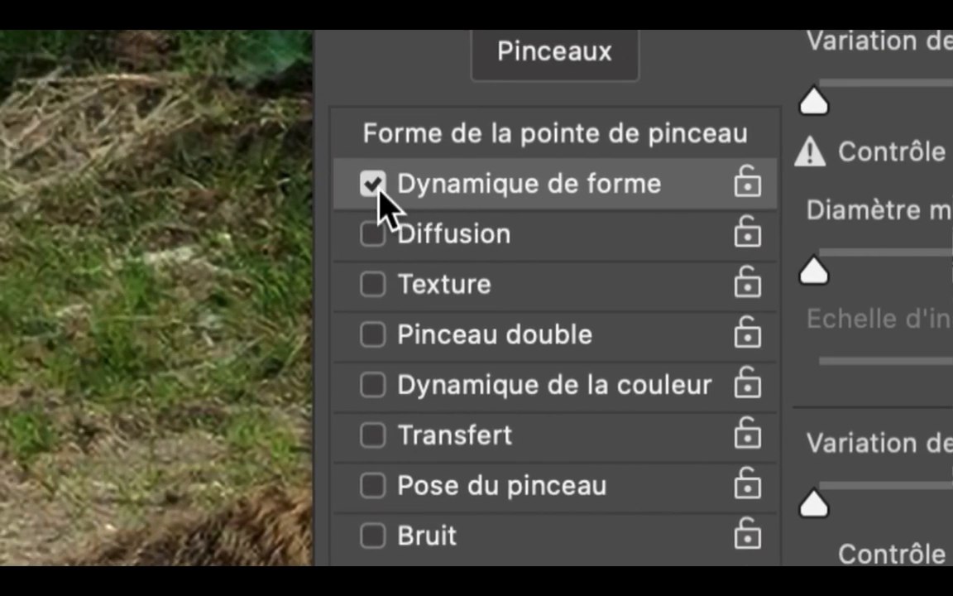
pyautogui.click(374, 187)
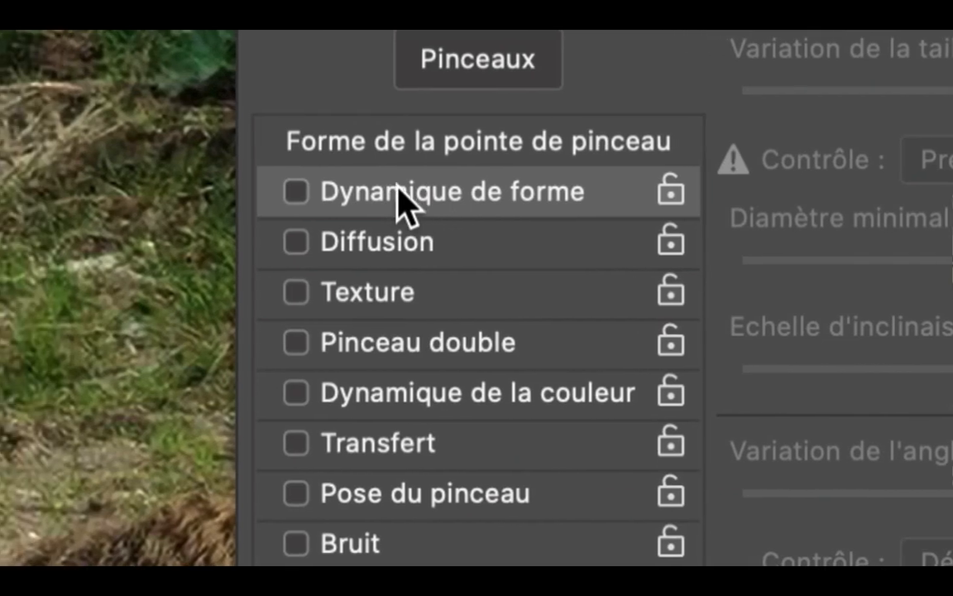
pyautogui.click(402, 193)
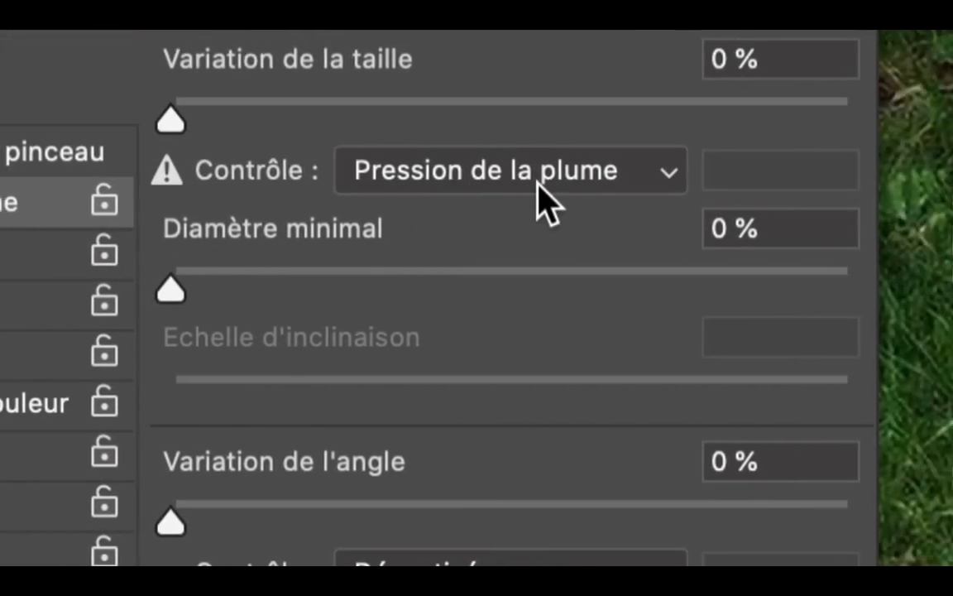
pyautogui.click(535, 183)
pyautogui.click(537, 184)
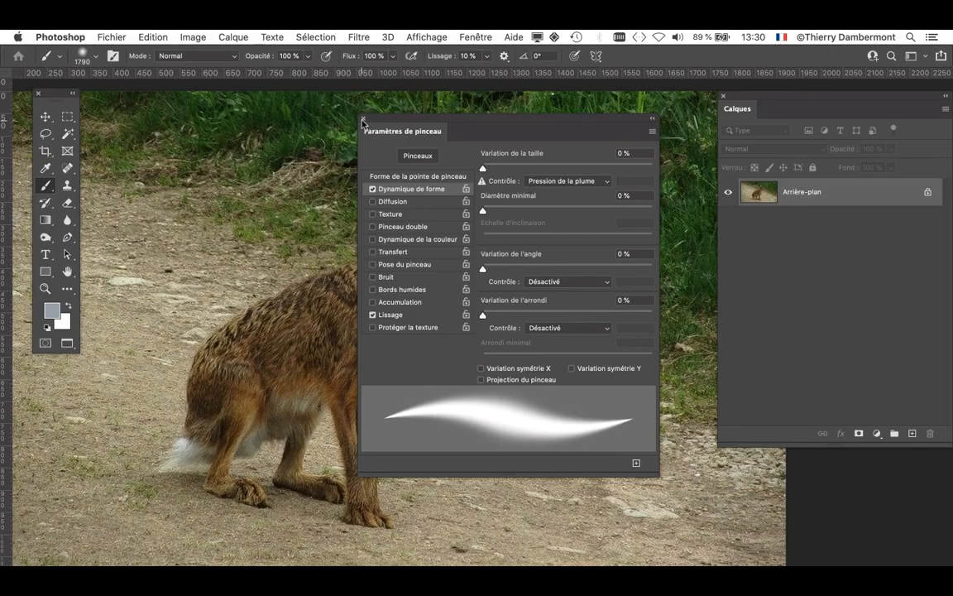
pyautogui.click(362, 120)
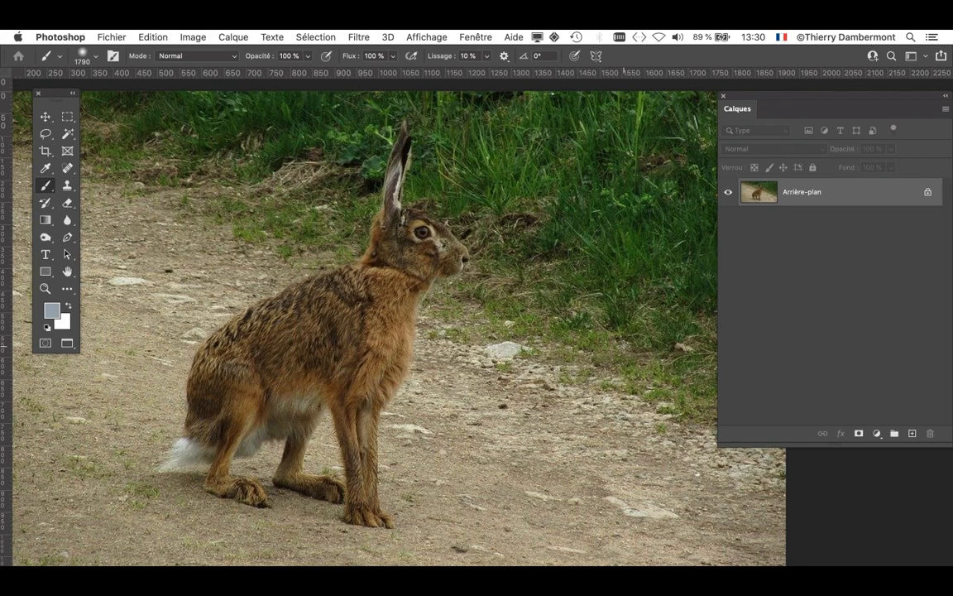
# Place the Calques panel over the photo, set its layer thumbnails to the largest size, and make the panel shorter and wider.
pyautogui.moveTo(950, 445); pyautogui.dragTo(807, 453)
pyautogui.moveTo(757, 97); pyautogui.dragTo(544, 146)
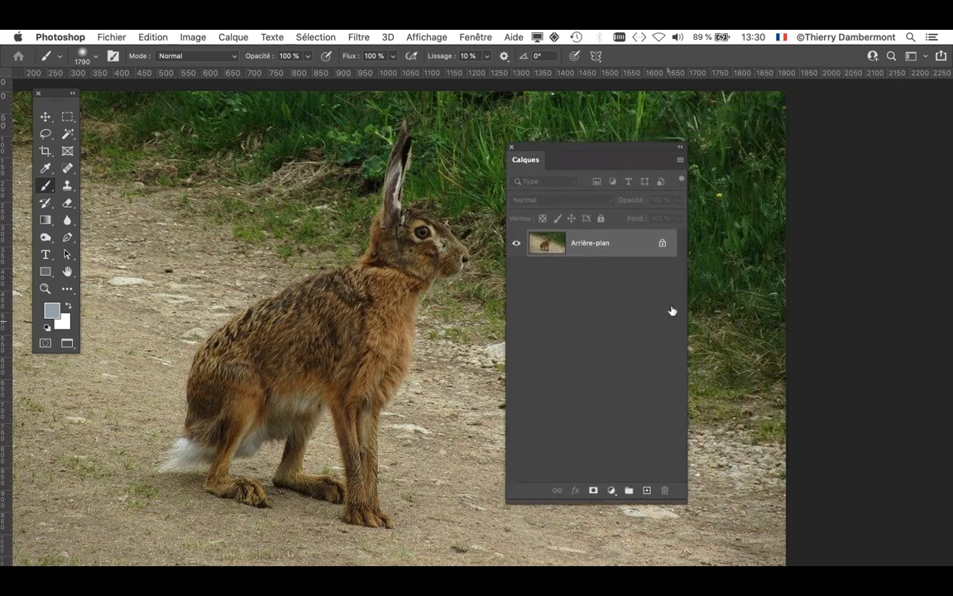
pyautogui.click(677, 161)
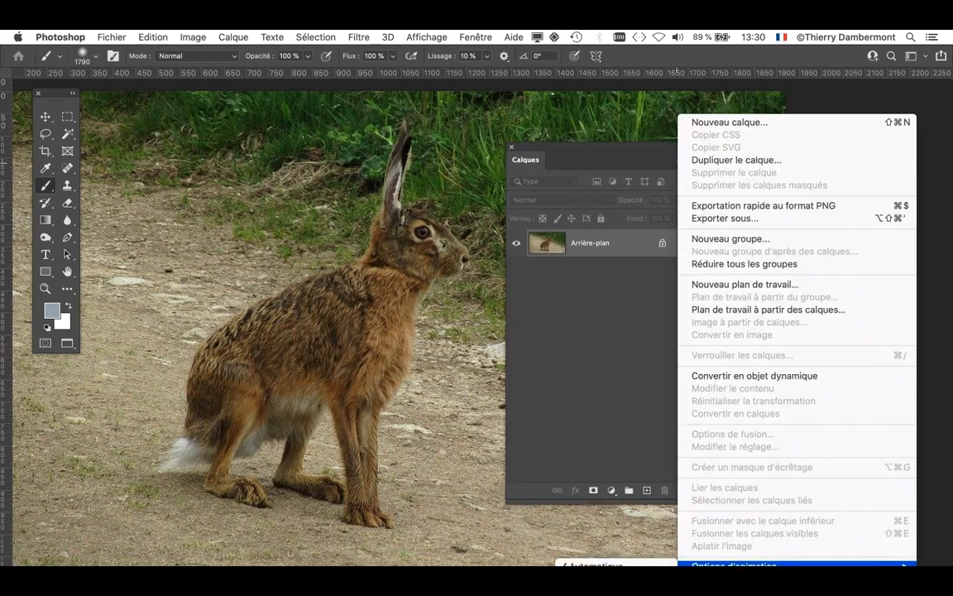
pyautogui.click(734, 578)
pyautogui.click(440, 247)
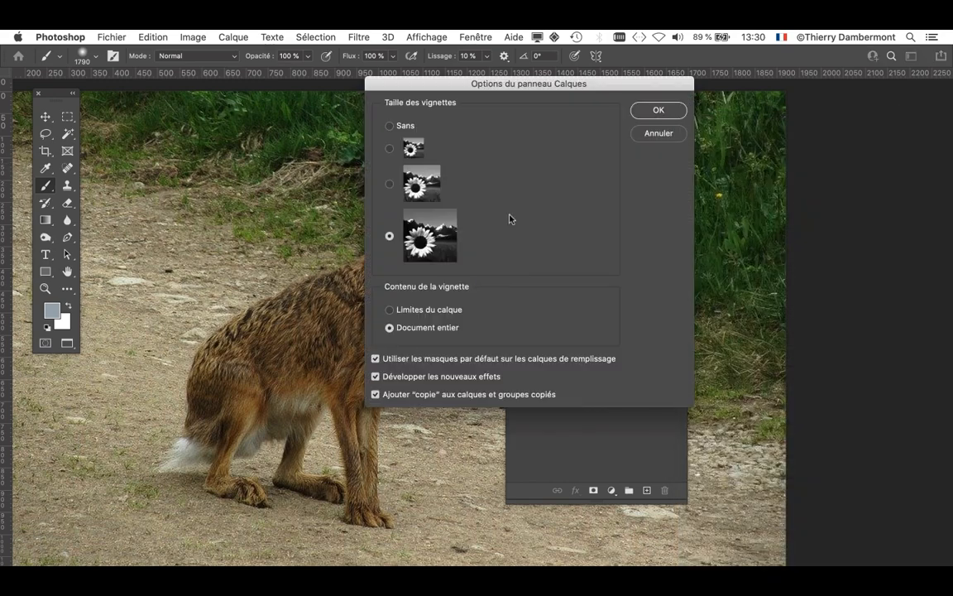
pyautogui.click(670, 111)
pyautogui.moveTo(686, 502); pyautogui.dragTo(725, 339)
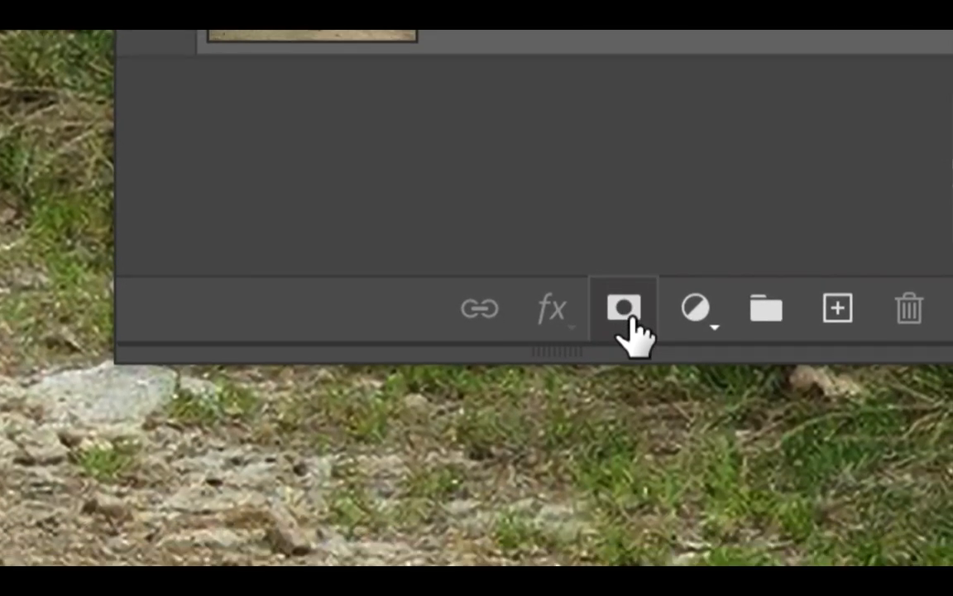
# Add a layer mask to the hare photo's layer and move the Calques panel away from the hare.
pyautogui.click(629, 318)
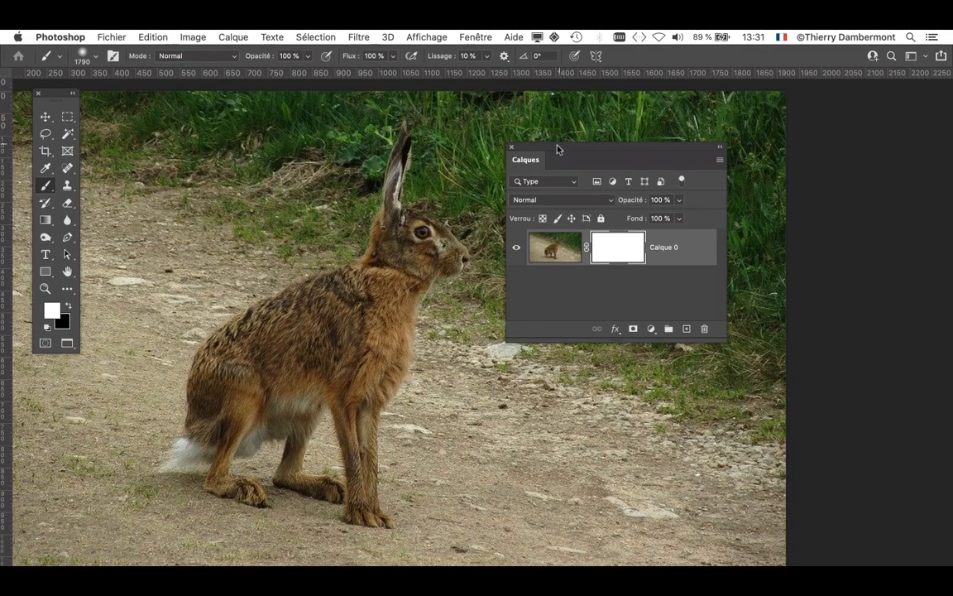
pyautogui.moveTo(557, 149); pyautogui.dragTo(702, 167)
pyautogui.scroll(3, 289, 305)
pyautogui.scroll(1, 285, 308)
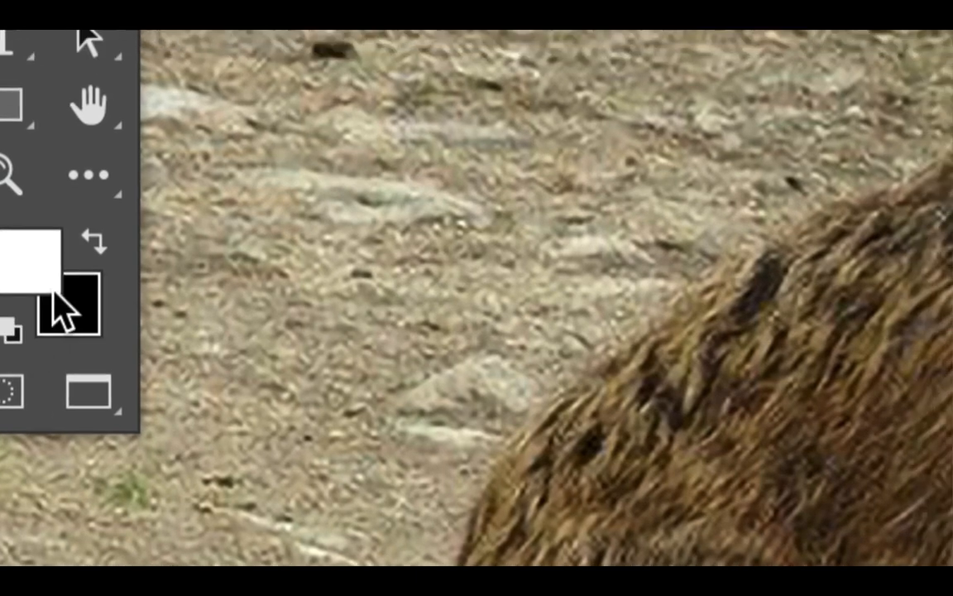
# Swap the foreground and background colours so that black is the painting colour.
pyautogui.click(136, 220)
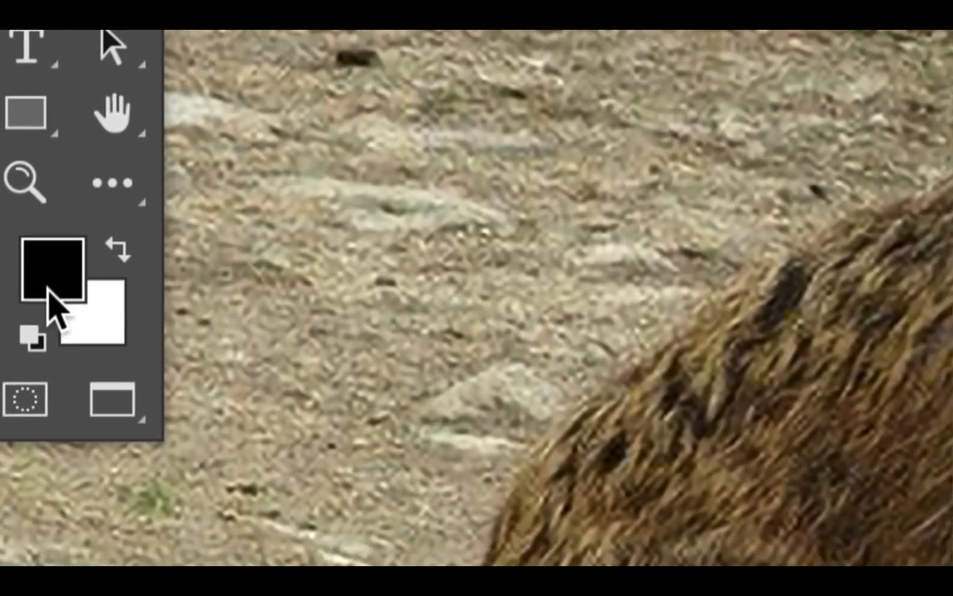
pyautogui.press('x')
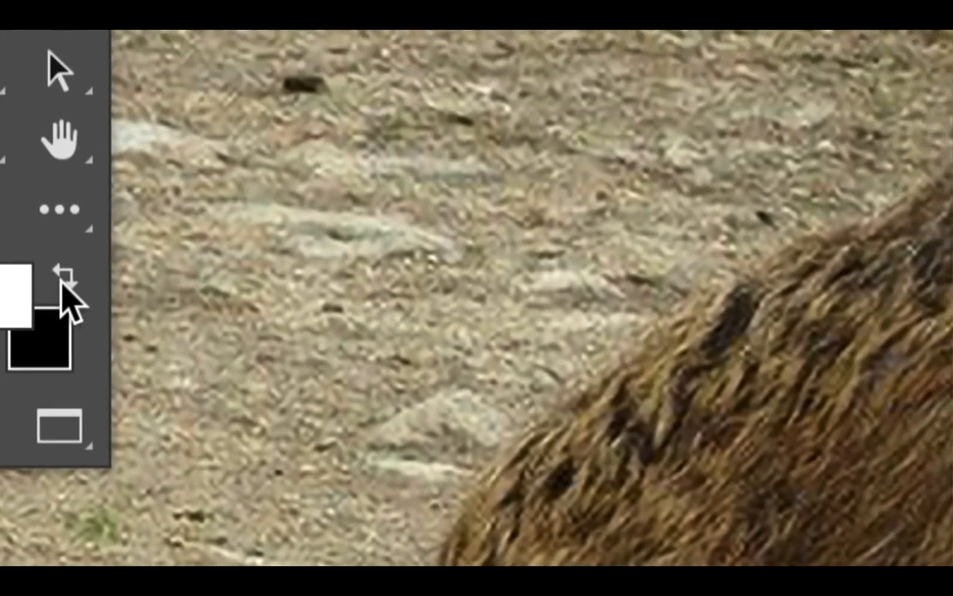
pyautogui.click(131, 201)
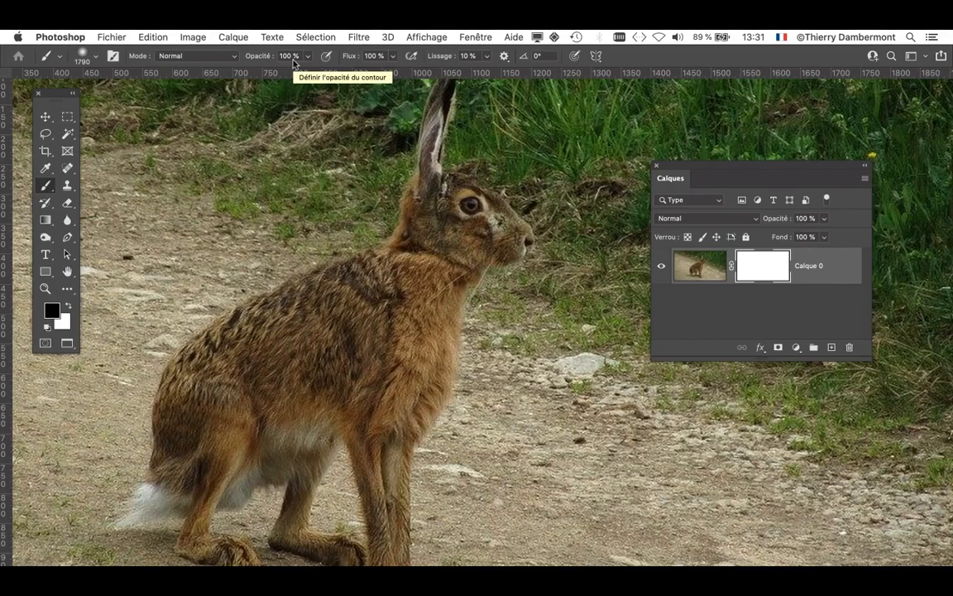
# Reduce the brush diameter to a small size suited to painting on the hare's head.
pyautogui.scroll(-1, 555, 250)
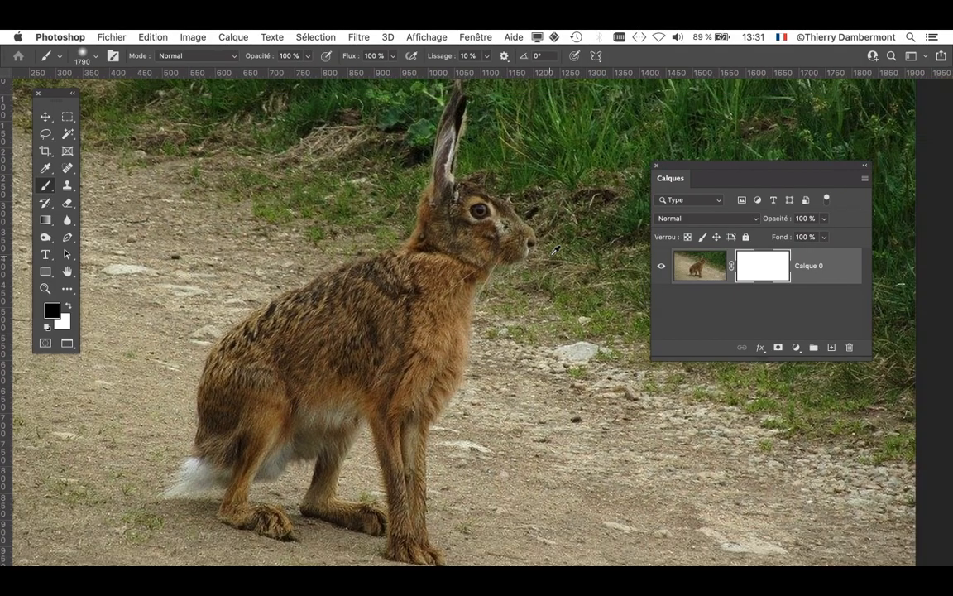
pyautogui.moveTo(542, 340); pyautogui.dragTo(217, 385)
pyautogui.moveTo(391, 376); pyautogui.dragTo(124, 413)
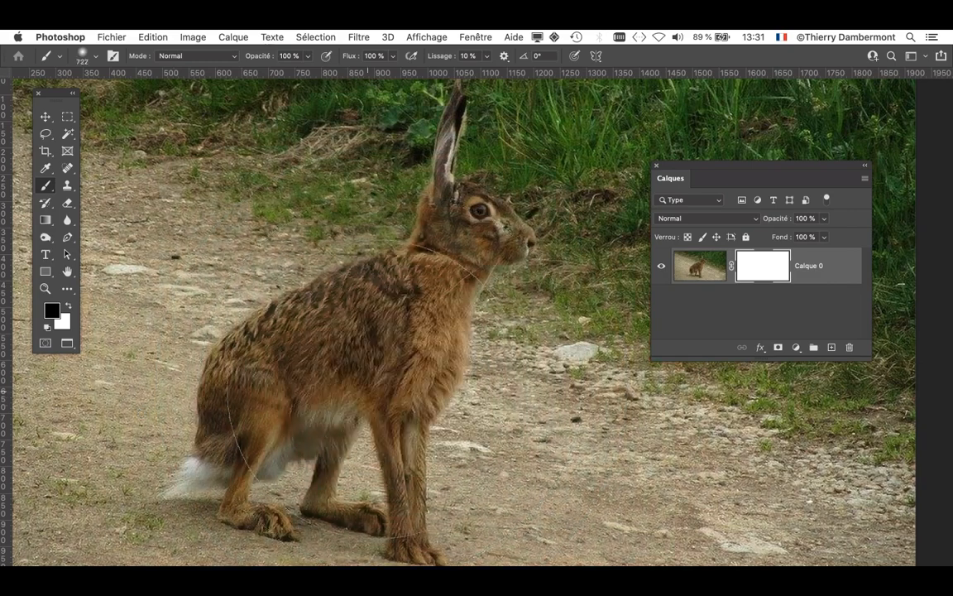
pyautogui.moveTo(431, 383); pyautogui.dragTo(330, 406)
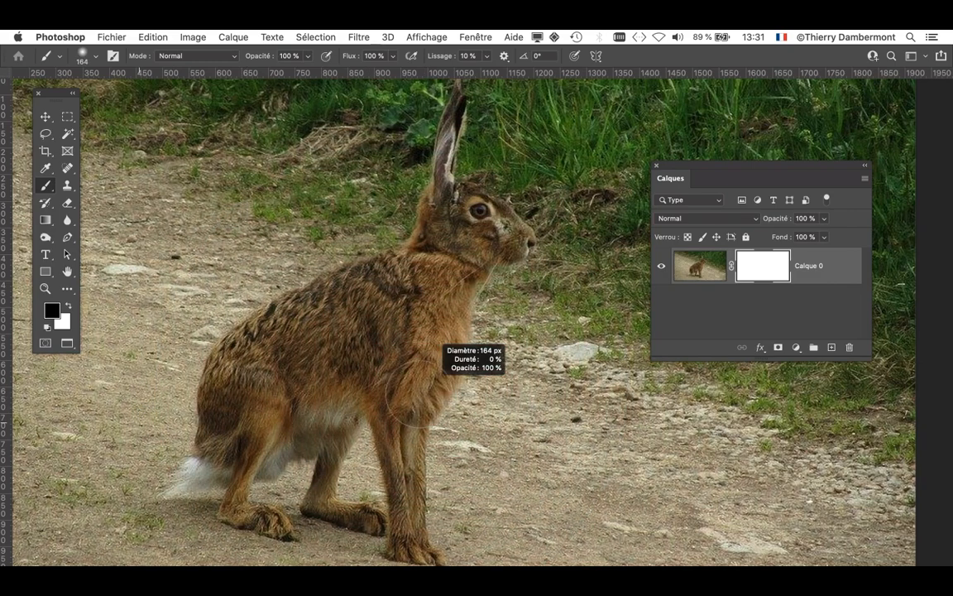
pyautogui.moveTo(424, 372)
pyautogui.mouseDown()
pyautogui.moveTo(323, 389)
pyautogui.moveTo(442, 369)
pyautogui.mouseUp()
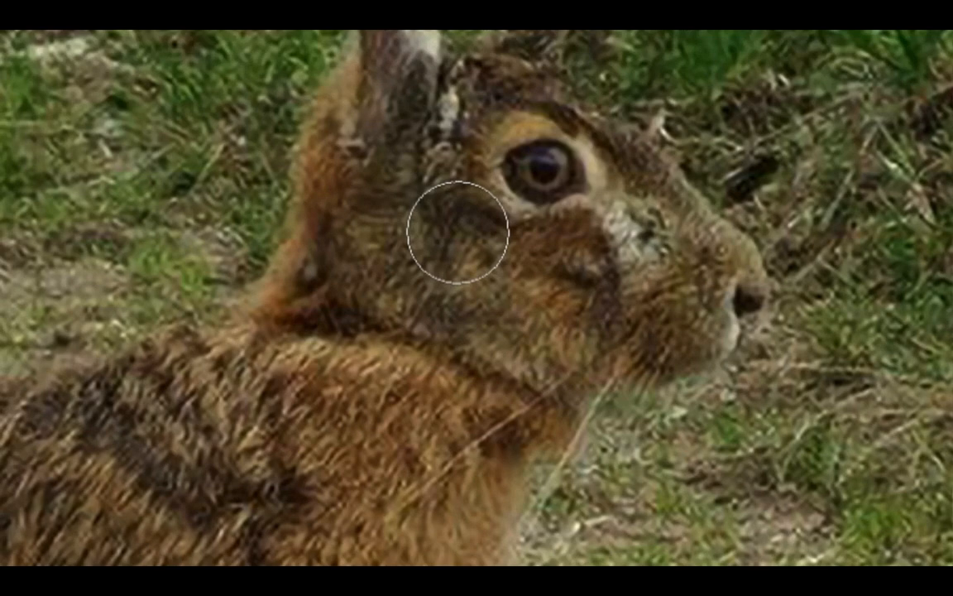
# Paint black on the layer mask over the hare's eye and cheek, then extend it to the neck with a 46 px brush.
pyautogui.moveTo(462, 130)
pyautogui.mouseDown()
pyautogui.moveTo(462, 80)
pyautogui.moveTo(551, 73)
pyautogui.mouseUp()
pyautogui.moveTo(477, 222)
pyautogui.mouseDown()
pyautogui.moveTo(519, 288)
pyautogui.moveTo(377, 305)
pyautogui.moveTo(419, 354)
pyautogui.moveTo(456, 346)
pyautogui.mouseUp()
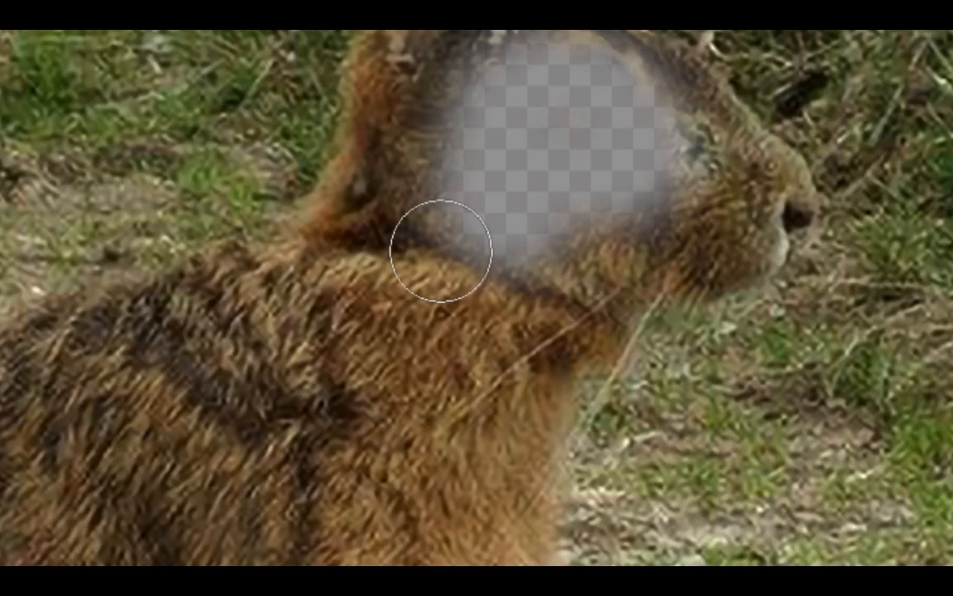
pyautogui.moveTo(441, 253)
pyautogui.mouseDown()
pyautogui.moveTo(426, 253)
pyautogui.moveTo(453, 250)
pyautogui.mouseUp()
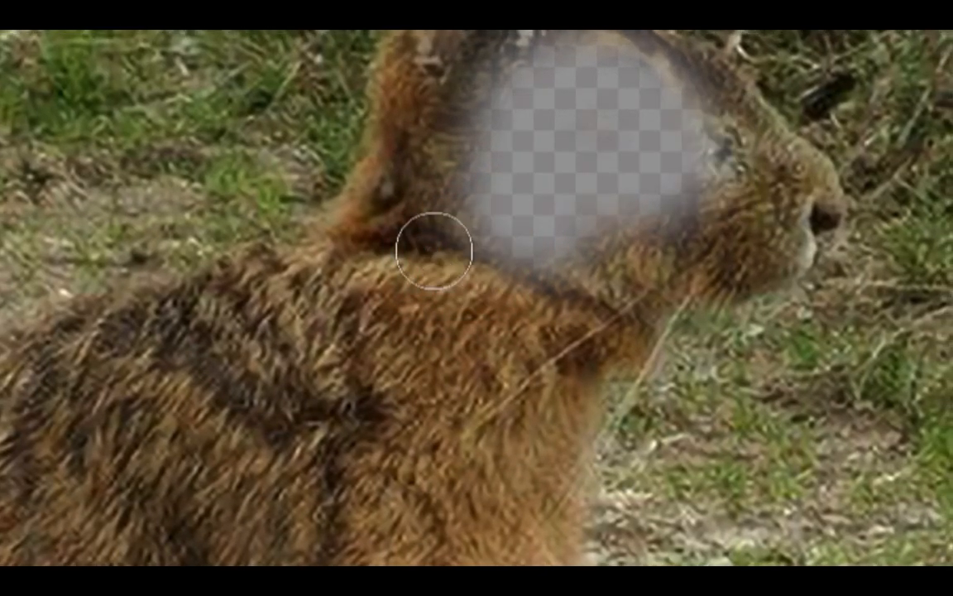
pyautogui.moveTo(454, 172)
pyautogui.mouseDown()
pyautogui.moveTo(412, 228)
pyautogui.moveTo(366, 322)
pyautogui.mouseUp()
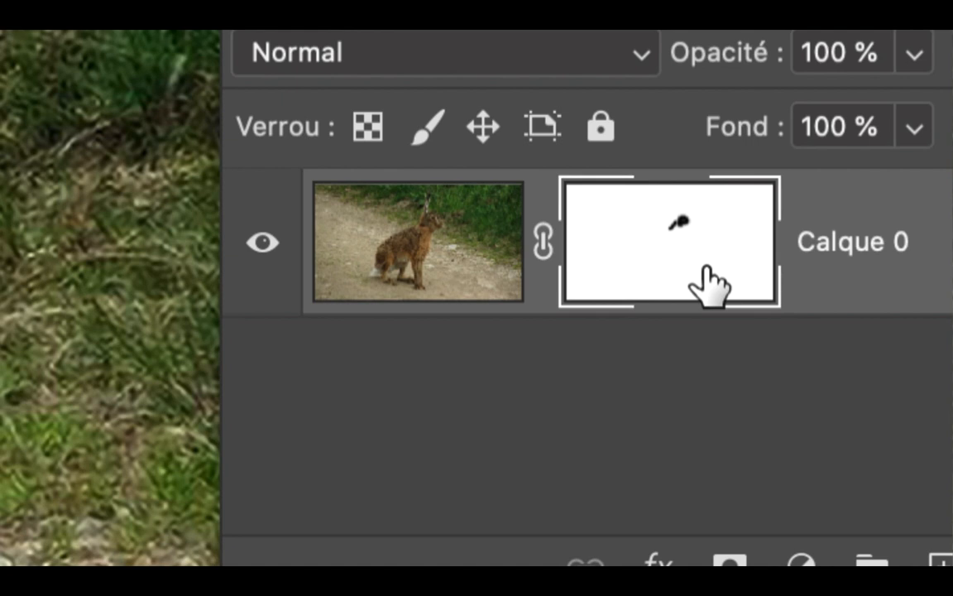
# Toggle Calque 0's layer mask off and on to compare the hare's head, and leave the mask disabled.
pyautogui.keyDown('shift'); pyautogui.click(710, 286); pyautogui.keyUp('shift')
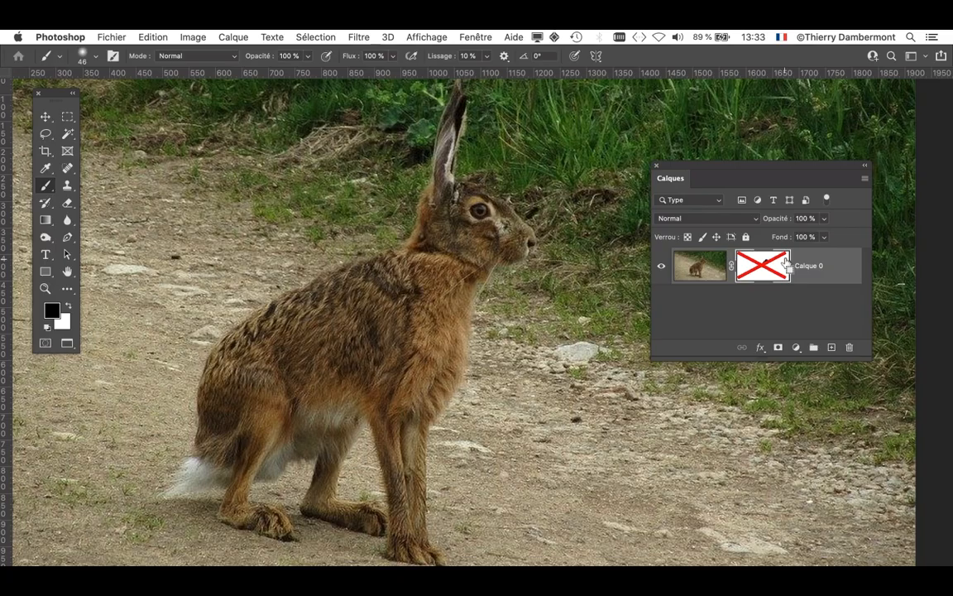
pyautogui.keyDown('shift'); pyautogui.click(786, 264); pyautogui.keyUp('shift')
pyautogui.keyDown('shift'); pyautogui.click(788, 266); pyautogui.keyUp('shift')
pyautogui.scroll(5, 451, 211)
pyautogui.scroll(-3, 463, 208)
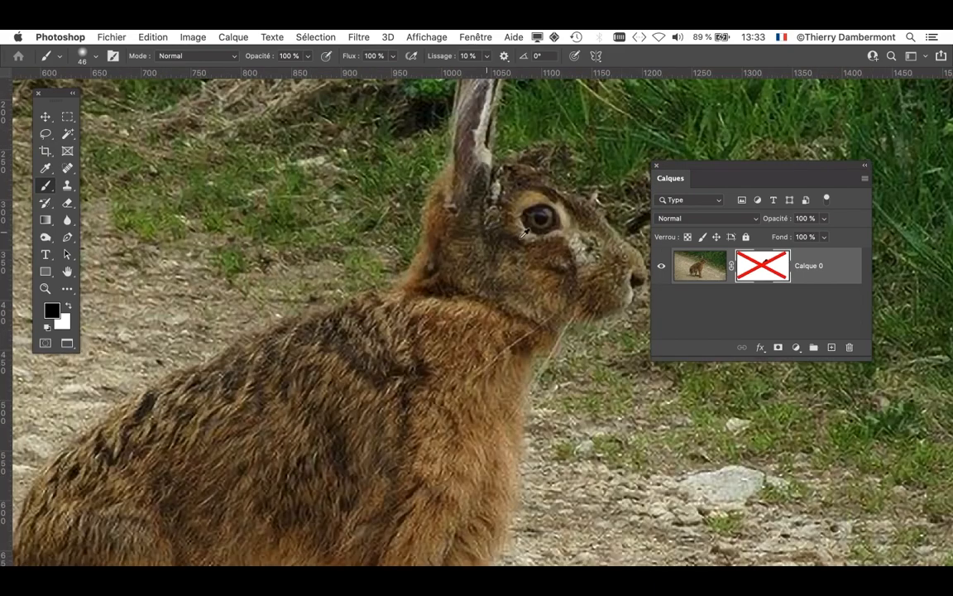
pyautogui.keyDown('shift'); pyautogui.click(770, 274); pyautogui.keyUp('shift')
pyautogui.keyDown('shift'); pyautogui.click(770, 274); pyautogui.keyUp('shift')
pyautogui.moveTo(498, 310); pyautogui.dragTo(334, 329)
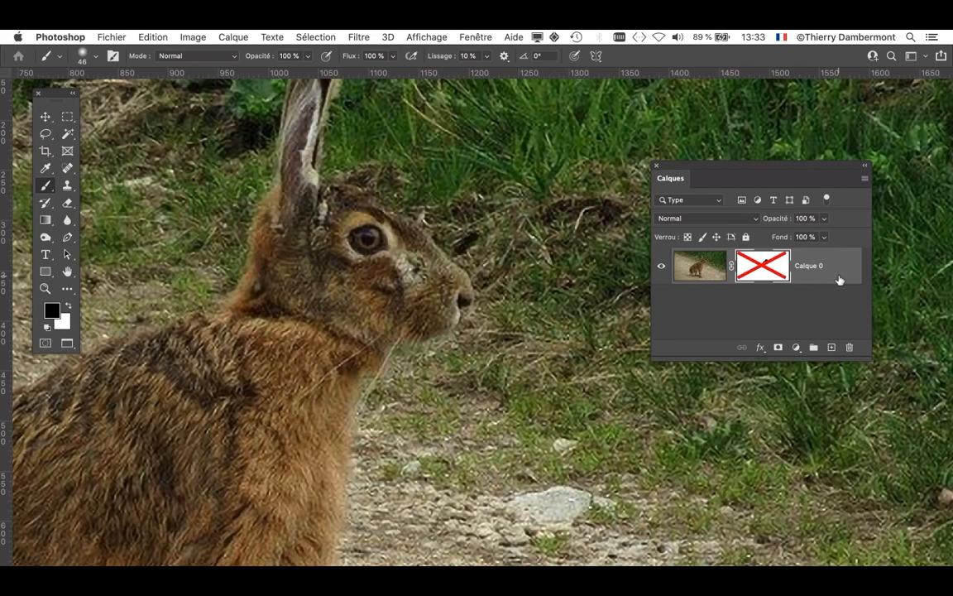
# Bring up the Couches panel, show the Calque 0 Masque channel as an overlay, and arrange both panels clear of the hare's head.
pyautogui.click(465, 36)
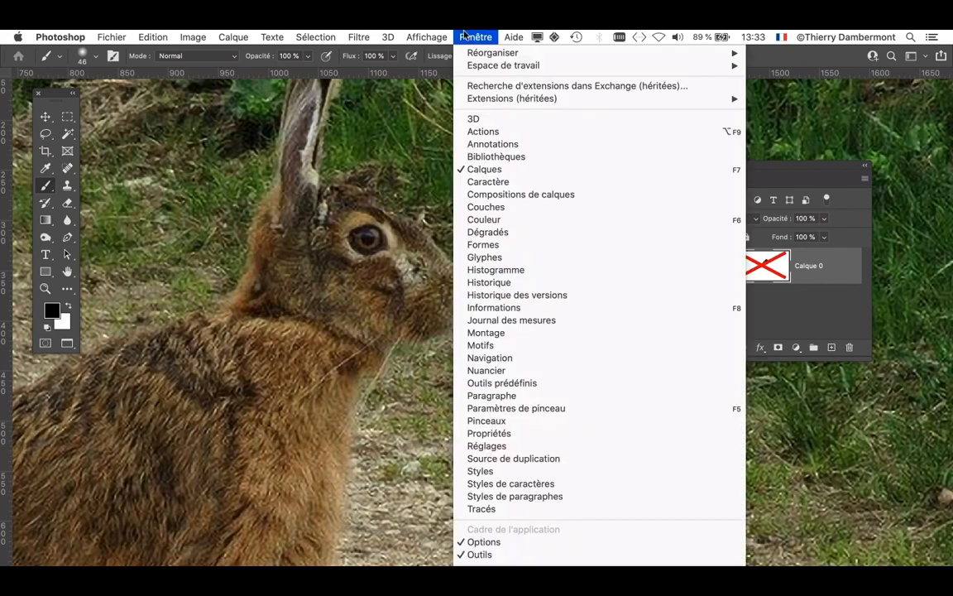
pyautogui.click(503, 210)
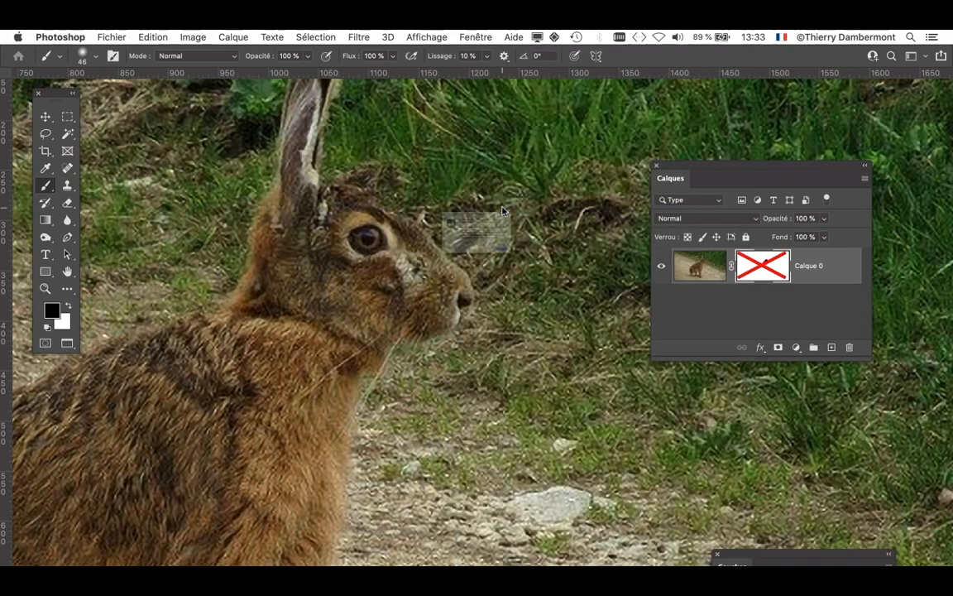
pyautogui.click(579, 295)
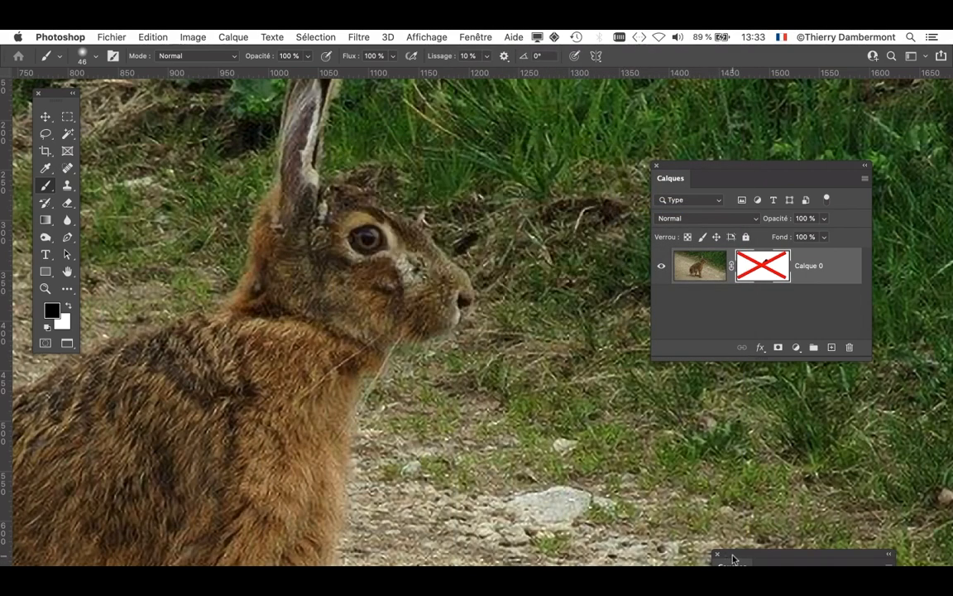
pyautogui.moveTo(732, 559); pyautogui.dragTo(461, 139)
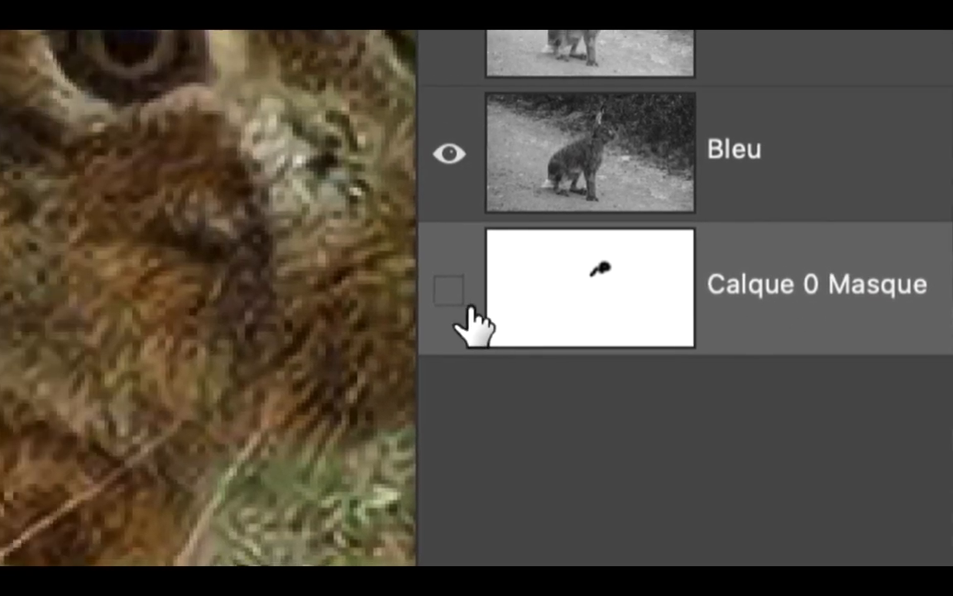
pyautogui.click(165, 279)
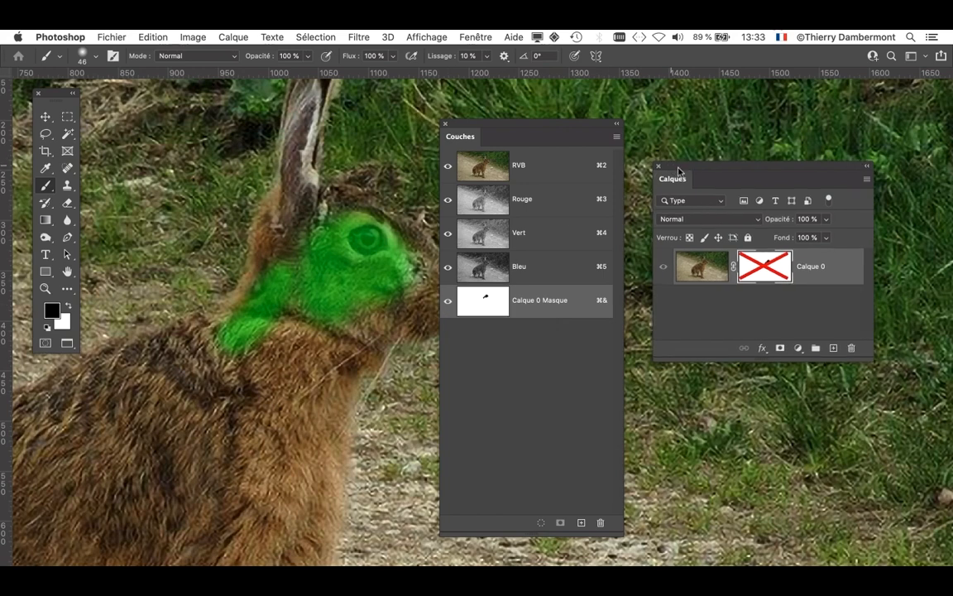
pyautogui.moveTo(679, 171); pyautogui.dragTo(823, 302)
pyautogui.moveTo(550, 131); pyautogui.dragTo(671, 108)
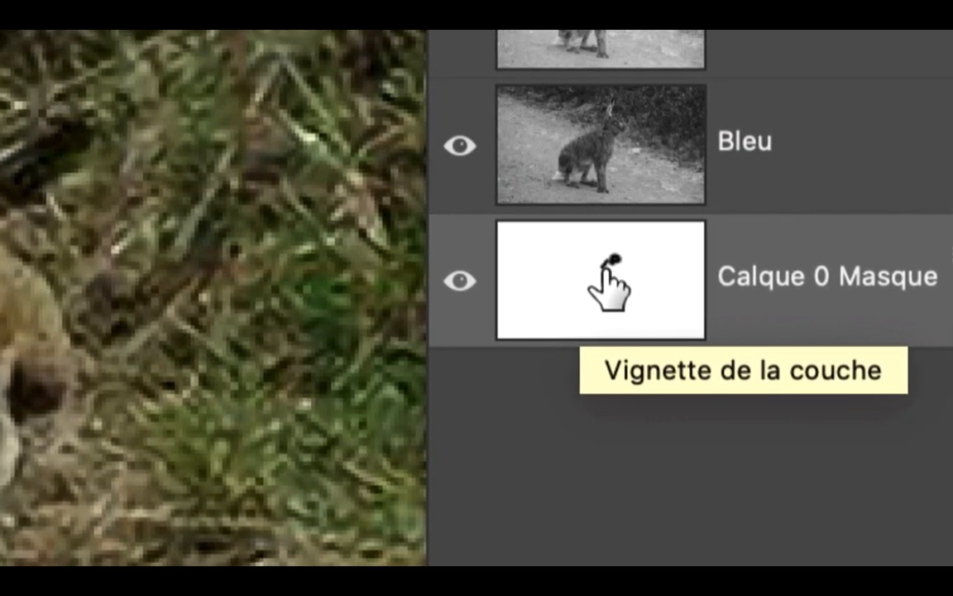
# Change the overlay colour of the Calque 0 Masque channel to red (hue 0°) and show the channel over the photo.
pyautogui.doubleClick(610, 285)
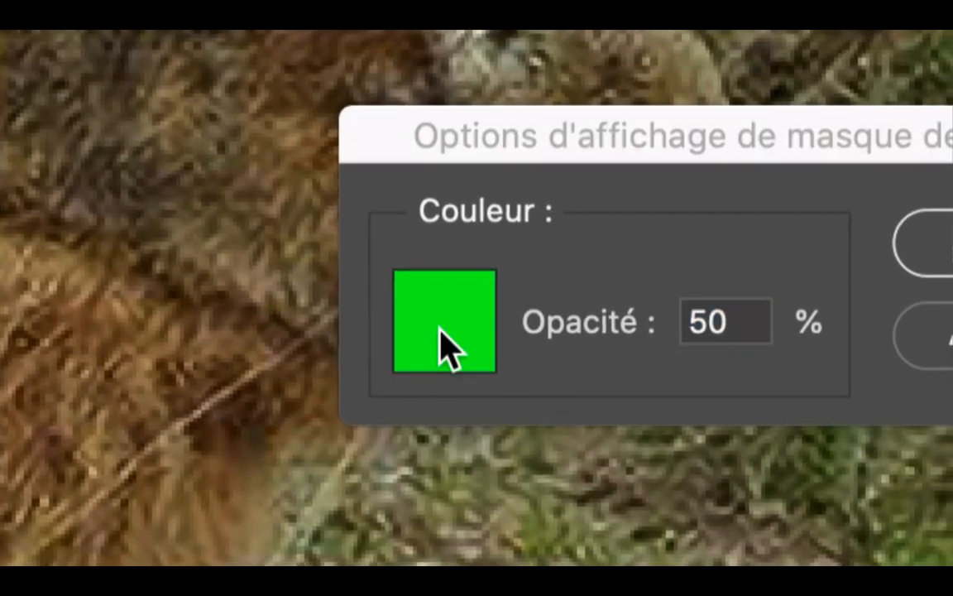
pyautogui.click(441, 331)
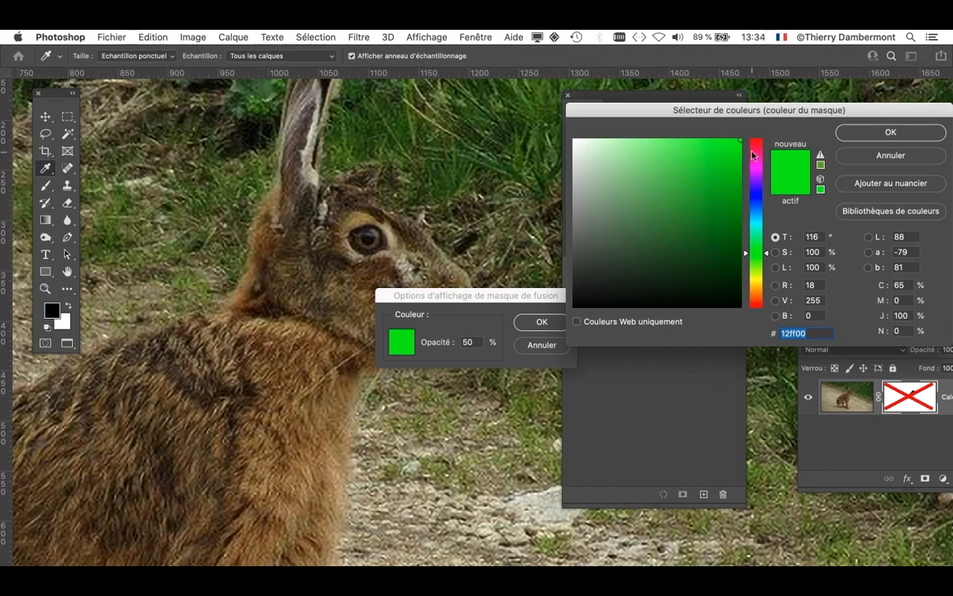
pyautogui.click(754, 142)
pyautogui.moveTo(755, 144); pyautogui.dragTo(754, 138)
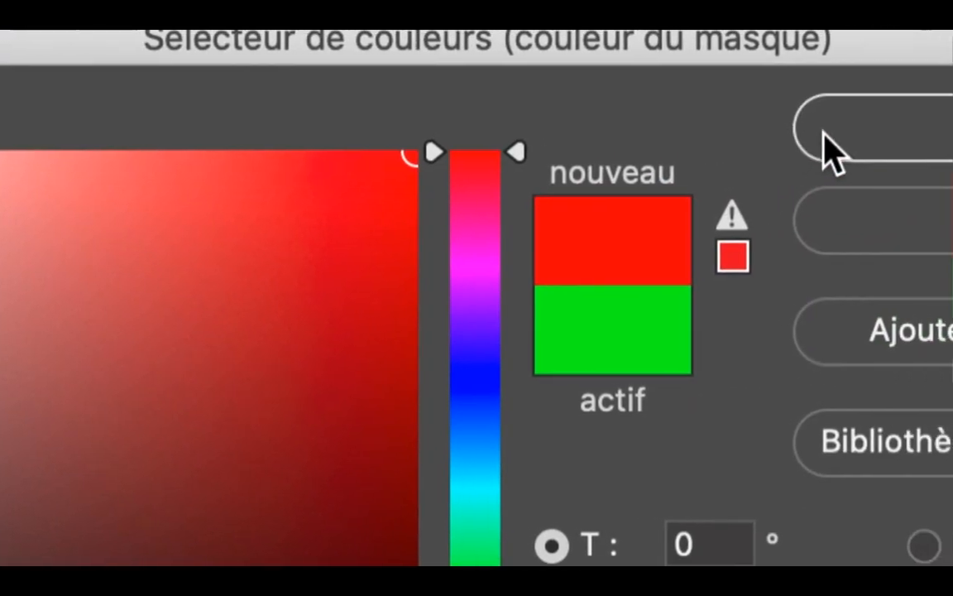
pyautogui.click(825, 141)
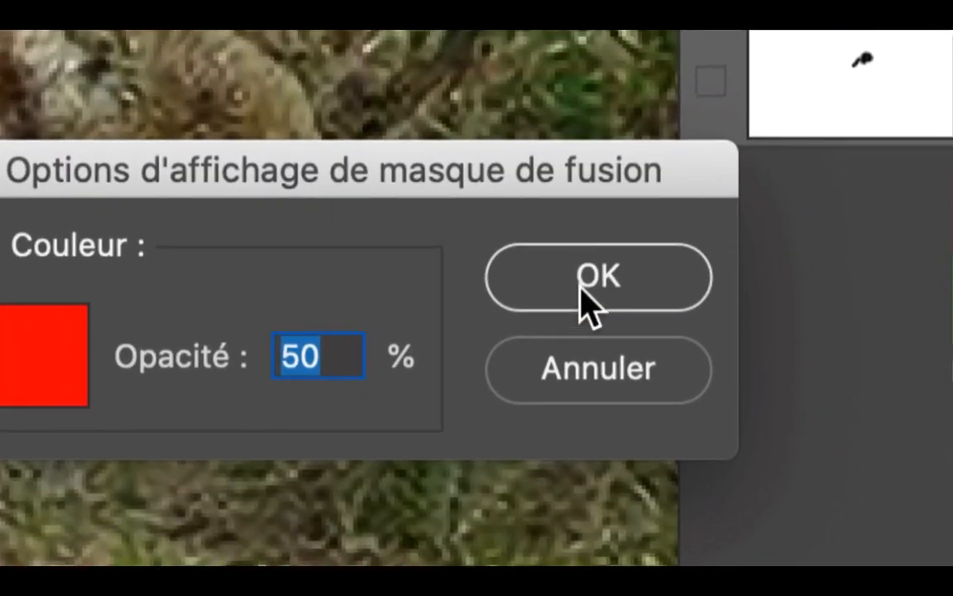
pyautogui.click(587, 296)
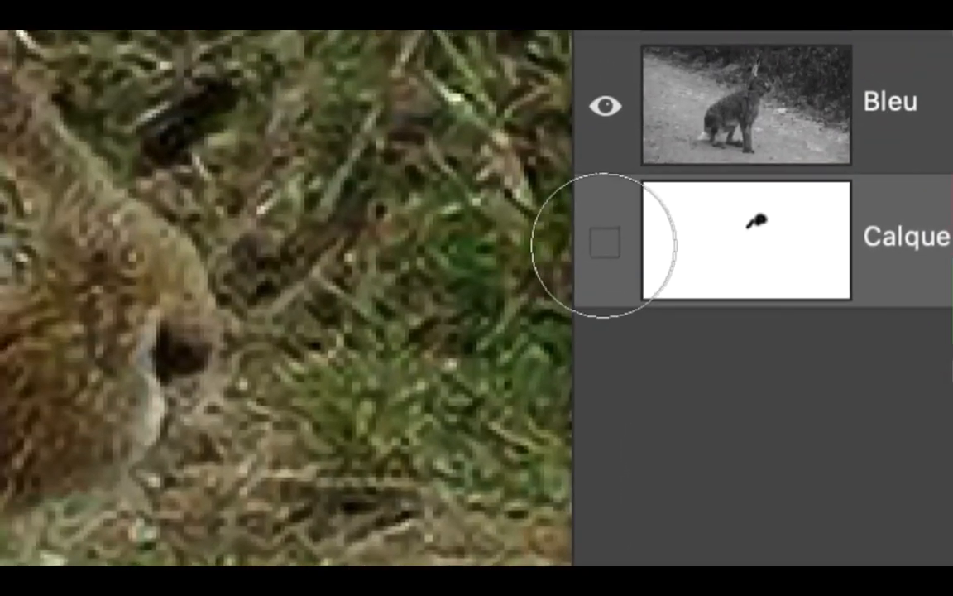
pyautogui.click(710, 80)
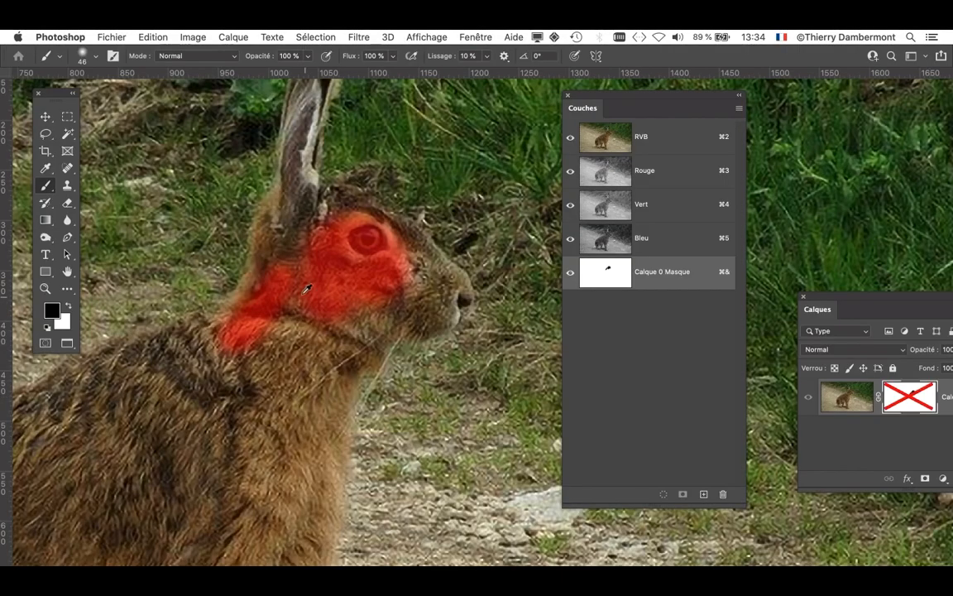
# Arrange the Couches and Calques panels side by side next to the hare's head.
pyautogui.scroll(2, 305, 286)
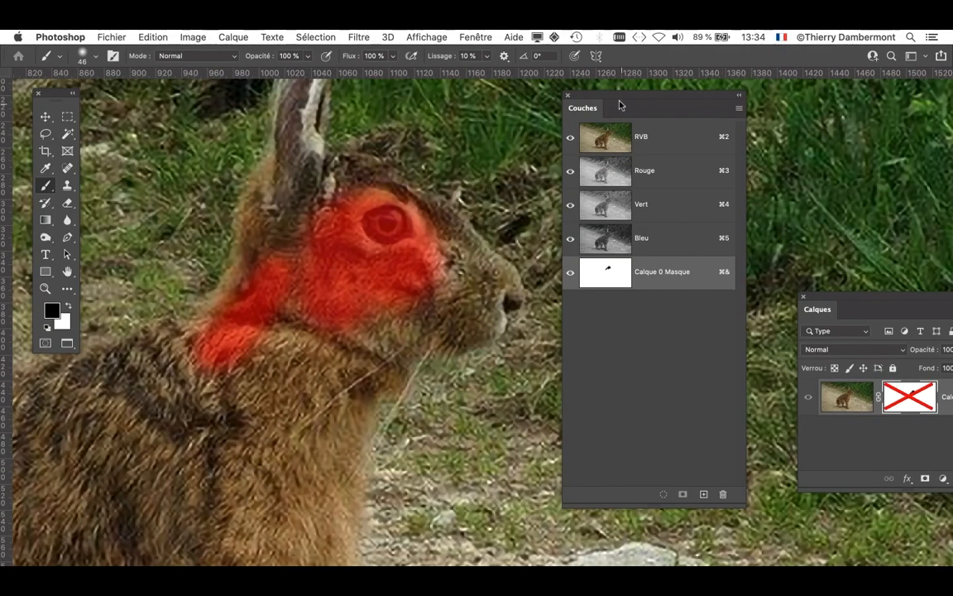
pyautogui.moveTo(608, 99); pyautogui.dragTo(522, 92)
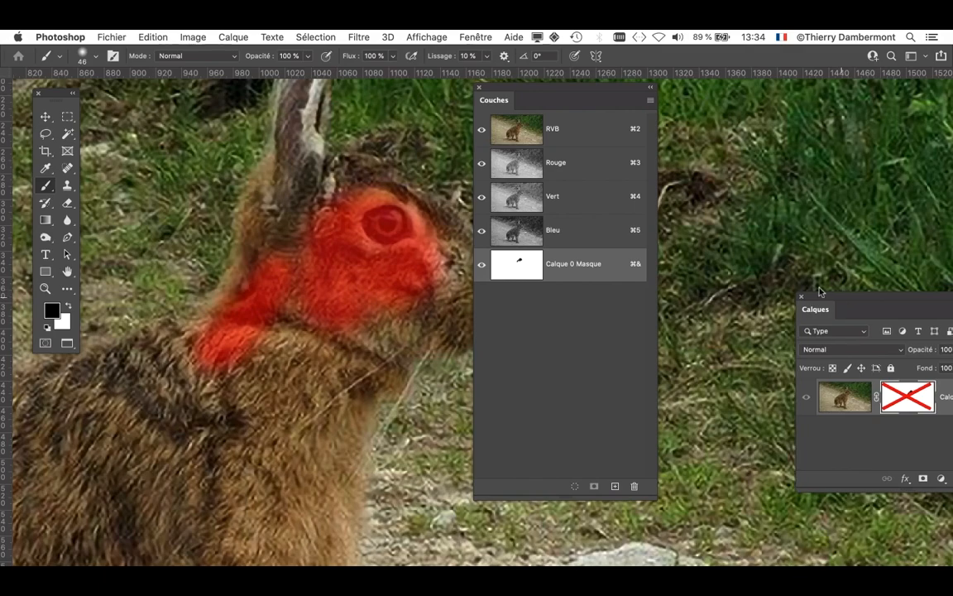
pyautogui.moveTo(847, 303); pyautogui.dragTo(726, 127)
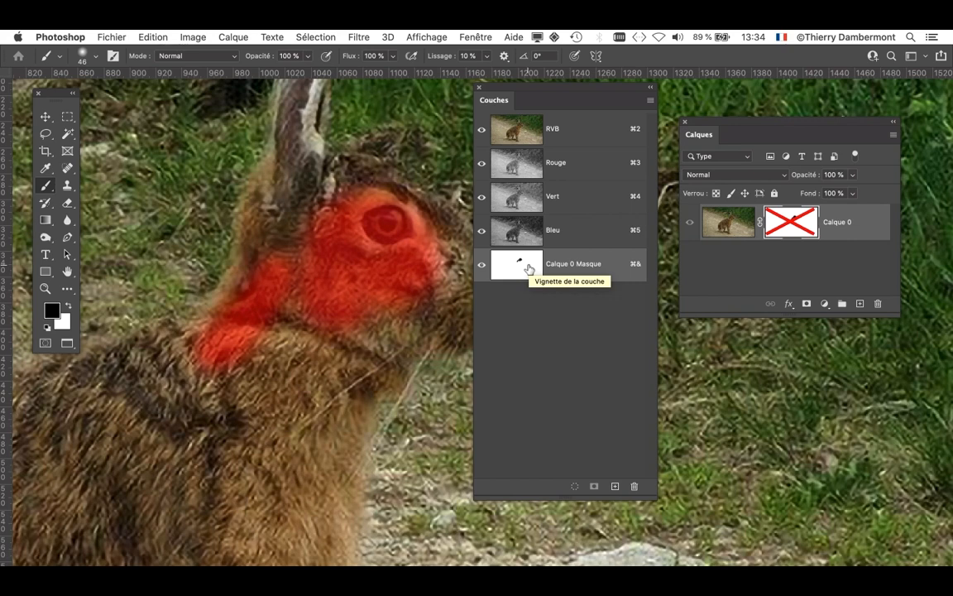
pyautogui.scroll(-1, 319, 296)
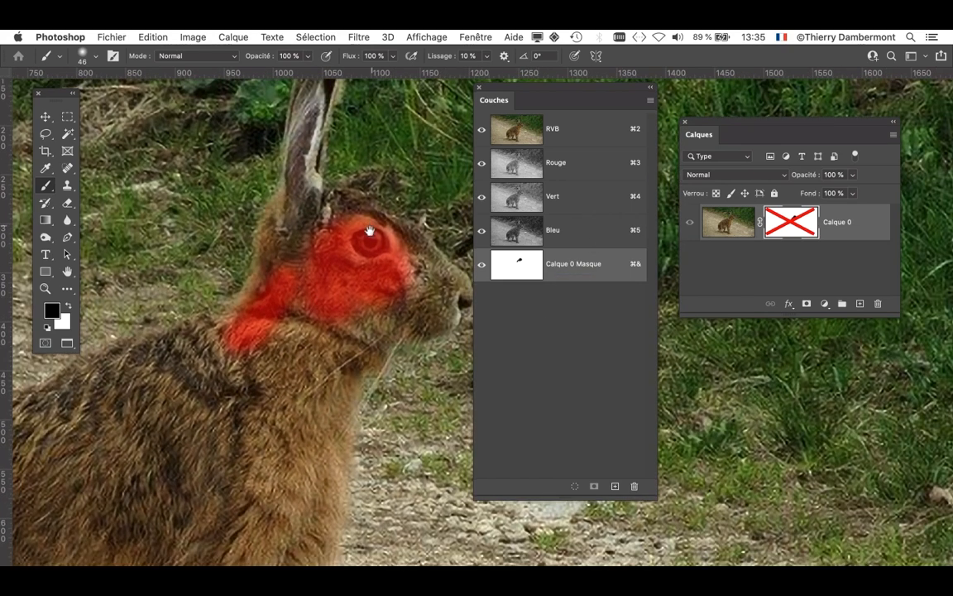
# Rearrange the Couches and Calques panels further from the hare's head to clear the area around the muzzle.
pyautogui.moveTo(367, 223); pyautogui.dragTo(349, 334)
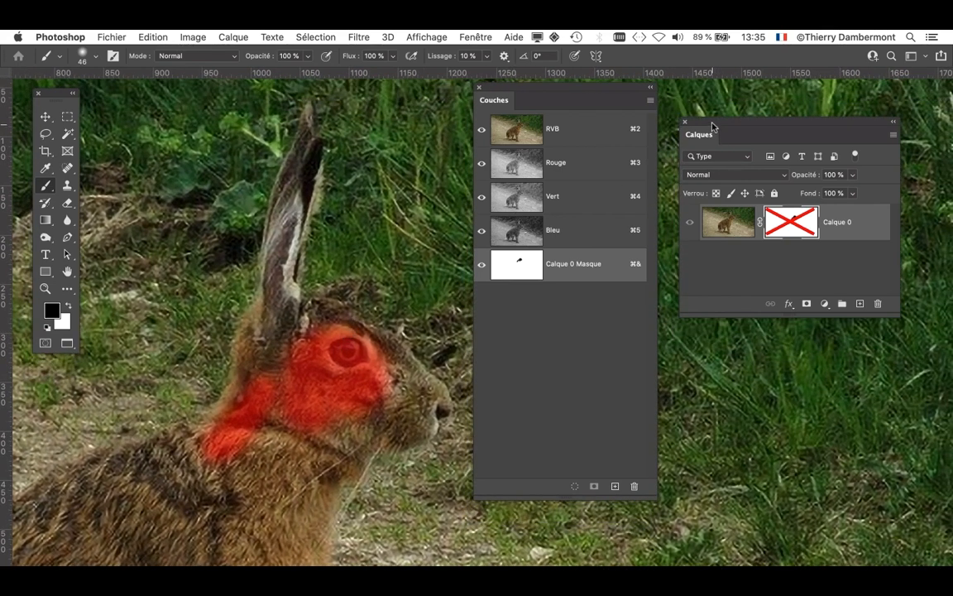
pyautogui.moveTo(713, 126); pyautogui.dragTo(787, 124)
pyautogui.moveTo(509, 92); pyautogui.dragTo(618, 99)
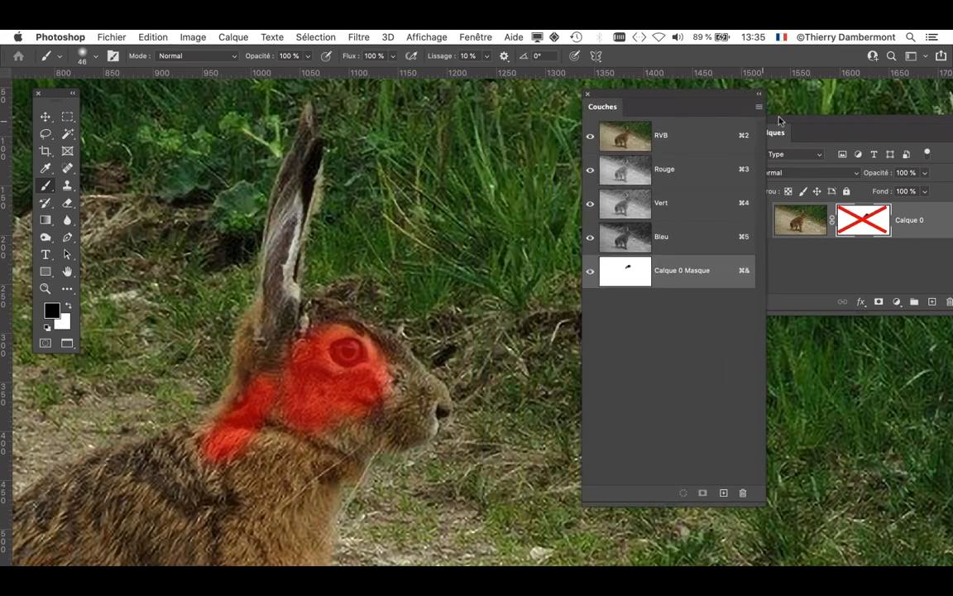
pyautogui.moveTo(778, 117); pyautogui.dragTo(845, 353)
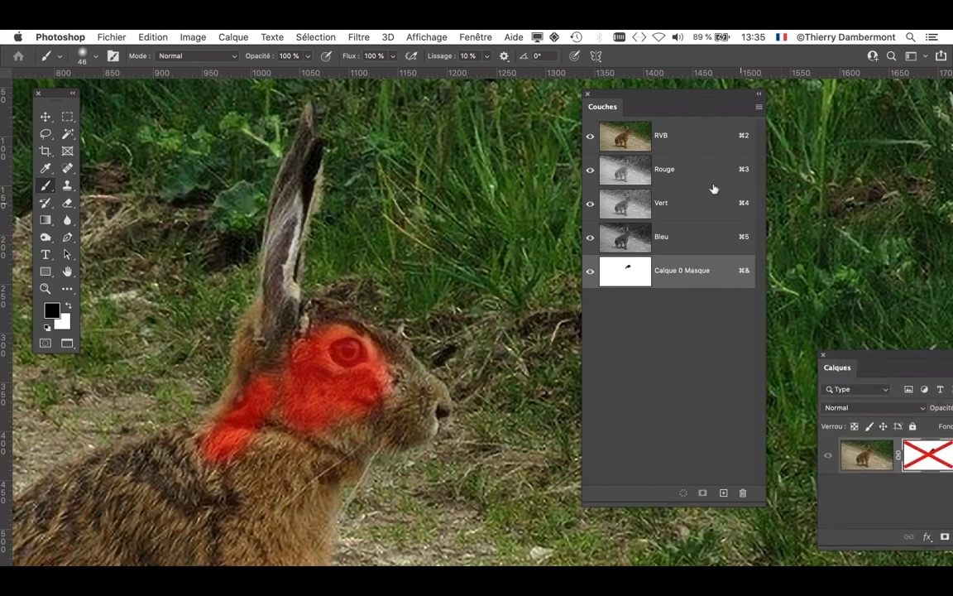
pyautogui.moveTo(653, 102); pyautogui.dragTo(671, 104)
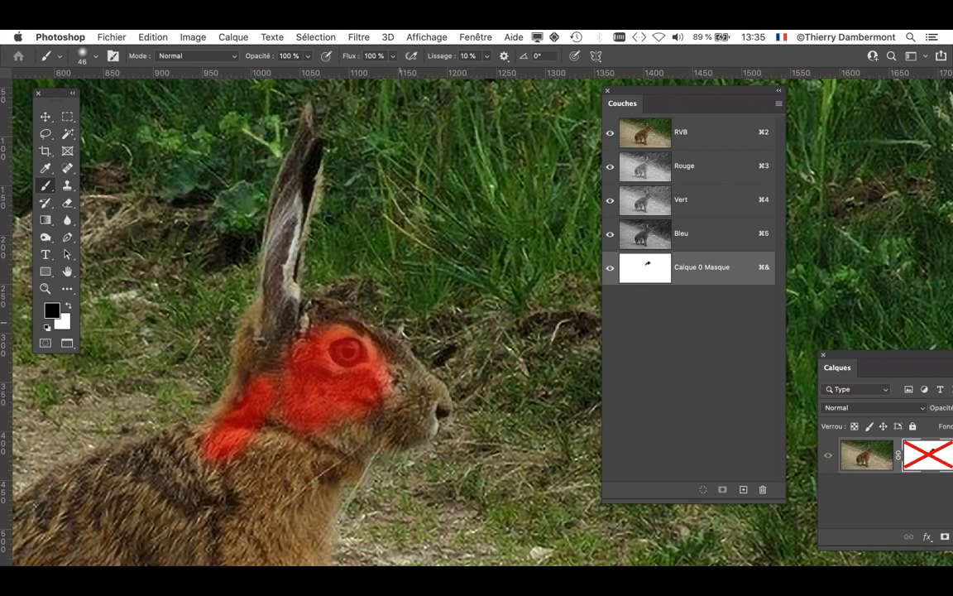
# Paint the mask in black along the hare's muzzle, from the forehead around the nose to the chin, with a 14 px brush.
pyautogui.moveTo(363, 415); pyautogui.dragTo(342, 422)
pyautogui.scroll(2, 362, 414)
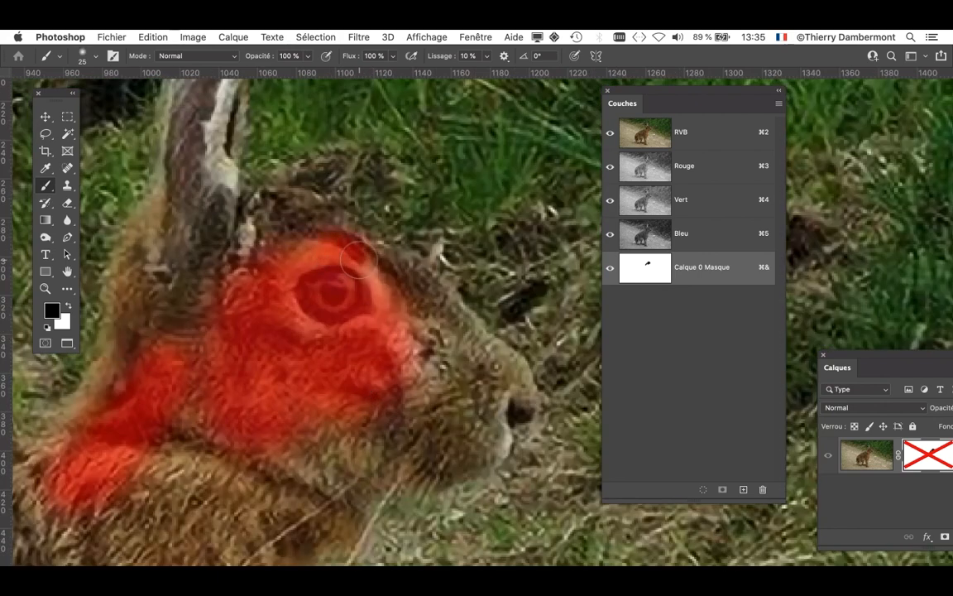
pyautogui.moveTo(358, 292); pyautogui.dragTo(334, 293)
pyautogui.moveTo(323, 241)
pyautogui.mouseDown()
pyautogui.moveTo(340, 235)
pyautogui.moveTo(374, 249)
pyautogui.moveTo(501, 353)
pyautogui.moveTo(527, 391)
pyautogui.moveTo(521, 416)
pyautogui.moveTo(478, 473)
pyautogui.moveTo(414, 478)
pyautogui.moveTo(368, 449)
pyautogui.mouseUp()
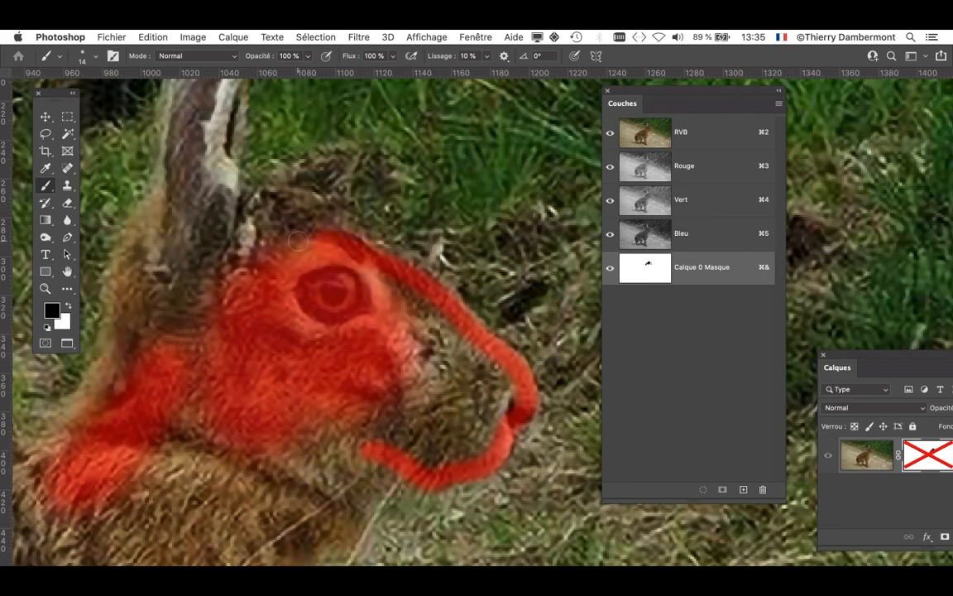
# Continue the black mask outline over the top of the head and around the upright ear, reducing the brush to 13 px.
pyautogui.moveTo(311, 263)
pyautogui.mouseDown()
pyautogui.moveTo(365, 347)
pyautogui.moveTo(388, 352)
pyautogui.mouseUp()
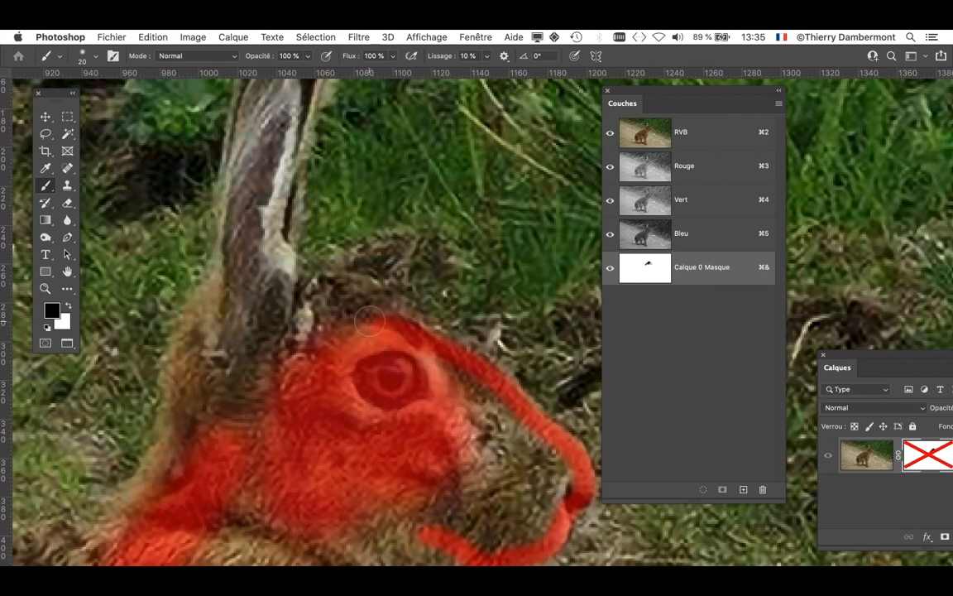
pyautogui.moveTo(373, 326)
pyautogui.mouseDown()
pyautogui.moveTo(279, 294)
pyautogui.moveTo(271, 281)
pyautogui.moveTo(273, 421)
pyautogui.moveTo(268, 451)
pyautogui.moveTo(253, 451)
pyautogui.moveTo(273, 461)
pyautogui.moveTo(282, 351)
pyautogui.moveTo(336, 151)
pyautogui.moveTo(311, 145)
pyautogui.moveTo(303, 90)
pyautogui.moveTo(303, 124)
pyautogui.moveTo(235, 264)
pyautogui.moveTo(223, 335)
pyautogui.mouseUp()
pyautogui.moveTo(261, 165)
pyautogui.mouseDown()
pyautogui.moveTo(195, 231)
pyautogui.moveTo(170, 401)
pyautogui.mouseUp()
pyautogui.moveTo(377, 410); pyautogui.dragTo(439, 409)
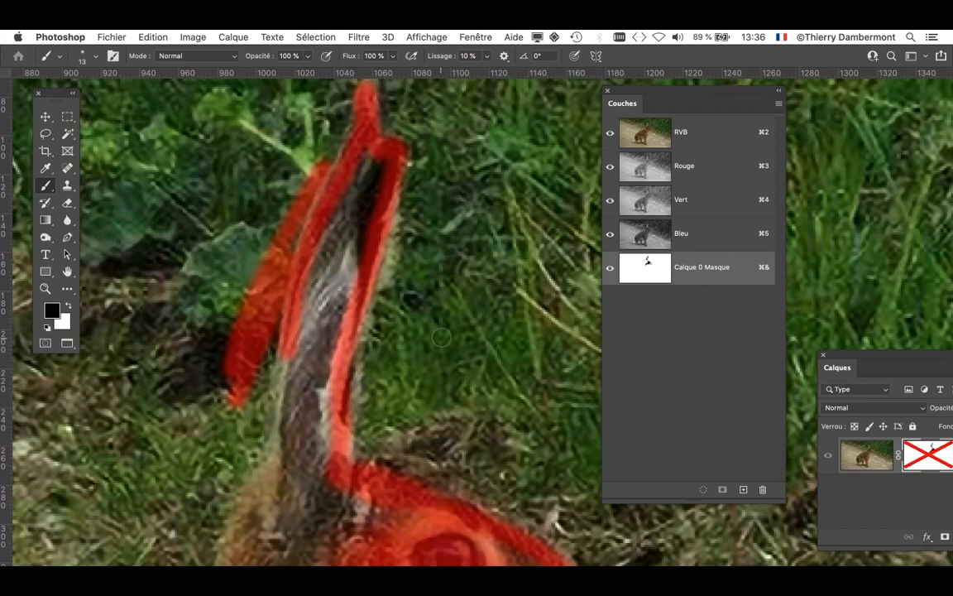
# Erase the stray red stroke on the grass beside the ear by painting in white, and restore black as the foreground colour.
pyautogui.press('x')
pyautogui.moveTo(328, 151)
pyautogui.mouseDown()
pyautogui.moveTo(286, 161)
pyautogui.moveTo(266, 202)
pyautogui.moveTo(253, 252)
pyautogui.moveTo(262, 366)
pyautogui.moveTo(225, 351)
pyautogui.moveTo(237, 252)
pyautogui.moveTo(209, 327)
pyautogui.moveTo(257, 299)
pyautogui.mouseUp()
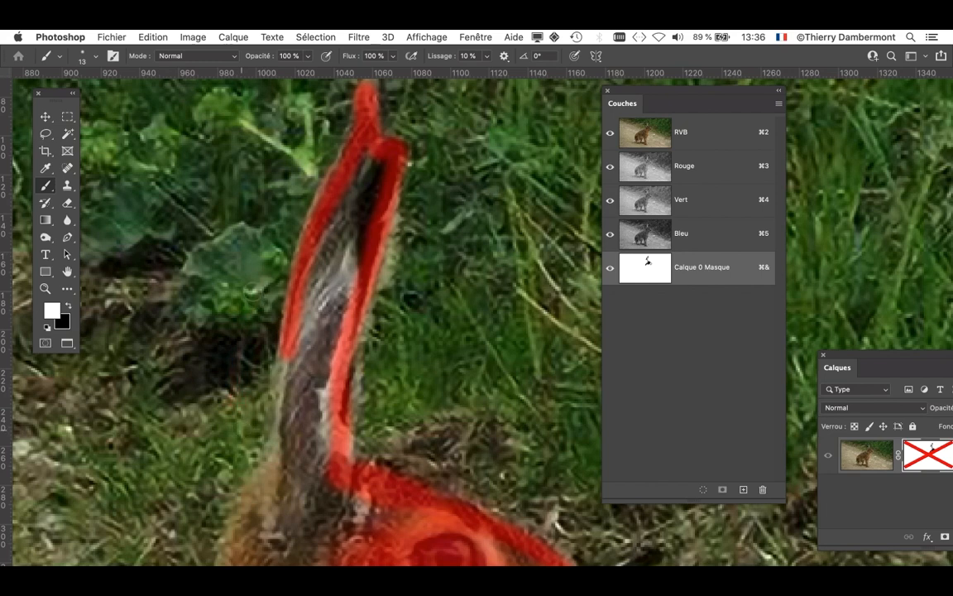
pyautogui.press('x')
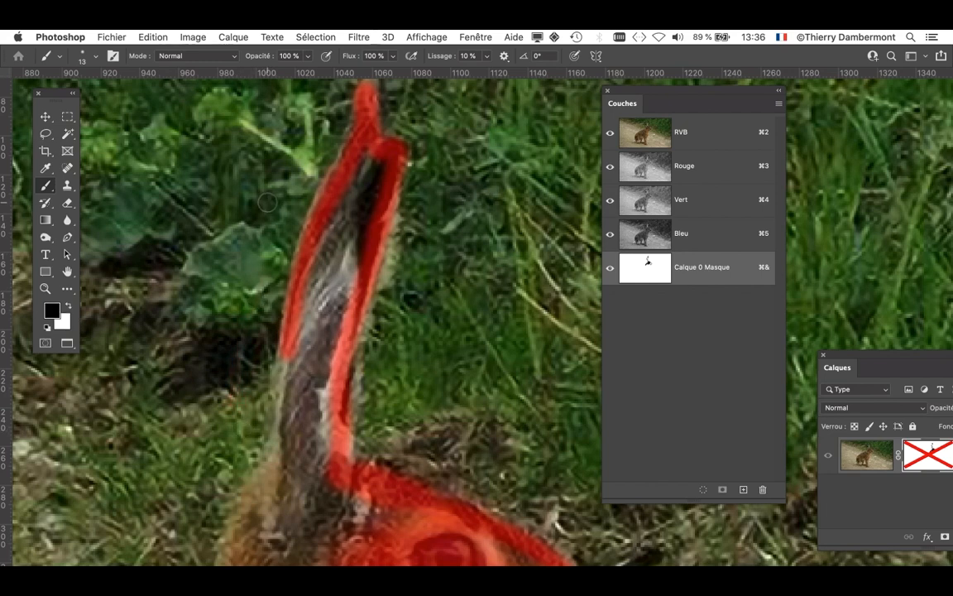
# Paint the mask down the ear's back edge and along the nape to the shoulder, enlarging the brush to 27 px for the nape.
pyautogui.moveTo(284, 355); pyautogui.dragTo(289, 505)
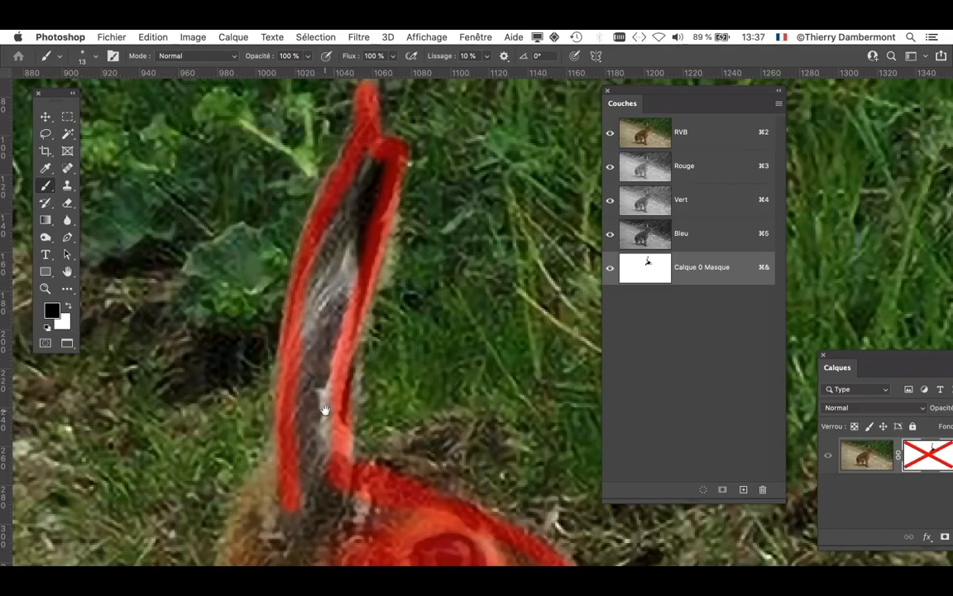
pyautogui.moveTo(325, 411); pyautogui.dragTo(391, 141)
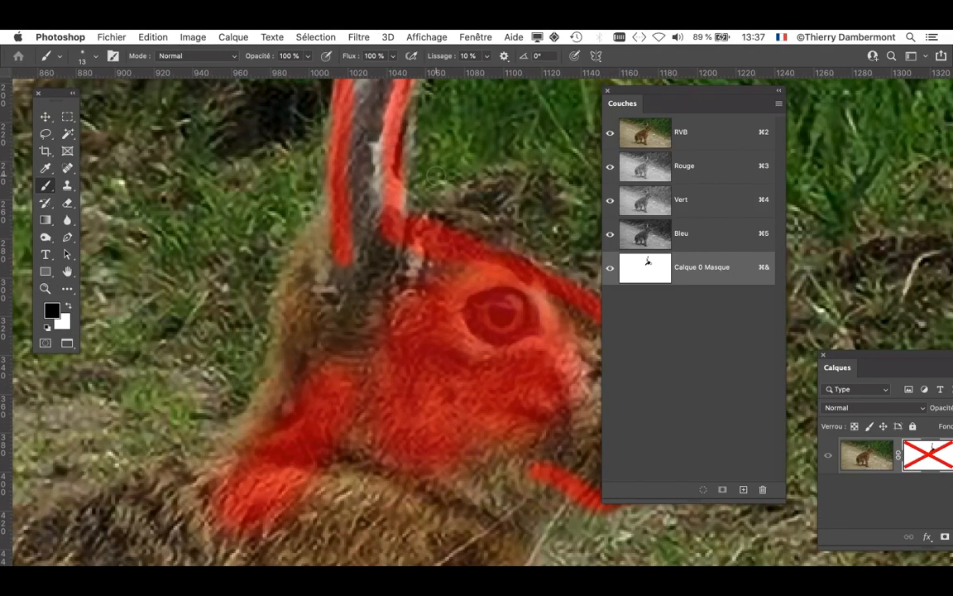
pyautogui.moveTo(447, 249)
pyautogui.mouseDown()
pyautogui.moveTo(473, 249)
pyautogui.moveTo(438, 253)
pyautogui.mouseUp()
pyautogui.moveTo(342, 241)
pyautogui.mouseDown()
pyautogui.moveTo(310, 215)
pyautogui.moveTo(291, 230)
pyautogui.moveTo(277, 273)
pyautogui.moveTo(304, 366)
pyautogui.moveTo(269, 391)
pyautogui.mouseUp()
pyautogui.moveTo(334, 333)
pyautogui.mouseDown()
pyautogui.moveTo(440, 276)
pyautogui.moveTo(495, 156)
pyautogui.moveTo(549, 145)
pyautogui.mouseUp()
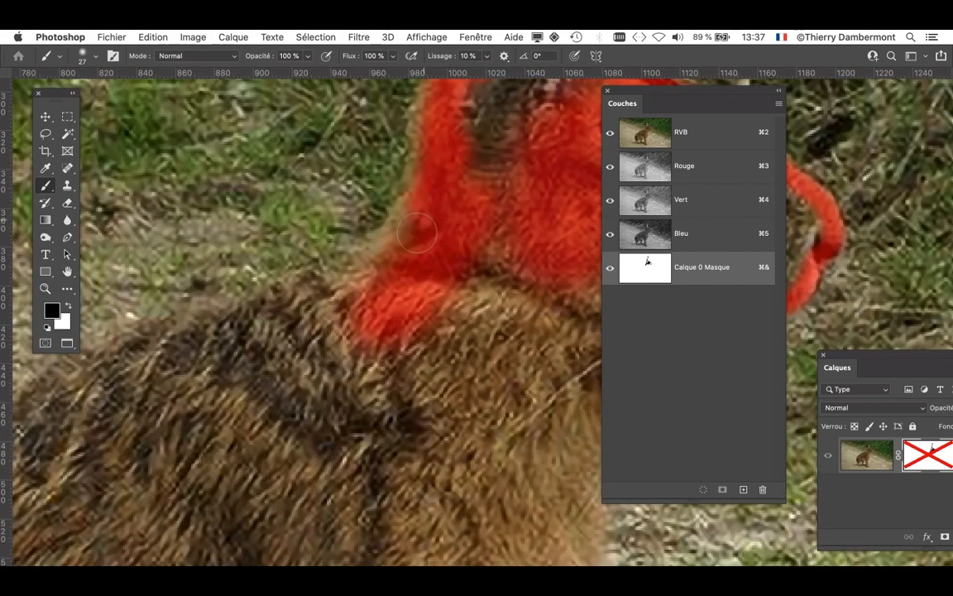
pyautogui.moveTo(396, 339); pyautogui.dragTo(543, 255)
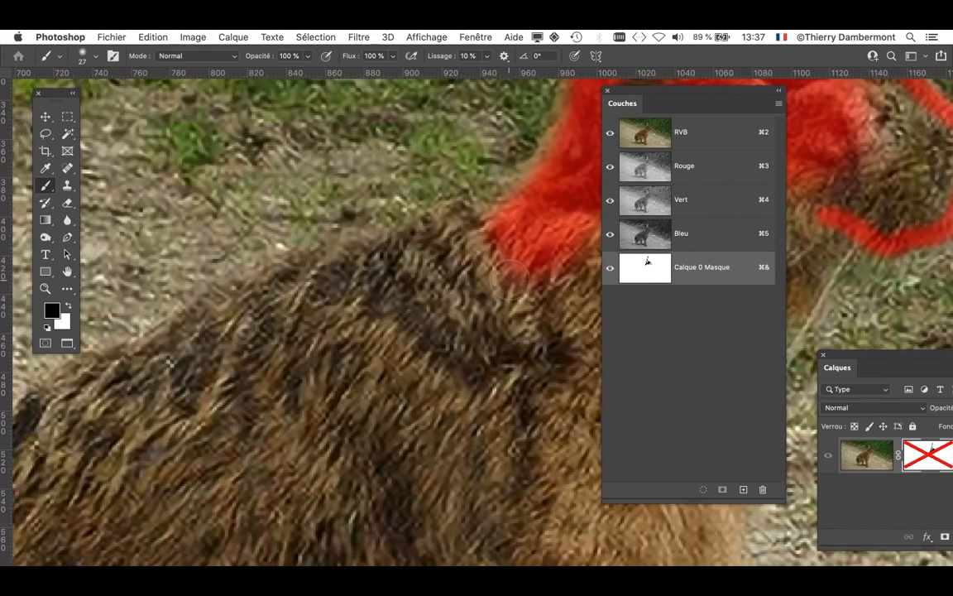
# Clear the Couches panel from the working area and mask the upper edge of the hare's back with a 38 px brush.
pyautogui.moveTo(643, 92); pyautogui.dragTo(777, 111)
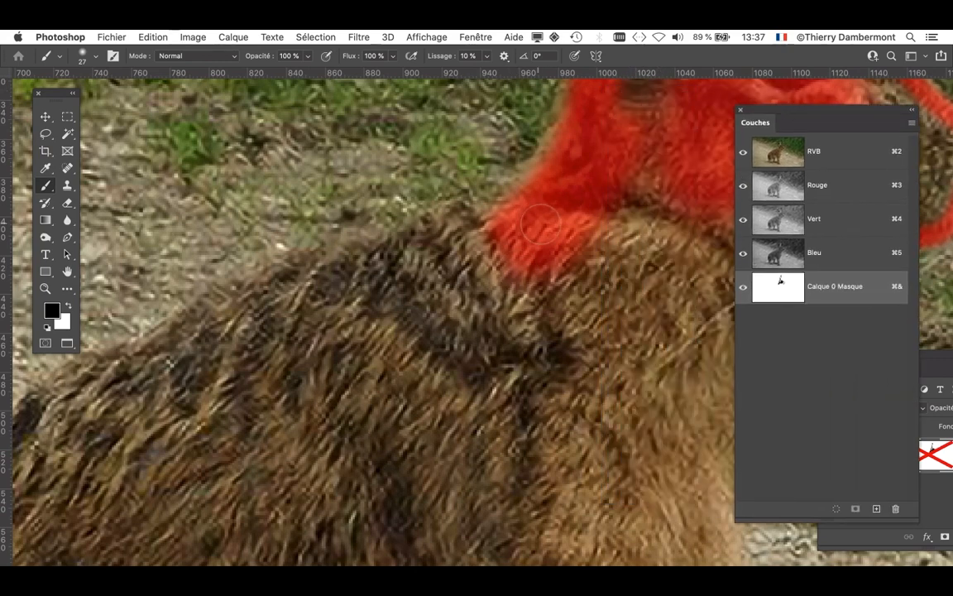
pyautogui.moveTo(563, 242); pyautogui.dragTo(587, 242)
pyautogui.moveTo(513, 211)
pyautogui.mouseDown()
pyautogui.moveTo(389, 240)
pyautogui.moveTo(198, 319)
pyautogui.moveTo(178, 348)
pyautogui.mouseUp()
pyautogui.moveTo(307, 345); pyautogui.dragTo(490, 243)
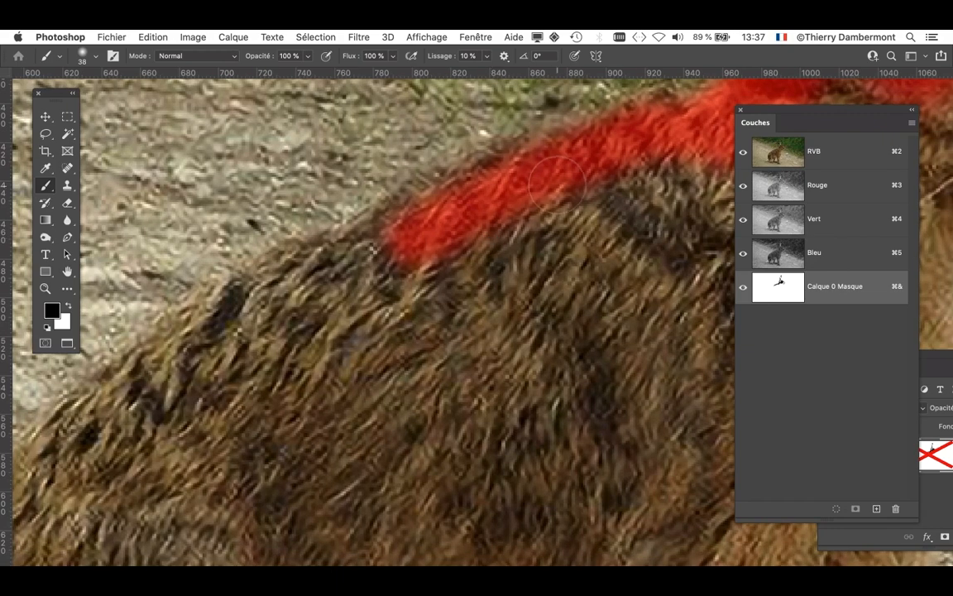
pyautogui.moveTo(401, 246)
pyautogui.mouseDown()
pyautogui.moveTo(302, 265)
pyautogui.moveTo(304, 248)
pyautogui.moveTo(218, 284)
pyautogui.mouseUp()
# Paint the black mask along the hare's throat and chest, connecting it to the chin outline.
pyautogui.hscroll(10, 502, 305)
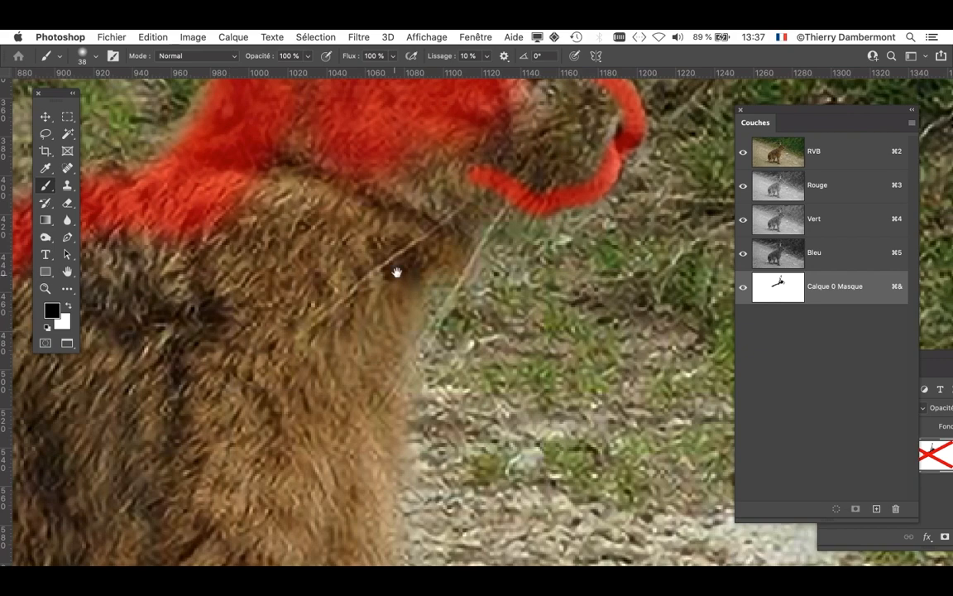
pyautogui.moveTo(418, 165)
pyautogui.mouseDown()
pyautogui.moveTo(430, 166)
pyautogui.moveTo(409, 186)
pyautogui.moveTo(439, 232)
pyautogui.moveTo(368, 248)
pyautogui.moveTo(319, 360)
pyautogui.mouseUp()
pyautogui.moveTo(358, 315)
pyautogui.mouseDown()
pyautogui.moveTo(379, 154)
pyautogui.moveTo(372, 300)
pyautogui.moveTo(353, 396)
pyautogui.mouseUp()
pyautogui.moveTo(519, 223)
pyautogui.mouseDown()
pyautogui.moveTo(521, 207)
pyautogui.moveTo(513, 376)
pyautogui.moveTo(532, 416)
pyautogui.moveTo(489, 408)
pyautogui.moveTo(502, 411)
pyautogui.mouseUp()
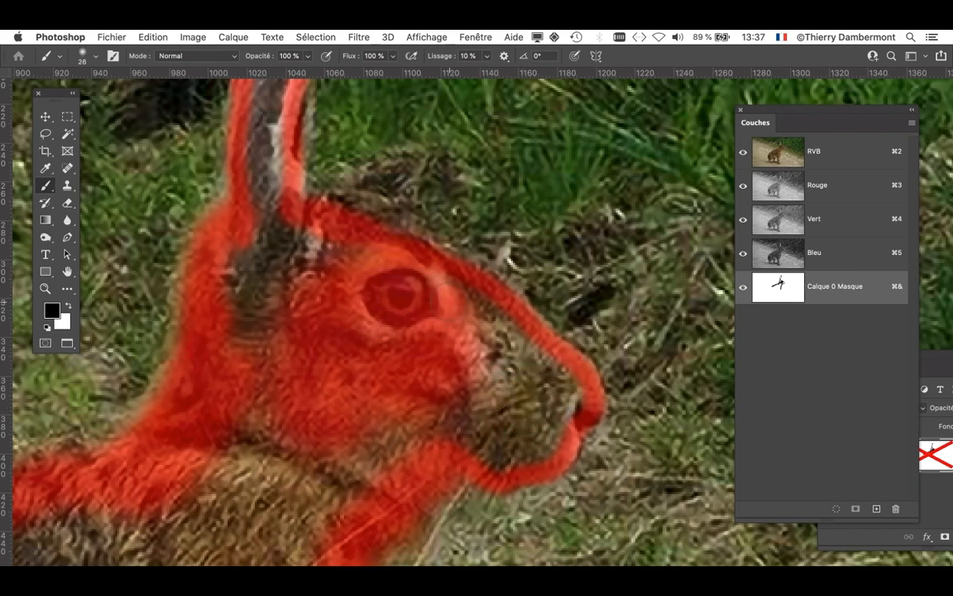
# Extend the mask outline along the hare's lower back and over the rump with a 36 px brush.
pyautogui.moveTo(479, 331)
pyautogui.mouseDown()
pyautogui.moveTo(573, 396)
pyautogui.moveTo(550, 441)
pyautogui.moveTo(505, 465)
pyautogui.moveTo(475, 461)
pyautogui.moveTo(524, 433)
pyautogui.moveTo(452, 320)
pyautogui.moveTo(530, 368)
pyautogui.moveTo(507, 365)
pyautogui.moveTo(465, 327)
pyautogui.mouseUp()
pyautogui.press('space')
pyautogui.moveTo(359, 372); pyautogui.dragTo(609, 103)
pyautogui.moveTo(283, 361); pyautogui.dragTo(626, 128)
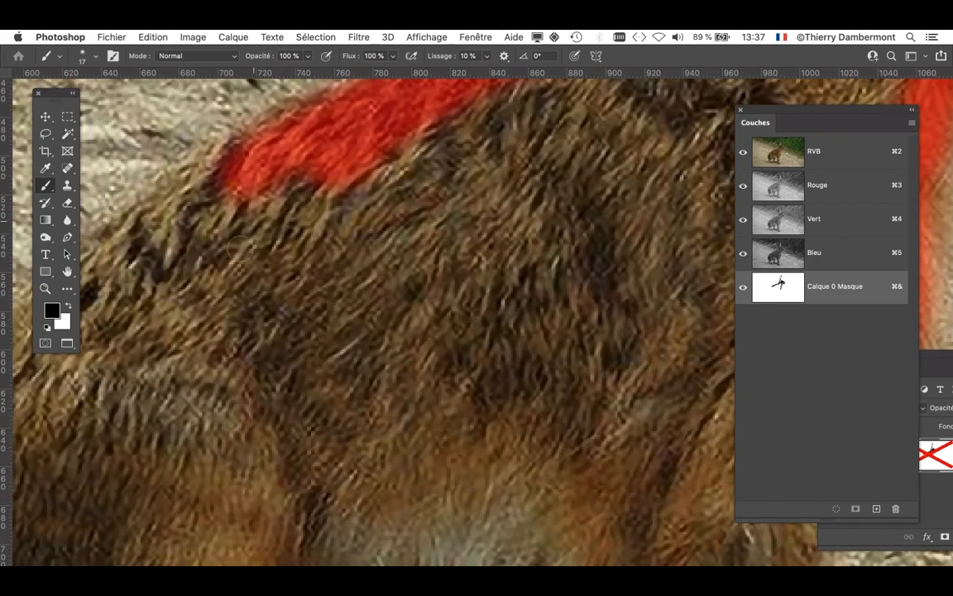
pyautogui.moveTo(340, 323); pyautogui.dragTo(560, 245)
pyautogui.moveTo(445, 304)
pyautogui.keyDown('ctrl'); pyautogui.keyDown('alt'); pyautogui.mouseDown()
pyautogui.moveTo(477, 311)
pyautogui.moveTo(423, 397)
pyautogui.mouseUp(); pyautogui.keyUp('alt'); pyautogui.keyUp('ctrl')
pyautogui.press('space')
pyautogui.moveTo(525, 175)
pyautogui.keyDown('ctrl'); pyautogui.keyDown('alt'); pyautogui.mouseDown()
pyautogui.moveTo(540, 183)
pyautogui.moveTo(389, 201)
pyautogui.moveTo(248, 315)
pyautogui.moveTo(213, 365)
pyautogui.mouseUp(); pyautogui.keyUp('alt'); pyautogui.keyUp('ctrl')
pyautogui.press('space')
pyautogui.moveTo(399, 340); pyautogui.dragTo(446, 89)
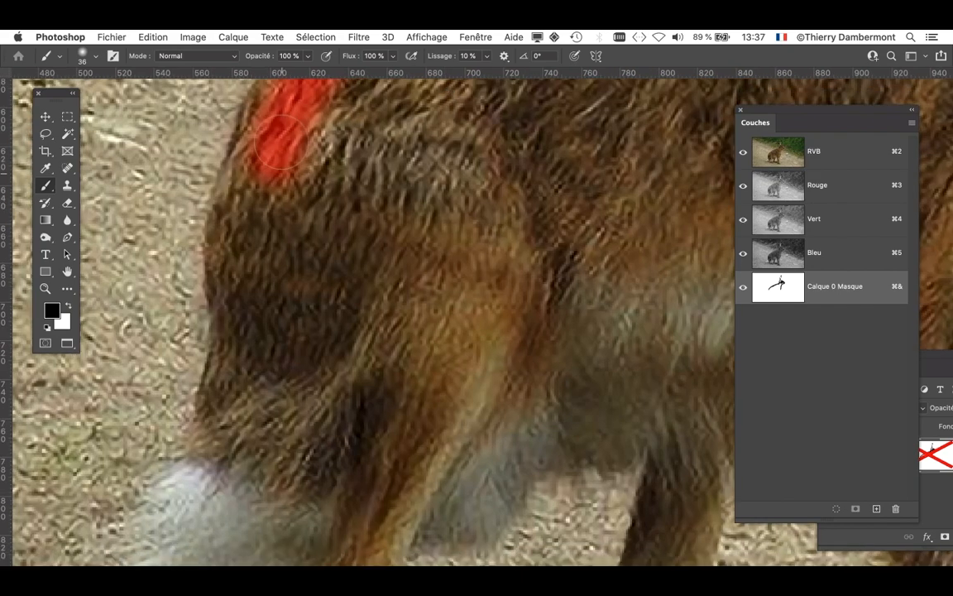
# Mask the rear edge of the hindquarters and cover the white tail up to the hind leg, finishing with a 28 px brush.
pyautogui.moveTo(272, 147)
pyautogui.mouseDown()
pyautogui.moveTo(244, 211)
pyautogui.moveTo(239, 406)
pyautogui.mouseUp()
pyautogui.press('space')
pyautogui.moveTo(408, 321); pyautogui.dragTo(452, 185)
pyautogui.keyDown('ctrl'); pyautogui.keyDown('alt'); pyautogui.moveTo(396, 279); pyautogui.dragTo(422, 273); pyautogui.keyUp('alt'); pyautogui.keyUp('ctrl')
pyautogui.moveTo(296, 288)
pyautogui.mouseDown()
pyautogui.moveTo(248, 385)
pyautogui.moveTo(264, 385)
pyautogui.moveTo(245, 390)
pyautogui.mouseUp()
pyautogui.moveTo(219, 331)
pyautogui.mouseDown()
pyautogui.moveTo(174, 356)
pyautogui.moveTo(153, 397)
pyautogui.moveTo(364, 389)
pyautogui.moveTo(396, 340)
pyautogui.mouseUp()
pyautogui.scroll(-6, 403, 372)
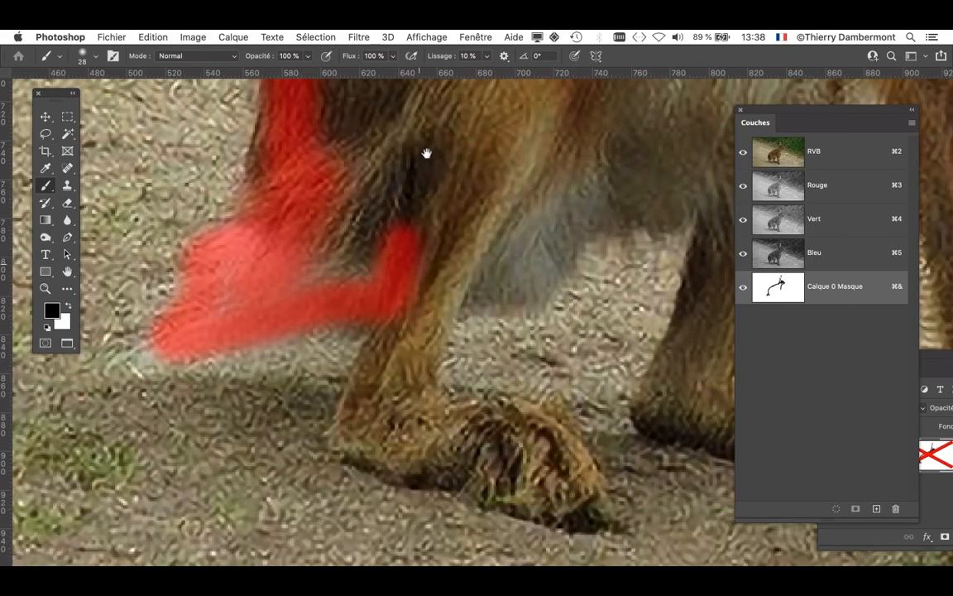
pyautogui.scroll(-5, 447, 293)
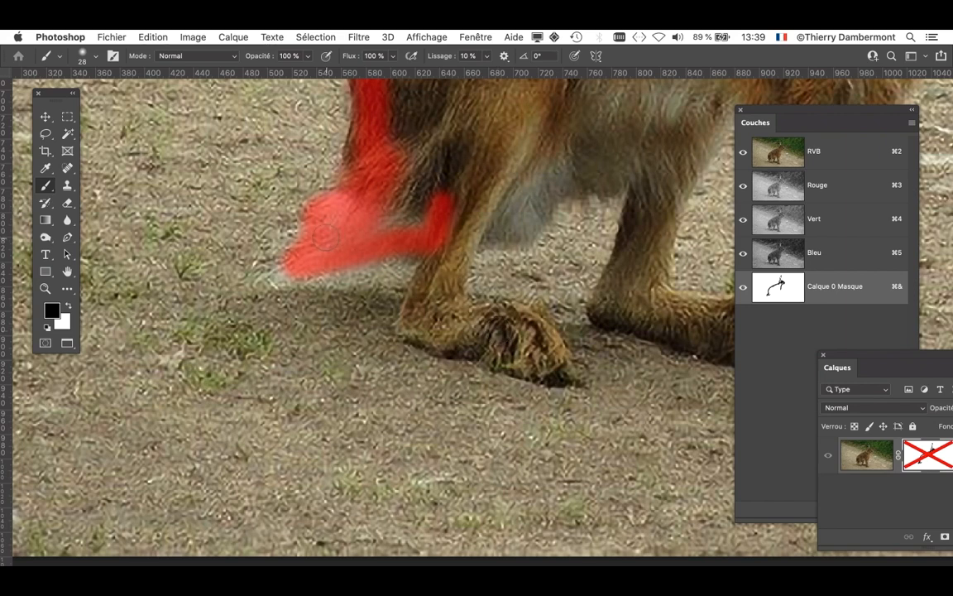
pyautogui.moveTo(325, 235)
pyautogui.mouseDown()
pyautogui.moveTo(353, 196)
pyautogui.moveTo(381, 193)
pyautogui.moveTo(346, 199)
pyautogui.moveTo(444, 240)
pyautogui.mouseUp()
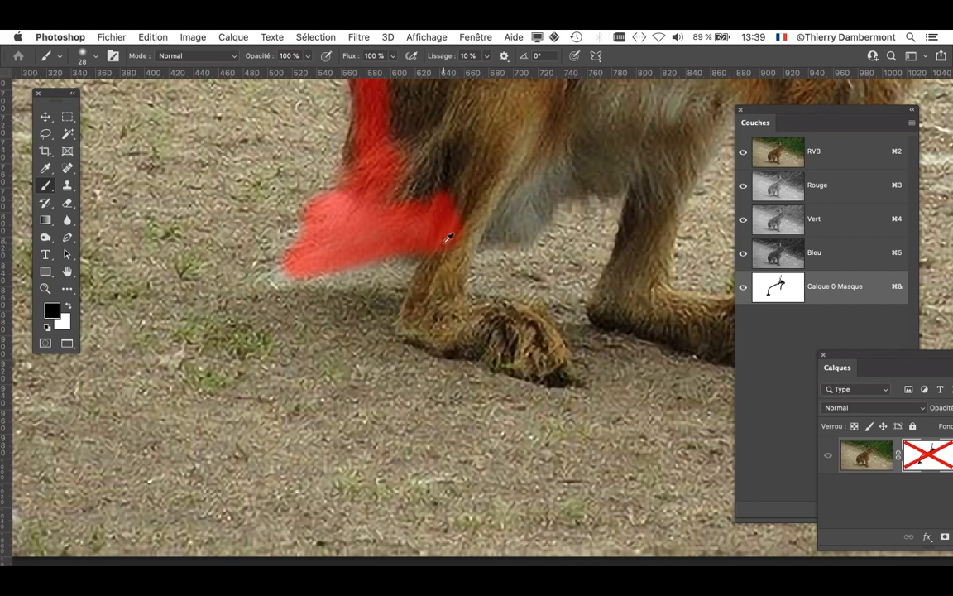
# Outline the near hind leg and paw, the belly, and the rear edge of the far hind leg in black on the mask.
pyautogui.scroll(-2, 448, 239)
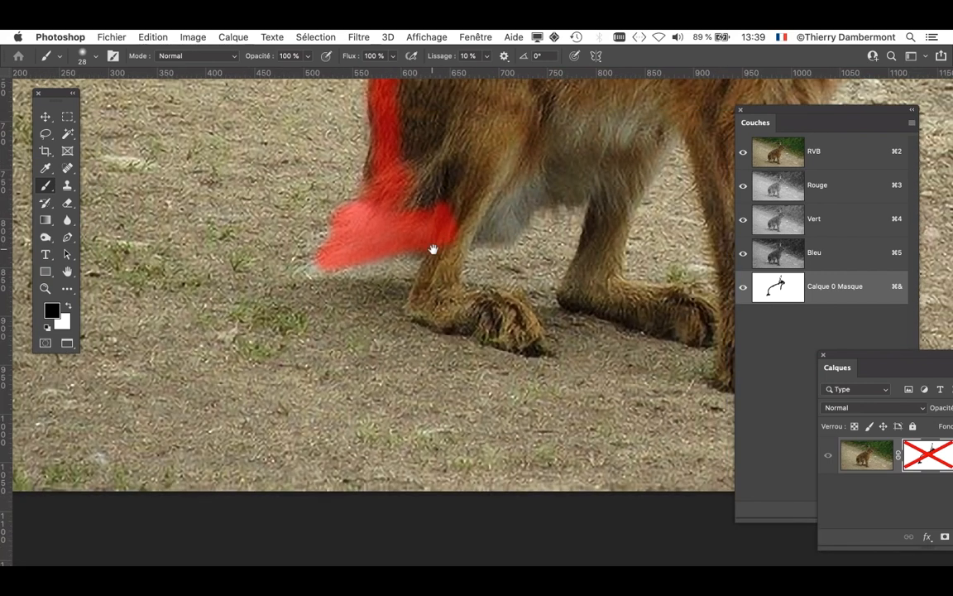
pyautogui.moveTo(432, 249); pyautogui.dragTo(345, 276)
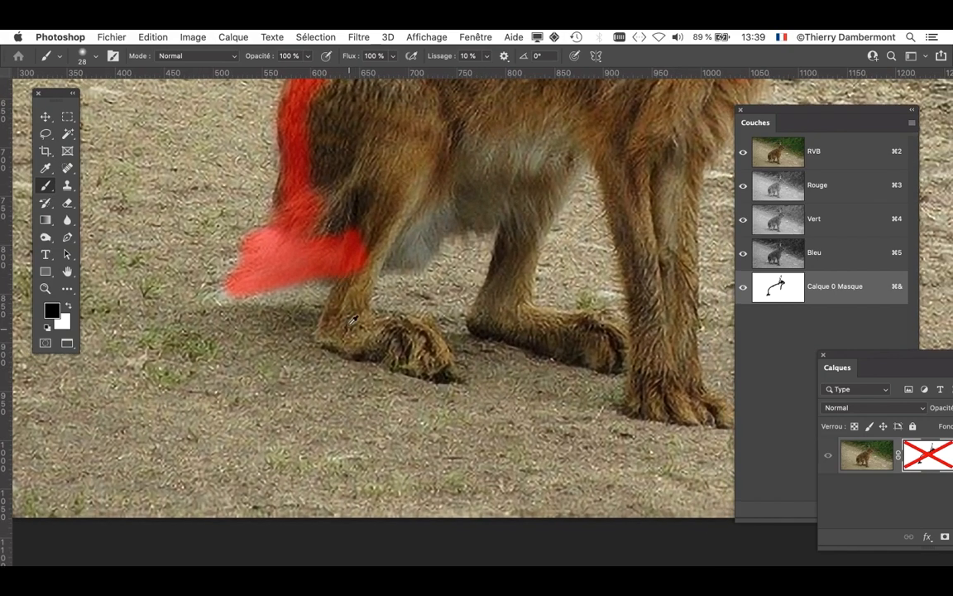
pyautogui.scroll(2, 351, 320)
pyautogui.scroll(-1, 355, 306)
pyautogui.moveTo(366, 312); pyautogui.dragTo(355, 313)
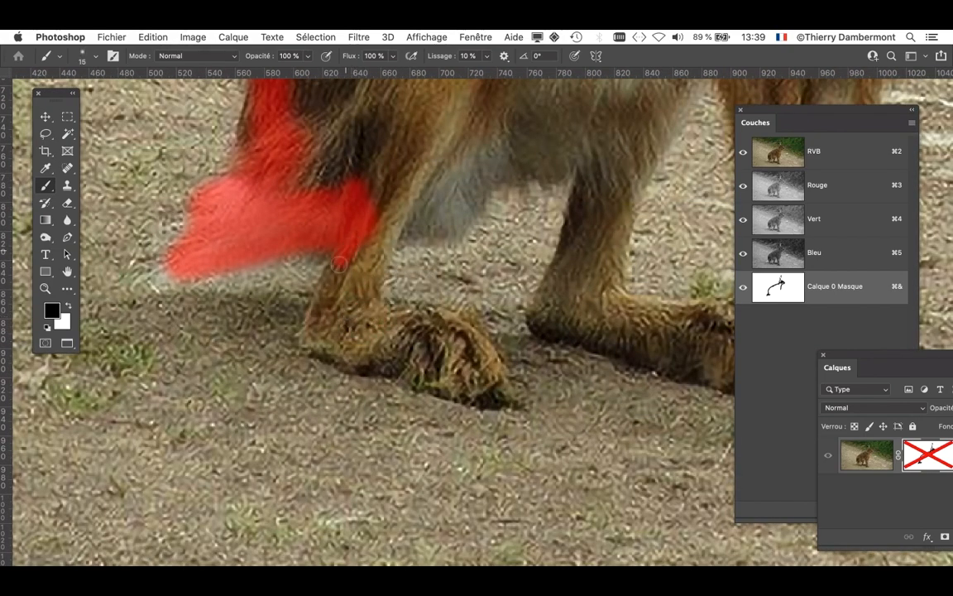
pyautogui.moveTo(306, 333)
pyautogui.mouseDown()
pyautogui.moveTo(325, 351)
pyautogui.moveTo(352, 357)
pyautogui.moveTo(356, 347)
pyautogui.moveTo(366, 349)
pyautogui.moveTo(349, 354)
pyautogui.moveTo(413, 362)
pyautogui.moveTo(454, 380)
pyautogui.moveTo(484, 378)
pyautogui.moveTo(491, 370)
pyautogui.moveTo(450, 328)
pyautogui.moveTo(358, 303)
pyautogui.moveTo(349, 289)
pyautogui.moveTo(389, 216)
pyautogui.moveTo(454, 208)
pyautogui.moveTo(497, 165)
pyautogui.moveTo(596, 136)
pyautogui.mouseUp()
pyautogui.moveTo(629, 186)
pyautogui.mouseDown()
pyautogui.moveTo(593, 177)
pyautogui.moveTo(590, 191)
pyautogui.moveTo(601, 192)
pyautogui.moveTo(591, 197)
pyautogui.moveTo(603, 193)
pyautogui.moveTo(590, 176)
pyautogui.moveTo(555, 290)
pyautogui.moveTo(376, 417)
pyautogui.moveTo(339, 364)
pyautogui.mouseUp()
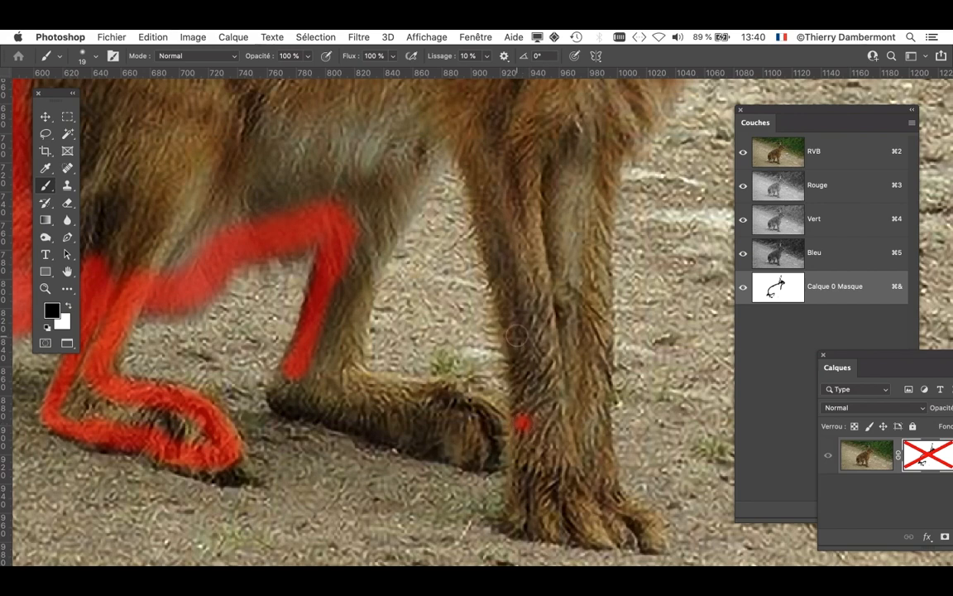
# Mask both outer edges of the hare's front legs with connected straight strokes of the 19 px brush.
pyautogui.keyDown('shift'); pyautogui.click(516, 334); pyautogui.keyUp('shift')
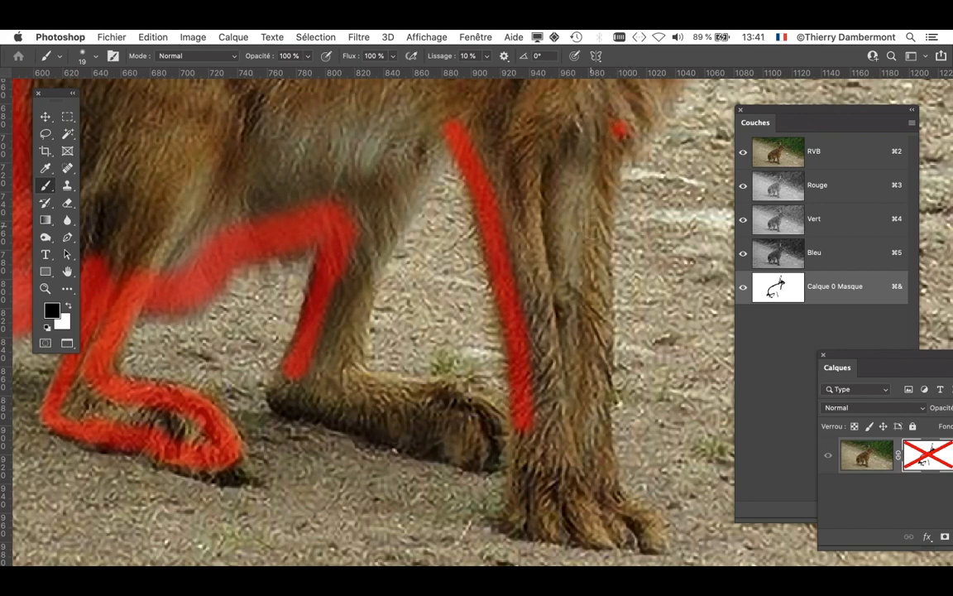
pyautogui.moveTo(618, 129); pyautogui.dragTo(596, 234)
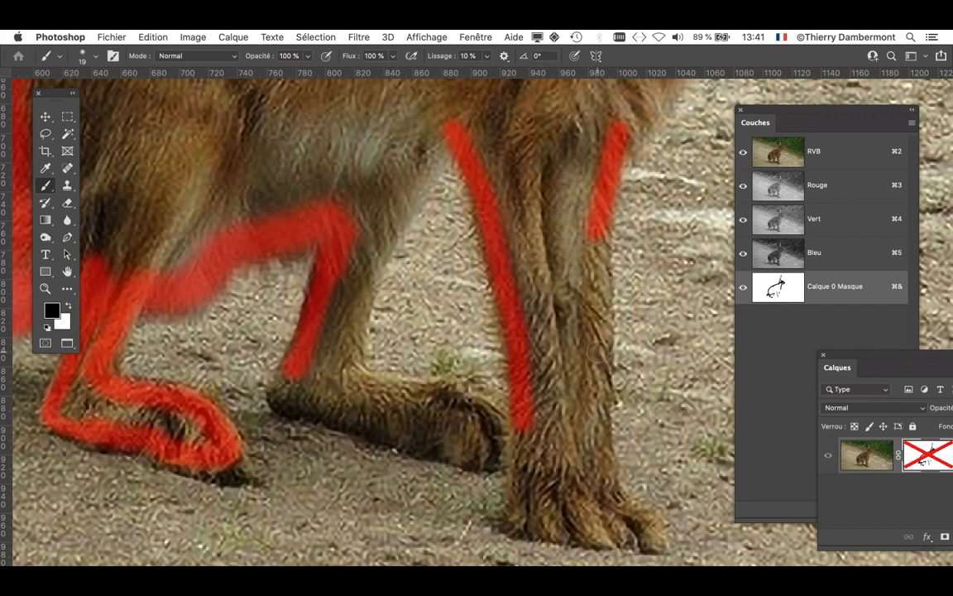
pyautogui.keyDown('shift'); pyautogui.click(597, 352); pyautogui.keyUp('shift')
pyautogui.keyDown('shift'); pyautogui.click(597, 441); pyautogui.keyUp('shift')
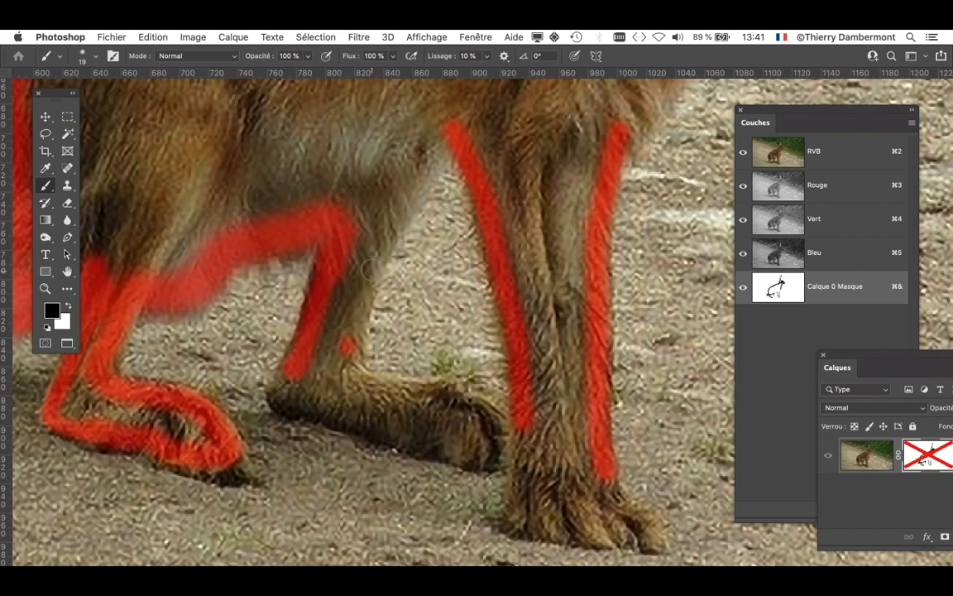
# Mask the far hind leg's front edge with straight strokes and join it to the front leg outline with a 29 px brush.
pyautogui.keyDown('shift'); pyautogui.click(372, 263); pyautogui.keyUp('shift')
pyautogui.keyDown('shift'); pyautogui.click(412, 171); pyautogui.keyUp('shift')
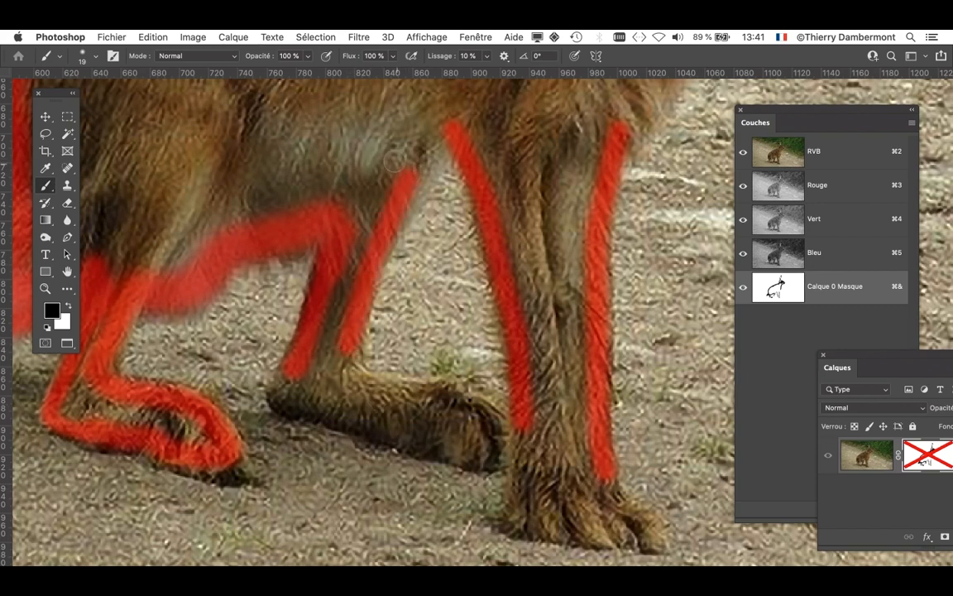
pyautogui.moveTo(390, 168)
pyautogui.keyDown('ctrl'); pyautogui.keyDown('alt'); pyautogui.mouseDown()
pyautogui.moveTo(407, 169)
pyautogui.moveTo(394, 172)
pyautogui.mouseUp(); pyautogui.keyUp('alt'); pyautogui.keyUp('ctrl')
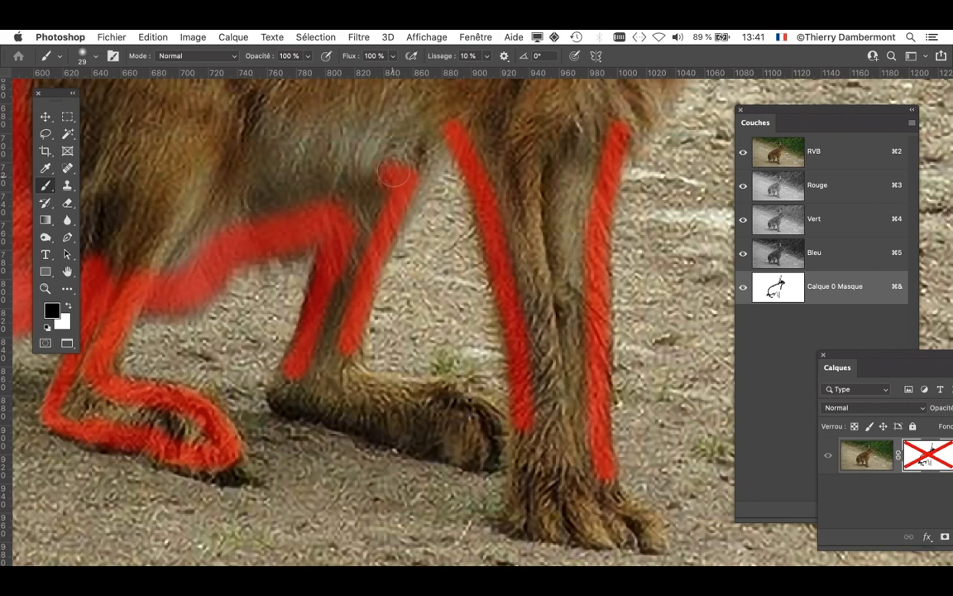
pyautogui.keyDown('shift'); pyautogui.click(441, 116); pyautogui.keyUp('shift')
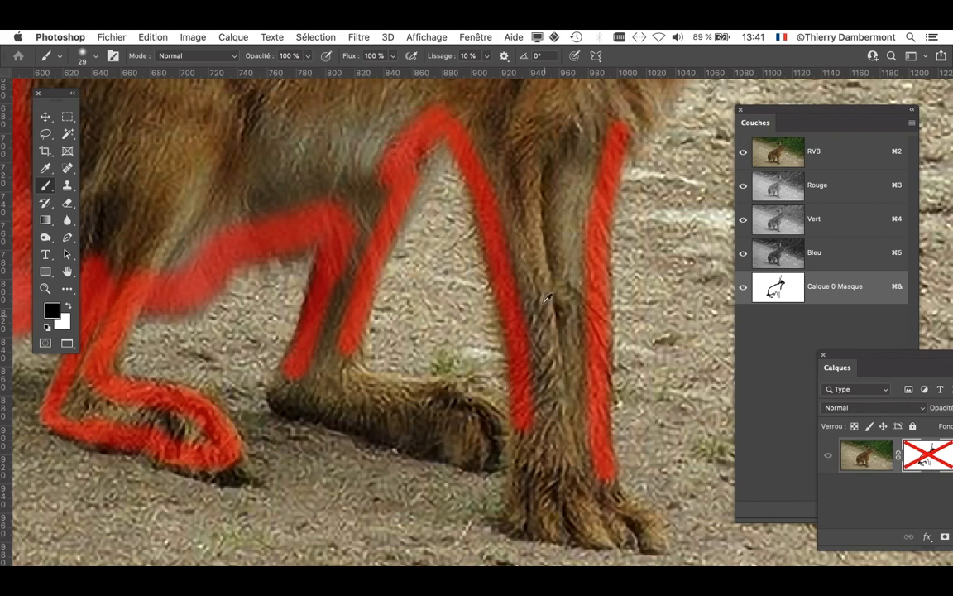
# Paint the mask around the front paw and over the far hind foot with a 23 px brush.
pyautogui.moveTo(527, 425)
pyautogui.keyDown('ctrl'); pyautogui.keyDown('alt'); pyautogui.mouseDown()
pyautogui.moveTo(509, 505)
pyautogui.moveTo(538, 526)
pyautogui.moveTo(654, 541)
pyautogui.moveTo(597, 455)
pyautogui.mouseUp(); pyautogui.keyUp('alt'); pyautogui.keyUp('ctrl')
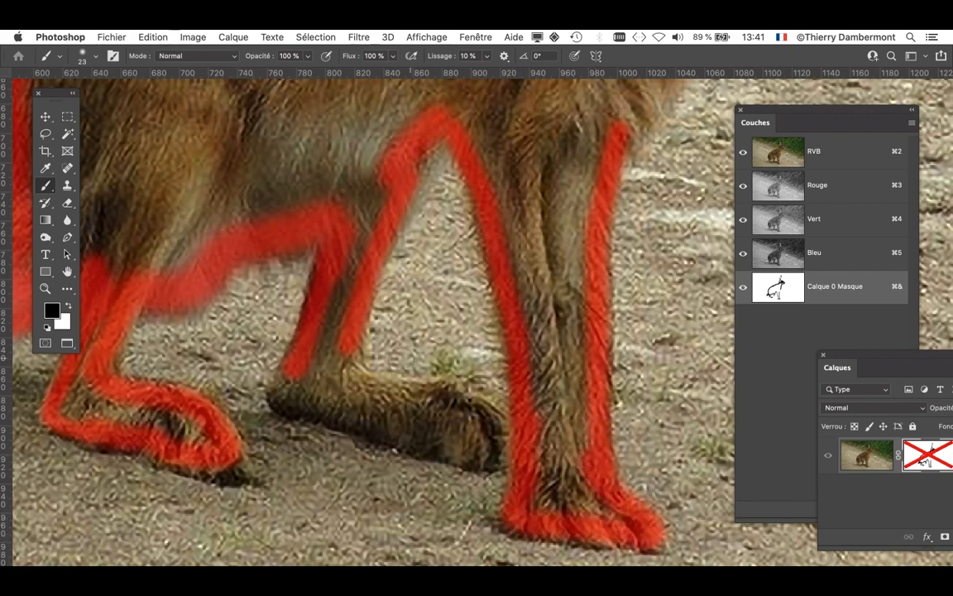
pyautogui.moveTo(278, 372)
pyautogui.mouseDown()
pyautogui.moveTo(344, 418)
pyautogui.moveTo(482, 449)
pyautogui.moveTo(476, 416)
pyautogui.moveTo(342, 366)
pyautogui.moveTo(339, 340)
pyautogui.moveTo(340, 352)
pyautogui.moveTo(426, 410)
pyautogui.moveTo(476, 433)
pyautogui.moveTo(467, 442)
pyautogui.mouseUp()
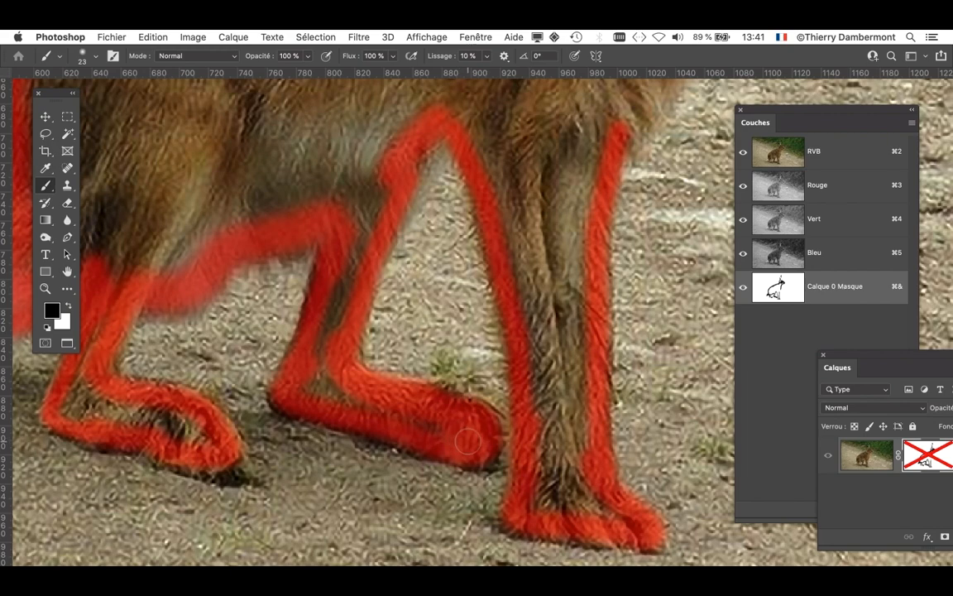
# Trim the mask around the tip of the far hind foot in white with a 14 px brush.
pyautogui.scroll(3, 496, 440)
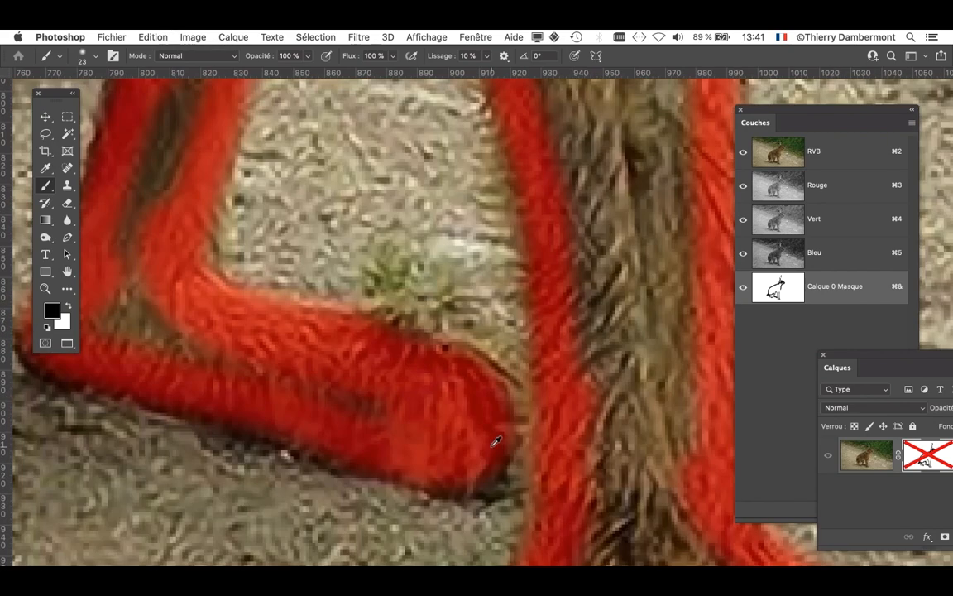
pyautogui.scroll(-2, 489, 429)
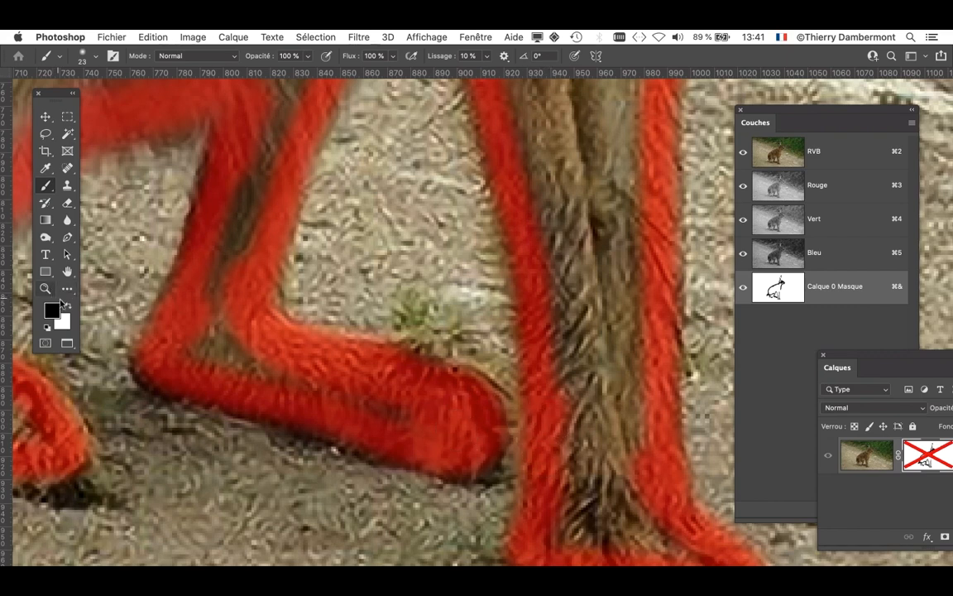
pyautogui.press('x')
pyautogui.moveTo(521, 382); pyautogui.dragTo(495, 390)
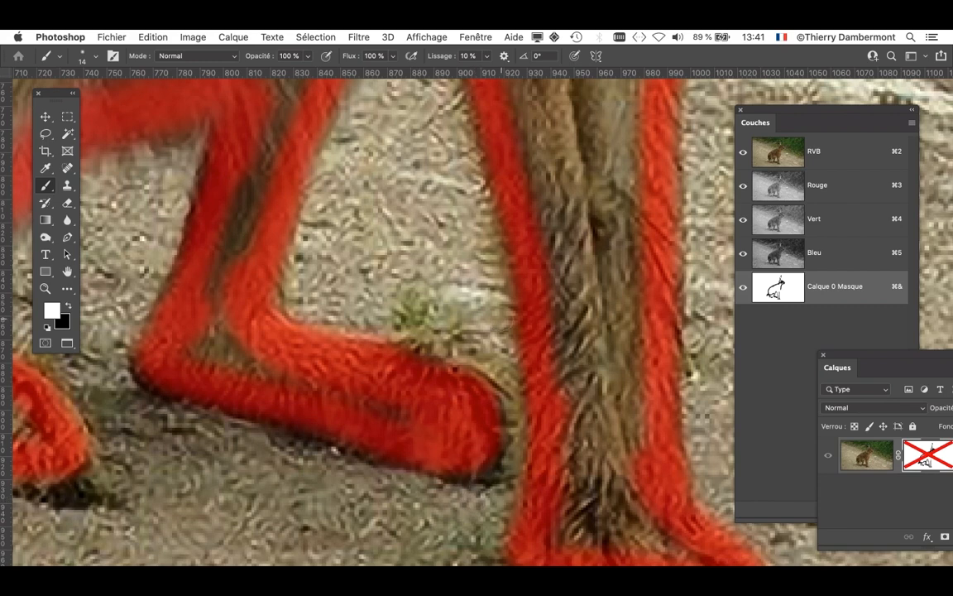
pyautogui.scroll(-4, 453, 336)
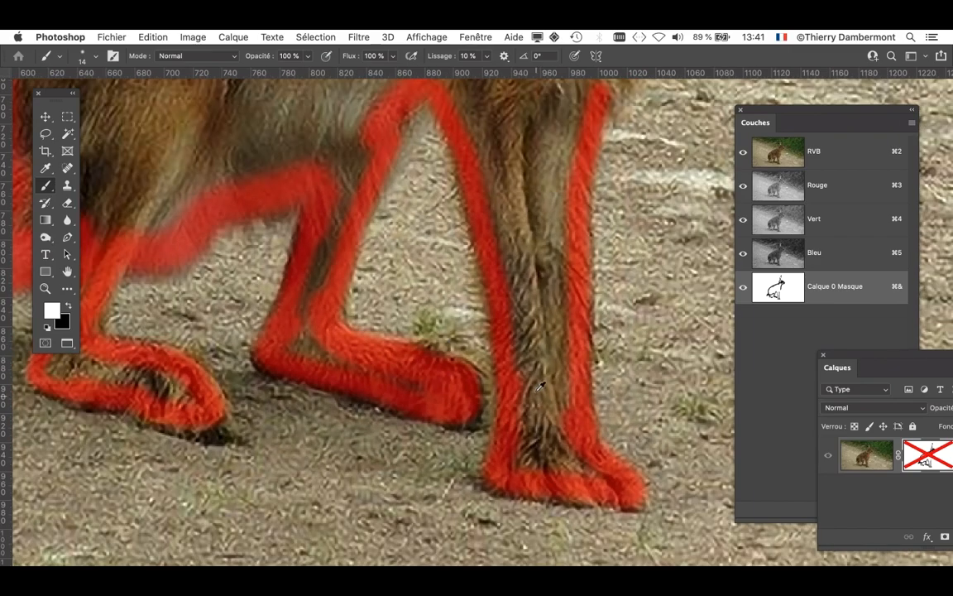
# Close the gap in the mask between the chest and the front leg in black with a 58 px brush.
pyautogui.scroll(-4, 540, 386)
pyautogui.moveTo(482, 240); pyautogui.dragTo(425, 392)
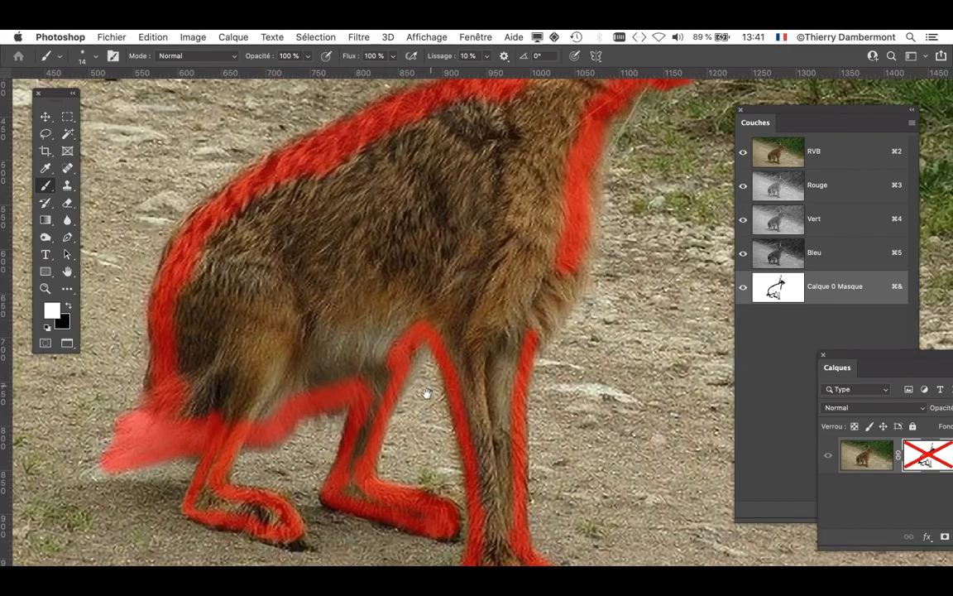
pyautogui.keyDown('ctrl'); pyautogui.keyDown('alt'); pyautogui.moveTo(537, 378); pyautogui.dragTo(563, 382); pyautogui.keyUp('alt'); pyautogui.keyUp('ctrl')
pyautogui.click(69, 307)
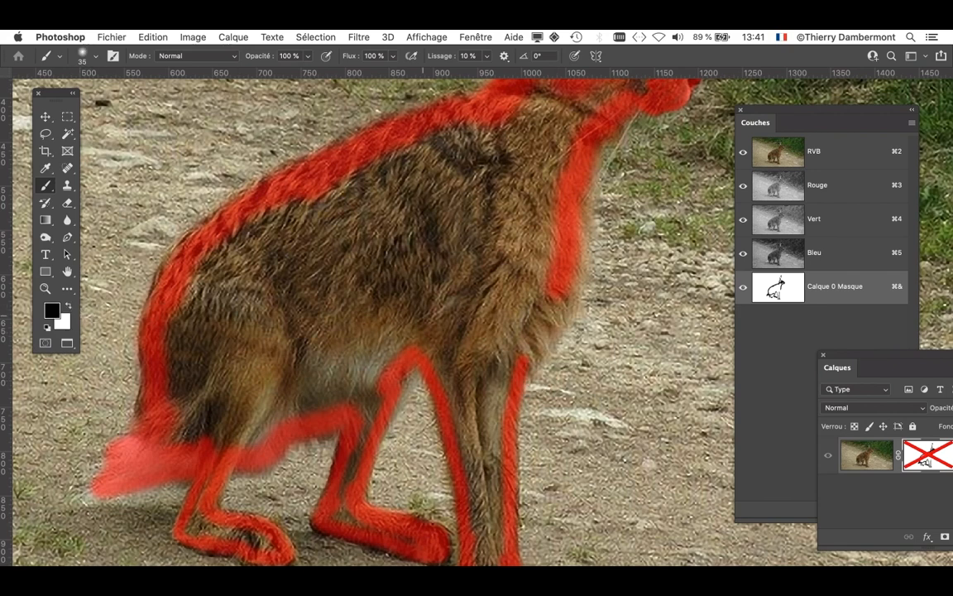
pyautogui.moveTo(529, 273)
pyautogui.keyDown('ctrl'); pyautogui.keyDown('alt'); pyautogui.mouseDown()
pyautogui.moveTo(546, 273)
pyautogui.moveTo(553, 295)
pyautogui.moveTo(496, 364)
pyautogui.mouseUp(); pyautogui.keyUp('alt'); pyautogui.keyUp('ctrl')
pyautogui.scroll(-4, 494, 273)
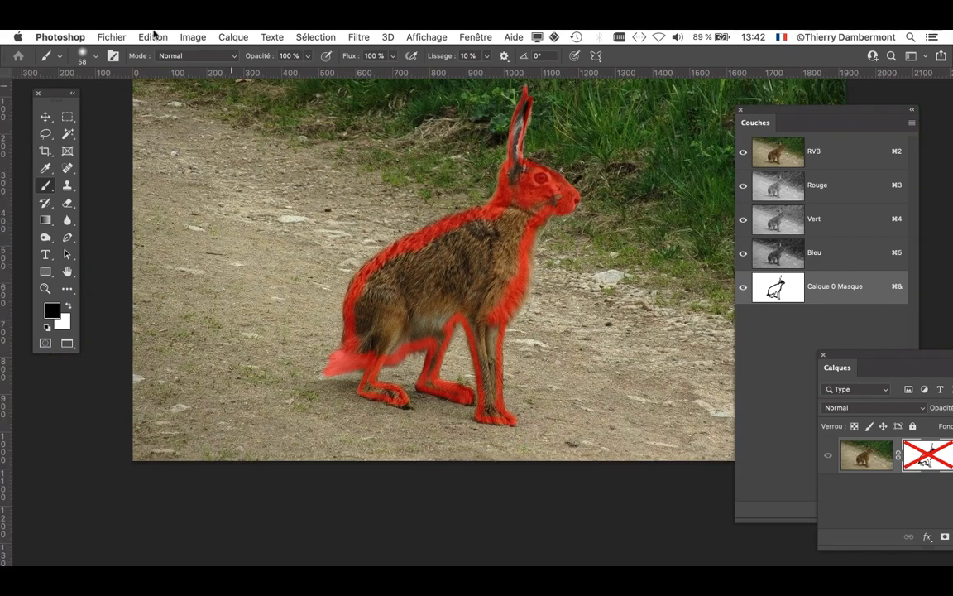
# Save the document and move the channels panel closer to the hare.
pyautogui.click(112, 37)
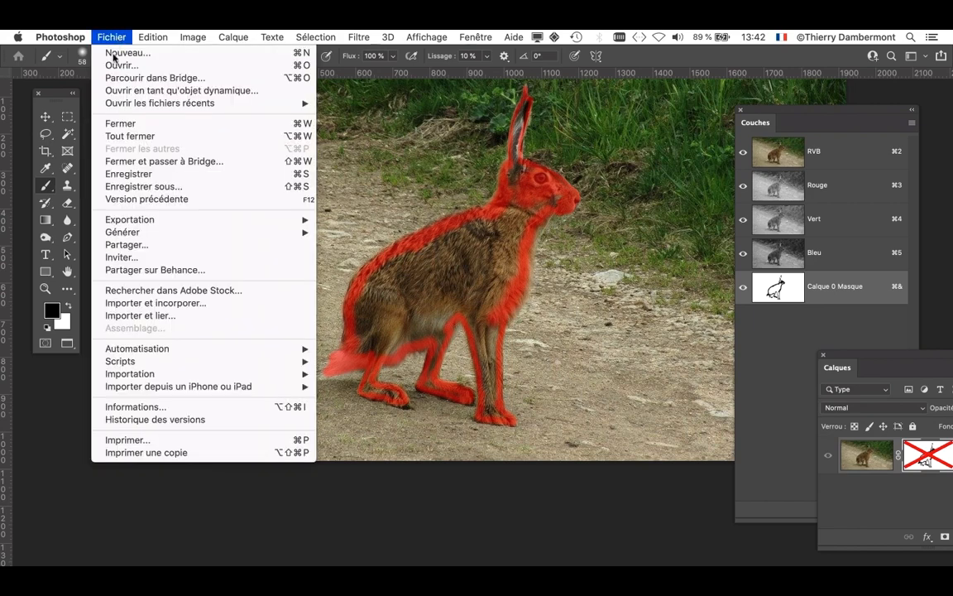
pyautogui.click(141, 174)
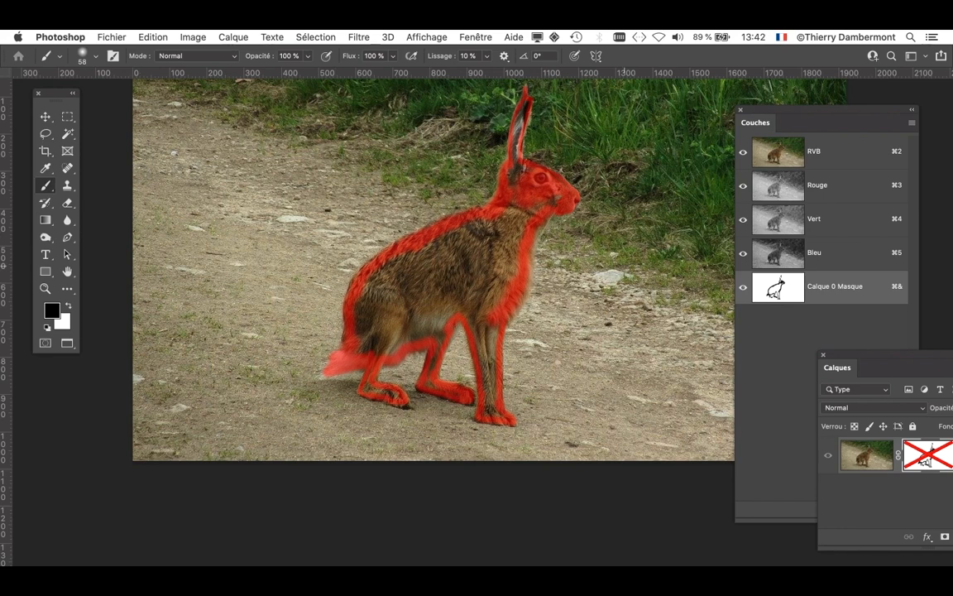
pyautogui.moveTo(777, 115); pyautogui.dragTo(650, 93)
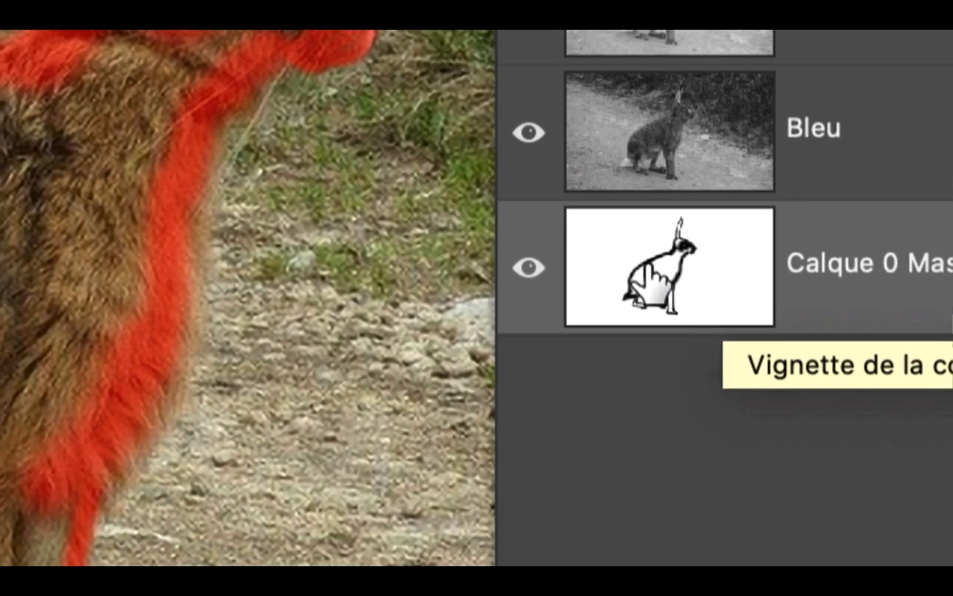
# Hide and reshow the mask's red overlay, and re-enable the layer mask of Calque 0.
pyautogui.press('\\')
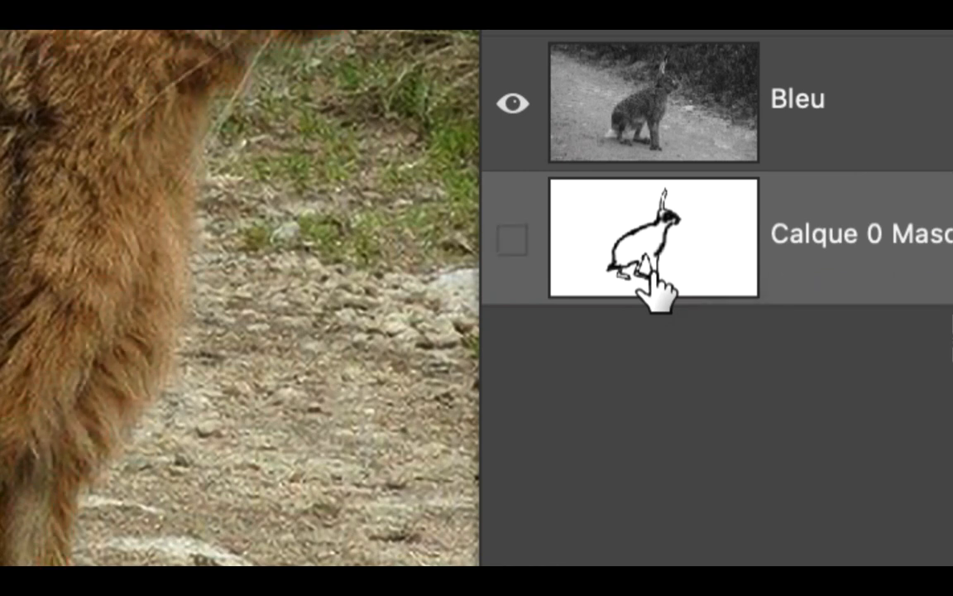
pyautogui.press('\\')
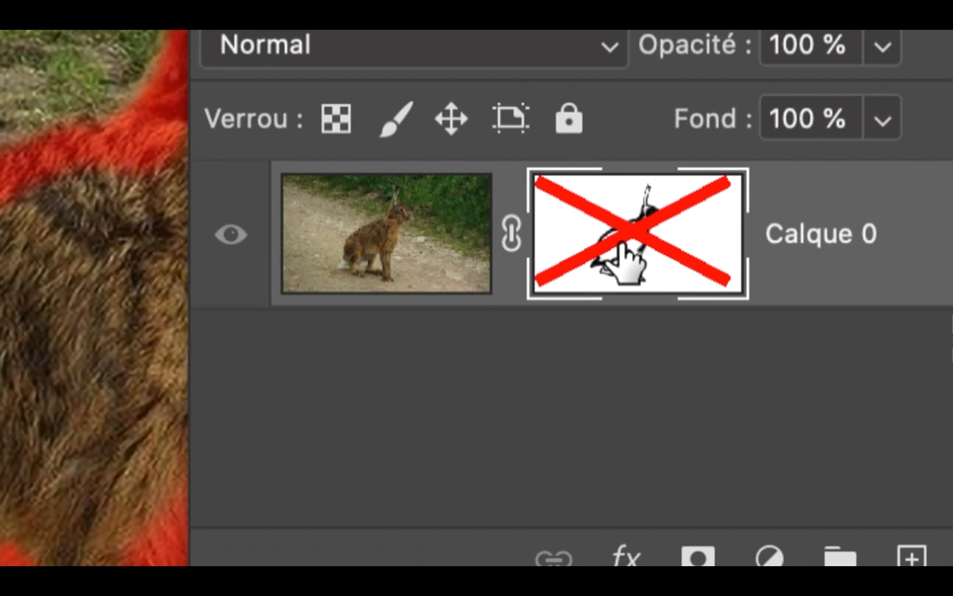
pyautogui.keyDown('shift'); pyautogui.click(623, 248); pyautogui.keyUp('shift')
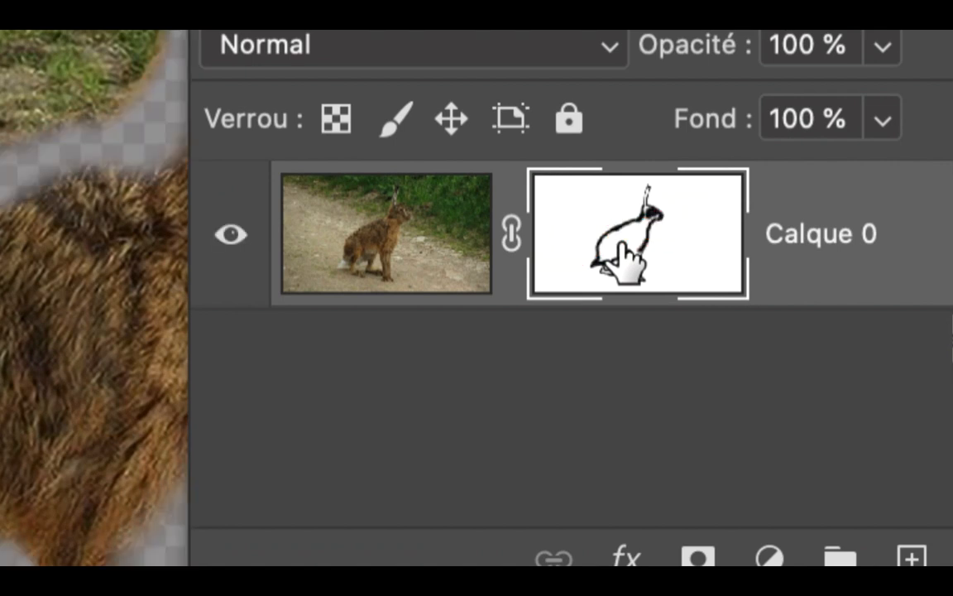
# Display the Calque 0 layer mask alone in black and white, and move the layers panel clear of the hare.
pyautogui.keyDown('alt'); pyautogui.click(623, 248); pyautogui.keyUp('alt')
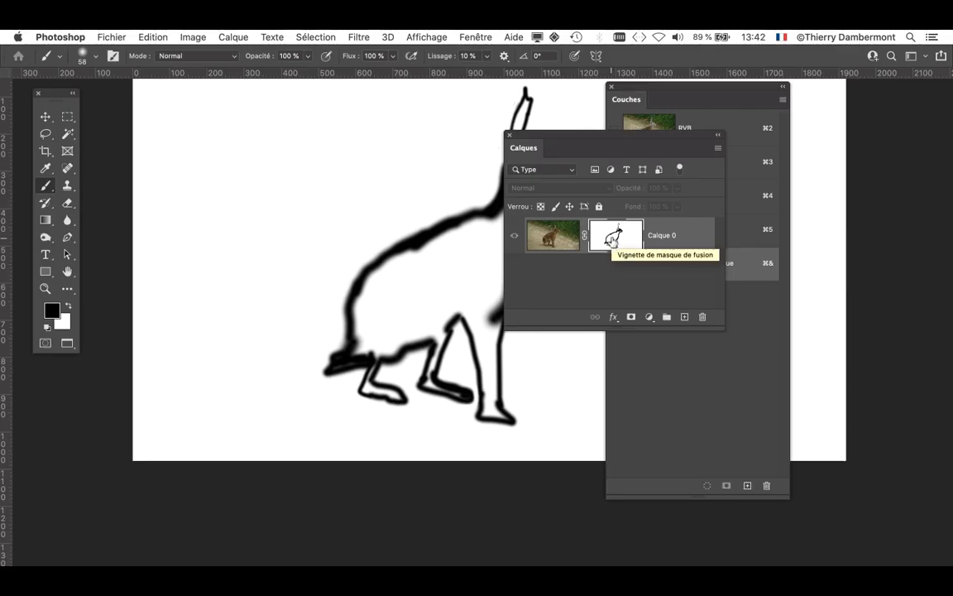
pyautogui.moveTo(579, 136); pyautogui.dragTo(798, 201)
pyautogui.moveTo(897, 223); pyautogui.dragTo(851, 225)
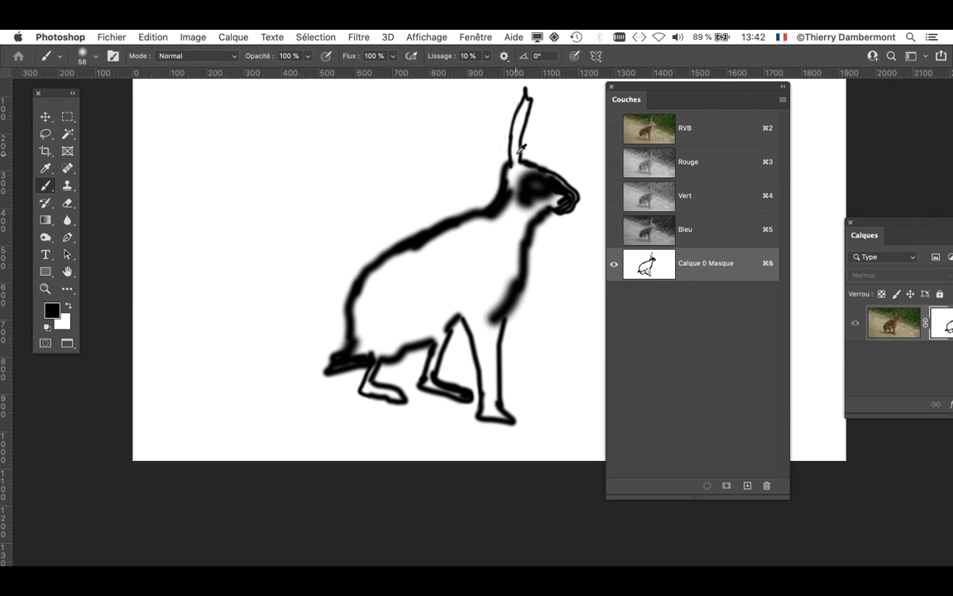
# Fill the hare's muzzle and forehead in black inside the outline, reducing the brush from 58 to 17 px.
pyautogui.scroll(3, 522, 147)
pyautogui.moveTo(512, 198); pyautogui.dragTo(361, 288)
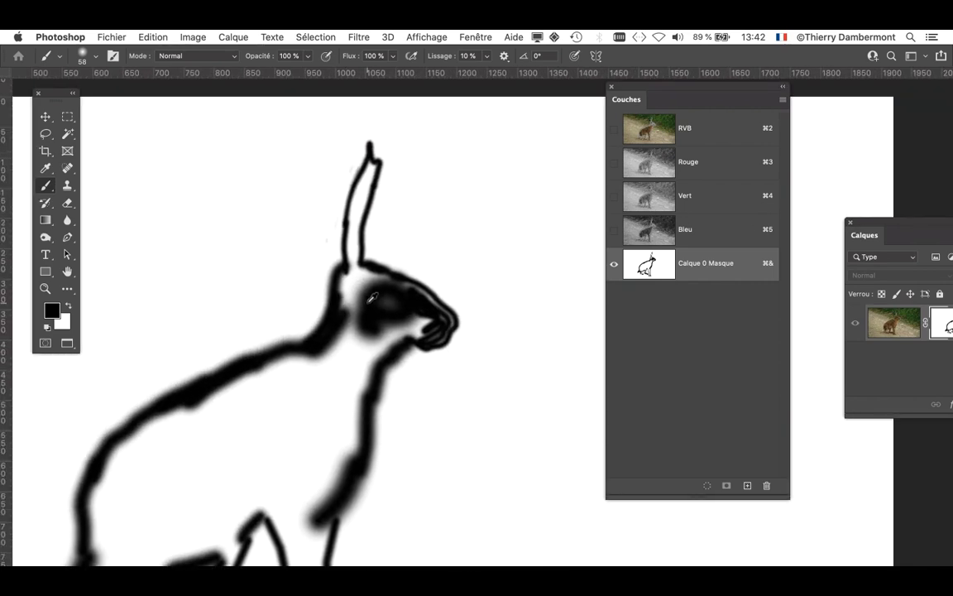
pyautogui.scroll(4, 371, 298)
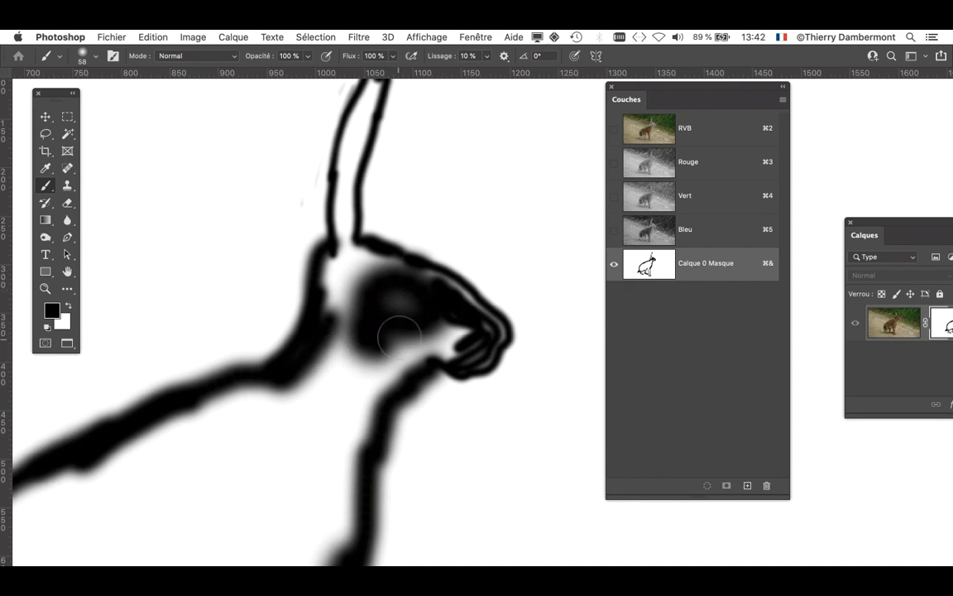
pyautogui.moveTo(386, 332); pyautogui.dragTo(348, 346)
pyautogui.moveTo(443, 340); pyautogui.dragTo(451, 316)
pyautogui.scroll(5, 453, 304)
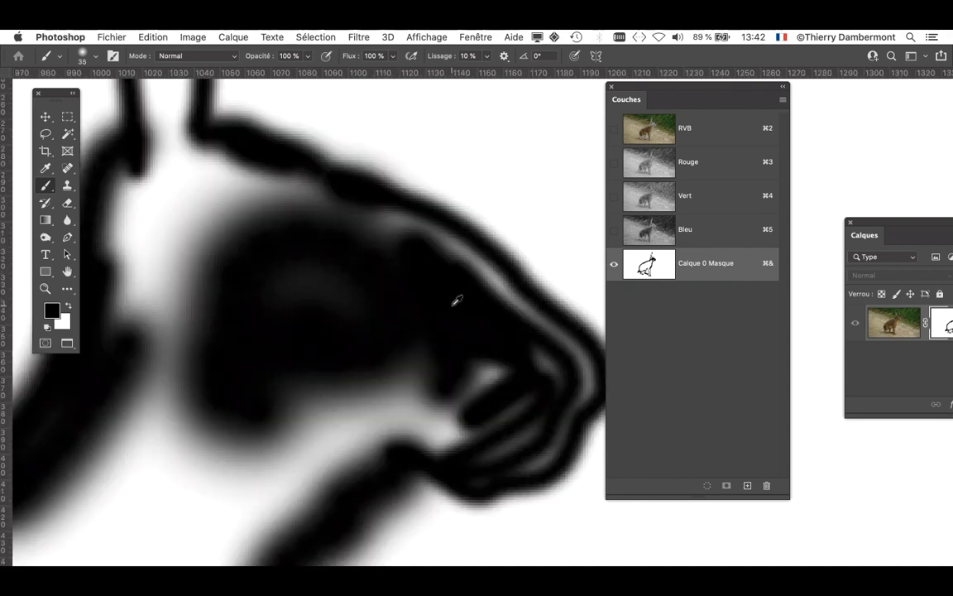
pyautogui.moveTo(642, 87); pyautogui.dragTo(765, 106)
pyautogui.moveTo(443, 306)
pyautogui.mouseDown()
pyautogui.moveTo(402, 309)
pyautogui.moveTo(380, 260)
pyautogui.mouseUp()
pyautogui.moveTo(351, 219)
pyautogui.mouseDown()
pyautogui.moveTo(376, 220)
pyautogui.moveTo(421, 231)
pyautogui.moveTo(576, 358)
pyautogui.moveTo(451, 246)
pyautogui.moveTo(404, 230)
pyautogui.moveTo(393, 260)
pyautogui.moveTo(582, 376)
pyautogui.moveTo(548, 453)
pyautogui.moveTo(488, 464)
pyautogui.moveTo(557, 391)
pyautogui.moveTo(486, 460)
pyautogui.moveTo(382, 430)
pyautogui.moveTo(521, 420)
pyautogui.moveTo(515, 402)
pyautogui.moveTo(454, 405)
pyautogui.moveTo(498, 364)
pyautogui.moveTo(393, 427)
pyautogui.moveTo(338, 478)
pyautogui.moveTo(418, 382)
pyautogui.moveTo(420, 363)
pyautogui.moveTo(355, 389)
pyautogui.mouseUp()
pyautogui.moveTo(492, 379)
pyautogui.mouseDown()
pyautogui.moveTo(579, 437)
pyautogui.moveTo(603, 435)
pyautogui.mouseUp()
# Fill the ear in black with the 17 px brush and clean the stray marks beside it in white.
pyautogui.moveTo(407, 355); pyautogui.dragTo(454, 522)
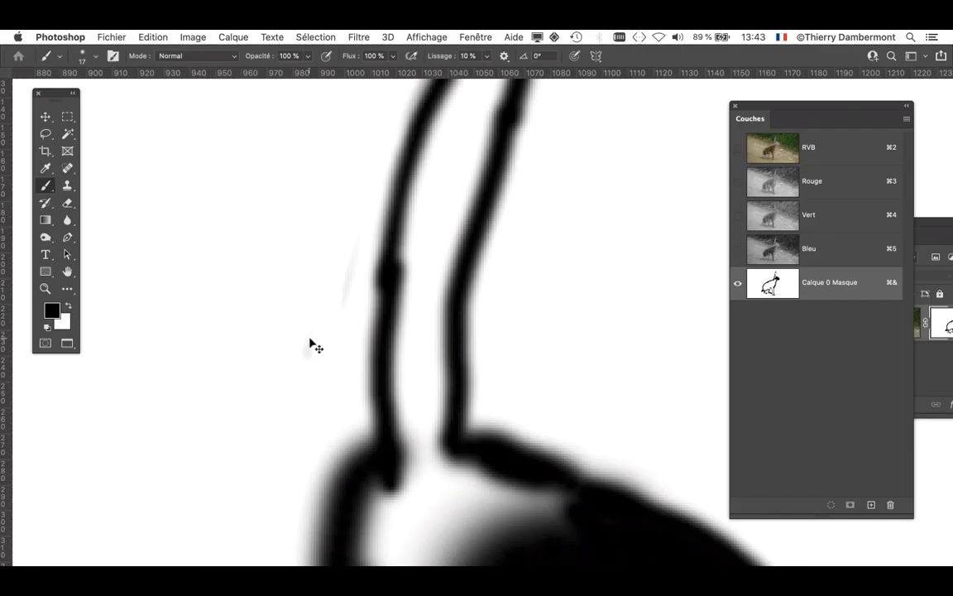
pyautogui.moveTo(550, 503)
pyautogui.mouseDown()
pyautogui.moveTo(560, 507)
pyautogui.moveTo(504, 507)
pyautogui.moveTo(446, 453)
pyautogui.moveTo(463, 460)
pyautogui.moveTo(393, 434)
pyautogui.mouseUp()
pyautogui.moveTo(436, 381); pyautogui.dragTo(430, 497)
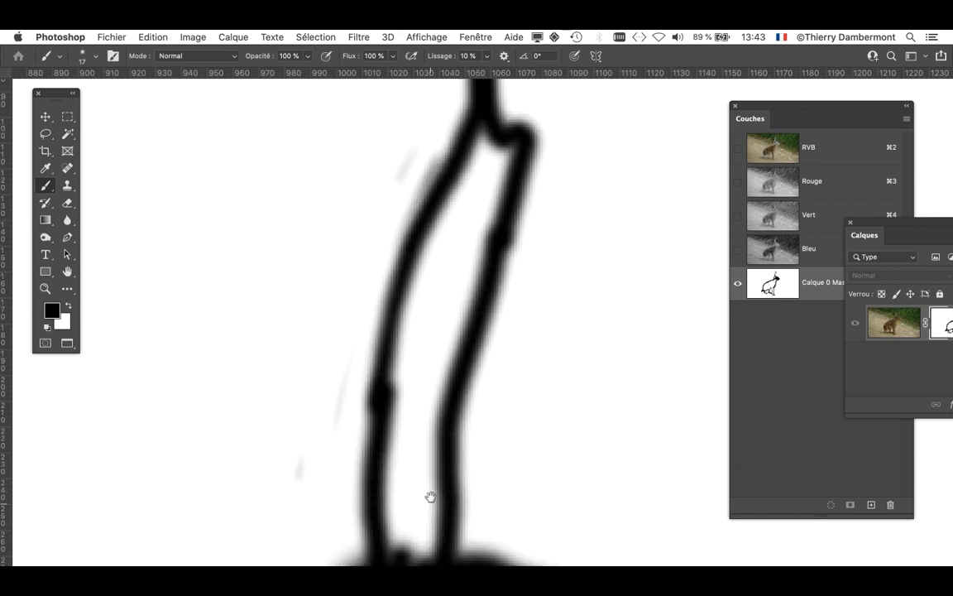
pyautogui.scroll(-3, 459, 427)
pyautogui.moveTo(474, 229); pyautogui.dragTo(478, 275)
pyautogui.moveTo(463, 326); pyautogui.dragTo(436, 419)
pyautogui.moveTo(438, 482)
pyautogui.mouseDown()
pyautogui.moveTo(432, 539)
pyautogui.moveTo(421, 514)
pyautogui.mouseUp()
pyautogui.keyDown('shift'); pyautogui.click(434, 386); pyautogui.keyUp('shift')
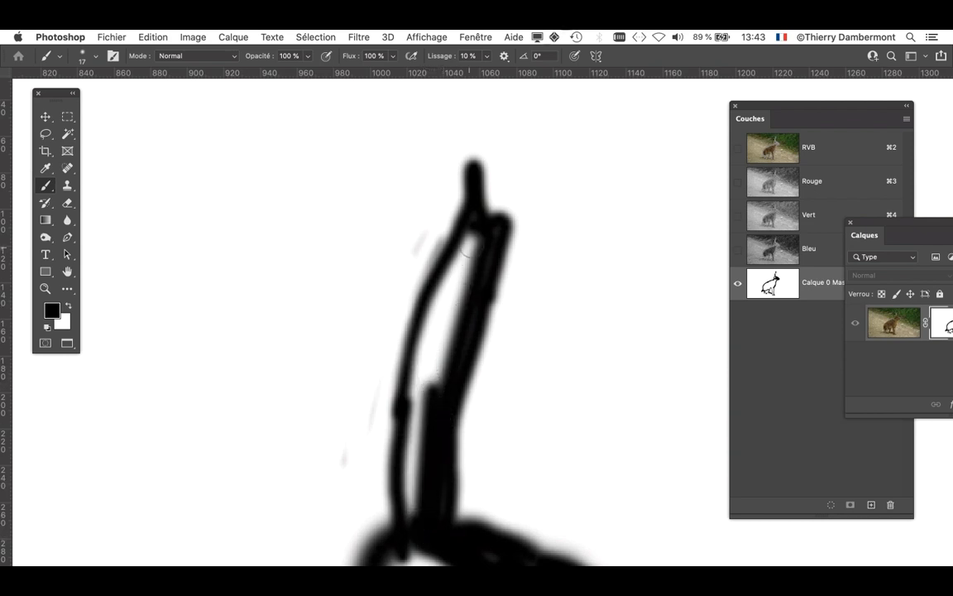
pyautogui.moveTo(471, 234)
pyautogui.mouseDown()
pyautogui.moveTo(407, 255)
pyautogui.moveTo(442, 293)
pyautogui.moveTo(423, 348)
pyautogui.moveTo(407, 505)
pyautogui.mouseUp()
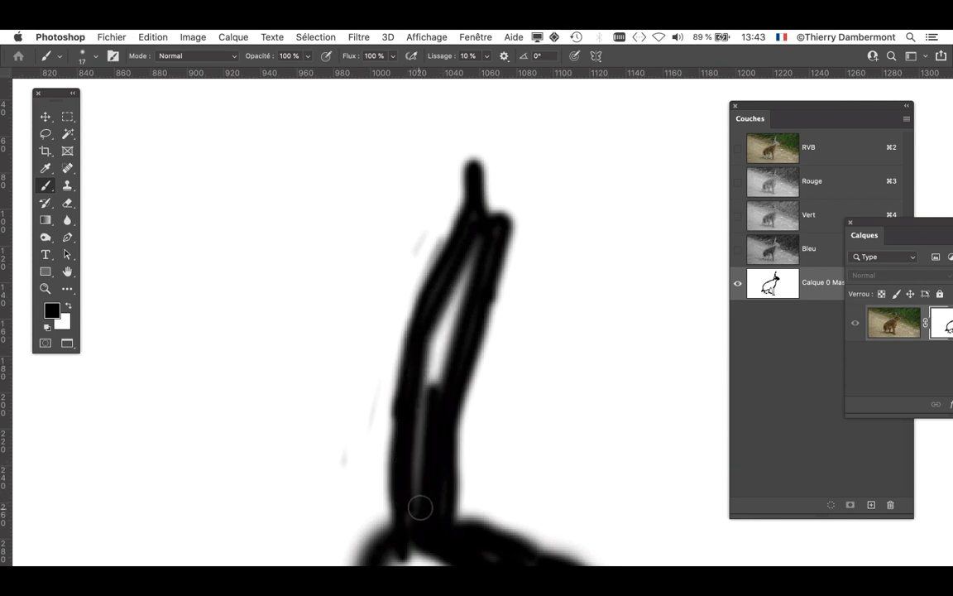
pyautogui.moveTo(443, 355)
pyautogui.mouseDown()
pyautogui.moveTo(477, 240)
pyautogui.moveTo(470, 297)
pyautogui.moveTo(451, 347)
pyautogui.moveTo(450, 319)
pyautogui.moveTo(429, 380)
pyautogui.moveTo(437, 342)
pyautogui.mouseUp()
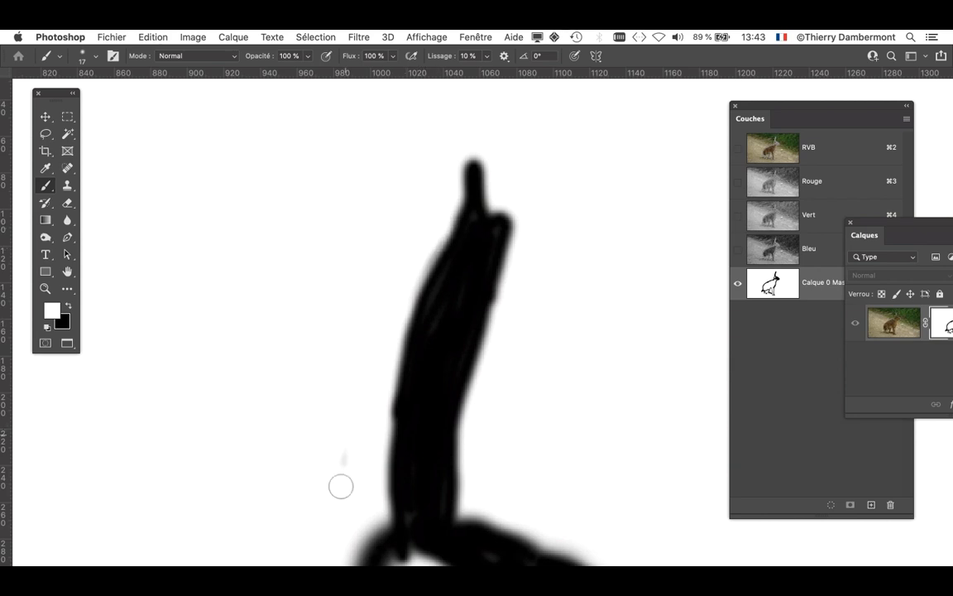
# Fill the area between the nape, ear base and cheek in black with a 29 px brush.
pyautogui.moveTo(497, 512); pyautogui.dragTo(516, 215)
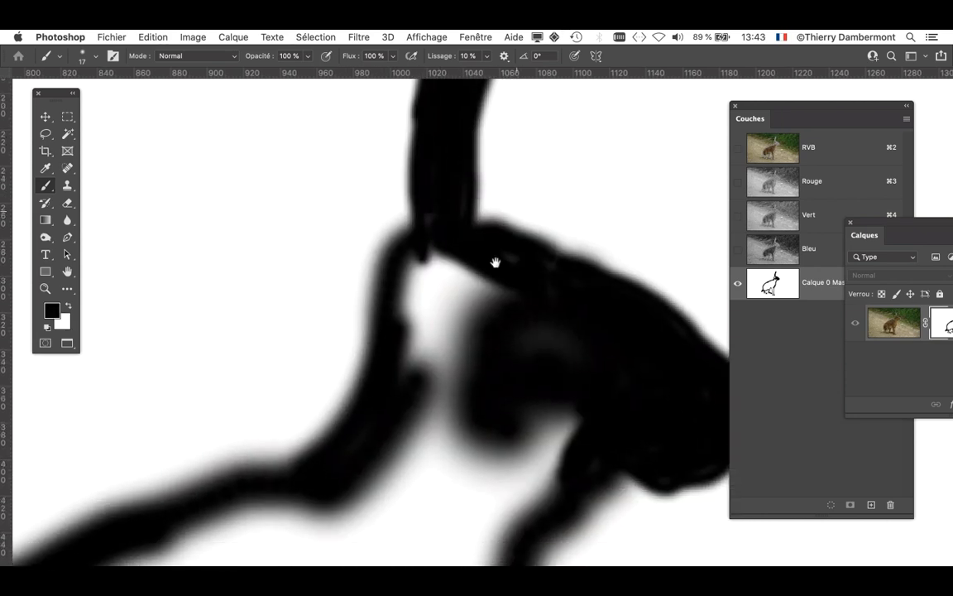
pyautogui.moveTo(500, 351); pyautogui.dragTo(520, 350)
pyautogui.moveTo(502, 308)
pyautogui.mouseDown()
pyautogui.moveTo(464, 265)
pyautogui.moveTo(423, 259)
pyautogui.moveTo(411, 384)
pyautogui.moveTo(452, 282)
pyautogui.moveTo(438, 367)
pyautogui.moveTo(474, 379)
pyautogui.moveTo(410, 303)
pyautogui.moveTo(524, 424)
pyautogui.moveTo(581, 427)
pyautogui.moveTo(556, 498)
pyautogui.moveTo(521, 521)
pyautogui.moveTo(540, 432)
pyautogui.moveTo(503, 432)
pyautogui.mouseUp()
pyautogui.moveTo(537, 310); pyautogui.dragTo(600, 122)
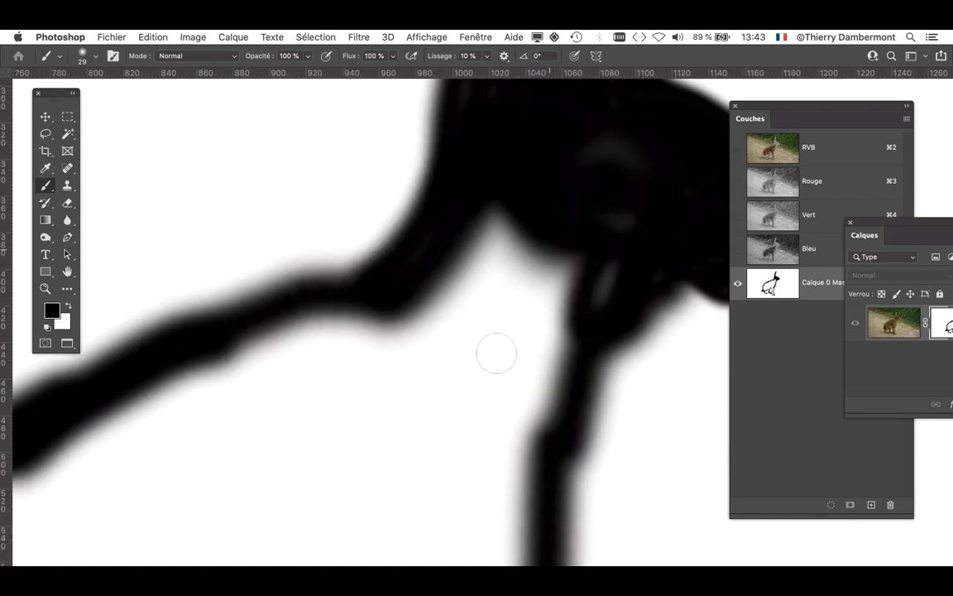
# Widen the black along the inner side of the hare's chest with a larger brush.
pyautogui.scroll(-5, 509, 357)
pyautogui.moveTo(499, 375); pyautogui.dragTo(525, 381)
pyautogui.moveTo(496, 316)
pyautogui.mouseDown()
pyautogui.moveTo(560, 314)
pyautogui.moveTo(513, 392)
pyautogui.moveTo(499, 515)
pyautogui.moveTo(448, 478)
pyautogui.moveTo(446, 394)
pyautogui.moveTo(505, 400)
pyautogui.mouseUp()
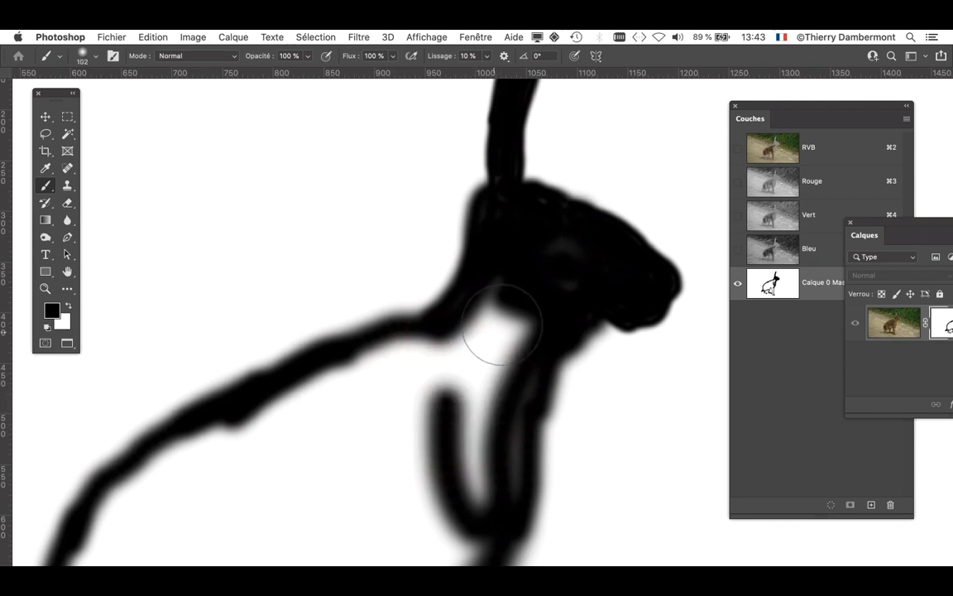
# Fill the neck and the inside of the hare's body in black with a 102 px brush.
pyautogui.moveTo(503, 325)
pyautogui.mouseDown()
pyautogui.moveTo(440, 397)
pyautogui.moveTo(329, 480)
pyautogui.mouseUp()
pyautogui.press('space')
pyautogui.moveTo(447, 373)
pyautogui.mouseDown()
pyautogui.moveTo(534, 268)
pyautogui.moveTo(555, 217)
pyautogui.moveTo(377, 291)
pyautogui.moveTo(366, 323)
pyautogui.mouseUp()
pyautogui.keyDown('ctrl'); pyautogui.keyDown('alt'); pyautogui.click(372, 326); pyautogui.keyUp('alt'); pyautogui.keyUp('ctrl')
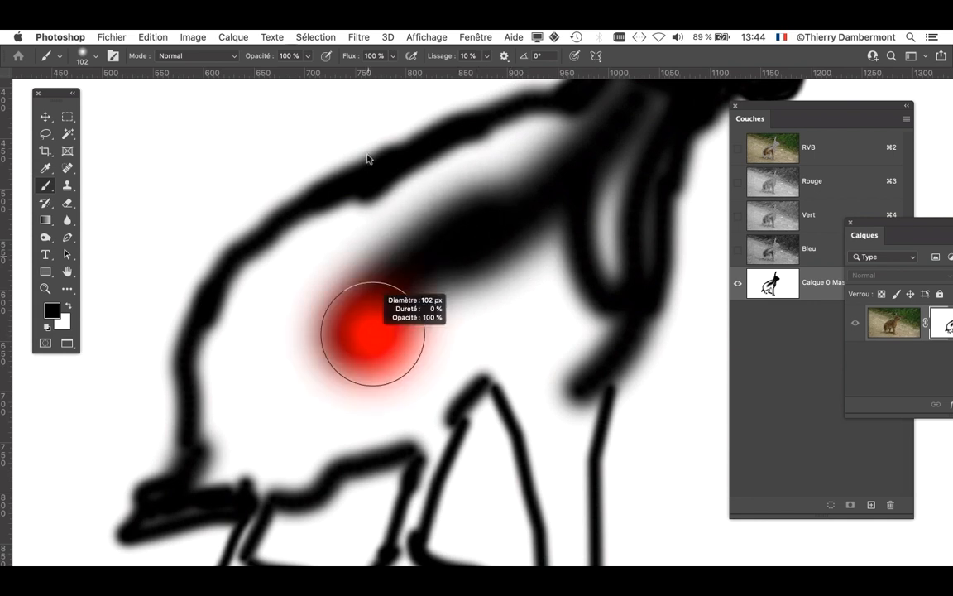
pyautogui.moveTo(419, 270)
pyautogui.mouseDown()
pyautogui.moveTo(285, 346)
pyautogui.moveTo(264, 382)
pyautogui.moveTo(314, 387)
pyautogui.moveTo(589, 225)
pyautogui.moveTo(600, 165)
pyautogui.moveTo(599, 259)
pyautogui.moveTo(539, 256)
pyautogui.moveTo(518, 200)
pyautogui.moveTo(543, 168)
pyautogui.moveTo(314, 288)
pyautogui.moveTo(250, 349)
pyautogui.moveTo(246, 409)
pyautogui.moveTo(270, 418)
pyautogui.moveTo(365, 404)
pyautogui.moveTo(427, 377)
pyautogui.moveTo(447, 329)
pyautogui.moveTo(523, 292)
pyautogui.moveTo(581, 327)
pyautogui.moveTo(570, 287)
pyautogui.mouseUp()
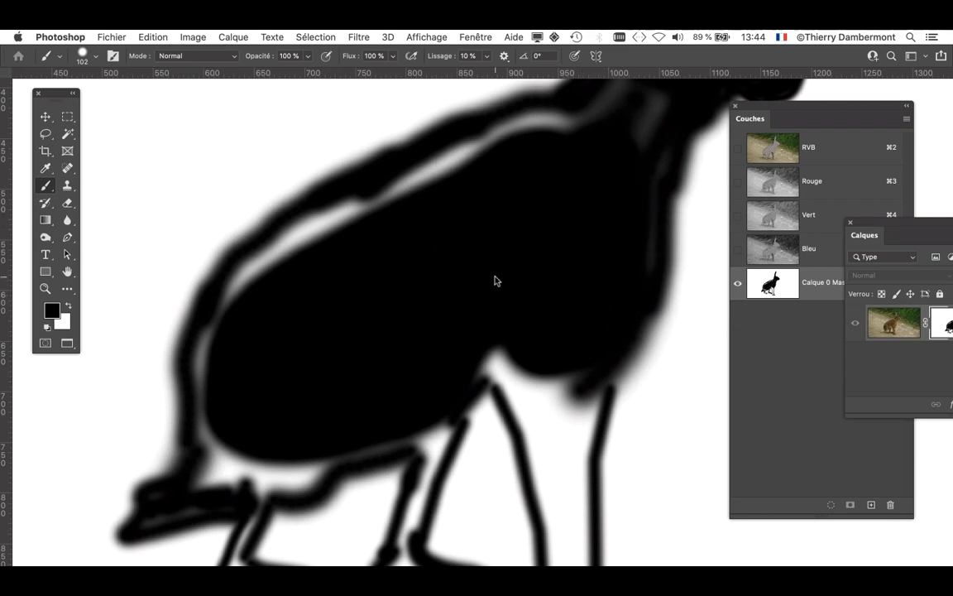
# Fill the remaining gap along the back and touch up the neck in black with a 43 px brush.
pyautogui.moveTo(494, 280)
pyautogui.mouseDown()
pyautogui.moveTo(428, 276)
pyautogui.moveTo(453, 276)
pyautogui.moveTo(444, 283)
pyautogui.mouseUp()
pyautogui.moveTo(297, 329)
pyautogui.mouseDown()
pyautogui.moveTo(272, 332)
pyautogui.moveTo(246, 289)
pyautogui.moveTo(366, 206)
pyautogui.mouseUp()
pyautogui.moveTo(314, 227); pyautogui.dragTo(262, 262)
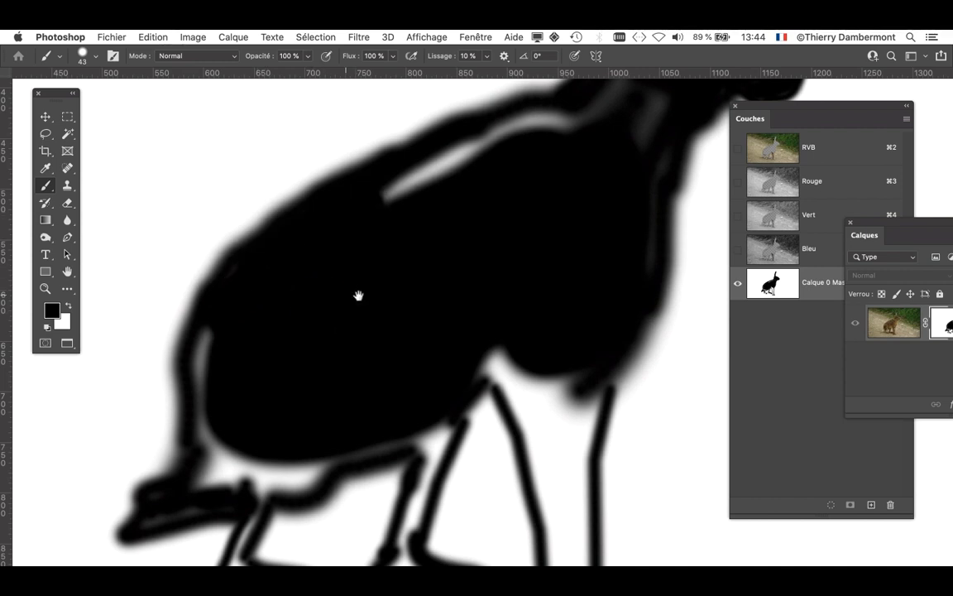
pyautogui.moveTo(359, 296); pyautogui.dragTo(276, 448)
pyautogui.moveTo(295, 376)
pyautogui.mouseDown()
pyautogui.moveTo(402, 306)
pyautogui.moveTo(357, 319)
pyautogui.moveTo(451, 280)
pyautogui.moveTo(536, 228)
pyautogui.moveTo(545, 309)
pyautogui.mouseUp()
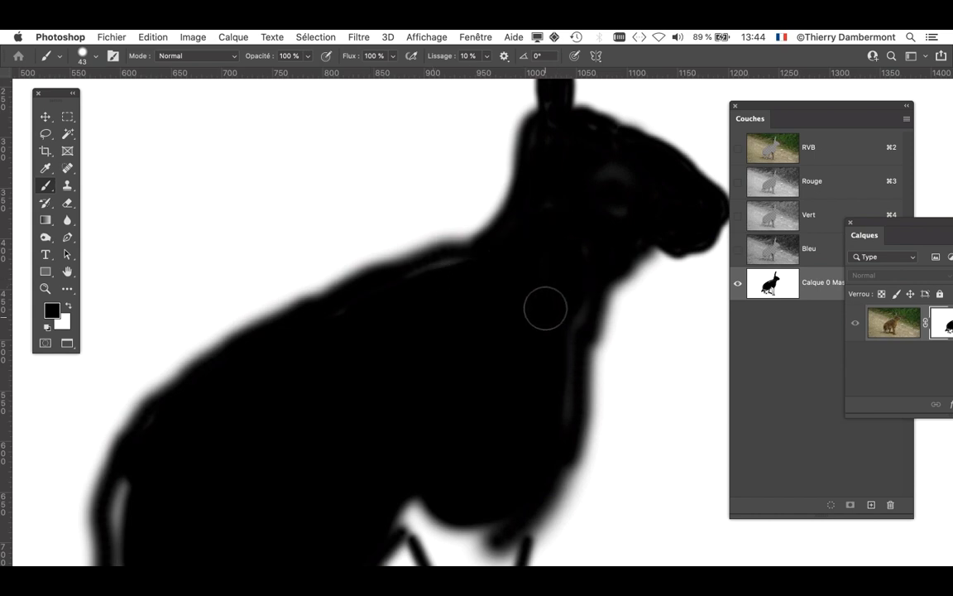
# Fill the gaps along the rump, tail and belly in black on the mask.
pyautogui.moveTo(463, 416); pyautogui.dragTo(464, 296)
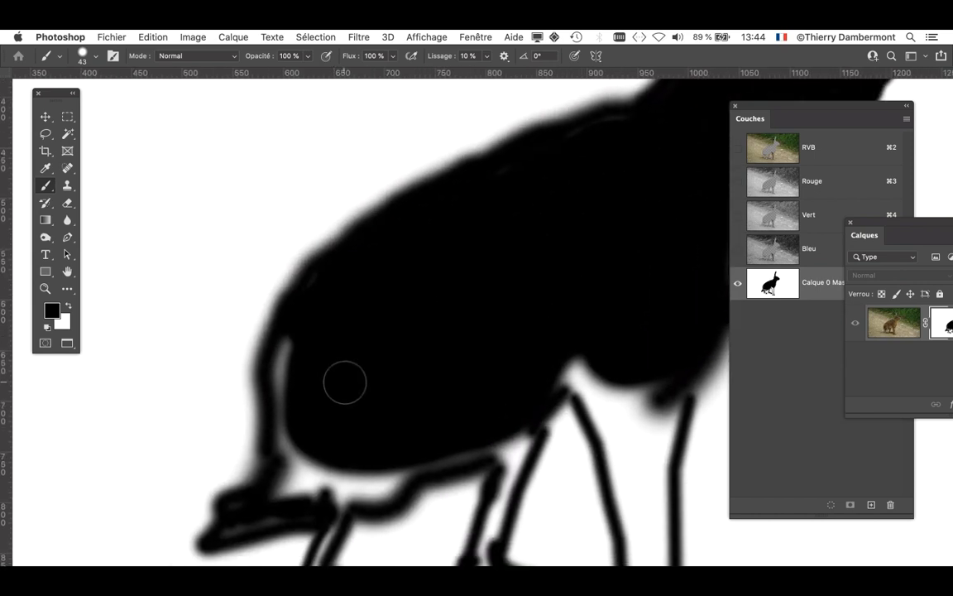
pyautogui.moveTo(344, 383); pyautogui.dragTo(344, 385)
pyautogui.moveTo(282, 333)
pyautogui.mouseDown()
pyautogui.moveTo(276, 399)
pyautogui.moveTo(284, 476)
pyautogui.moveTo(233, 523)
pyautogui.moveTo(348, 498)
pyautogui.moveTo(405, 466)
pyautogui.moveTo(406, 454)
pyautogui.moveTo(385, 492)
pyautogui.moveTo(364, 491)
pyautogui.moveTo(382, 469)
pyautogui.moveTo(300, 444)
pyautogui.mouseUp()
pyautogui.moveTo(410, 461)
pyautogui.mouseDown()
pyautogui.moveTo(504, 439)
pyautogui.moveTo(280, 272)
pyautogui.mouseUp()
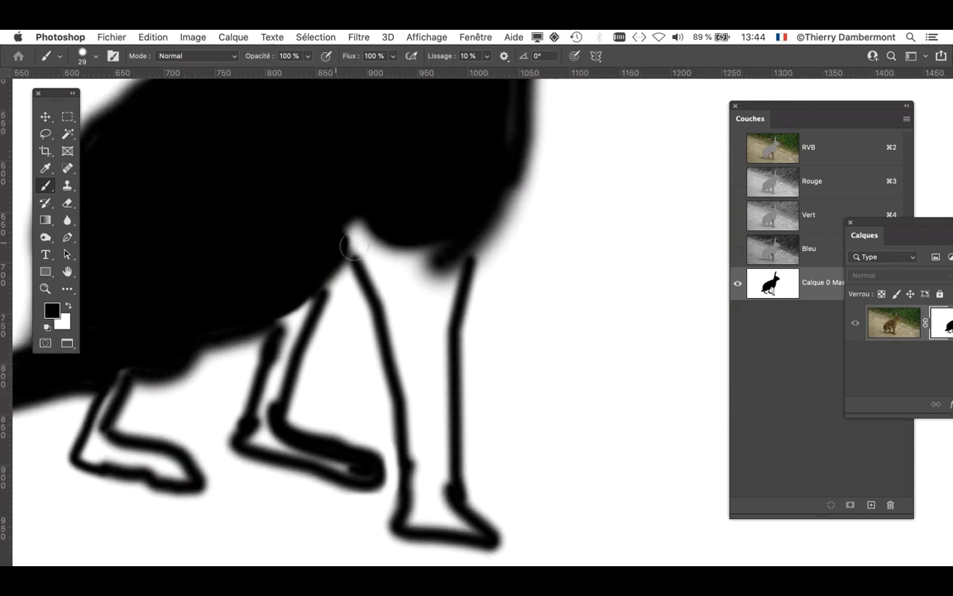
# Fill the gap under the chest and the top of the front legs in black with 29 to 41 px brushes.
pyautogui.moveTo(352, 245); pyautogui.dragTo(359, 220)
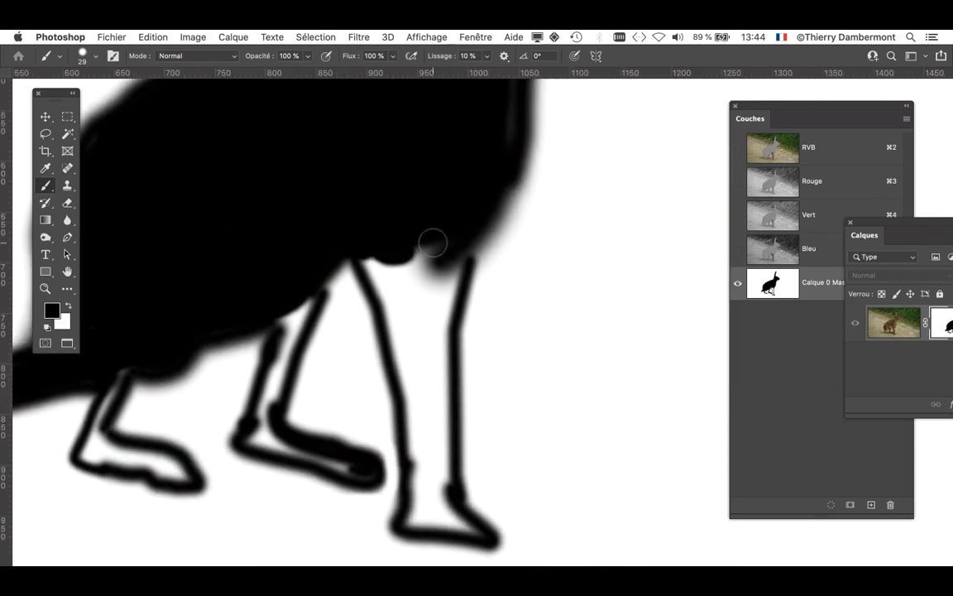
pyautogui.moveTo(432, 242)
pyautogui.mouseDown()
pyautogui.moveTo(436, 207)
pyautogui.moveTo(444, 259)
pyautogui.moveTo(453, 238)
pyautogui.moveTo(439, 268)
pyautogui.mouseUp()
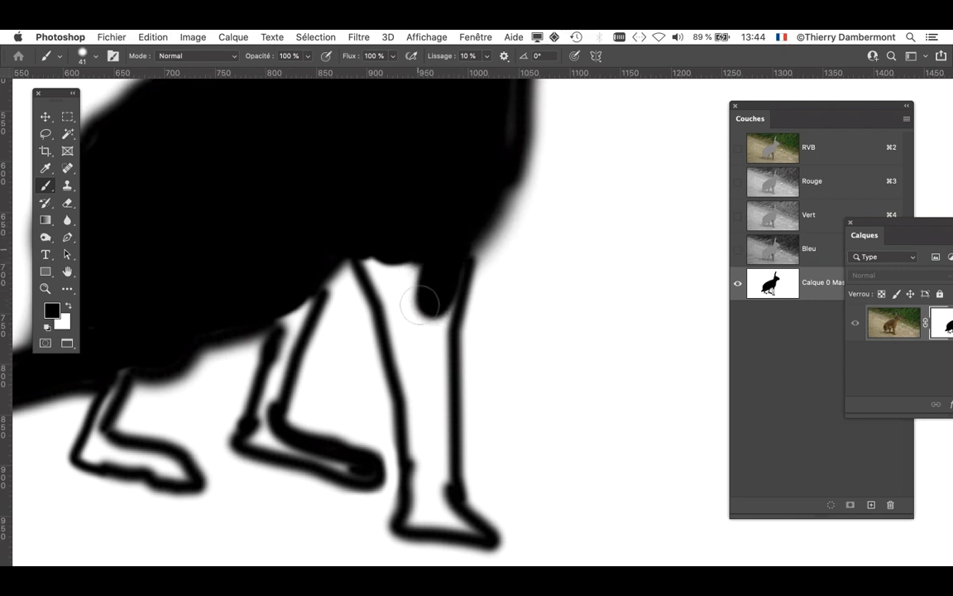
pyautogui.moveTo(421, 306)
pyautogui.mouseDown()
pyautogui.moveTo(377, 253)
pyautogui.moveTo(401, 292)
pyautogui.mouseUp()
pyautogui.scroll(3, 399, 293)
pyautogui.scroll(-5, 398, 308)
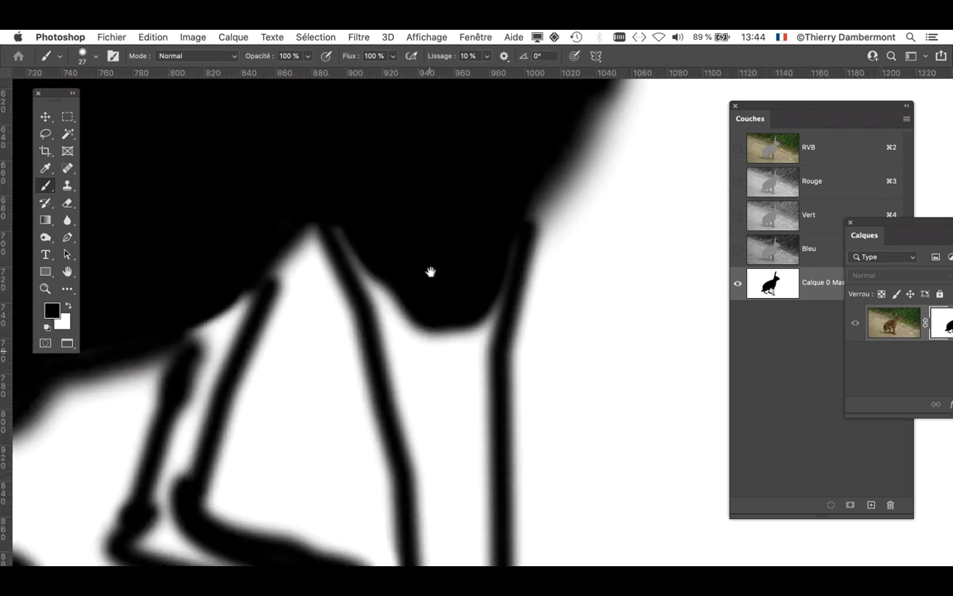
# Fill the inside of the hare's front leg and its foot in black on the mask with a 21 px brush.
pyautogui.scroll(-2, 430, 245)
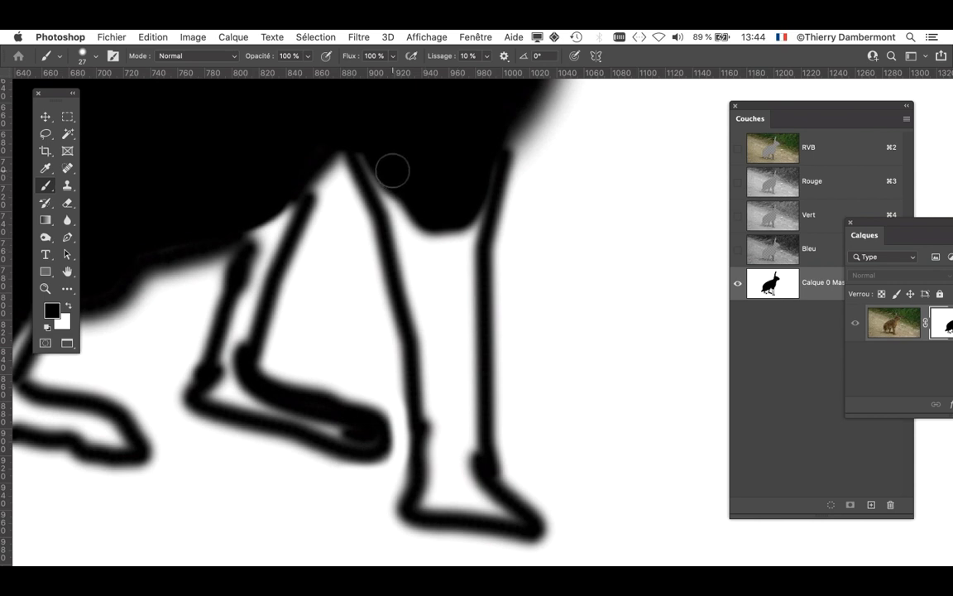
pyautogui.moveTo(392, 171); pyautogui.dragTo(373, 160)
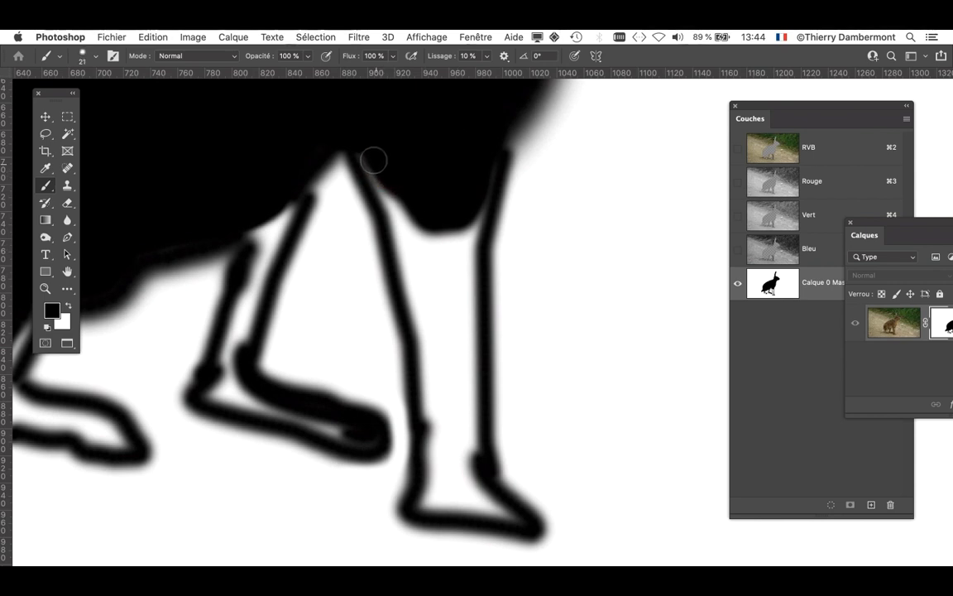
pyautogui.moveTo(396, 247); pyautogui.dragTo(411, 304)
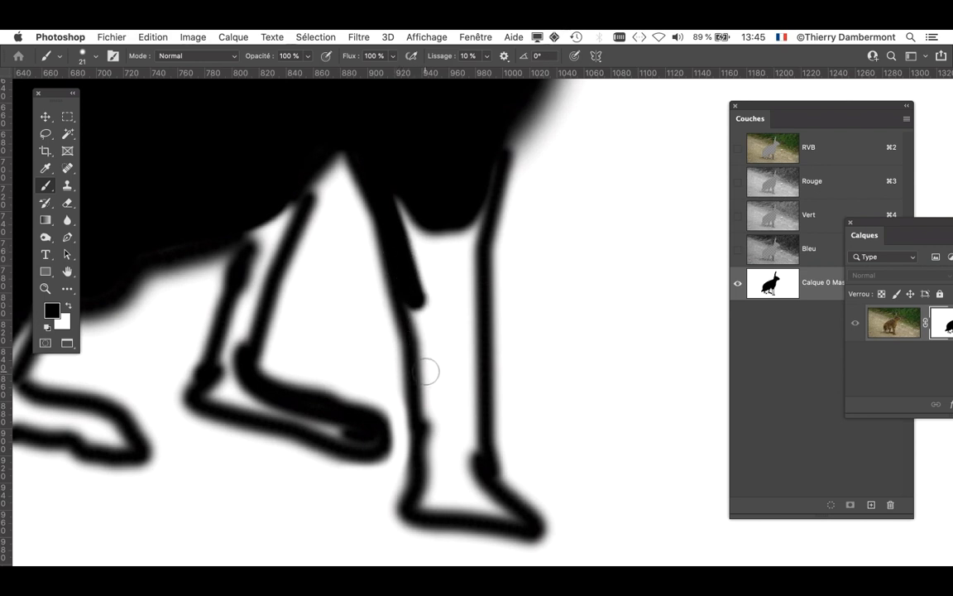
pyautogui.moveTo(426, 372)
pyautogui.mouseDown()
pyautogui.moveTo(427, 487)
pyautogui.moveTo(434, 466)
pyautogui.moveTo(418, 501)
pyautogui.moveTo(513, 518)
pyautogui.moveTo(470, 483)
pyautogui.moveTo(470, 453)
pyautogui.mouseUp()
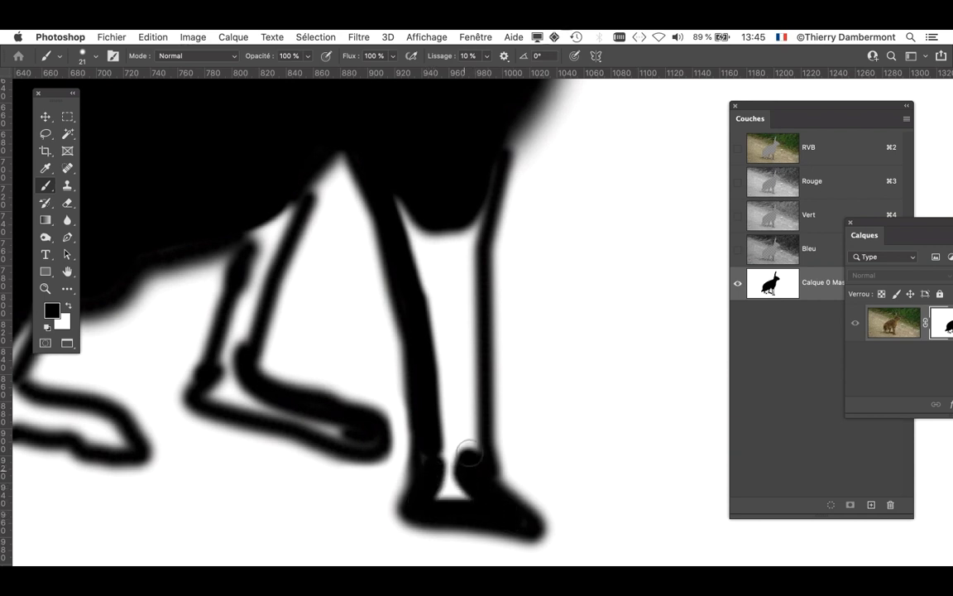
pyautogui.keyDown('shift'); pyautogui.click(473, 272); pyautogui.keyUp('shift')
pyautogui.moveTo(458, 291); pyautogui.dragTo(476, 199)
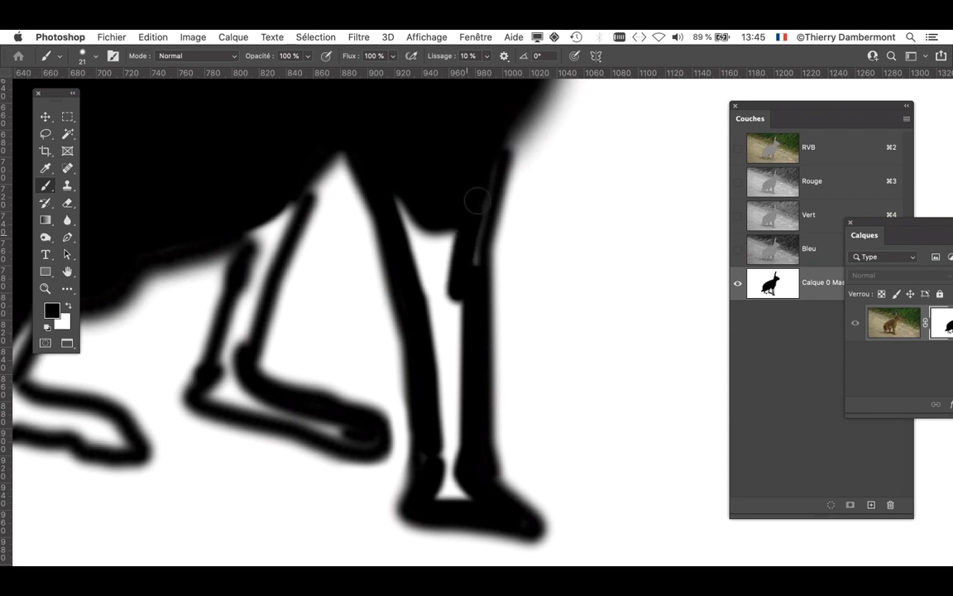
pyautogui.moveTo(469, 273); pyautogui.dragTo(416, 193)
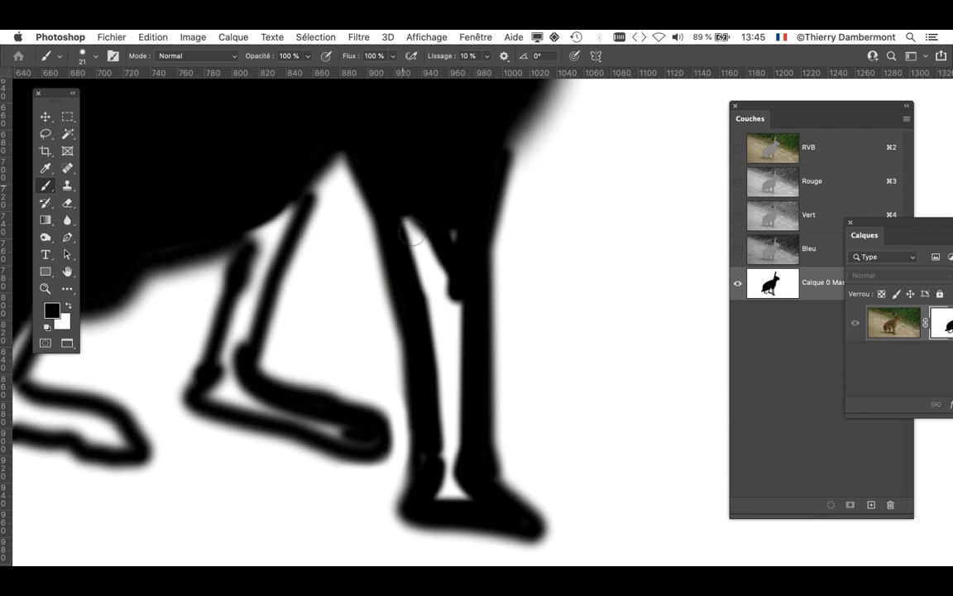
pyautogui.moveTo(413, 235)
pyautogui.mouseDown()
pyautogui.moveTo(472, 244)
pyautogui.moveTo(431, 241)
pyautogui.moveTo(430, 251)
pyautogui.moveTo(444, 303)
pyautogui.moveTo(448, 494)
pyautogui.mouseUp()
# Fill the middle and hind legs and their feet in black on the mask, reducing the brush to 17 px.
pyautogui.keyDown('ctrl'); pyautogui.keyDown('alt'); pyautogui.moveTo(358, 335); pyautogui.dragTo(347, 335); pyautogui.keyUp('alt'); pyautogui.keyUp('ctrl')
pyautogui.keyDown('alt'); pyautogui.scroll(2, 223, 269); pyautogui.keyUp('alt')
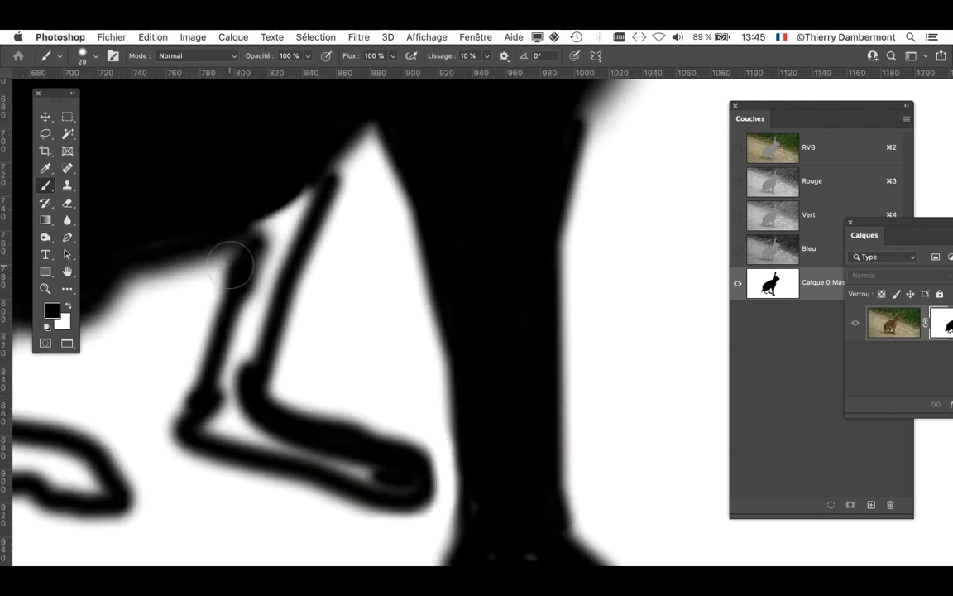
pyautogui.keyDown('ctrl'); pyautogui.keyDown('alt'); pyautogui.moveTo(234, 263); pyautogui.dragTo(230, 266); pyautogui.keyUp('alt'); pyautogui.keyUp('ctrl')
pyautogui.moveTo(404, 262); pyautogui.dragTo(501, 243)
pyautogui.moveTo(399, 168)
pyautogui.mouseDown()
pyautogui.moveTo(359, 208)
pyautogui.moveTo(401, 185)
pyautogui.moveTo(418, 124)
pyautogui.moveTo(385, 176)
pyautogui.moveTo(356, 283)
pyautogui.moveTo(346, 262)
pyautogui.moveTo(373, 174)
pyautogui.mouseUp()
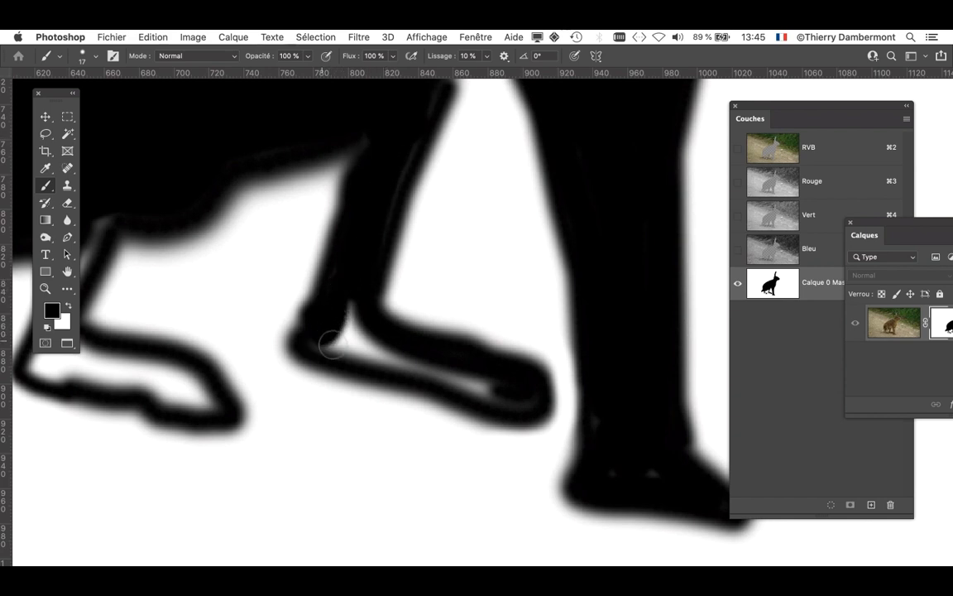
pyautogui.moveTo(331, 344)
pyautogui.mouseDown()
pyautogui.moveTo(386, 349)
pyautogui.moveTo(503, 394)
pyautogui.mouseUp()
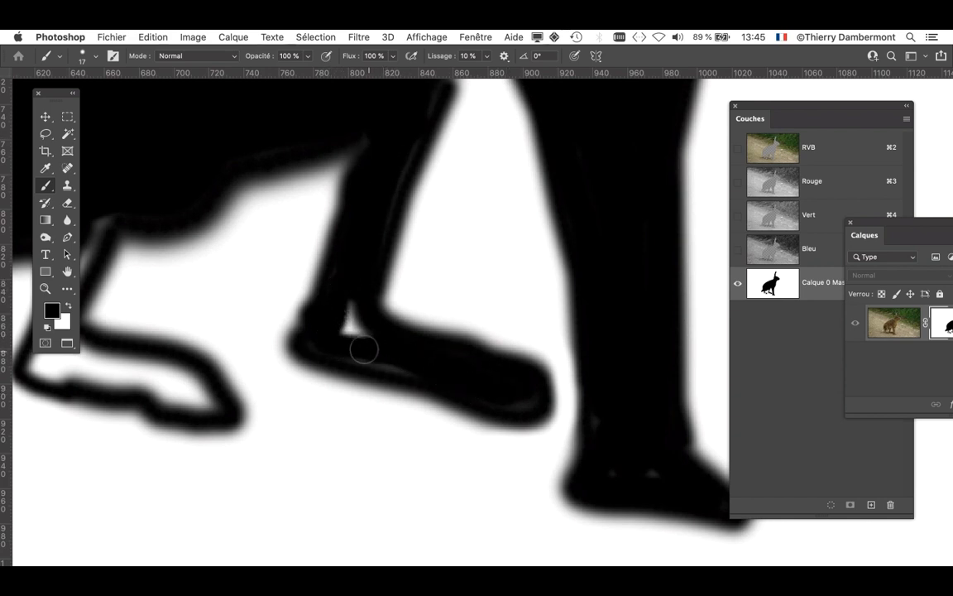
pyautogui.hscroll(-10, 345, 328)
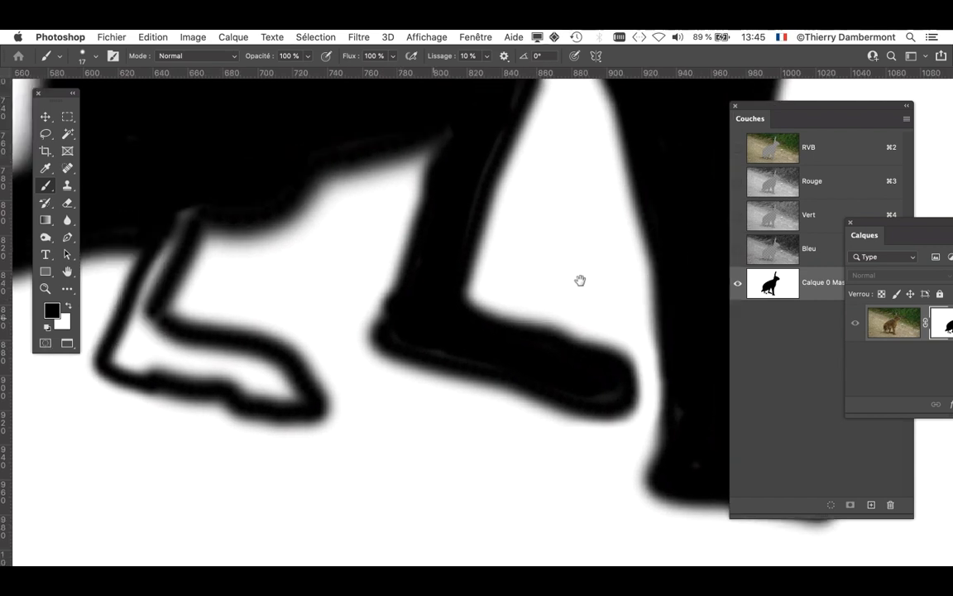
pyautogui.moveTo(347, 184)
pyautogui.mouseDown()
pyautogui.moveTo(318, 222)
pyautogui.moveTo(306, 274)
pyautogui.moveTo(360, 313)
pyautogui.moveTo(464, 334)
pyautogui.moveTo(324, 271)
pyautogui.mouseUp()
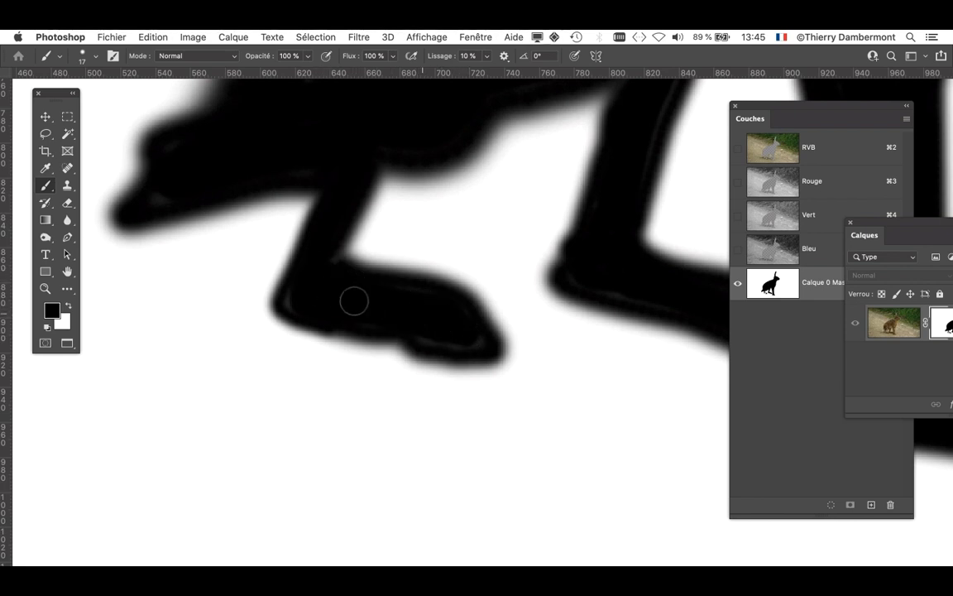
# View the whole silhouette on the mask and save the document.
pyautogui.press('super+minus')
pyautogui.press('super+minus')
pyautogui.press('super+minus')
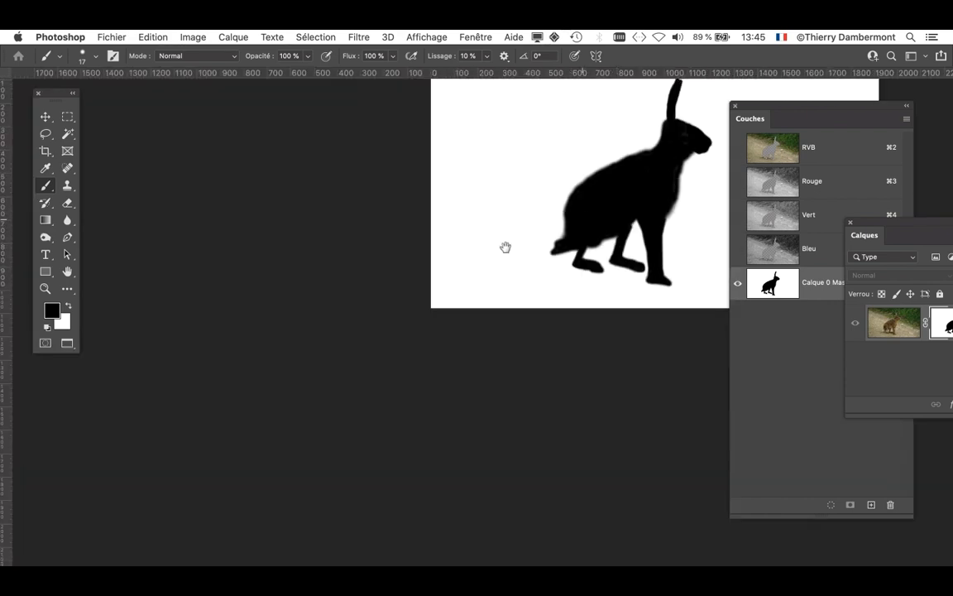
pyautogui.moveTo(505, 248); pyautogui.dragTo(334, 282)
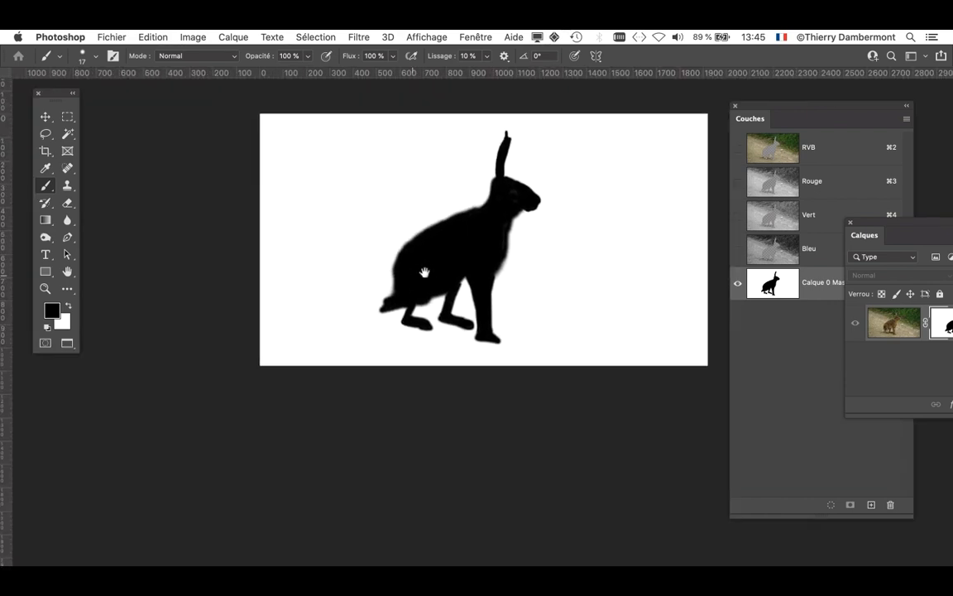
pyautogui.click(101, 36)
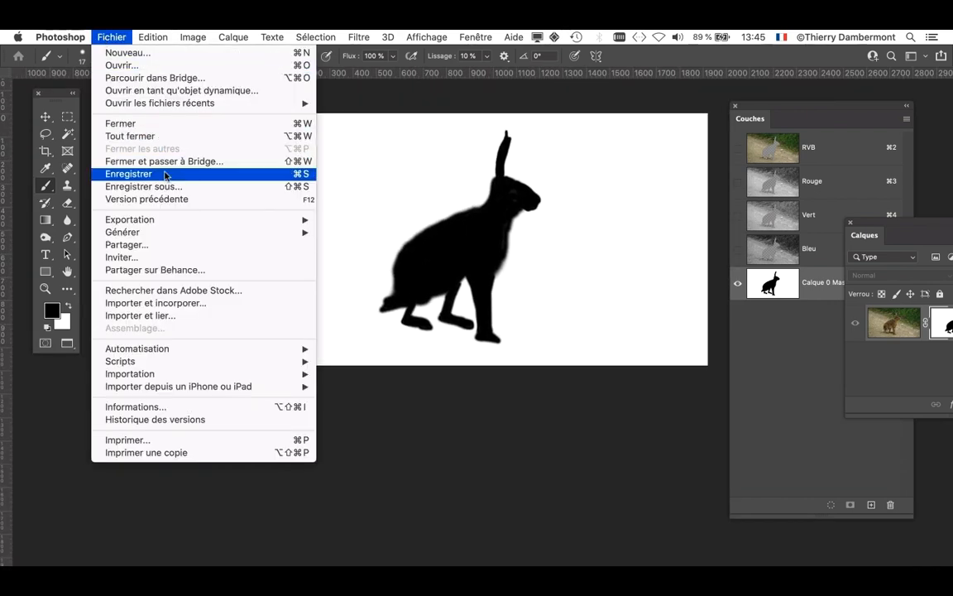
pyautogui.click(166, 175)
# Switch to Firefox and search Google for "clipping path service" in a new tab.
pyautogui.moveTo(2, 323)
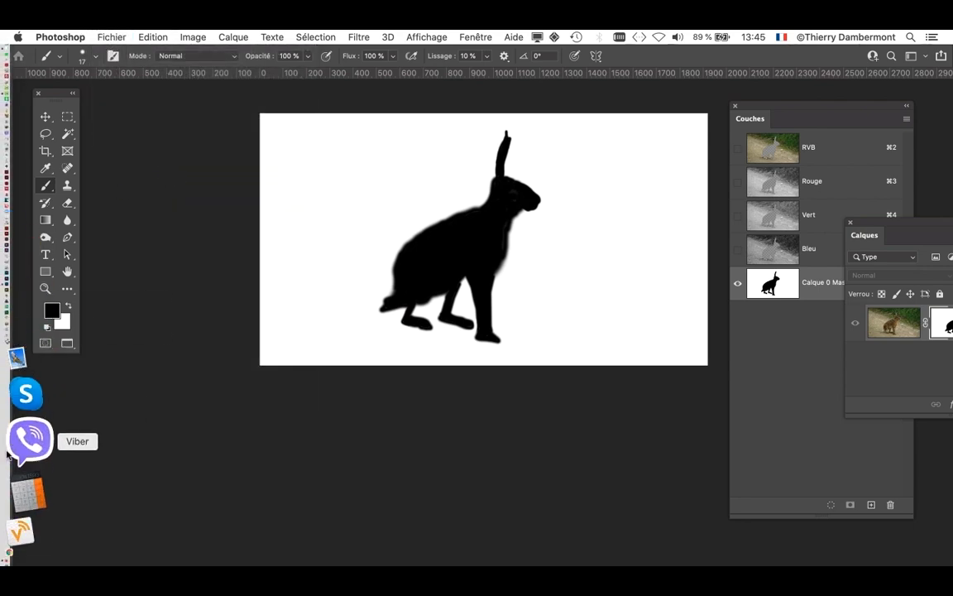
pyautogui.click(16, 474)
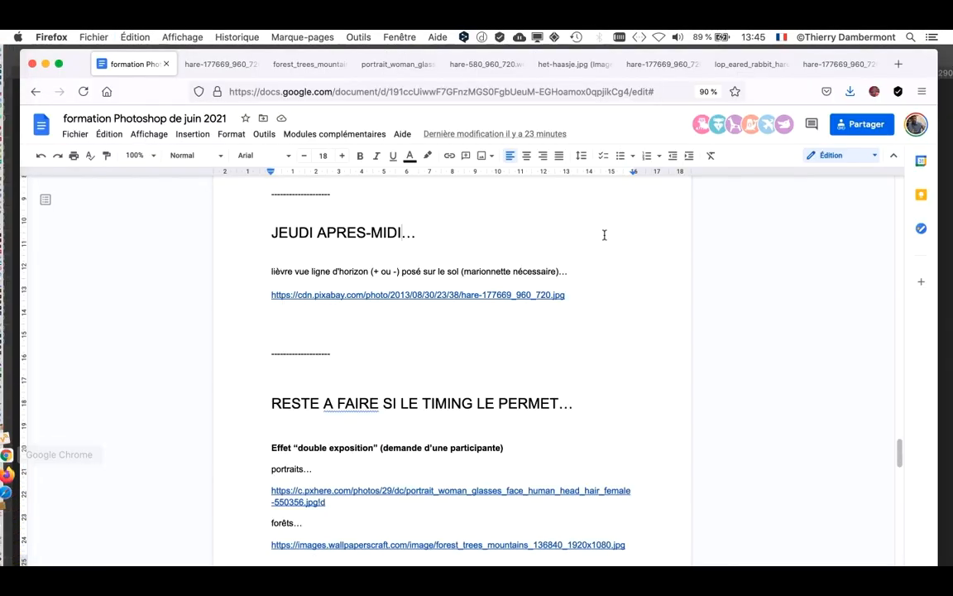
pyautogui.click(898, 64)
pyautogui.click(308, 282)
pyautogui.write('c')
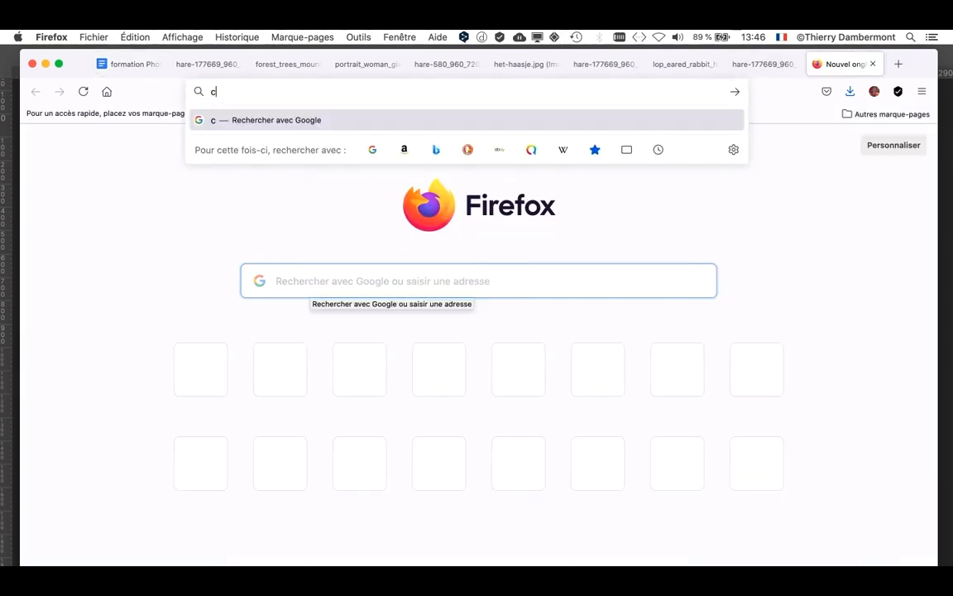
pyautogui.write('lipping path s')
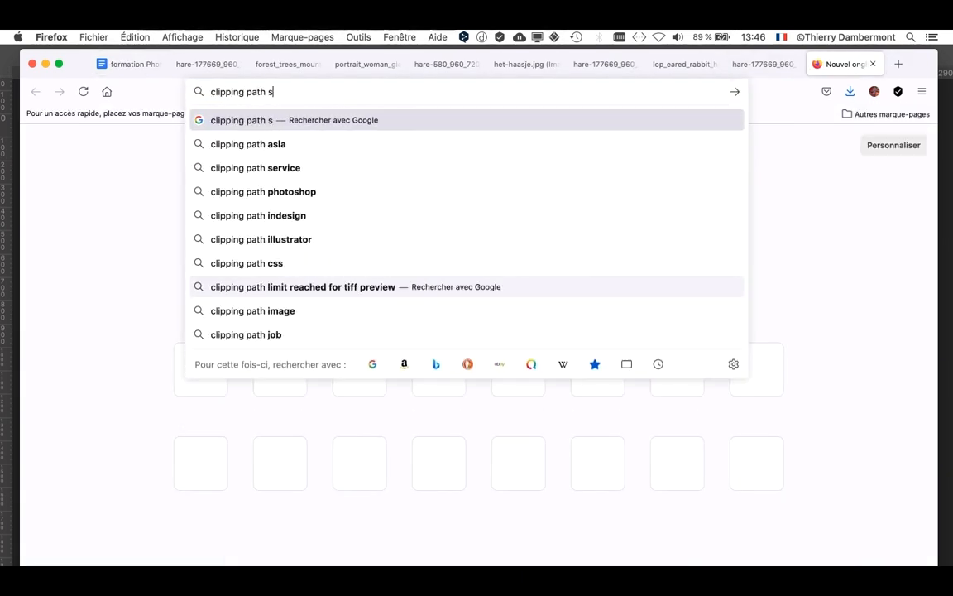
pyautogui.write('ervice')
pyautogui.press('Return')
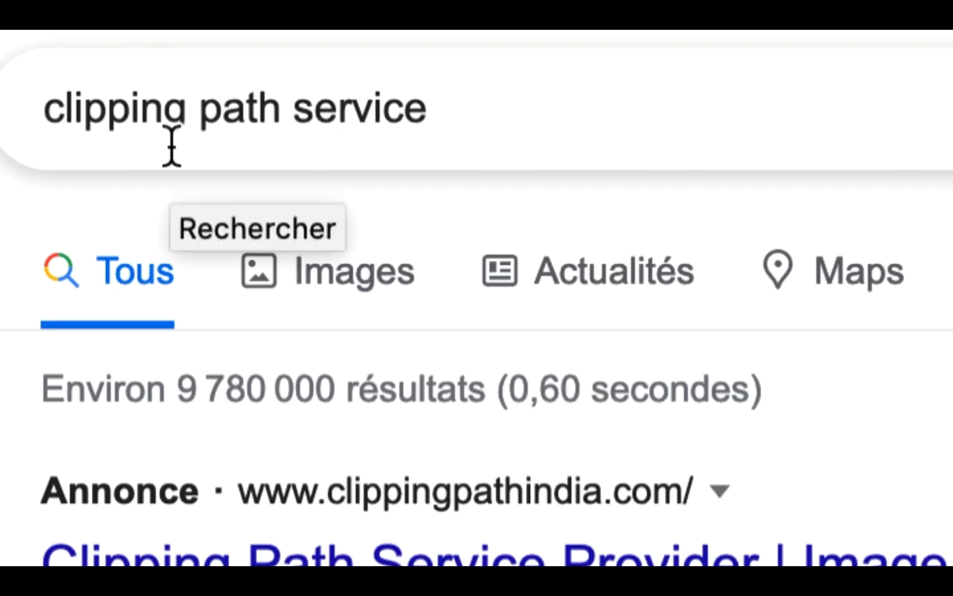
pyautogui.moveTo(142, 132); pyautogui.dragTo(389, 139)
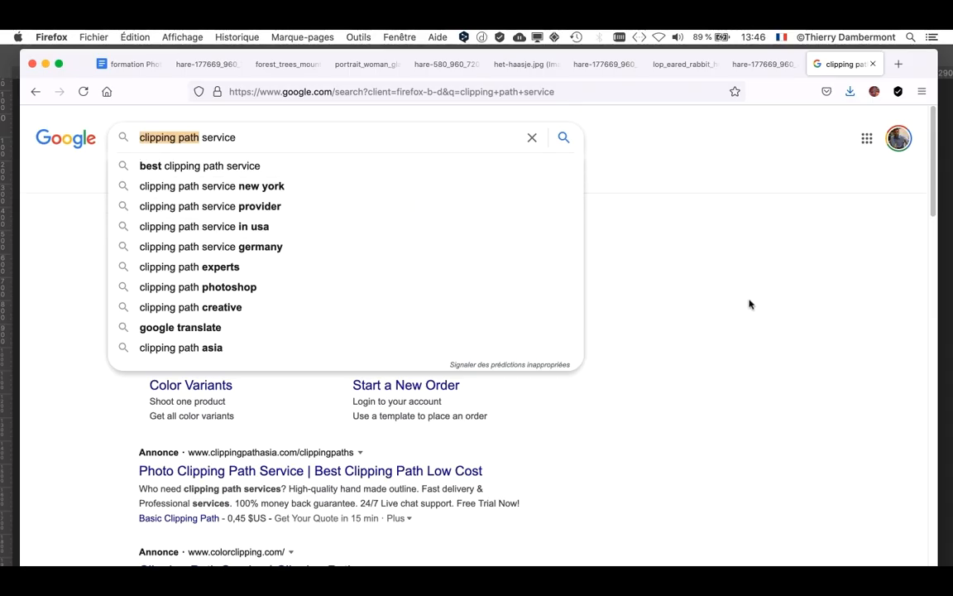
pyautogui.click(741, 297)
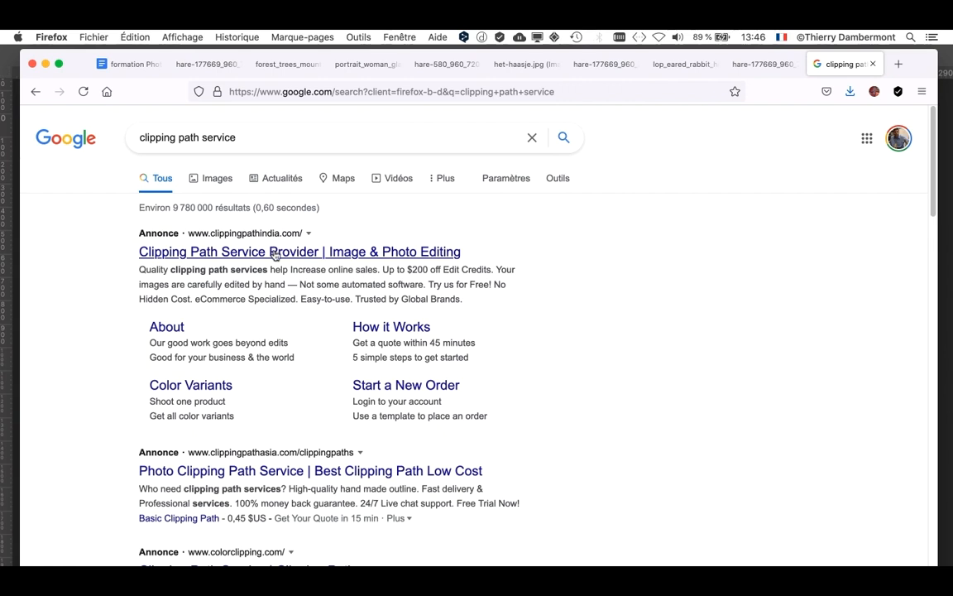
pyautogui.rightClick(849, 66)
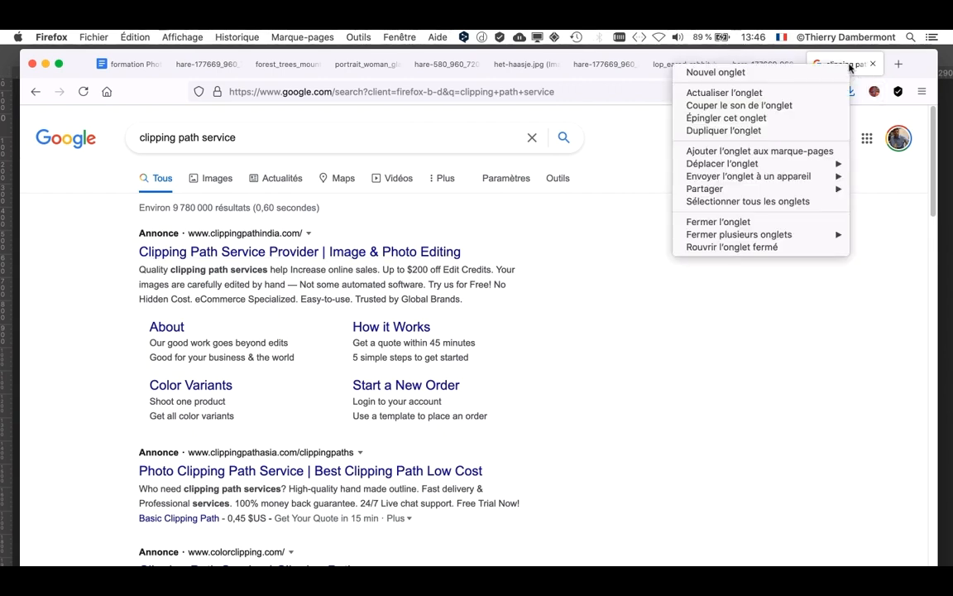
pyautogui.click(666, 353)
# Open the clippingpathindia.com, clippingpathasia.com and colorclipping.com ads and the Thailand-based Clipping Path Asia result in background tabs.
pyautogui.keyDown('super'); pyautogui.click(309, 258); pyautogui.keyUp('super')
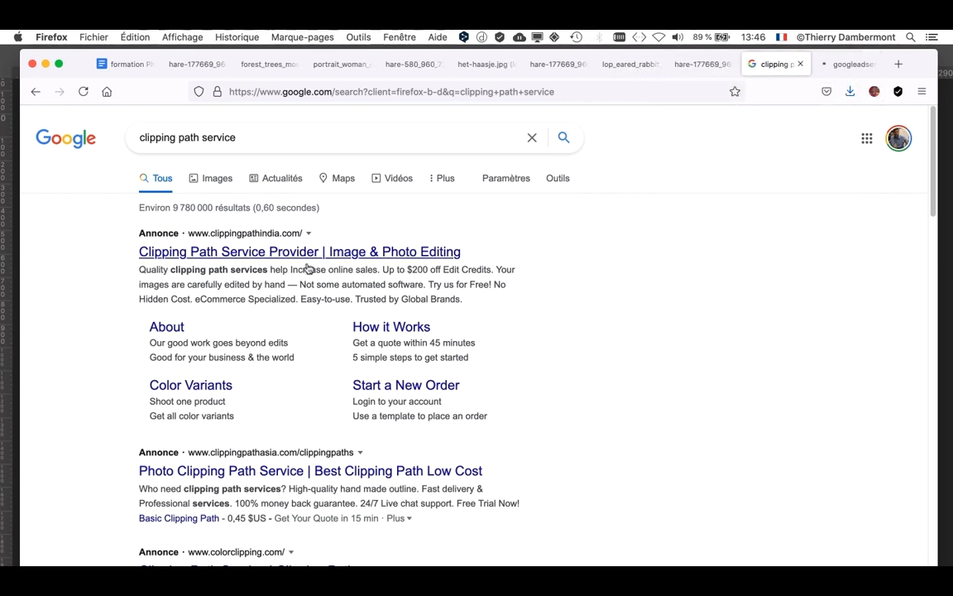
pyautogui.scroll(-2, 521, 368)
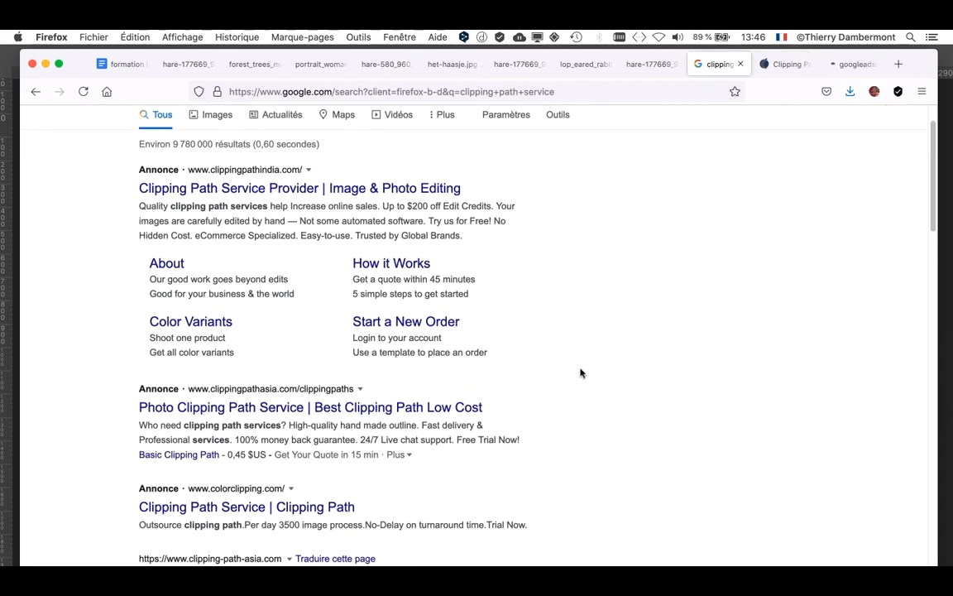
pyautogui.scroll(-4, 614, 358)
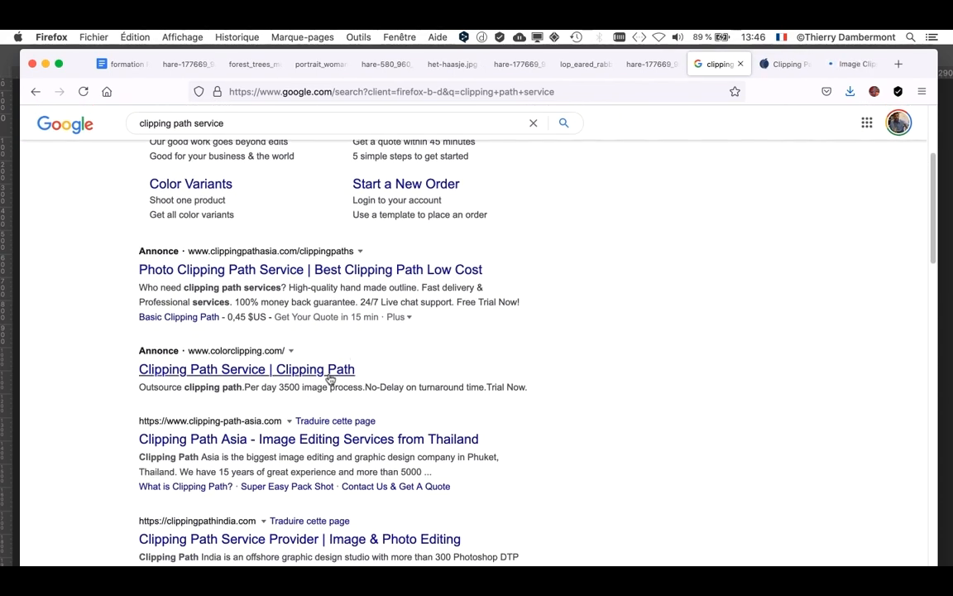
pyautogui.keyDown('super'); pyautogui.click(330, 379); pyautogui.keyUp('super')
pyautogui.scroll(-4, 607, 389)
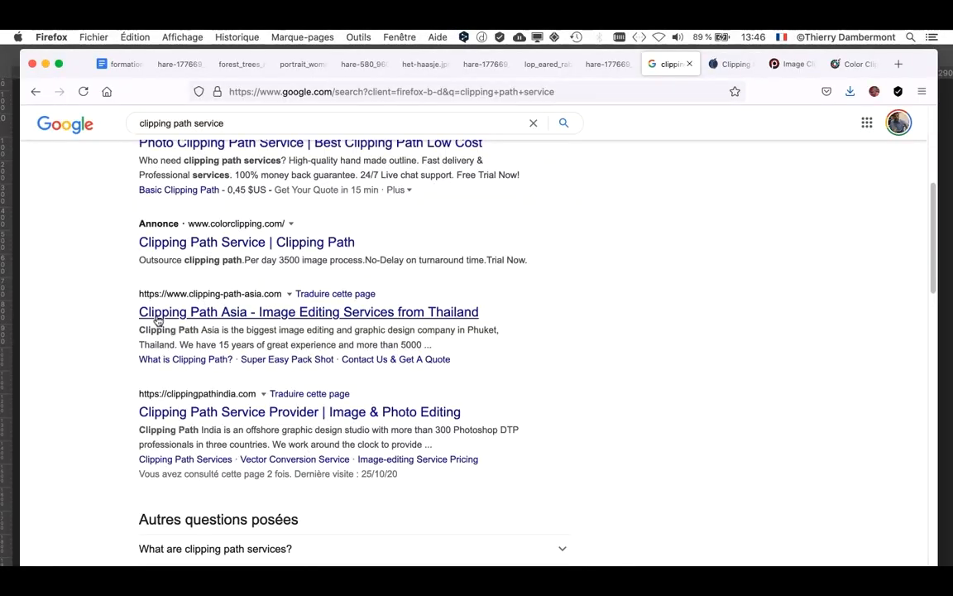
pyautogui.keyDown('super'); pyautogui.click(158, 320); pyautogui.keyUp('super')
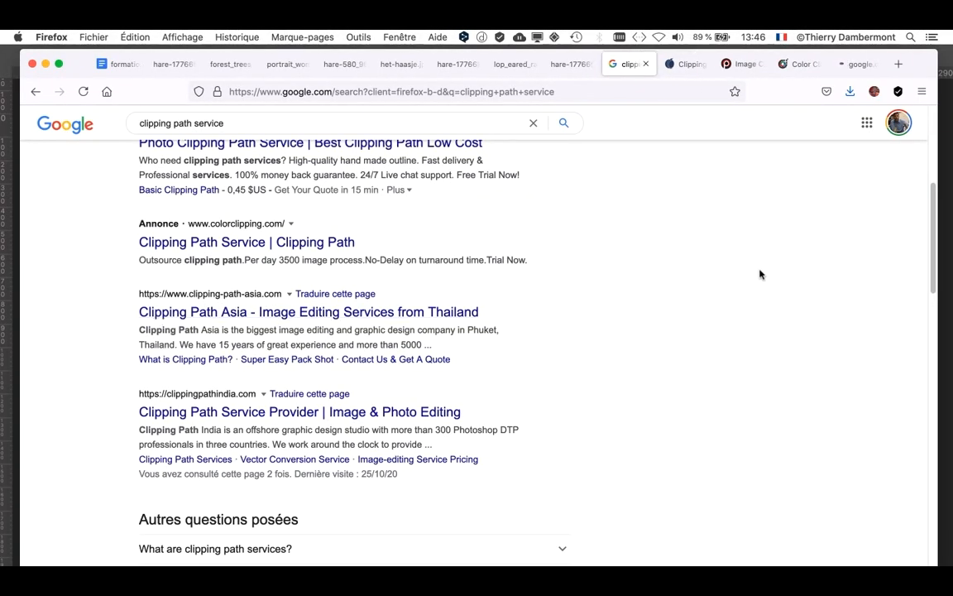
# Examine the clippingpathasia.com page for its offer, multi-path examples and explanation of the clipping path service.
pyautogui.click(749, 67)
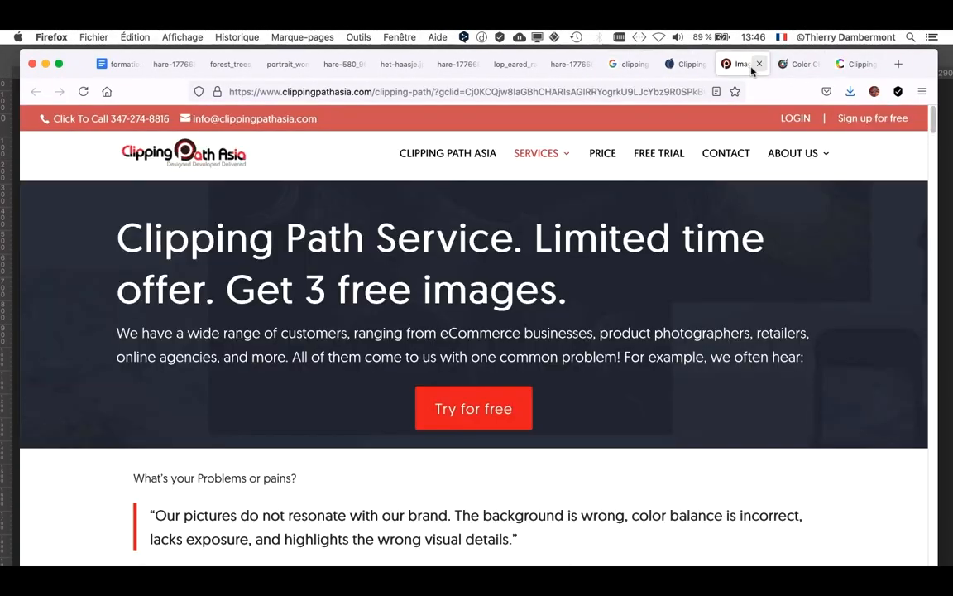
pyautogui.scroll(-10, 696, 360)
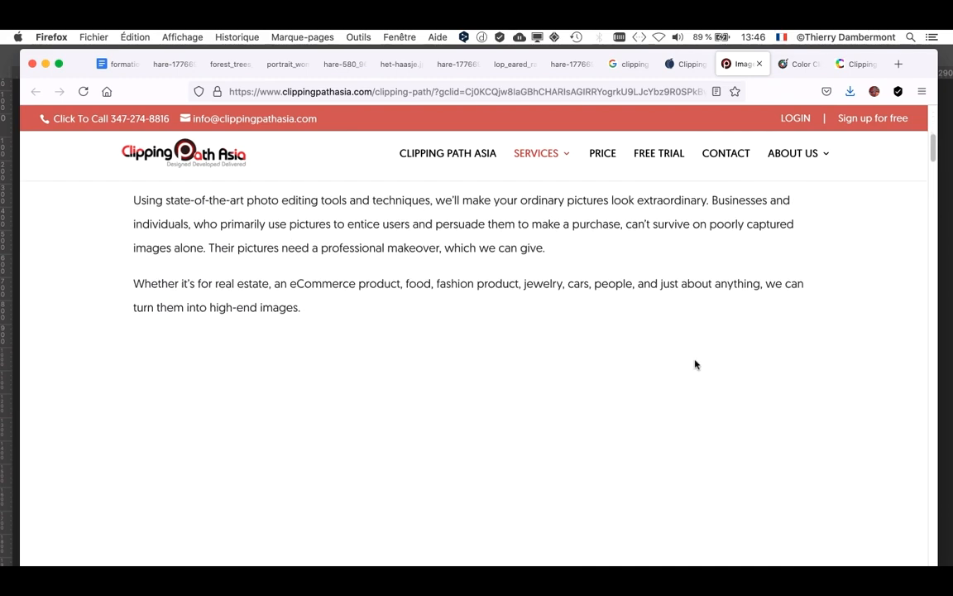
pyautogui.scroll(-8, 695, 364)
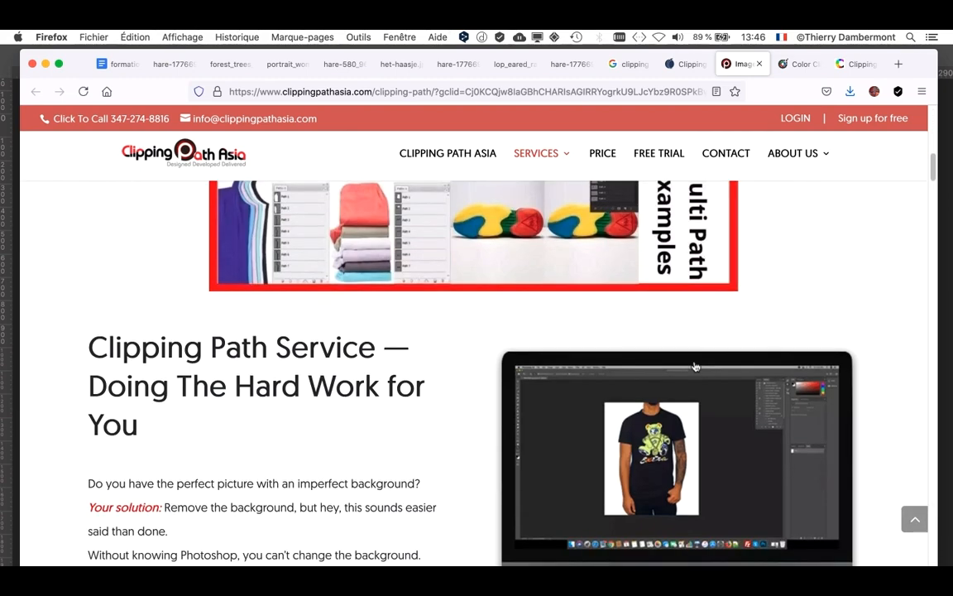
pyautogui.scroll(-10, 695, 367)
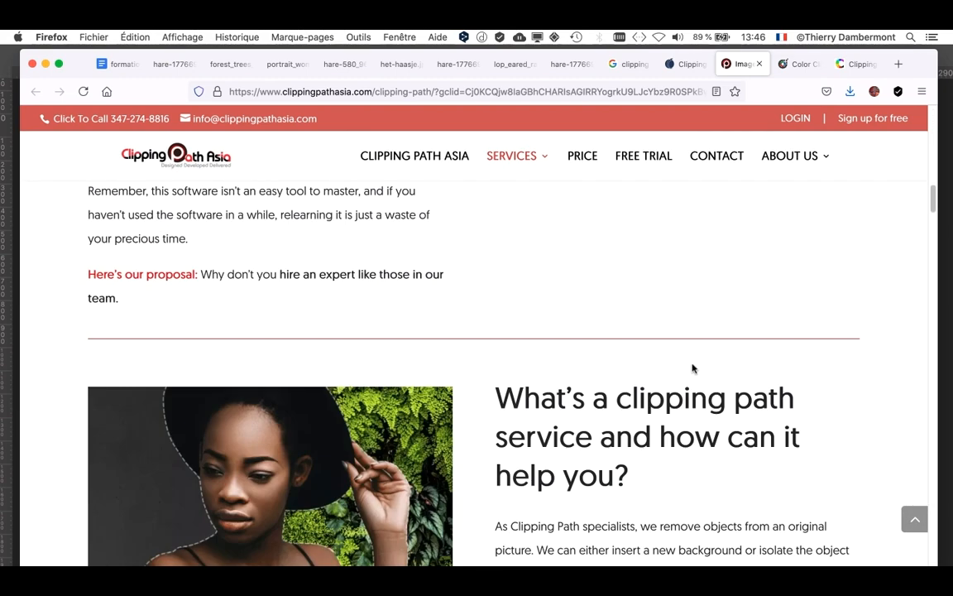
pyautogui.scroll(-8, 694, 368)
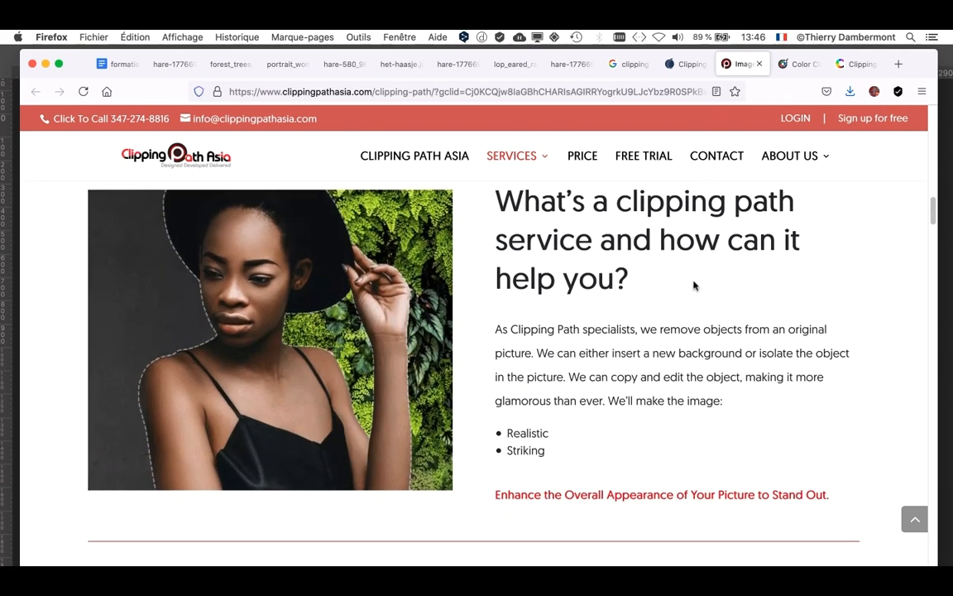
pyautogui.scroll(-3, 694, 286)
# Examine the Color Clipping home page down to its list of photo editing services.
pyautogui.hotkey('ctrl', 'Tab')
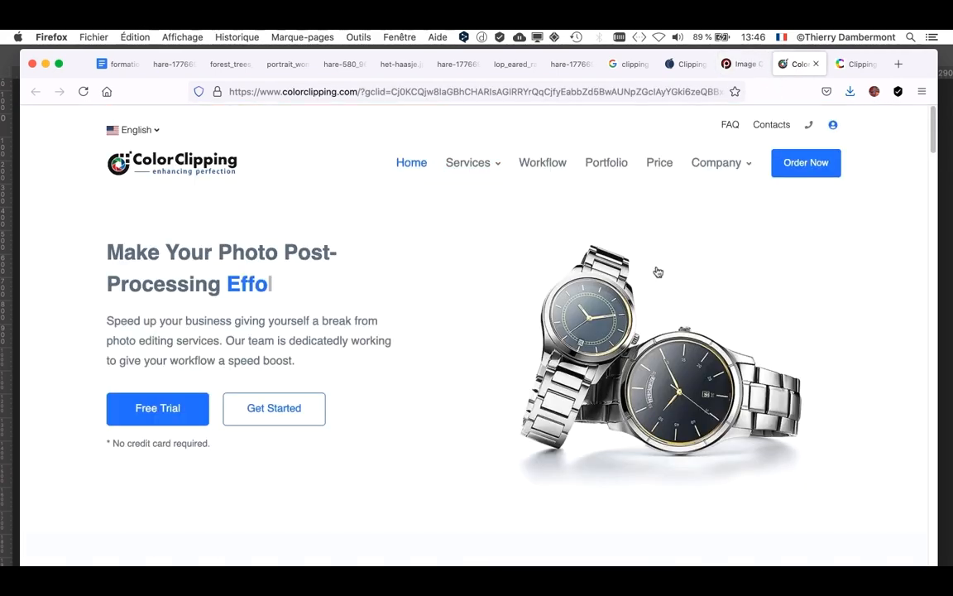
pyautogui.scroll(-10, 455, 331)
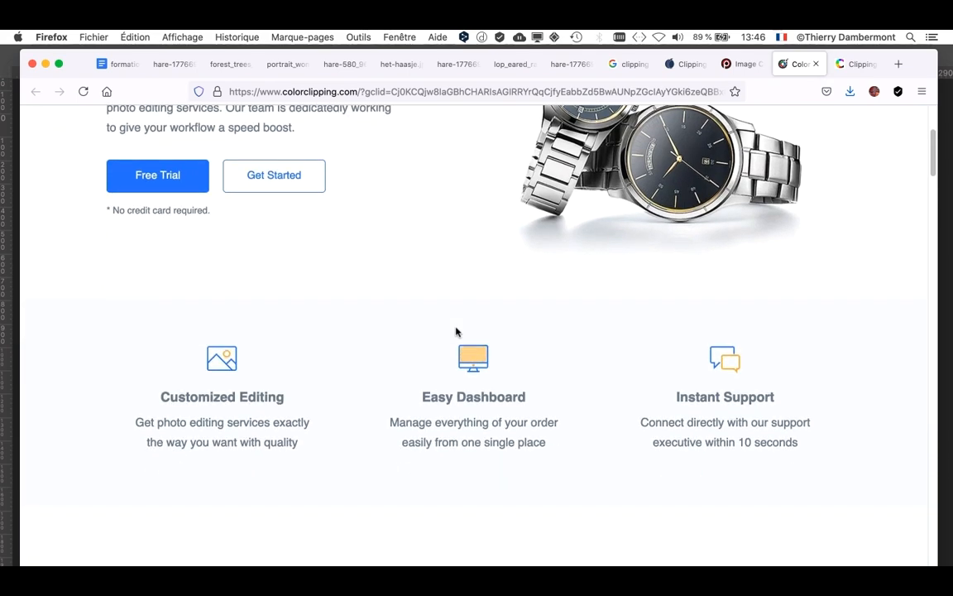
pyautogui.scroll(-10, 456, 333)
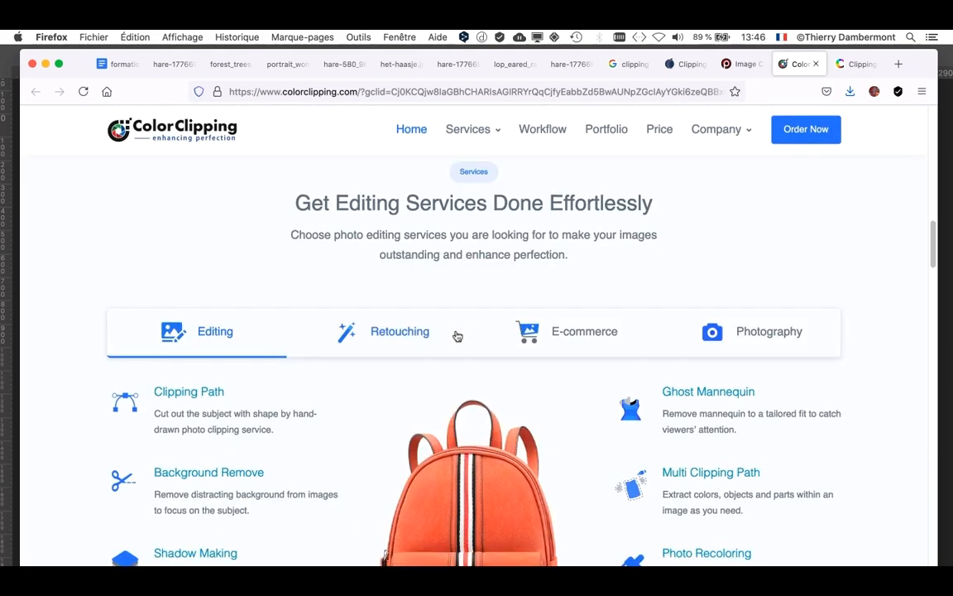
# Examine the Thailand-based clipping-path-asia.com home page for the company's introduction and its reasons to choose the service.
pyautogui.click(853, 66)
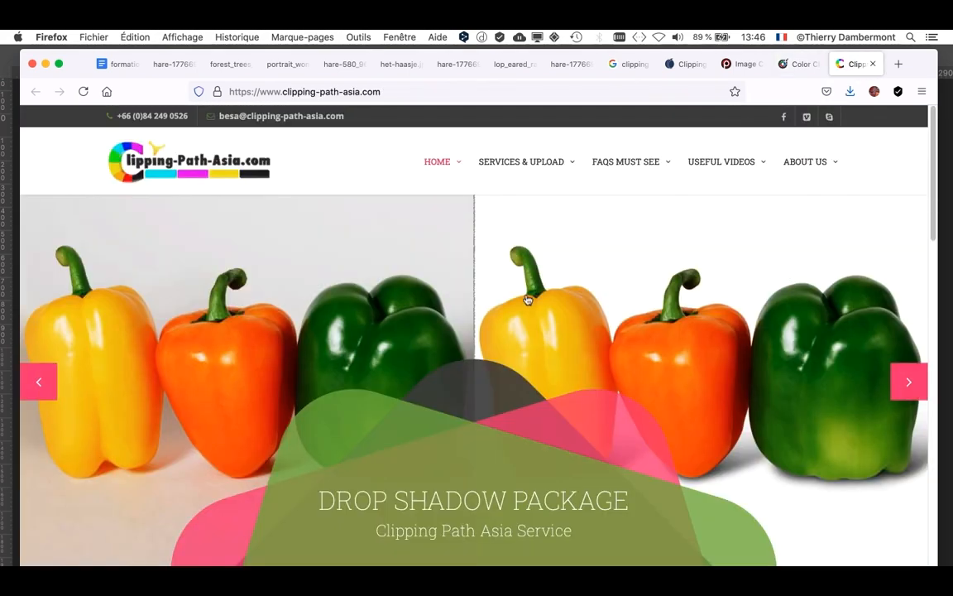
pyautogui.scroll(-8, 610, 362)
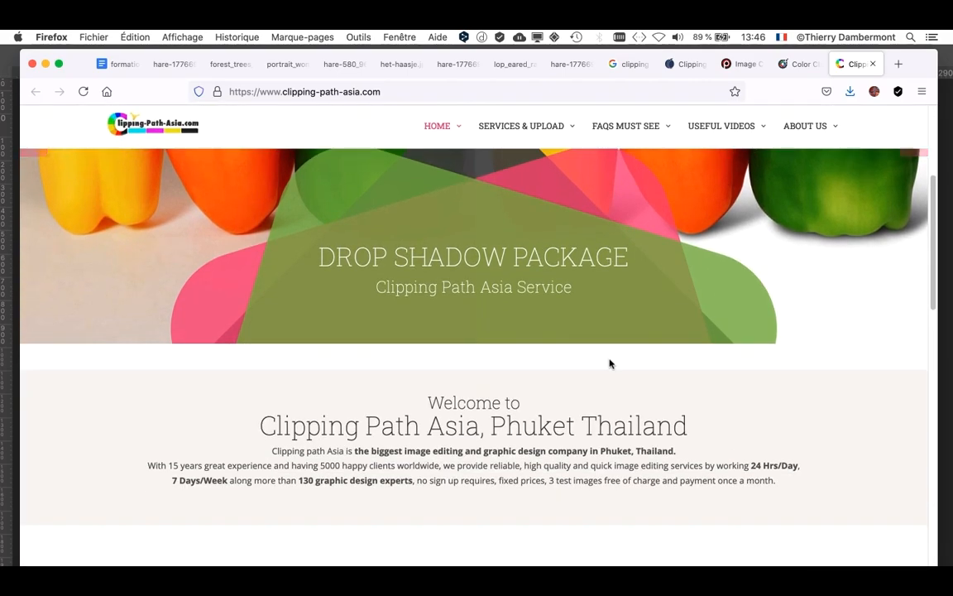
pyautogui.scroll(-10, 610, 362)
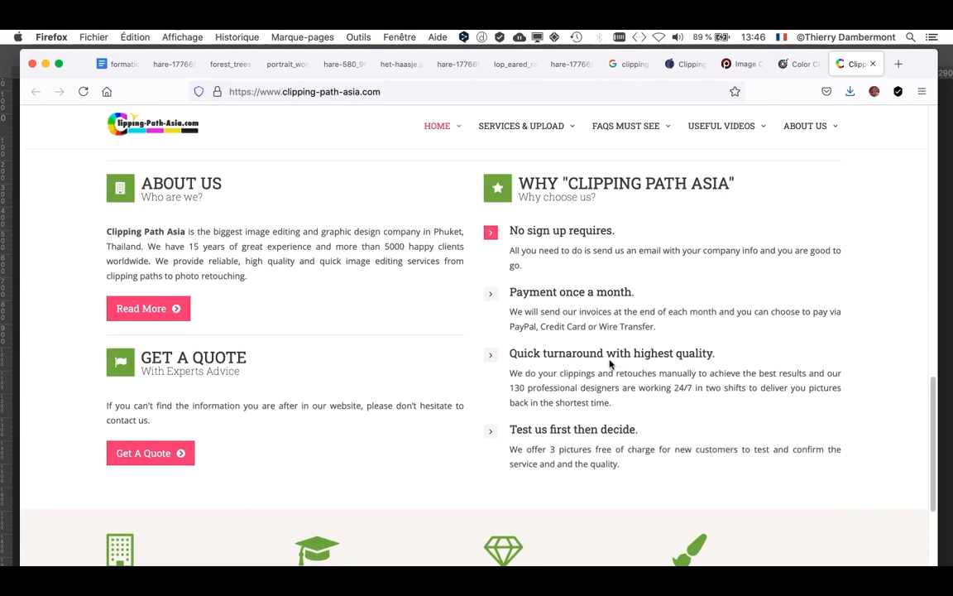
pyautogui.scroll(18, 610, 364)
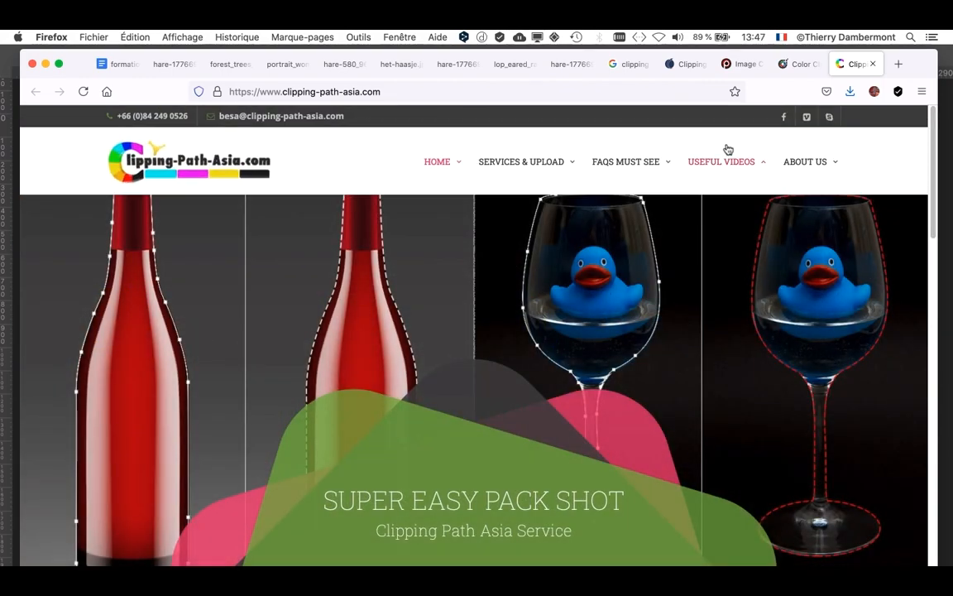
# Return to the clippingpathasia.com page and review its explanation of what a clipping path service is.
pyautogui.hotkey('ctrl', 'shift', 'Tab')
pyautogui.hotkey('ctrl', 'shift', 'Tab')
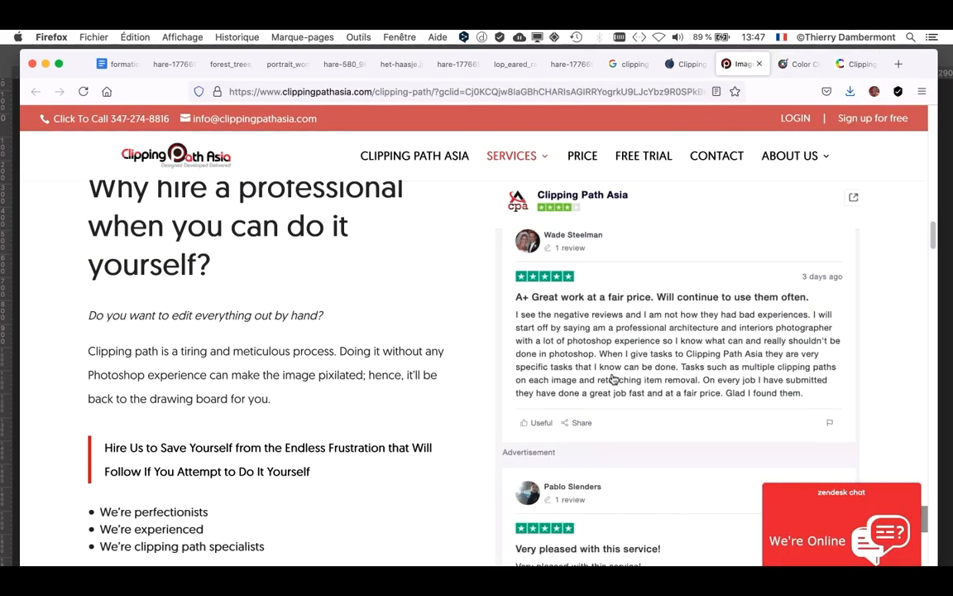
pyautogui.scroll(4, 535, 396)
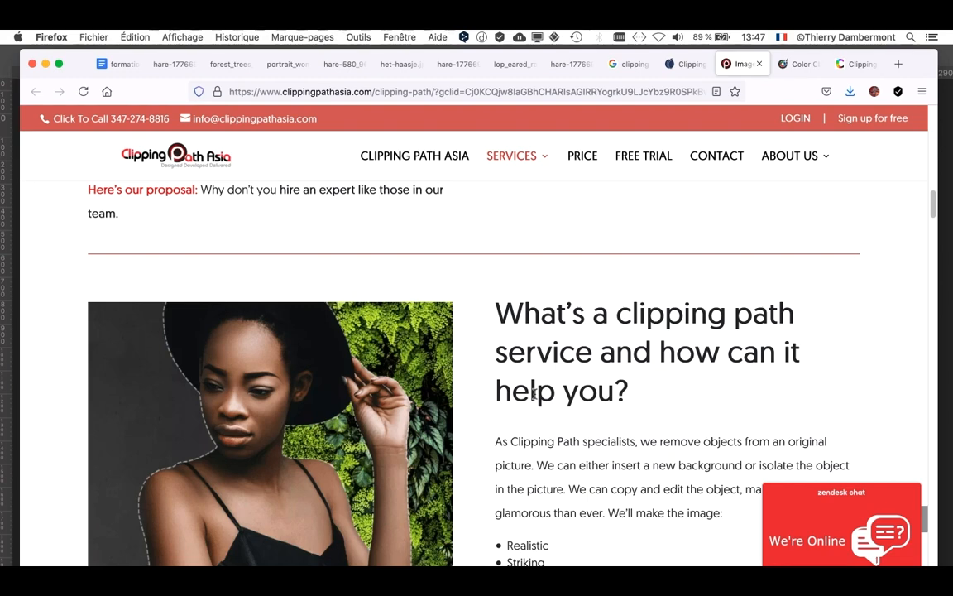
# Minimize the browser, switch back to Photoshop and enlarge the view of the hare's black mask silhouette.
pyautogui.click(45, 63)
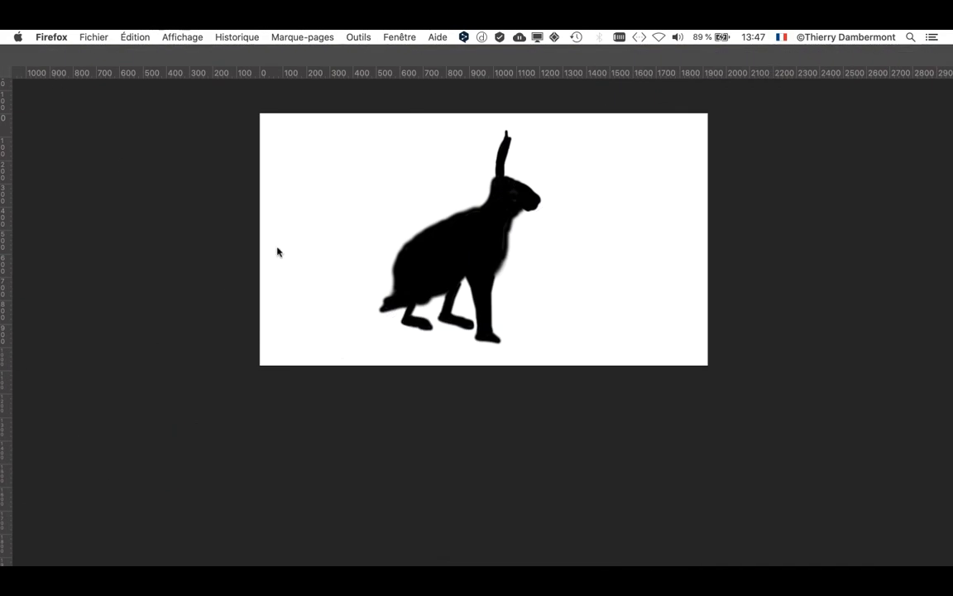
pyautogui.click(235, 128)
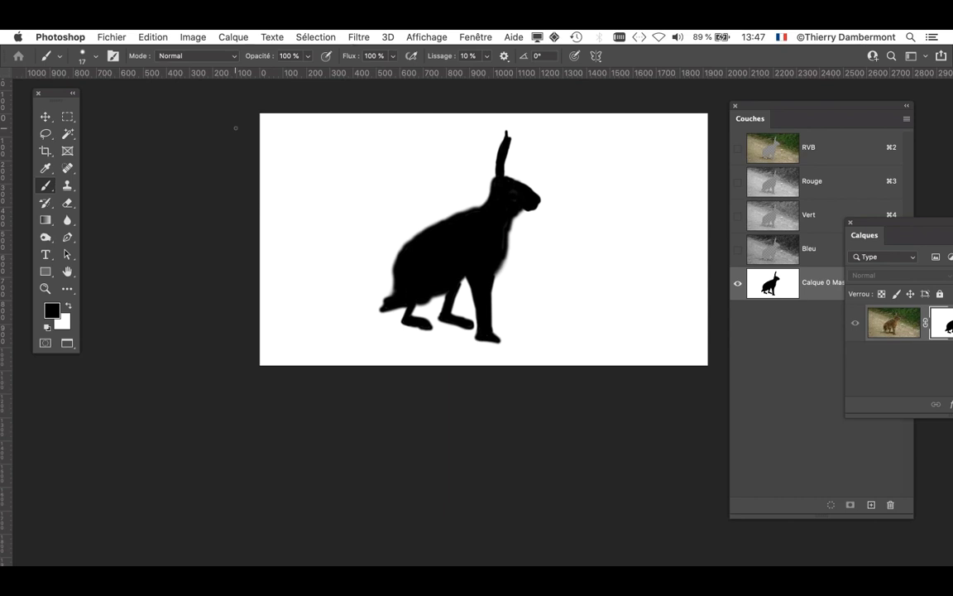
pyautogui.keyDown('super'); pyautogui.click(468, 262); pyautogui.keyUp('super')
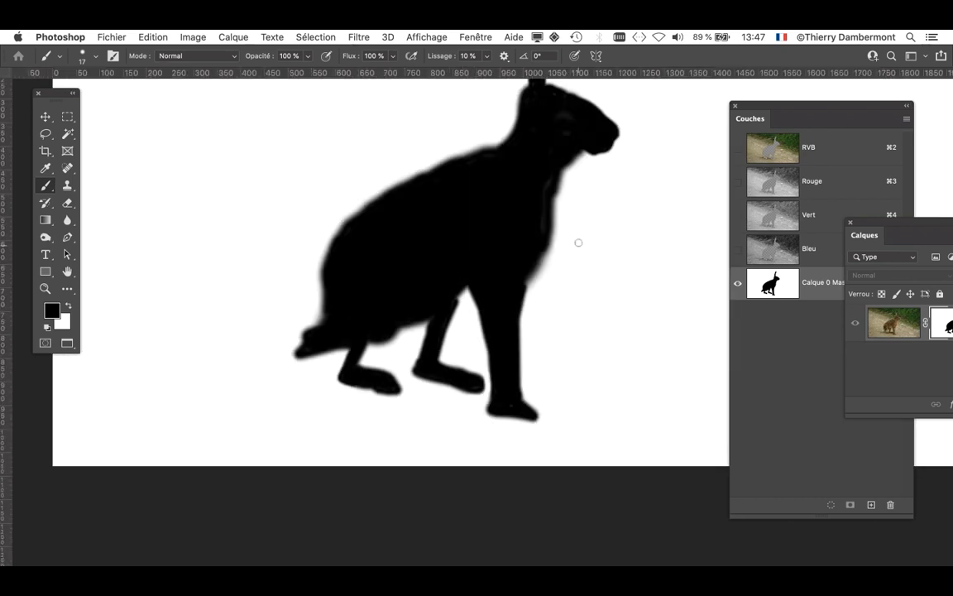
# Reposition the Couches and Calques panels beside the hare silhouette so both can be seen in full.
pyautogui.moveTo(514, 313); pyautogui.dragTo(451, 375)
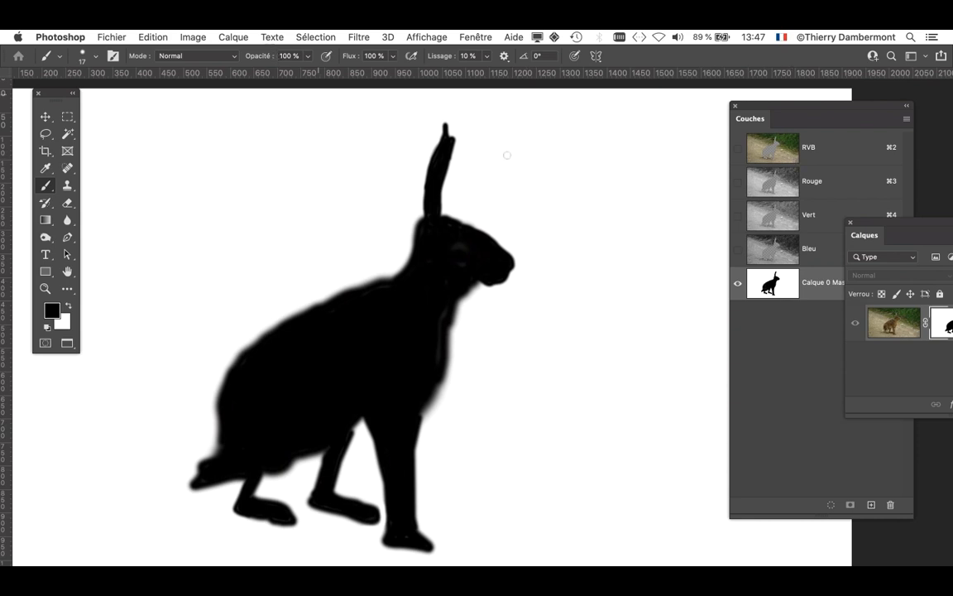
pyautogui.moveTo(767, 108); pyautogui.dragTo(554, 93)
pyautogui.moveTo(334, 239); pyautogui.dragTo(238, 235)
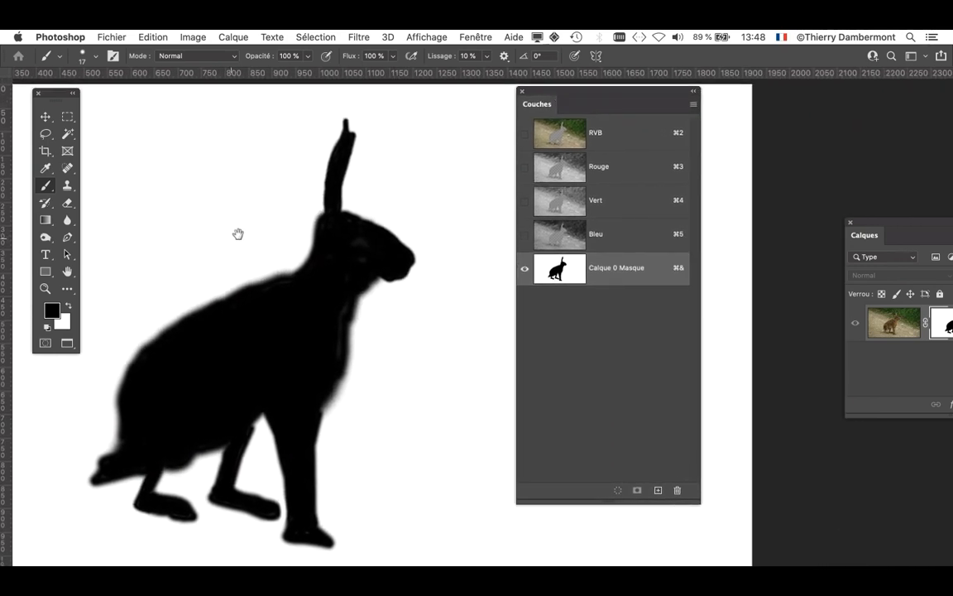
pyautogui.moveTo(544, 106); pyautogui.dragTo(488, 104)
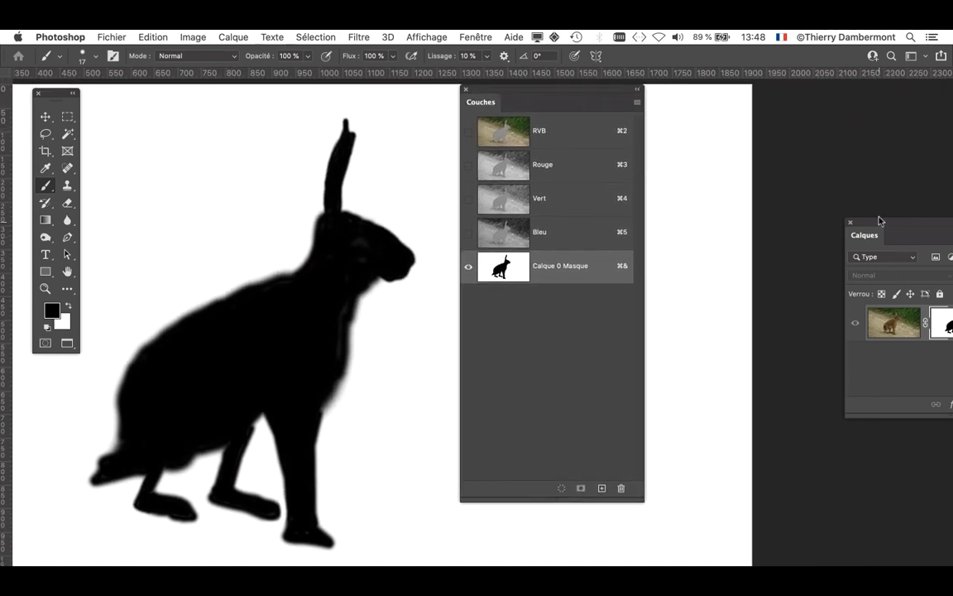
pyautogui.moveTo(885, 227); pyautogui.dragTo(721, 134)
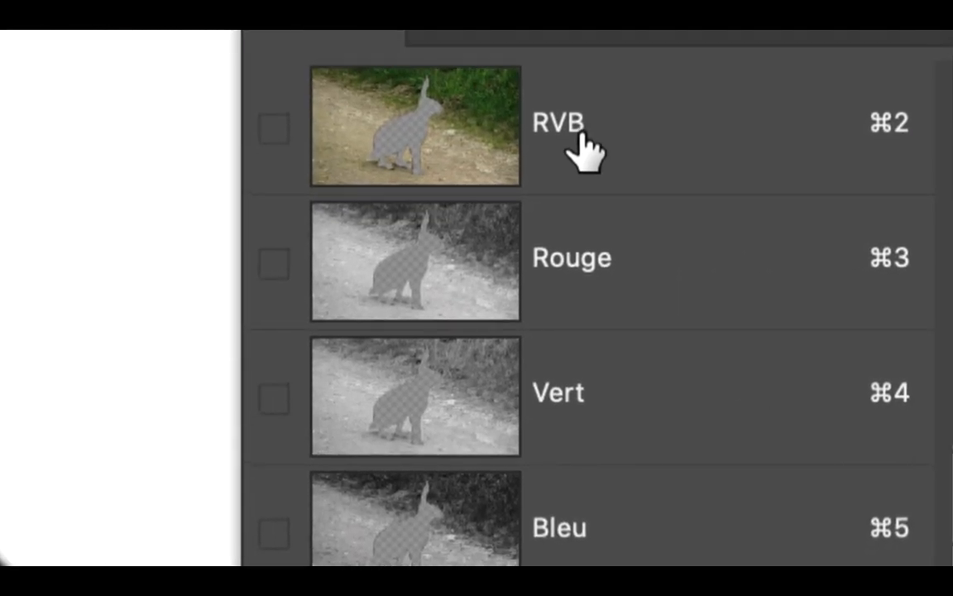
# Compare the RVB composite with the Calque 0 Masque channel by switching between them and toggling the RVB channels' visibility.
pyautogui.click(580, 139)
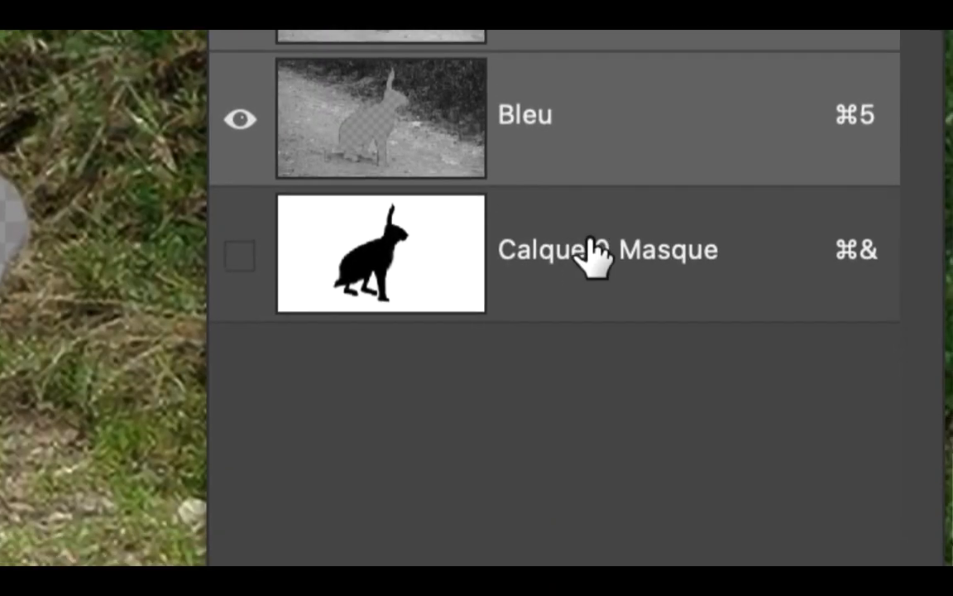
pyautogui.click(591, 248)
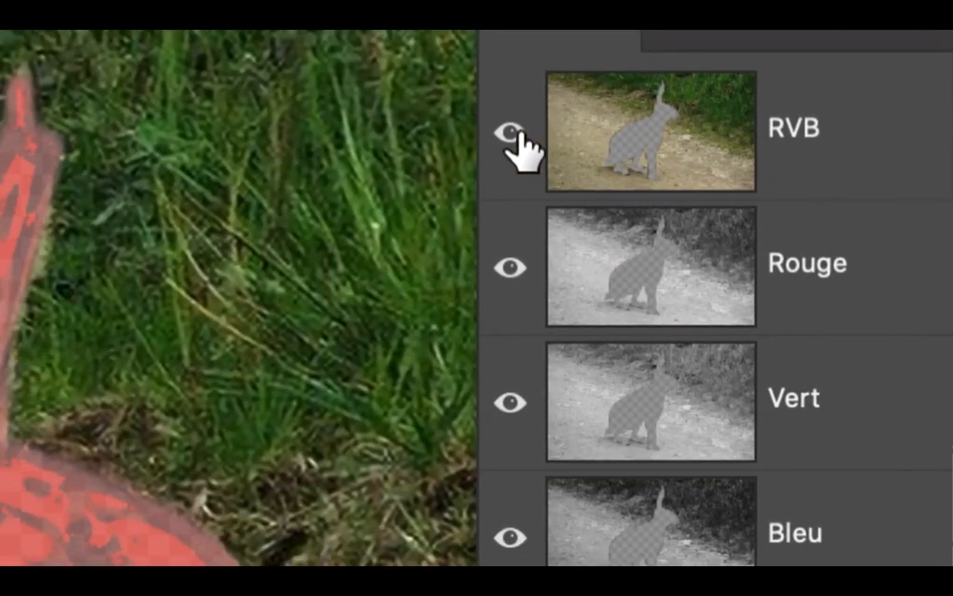
pyautogui.click(518, 149)
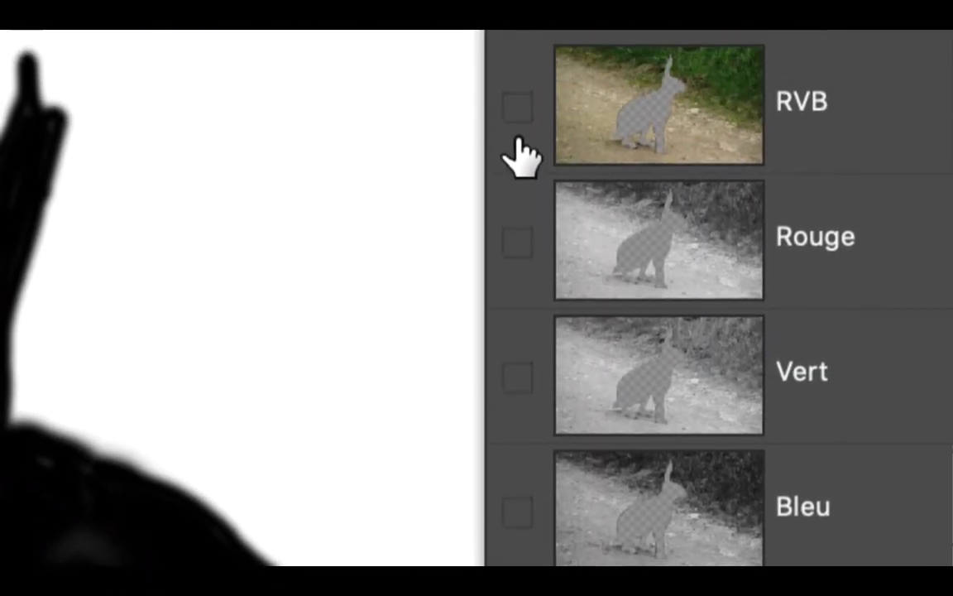
pyautogui.click(517, 141)
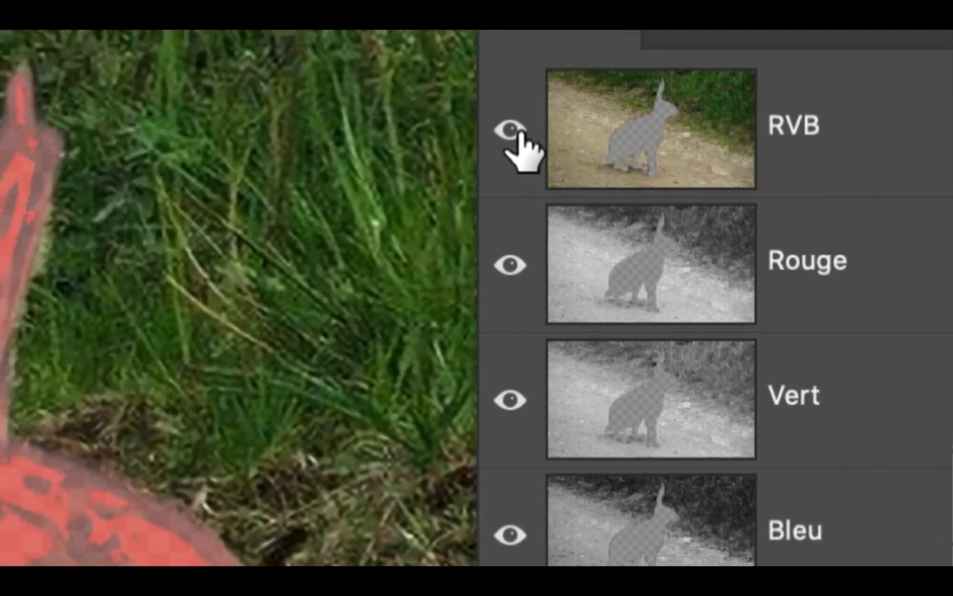
pyautogui.click(274, 128)
pyautogui.click(518, 134)
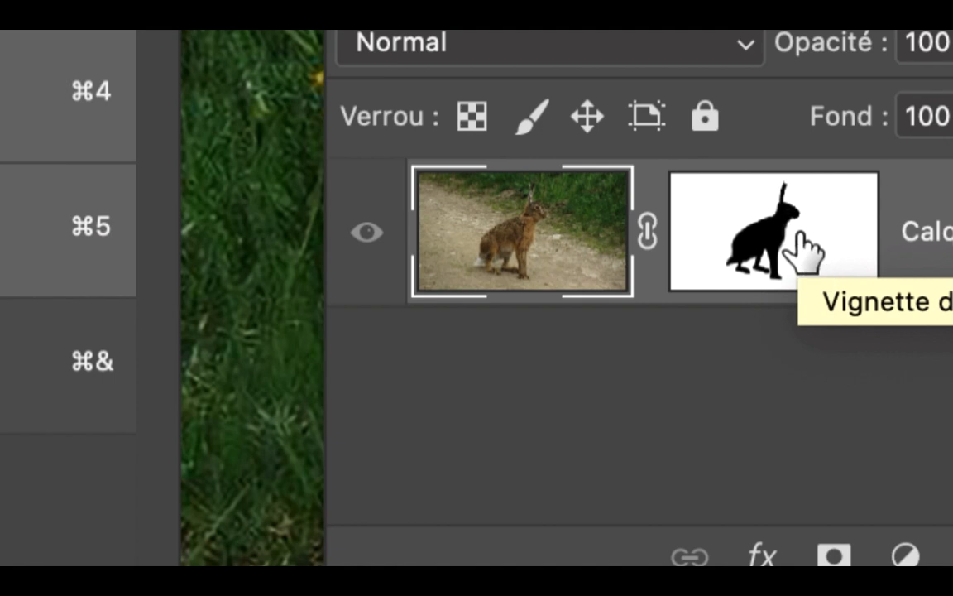
# Select the layer mask of Calque 0, display it as a red overlay on the photo and inspect the hare's edges.
pyautogui.click(815, 255)
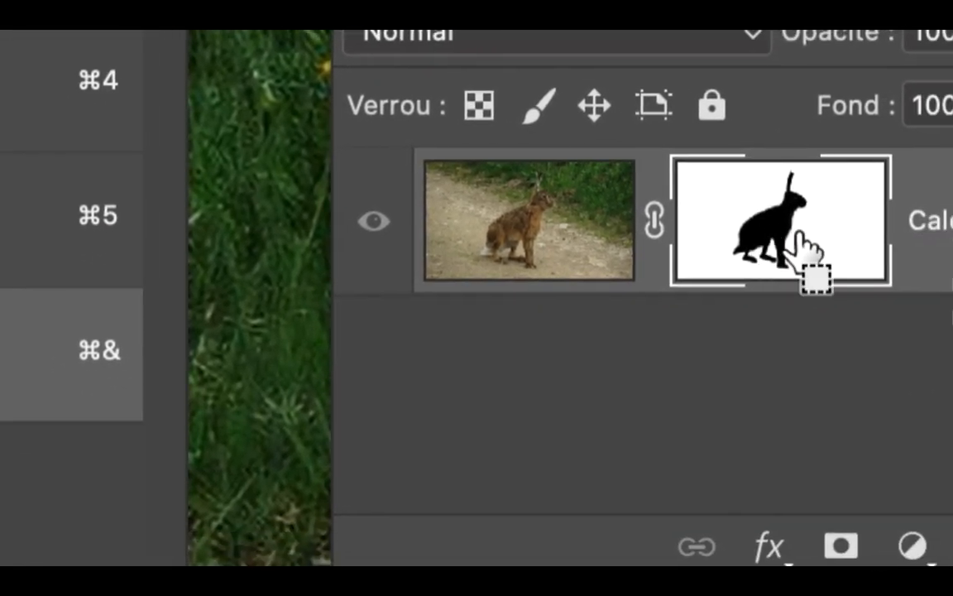
pyautogui.keyDown('alt'); pyautogui.keyDown('shift'); pyautogui.click(803, 285); pyautogui.keyUp('shift'); pyautogui.keyUp('alt')
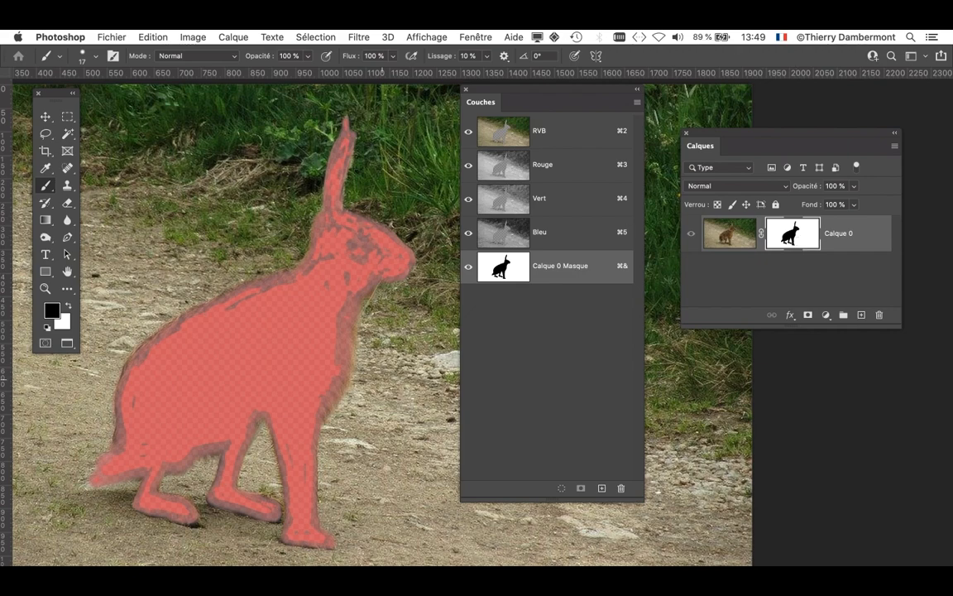
pyautogui.scroll(3, 257, 455)
pyautogui.scroll(4, 268, 444)
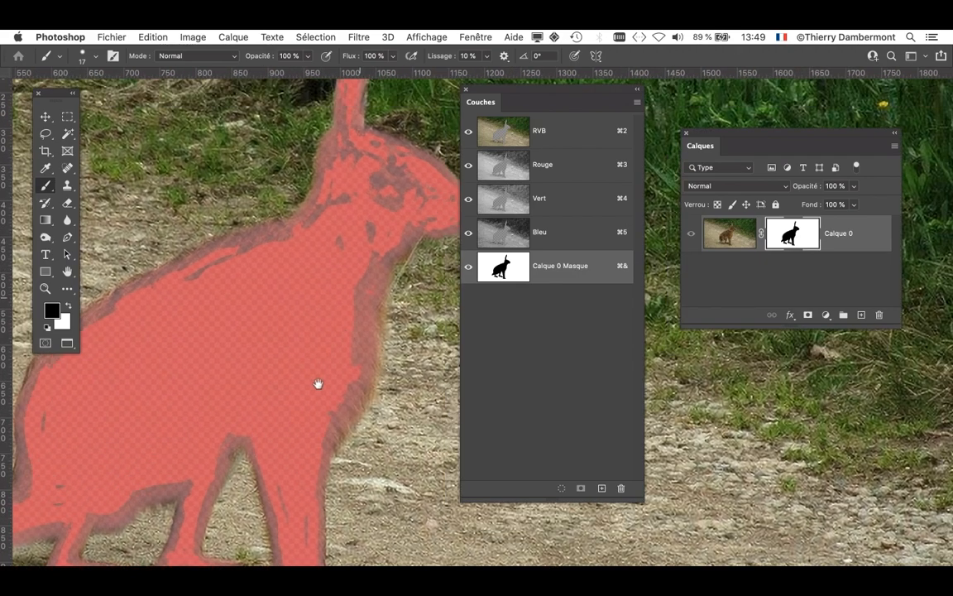
pyautogui.moveTo(387, 199); pyautogui.dragTo(339, 318)
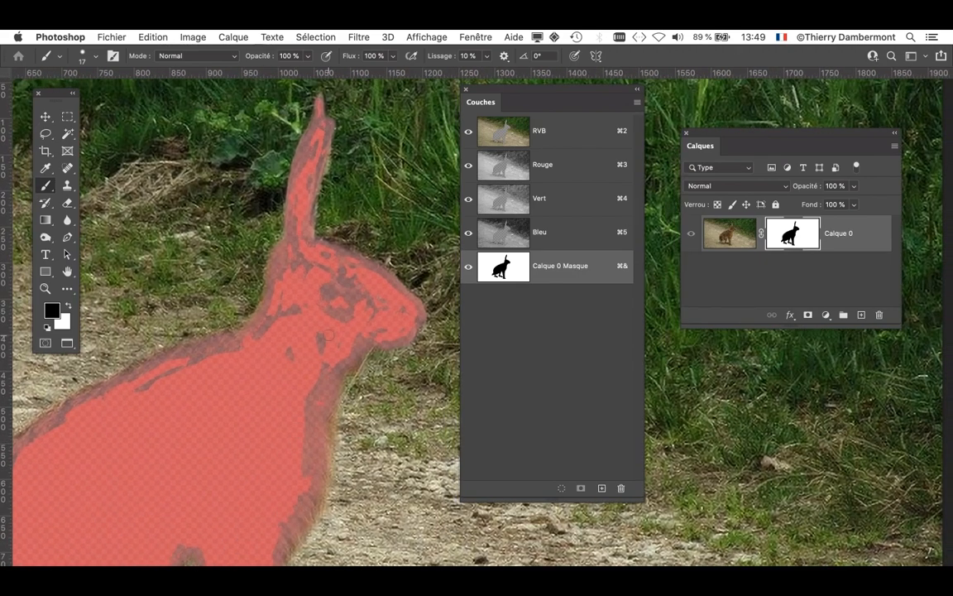
pyautogui.scroll(3, 340, 316)
pyautogui.scroll(-3, 348, 368)
pyautogui.scroll(-4, 347, 368)
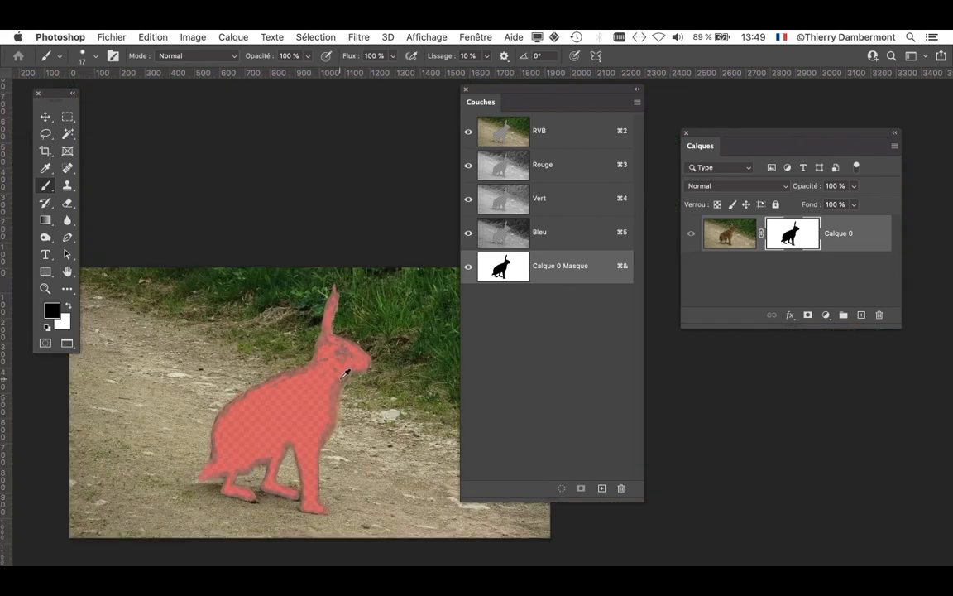
pyautogui.scroll(2, 342, 378)
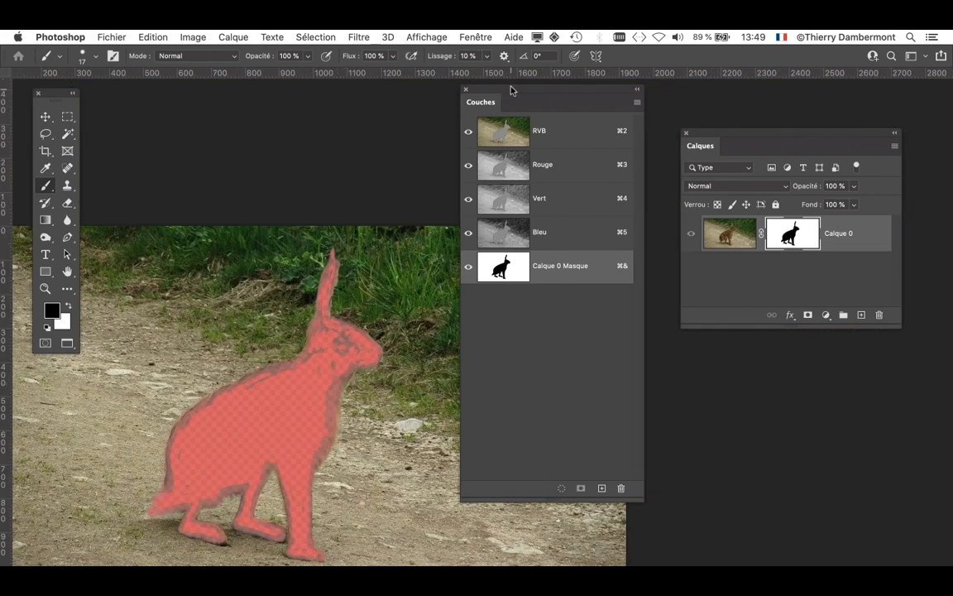
# Invert the layer mask of Calque 0 with the Négatif adjustment.
pyautogui.moveTo(508, 90); pyautogui.dragTo(523, 97)
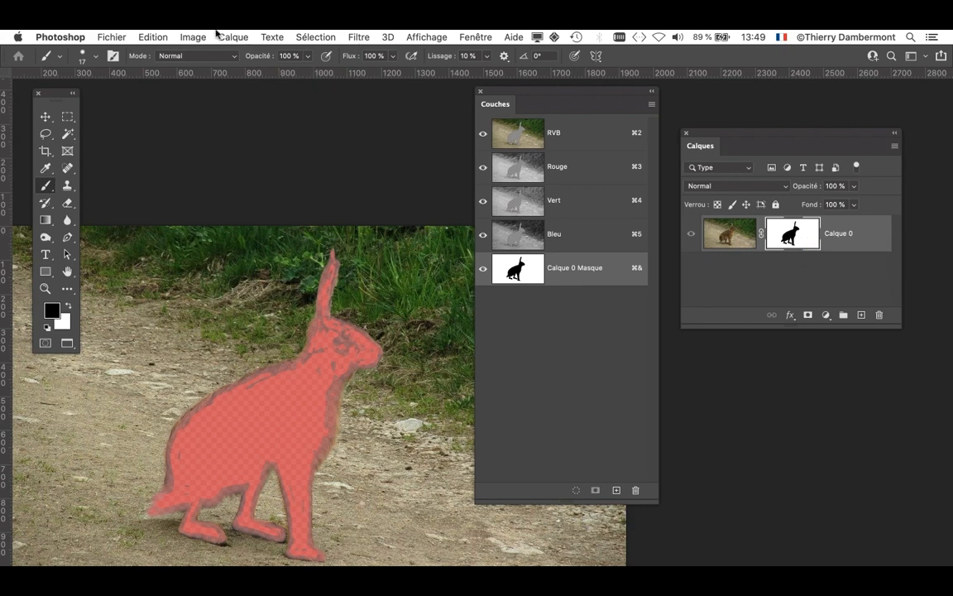
pyautogui.click(193, 36)
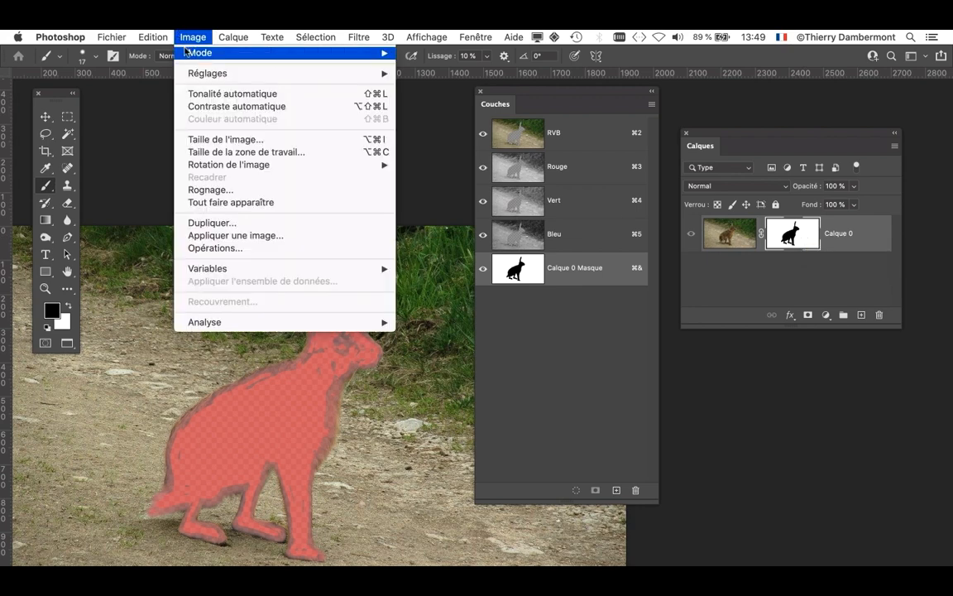
pyautogui.moveTo(203, 73)
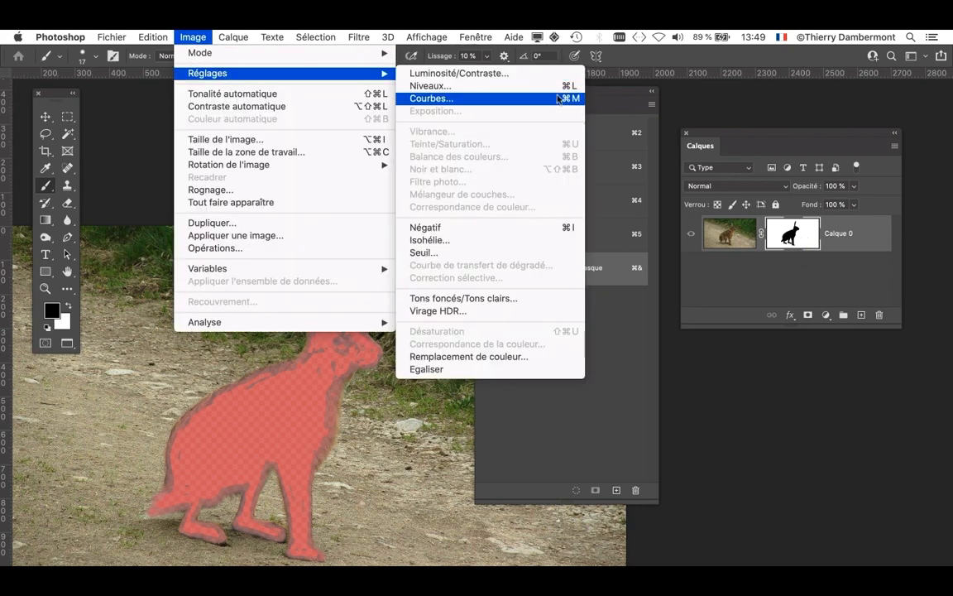
pyautogui.click(563, 226)
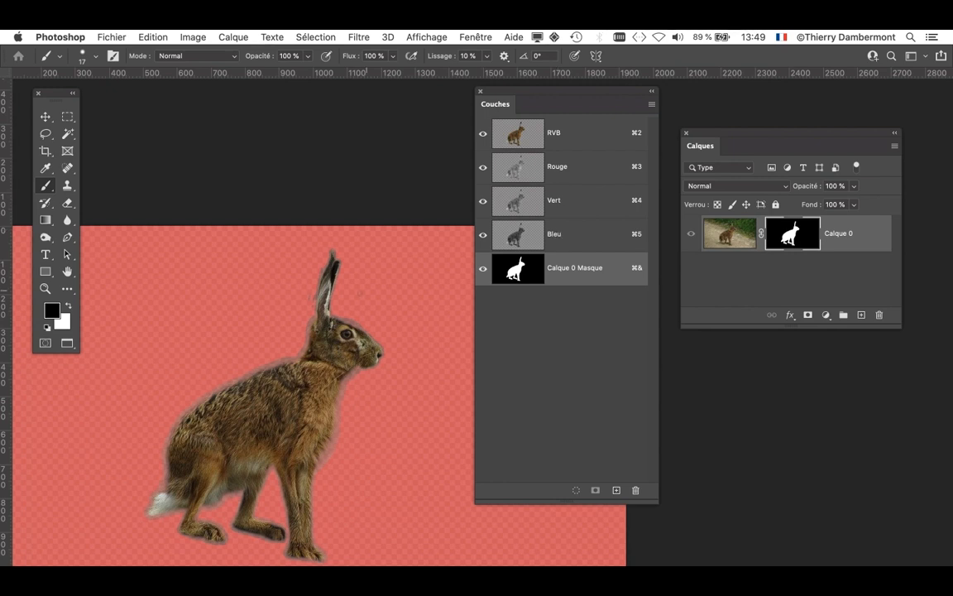
# Hide the Calque 0 Masque channel's red overlay and move the Couches panel clear of the hare.
pyautogui.scroll(3, 269, 381)
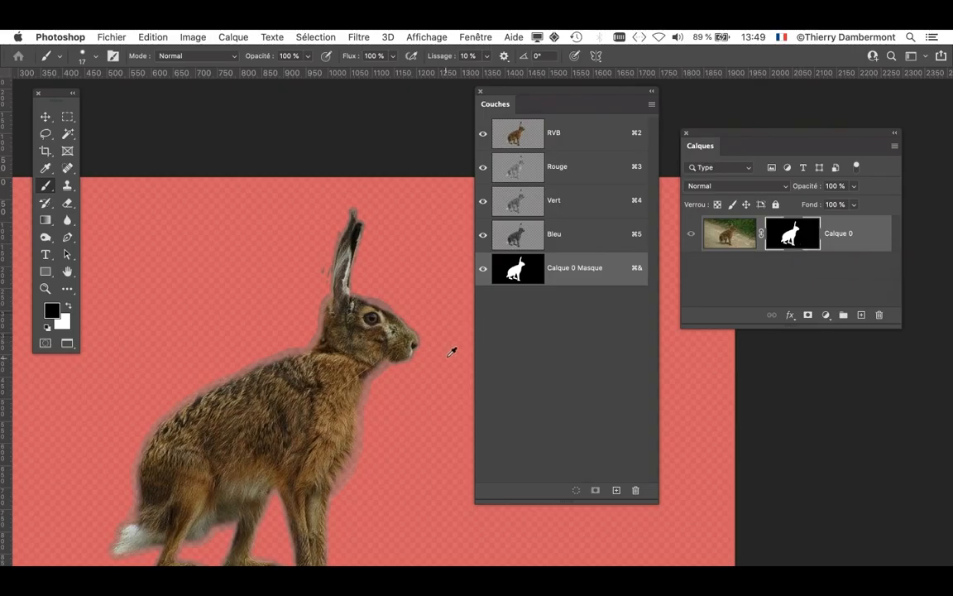
pyautogui.scroll(-4, 441, 354)
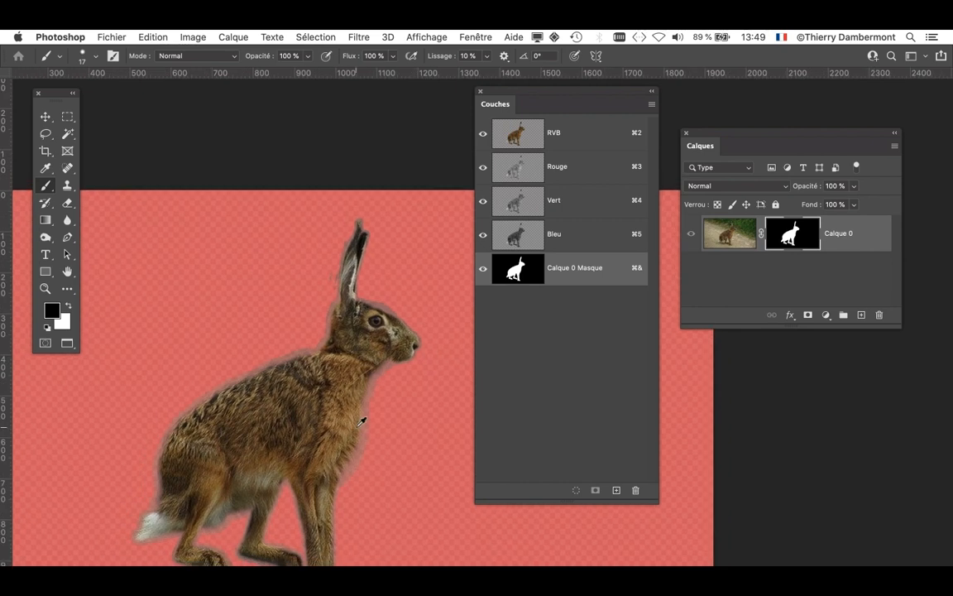
pyautogui.scroll(-2, 361, 422)
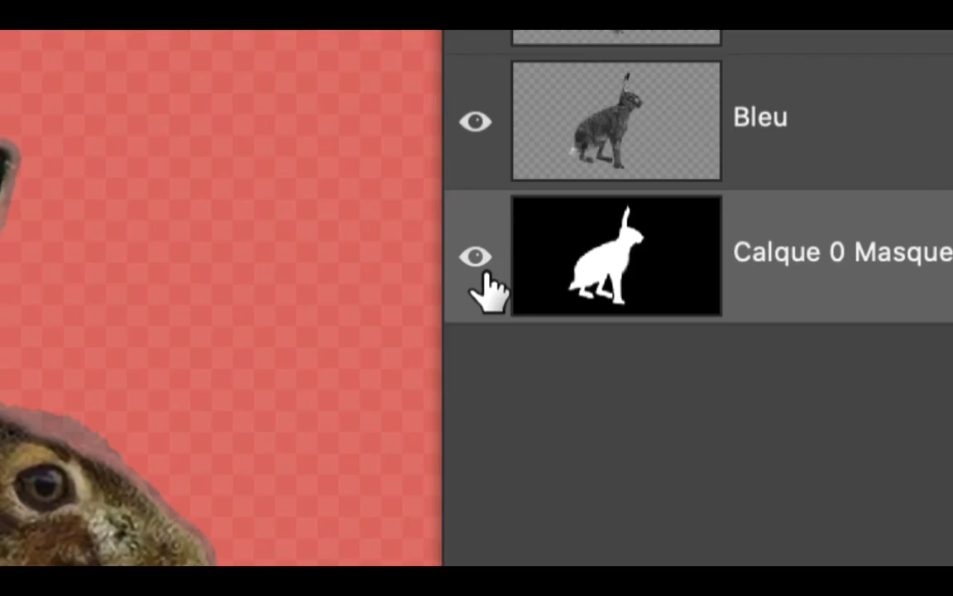
pyautogui.click(480, 273)
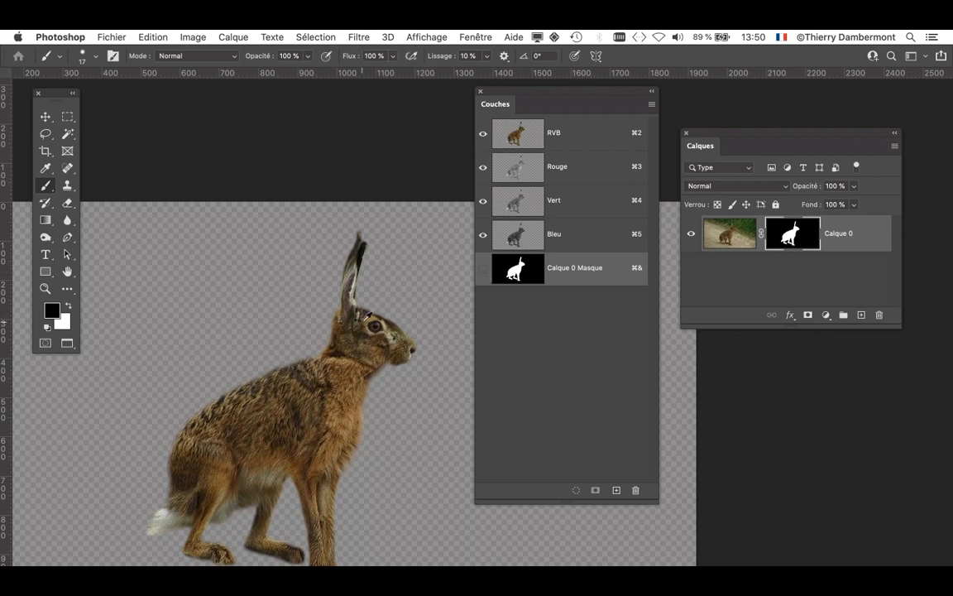
pyautogui.scroll(3, 372, 321)
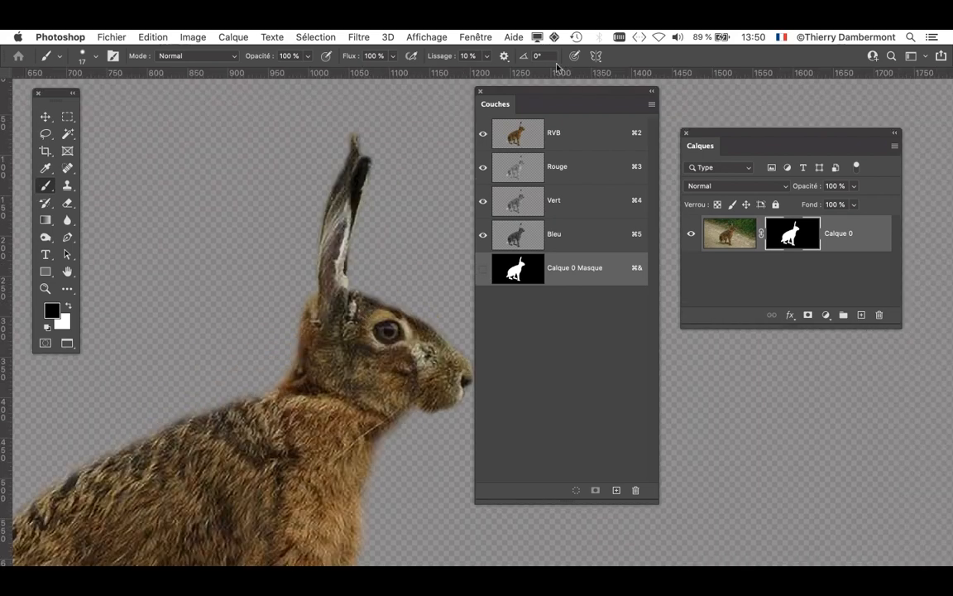
pyautogui.moveTo(521, 96); pyautogui.dragTo(801, 424)
pyautogui.moveTo(479, 350); pyautogui.dragTo(590, 220)
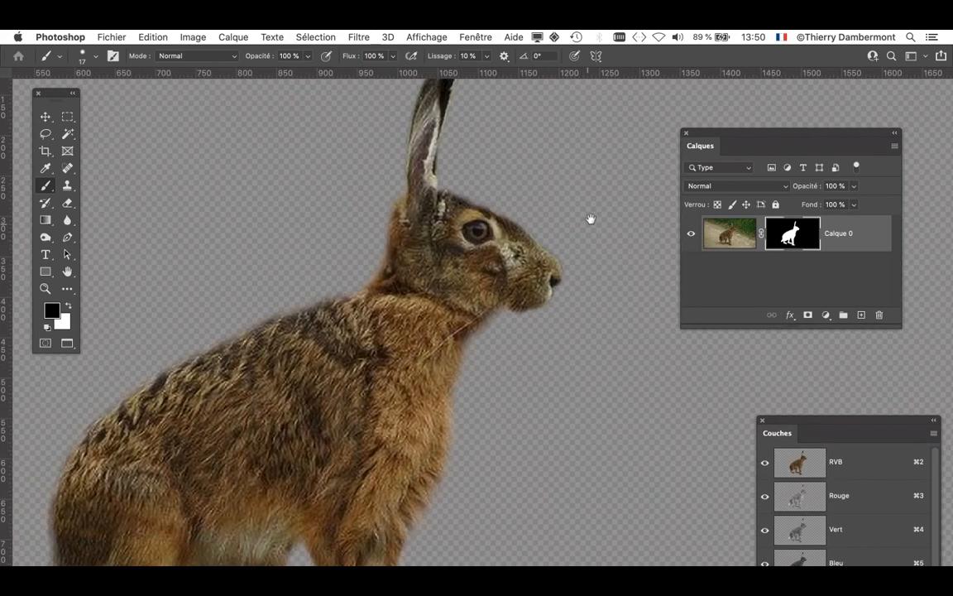
# Examine the cut-out hare's outline on the transparent background, from the head and chest down to the legs.
pyautogui.scroll(-5, 461, 324)
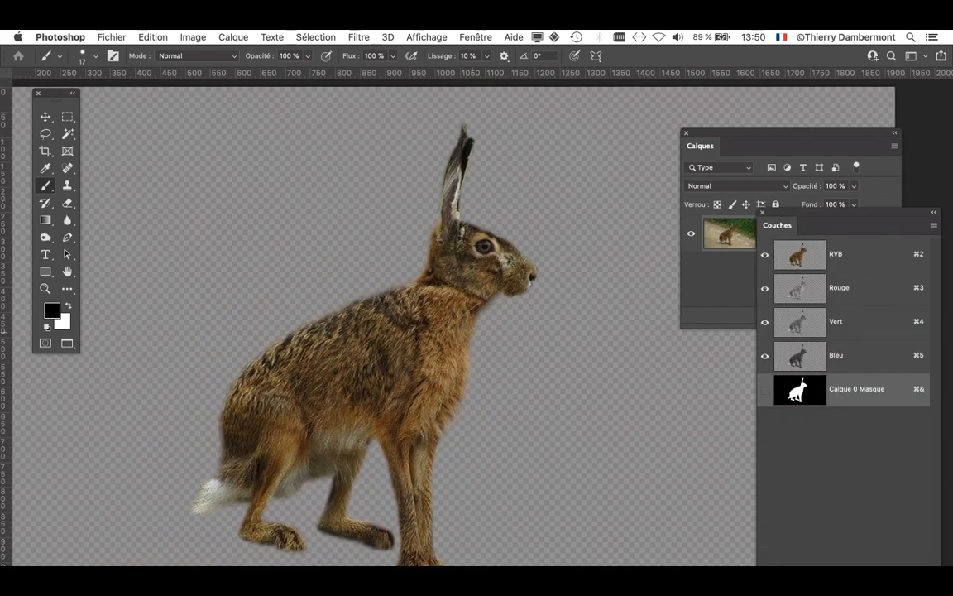
pyautogui.scroll(3, 440, 265)
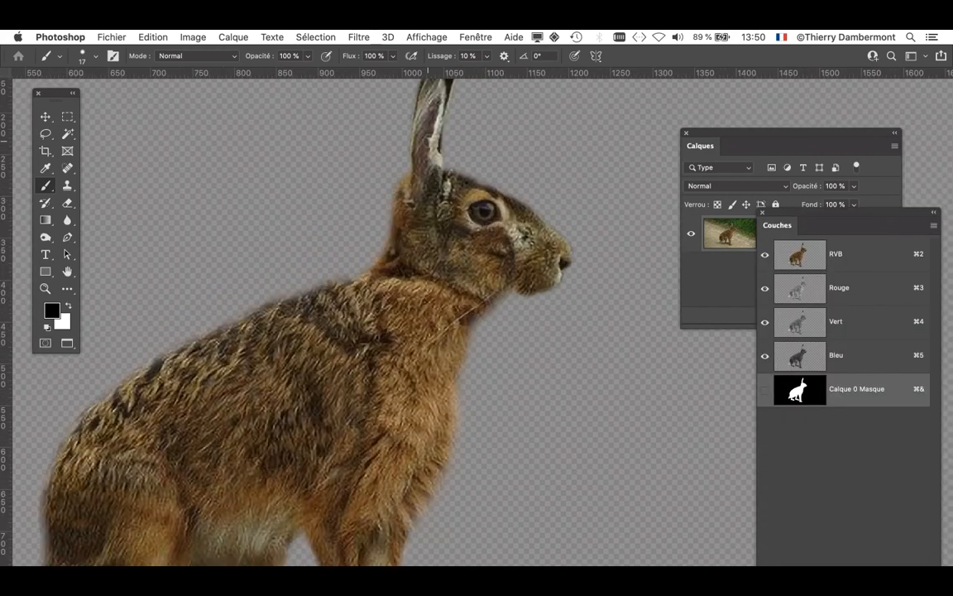
pyautogui.moveTo(467, 237)
pyautogui.mouseDown()
pyautogui.moveTo(434, 421)
pyautogui.moveTo(514, 196)
pyautogui.moveTo(527, 116)
pyautogui.mouseUp()
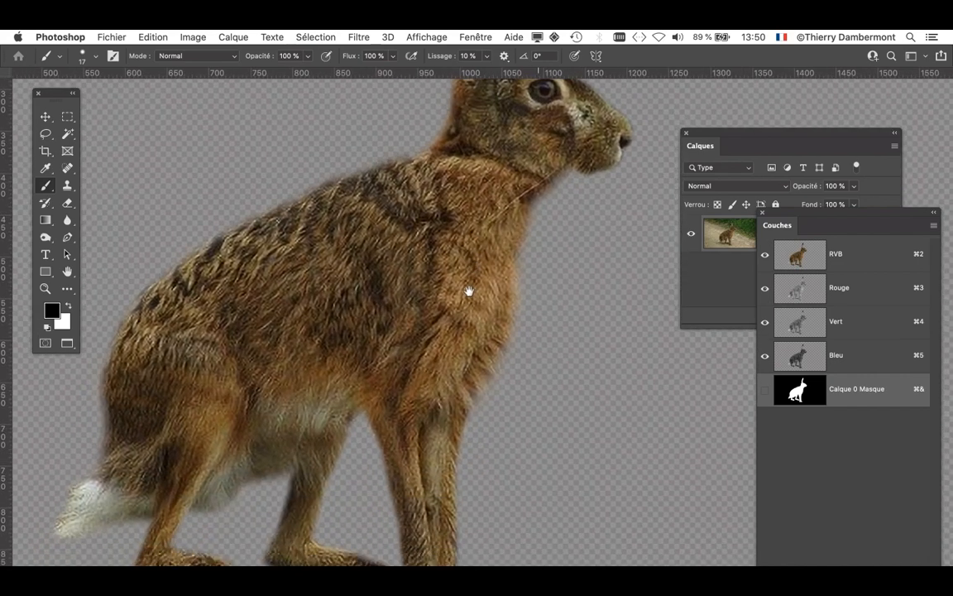
pyautogui.scroll(-2, 472, 281)
pyautogui.scroll(-1, 512, 346)
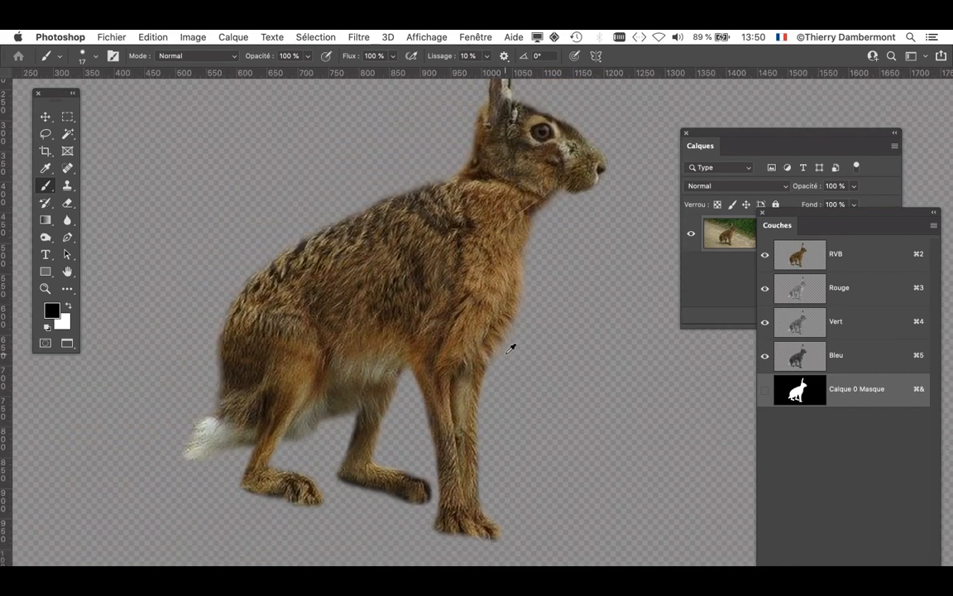
pyautogui.scroll(-1, 512, 348)
pyautogui.scroll(-2, 512, 346)
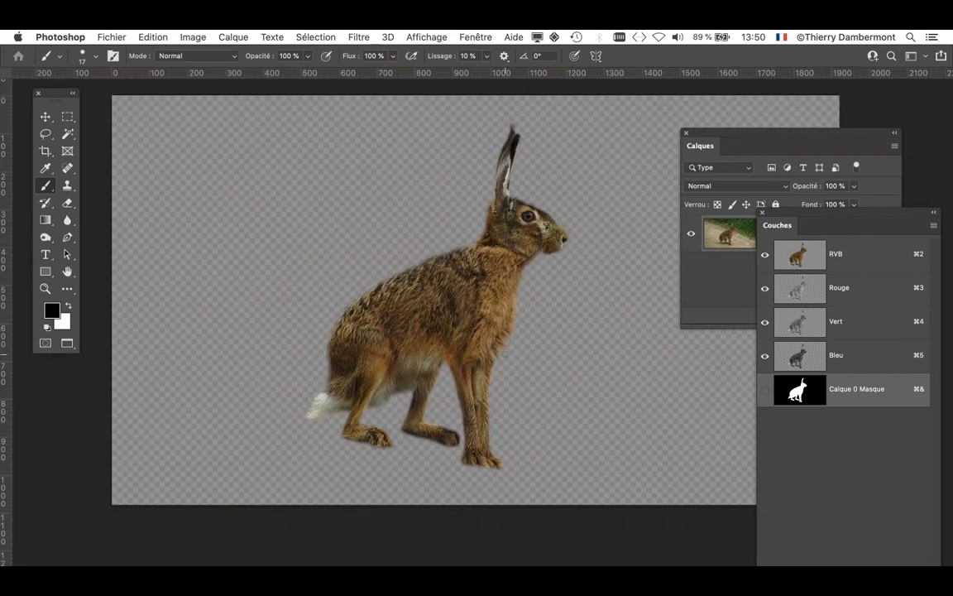
pyautogui.moveTo(500, 343); pyautogui.dragTo(401, 358)
# Save a new version of the document as hare-177669_960_720-02.psd in Photoshop format with layers kept.
pyautogui.click(111, 37)
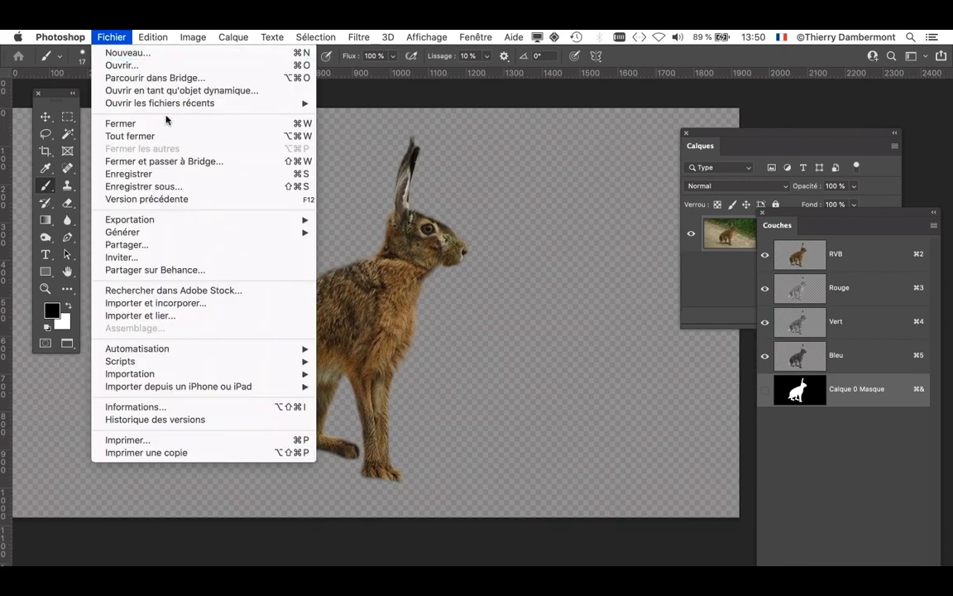
pyautogui.click(214, 188)
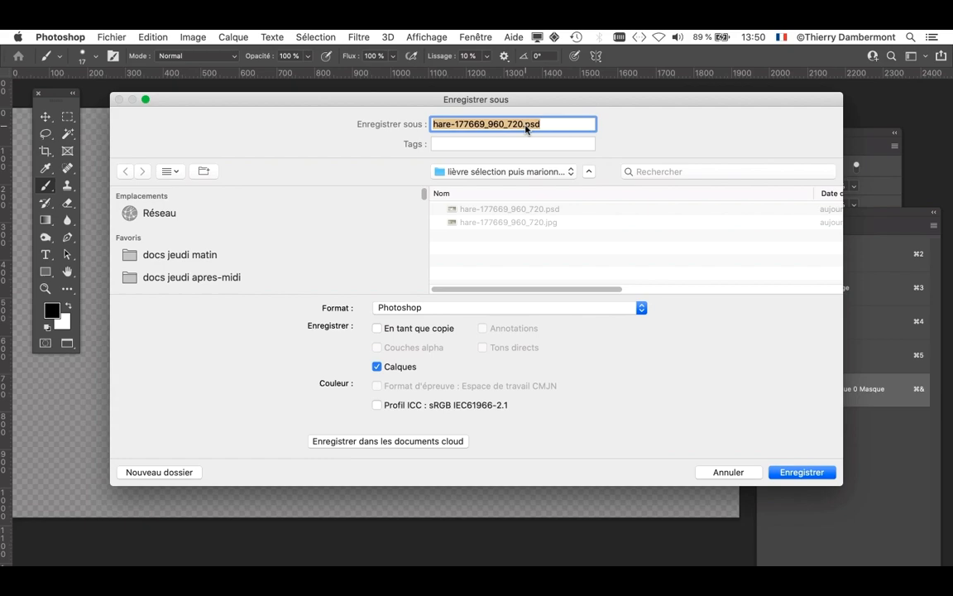
pyautogui.click(524, 124)
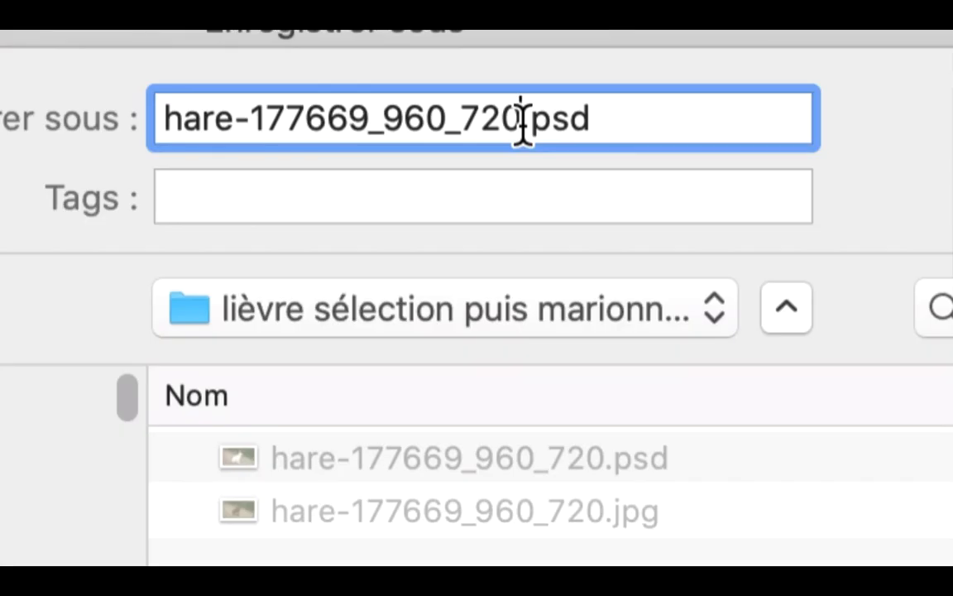
pyautogui.write('-')
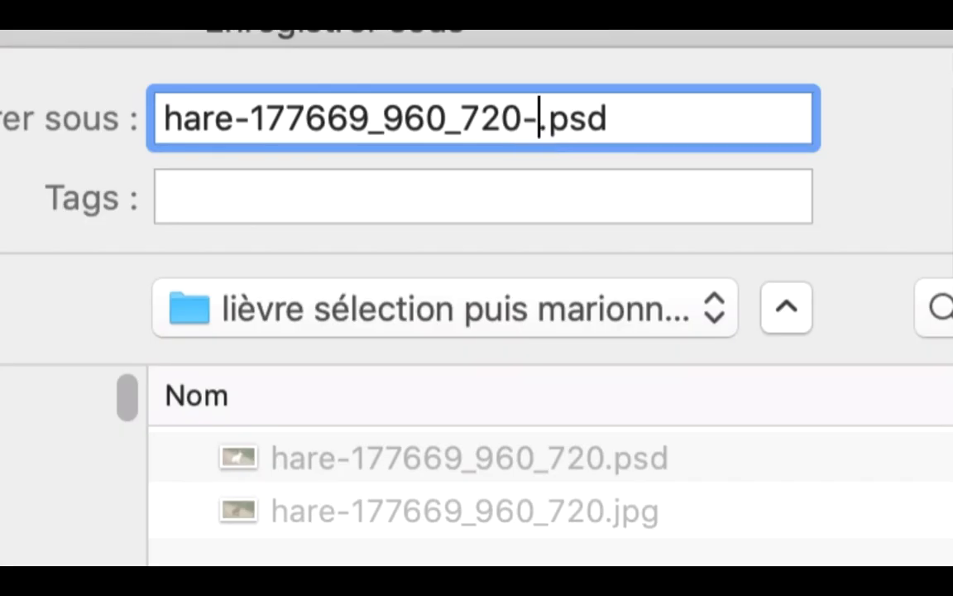
pyautogui.write('02')
pyautogui.press('Return')
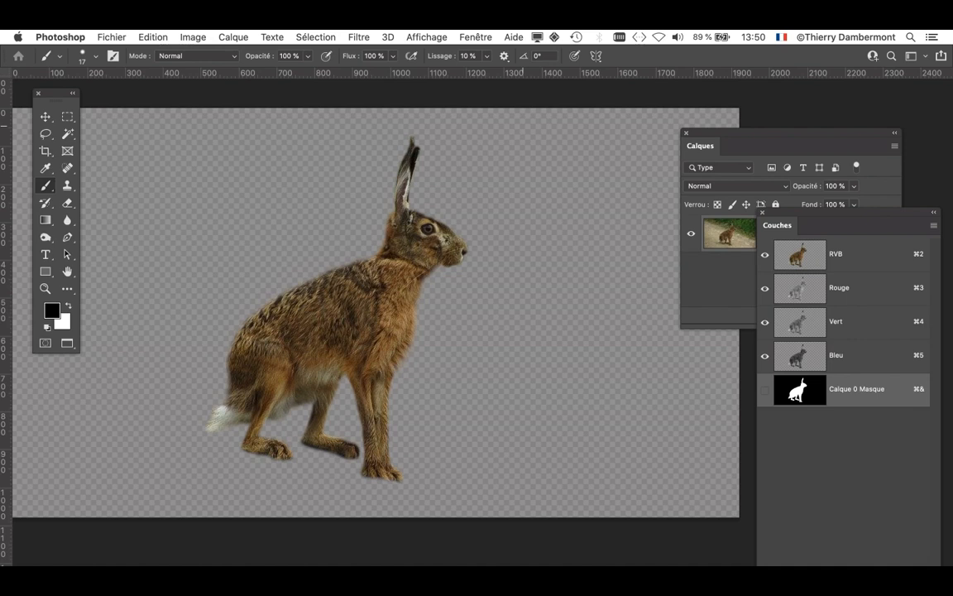
# Bring the Calques panel forward, switch to Finder, and open the doc mercredi apres-midi folder in a new window.
pyautogui.press('F7')
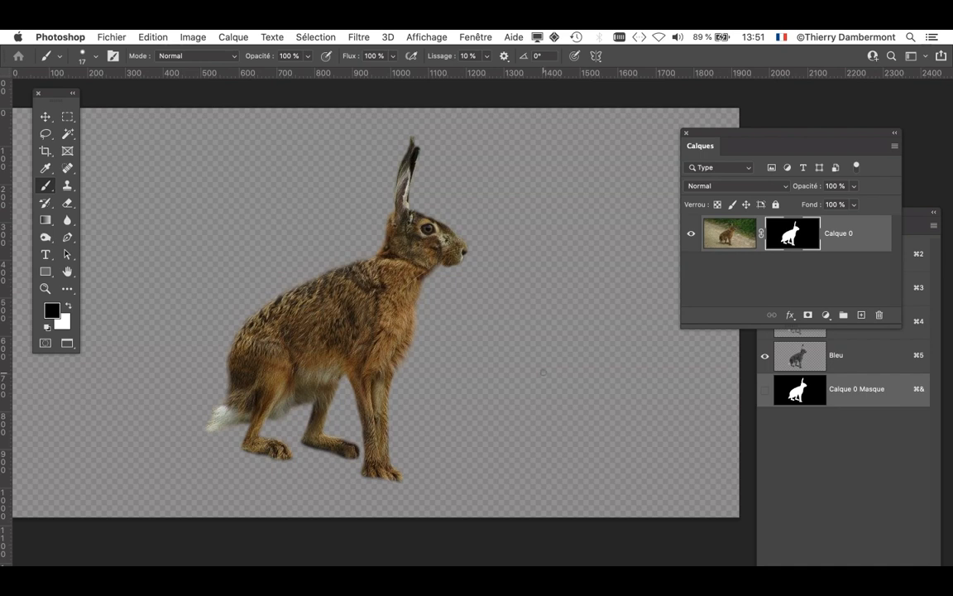
pyautogui.press('super+Tab')
pyautogui.press('super+Tab')
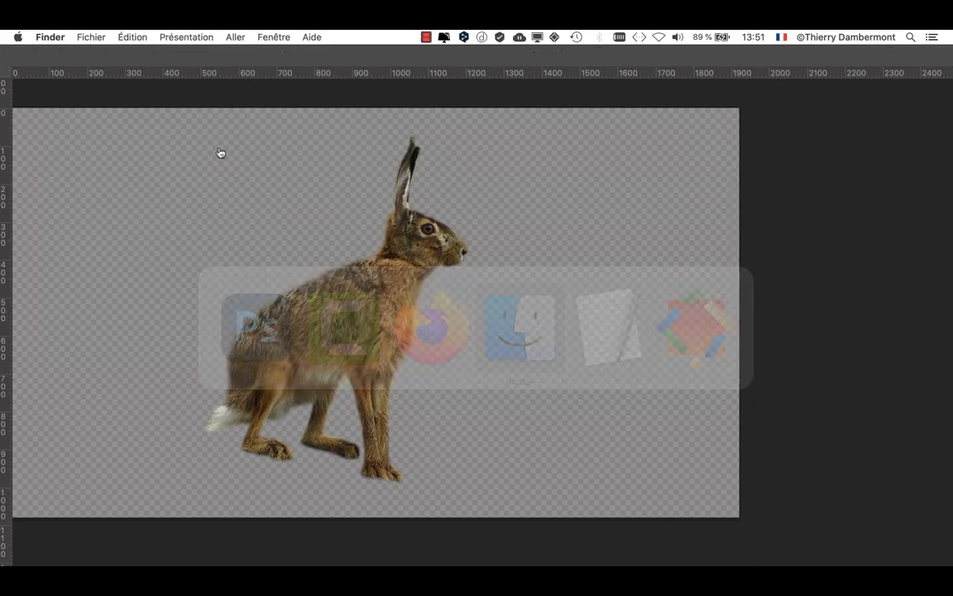
pyautogui.click(91, 37)
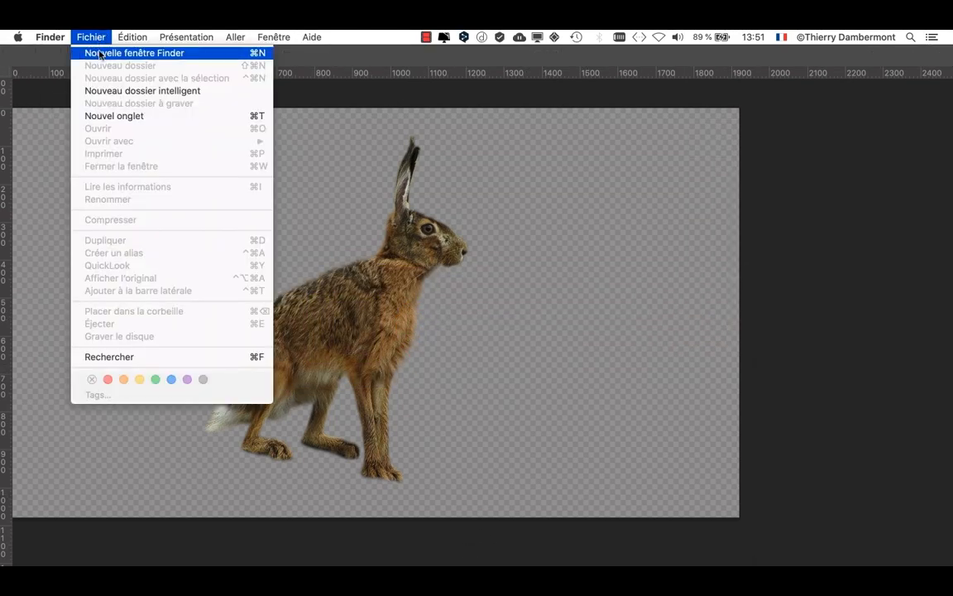
pyautogui.click(107, 52)
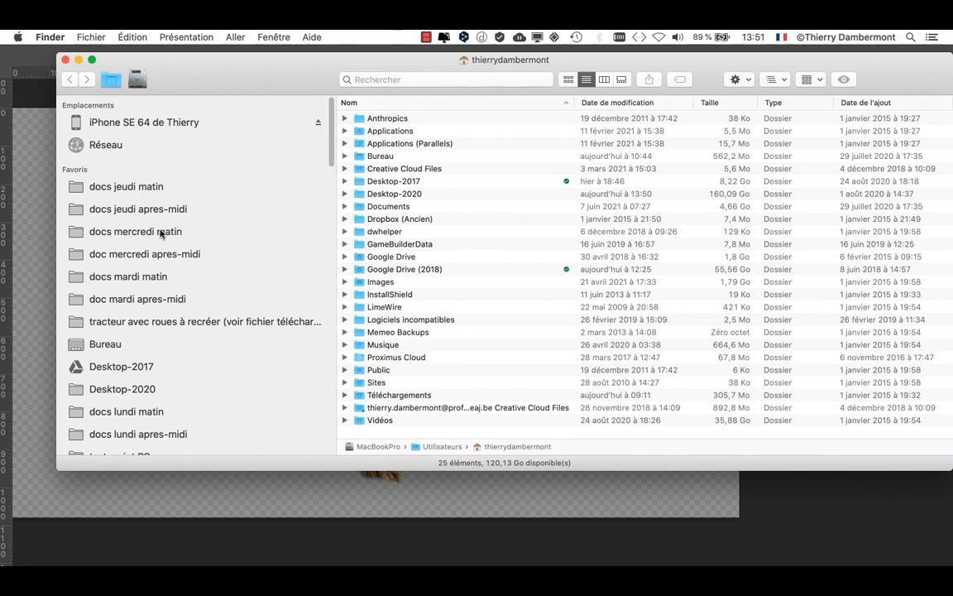
pyautogui.click(143, 234)
pyautogui.click(160, 254)
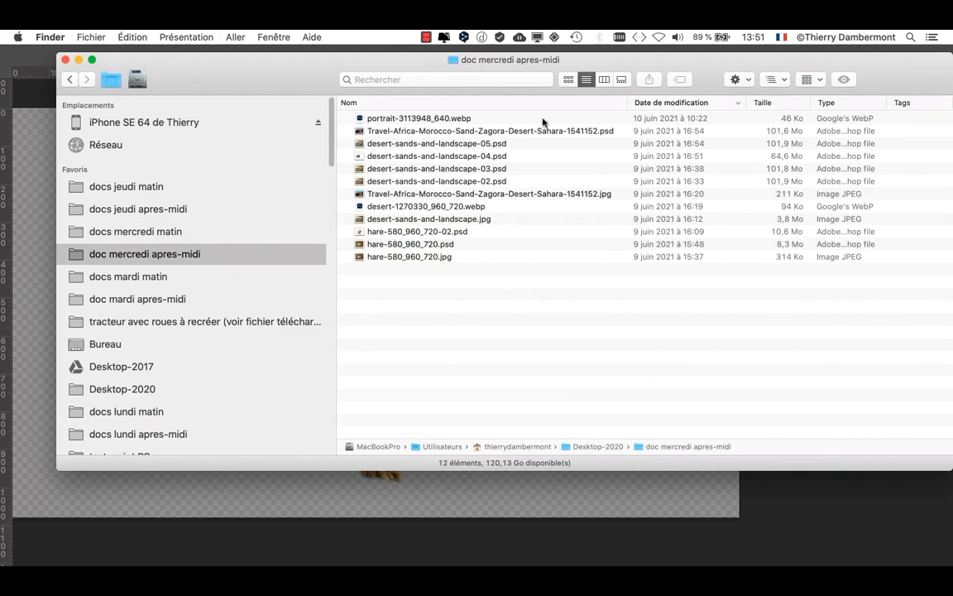
# Show the folder's files as icons and open desert-sands-and-landscape-05.psd in Photoshop.
pyautogui.click(567, 80)
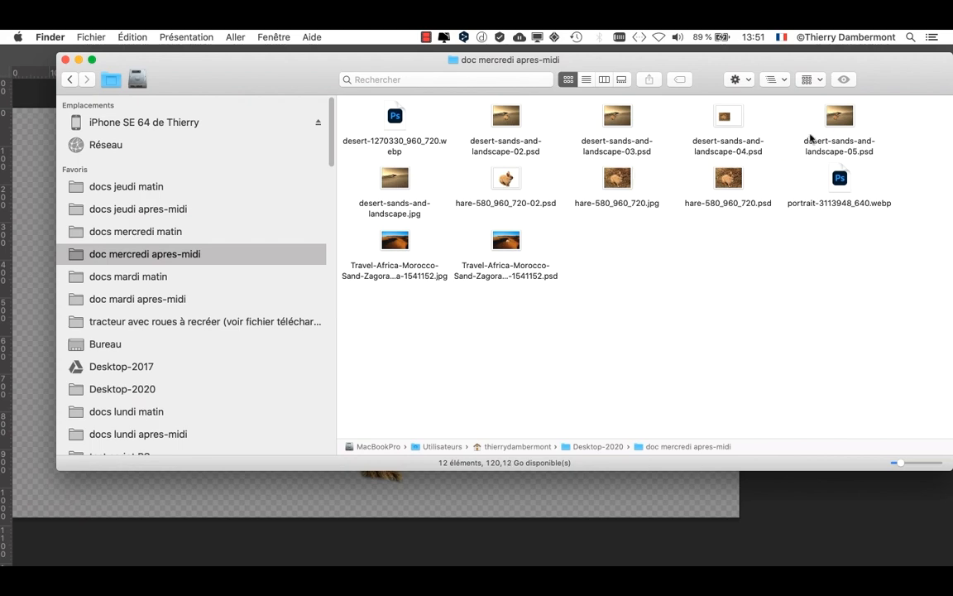
pyautogui.click(835, 120)
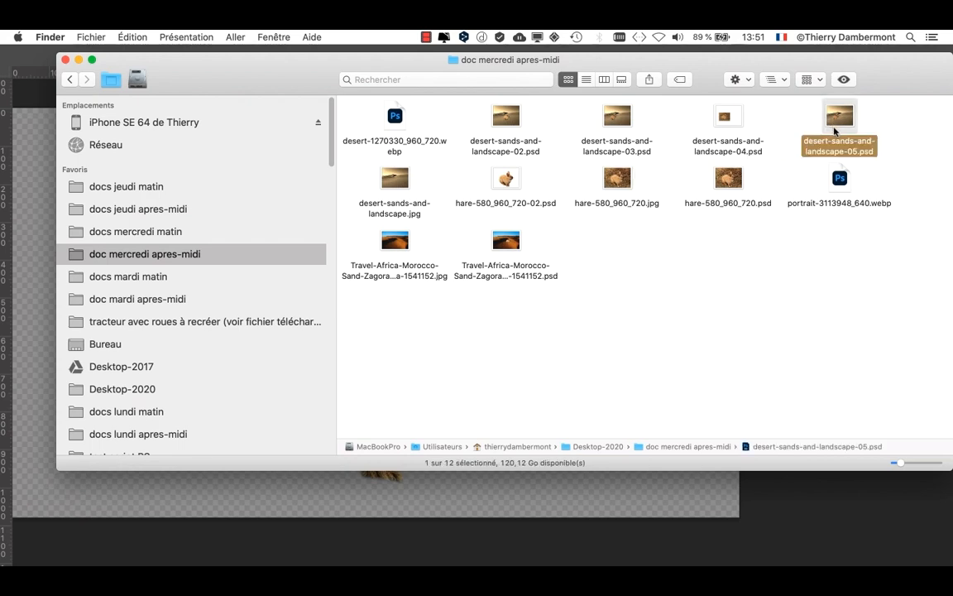
pyautogui.press('super+Tab')
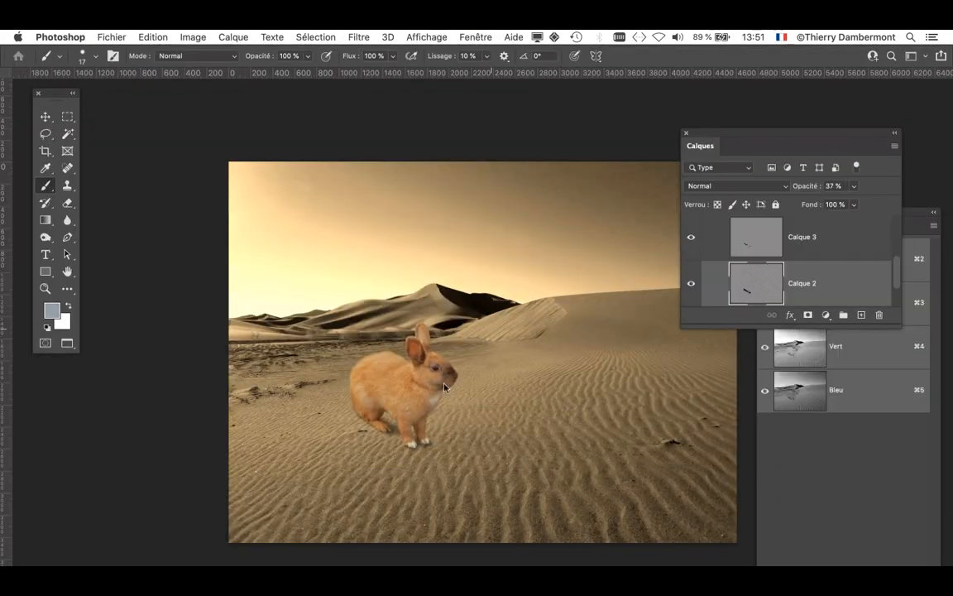
# Examine the rabbit's head and ears against the desert background.
pyautogui.keyDown('super'); pyautogui.click(422, 399); pyautogui.keyUp('super')
pyautogui.keyDown('super'); pyautogui.click(404, 409); pyautogui.keyUp('super')
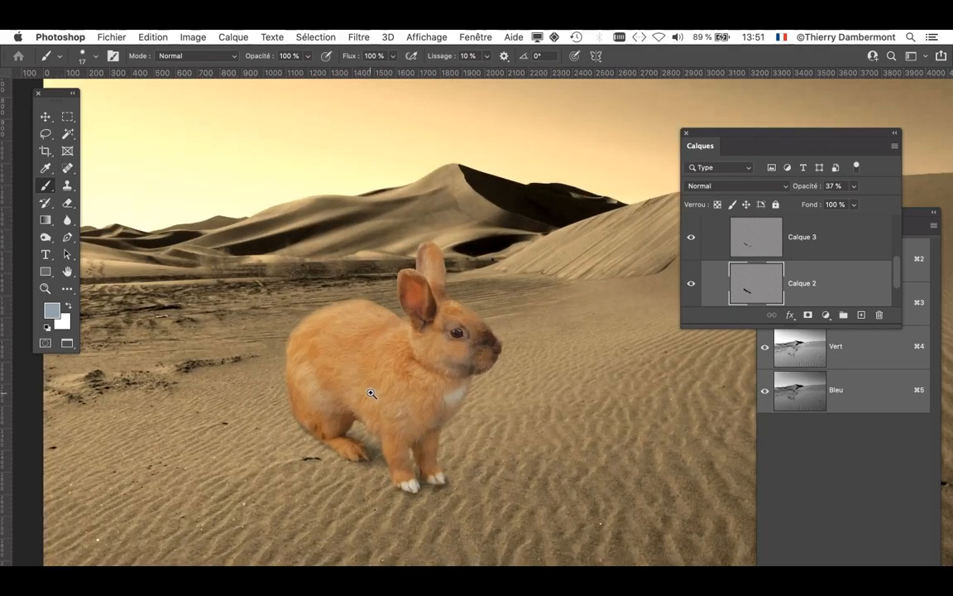
pyautogui.keyDown('super'); pyautogui.click(367, 393); pyautogui.keyUp('super')
pyautogui.keyDown('super'); pyautogui.click(415, 372); pyautogui.keyUp('super')
pyautogui.moveTo(413, 377); pyautogui.dragTo(297, 482)
pyautogui.moveTo(398, 332); pyautogui.dragTo(360, 381)
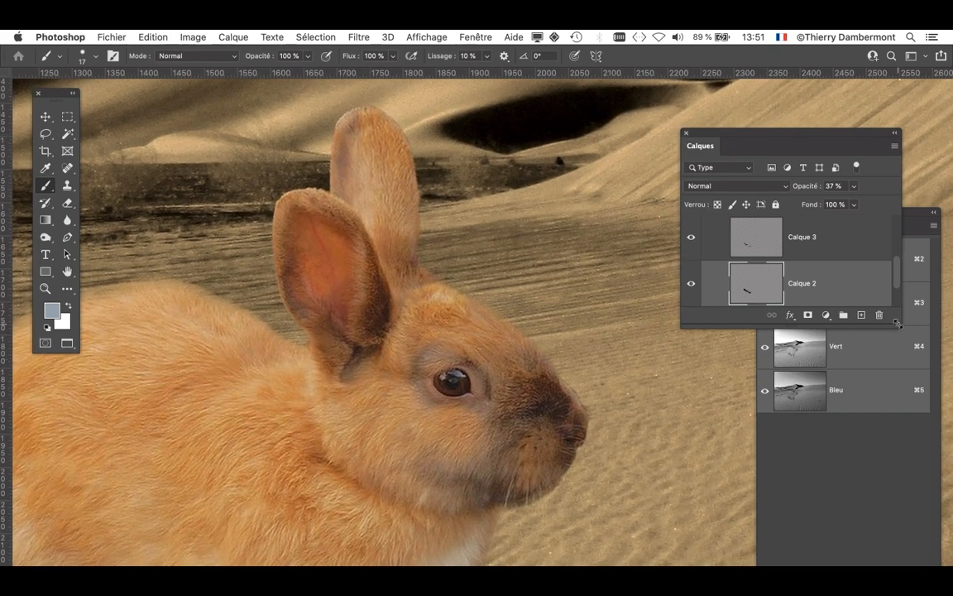
# Extend the Calques panel and display Calque 1's layer mask alone to inspect the edges around the rabbit's head and back.
pyautogui.moveTo(903, 327); pyautogui.dragTo(912, 564)
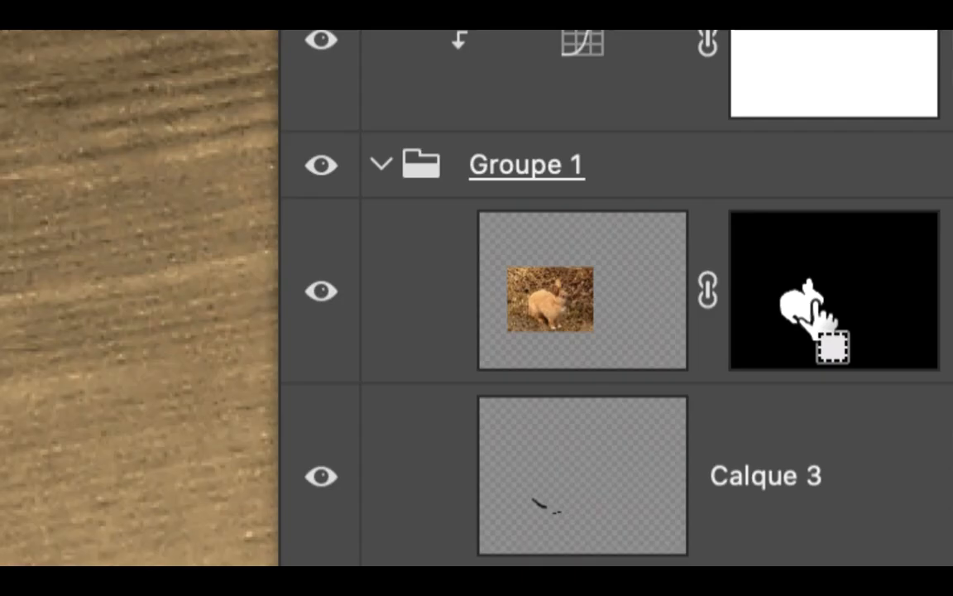
pyautogui.keyDown('super'); pyautogui.click(812, 305); pyautogui.keyUp('super')
pyautogui.click(813, 313)
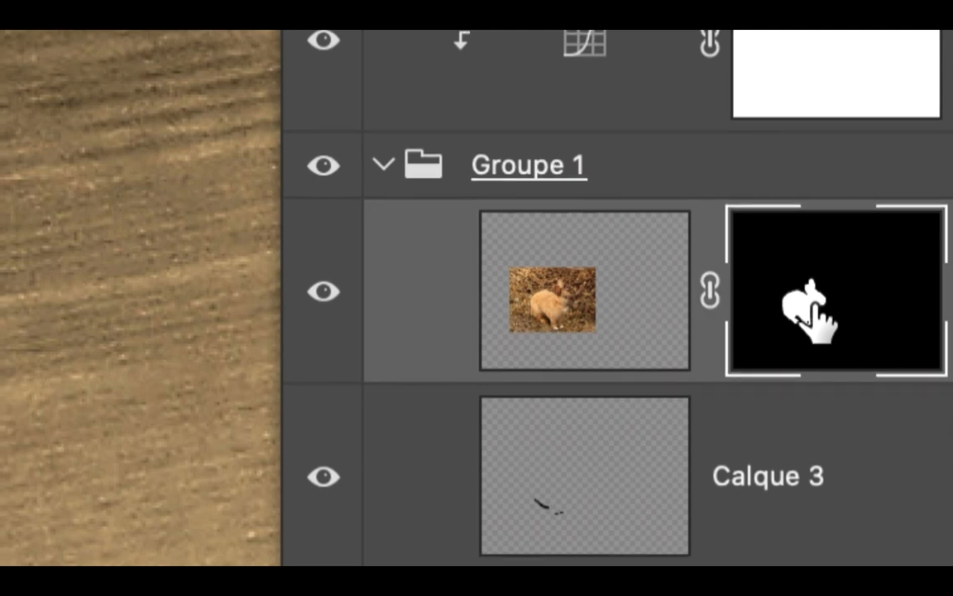
pyautogui.keyDown('alt'); pyautogui.click(813, 313); pyautogui.keyUp('alt')
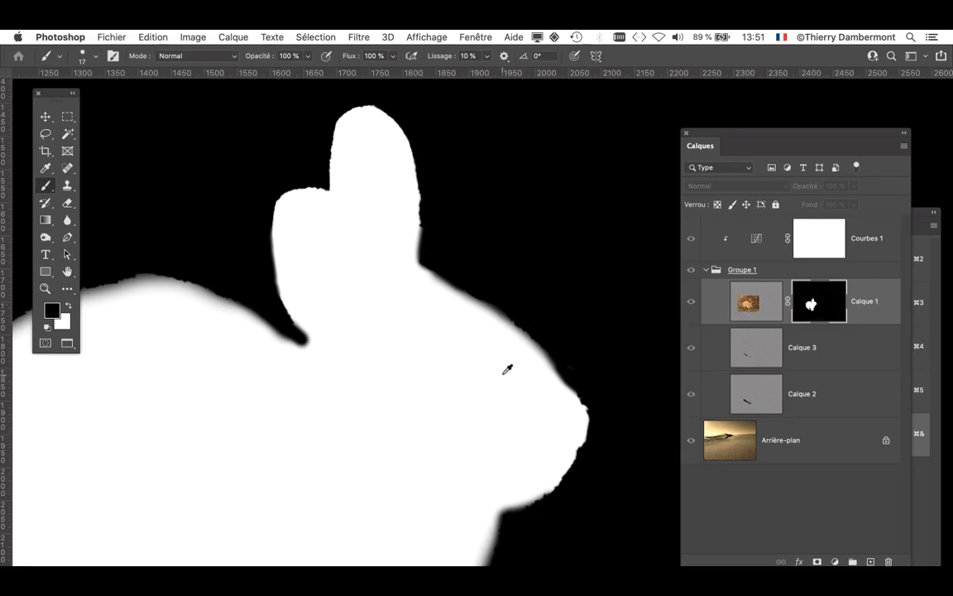
pyautogui.scroll(-3, 503, 374)
pyautogui.moveTo(410, 381); pyautogui.dragTo(459, 310)
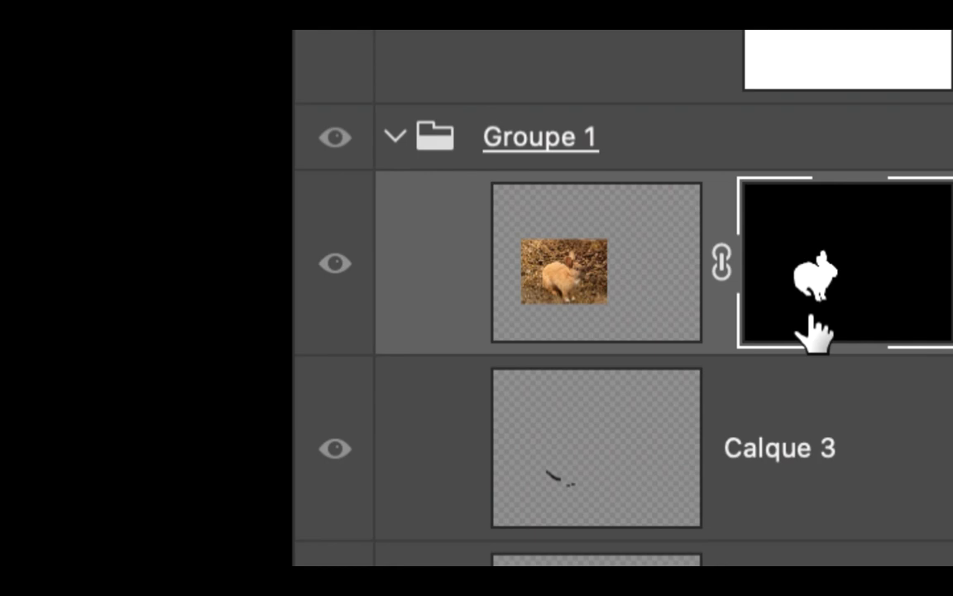
# Return to the composite and compare the rabbit's chest, legs and hindquarters with Calque 1's layer mask.
pyautogui.keyDown('alt'); pyautogui.click(811, 317); pyautogui.keyUp('alt')
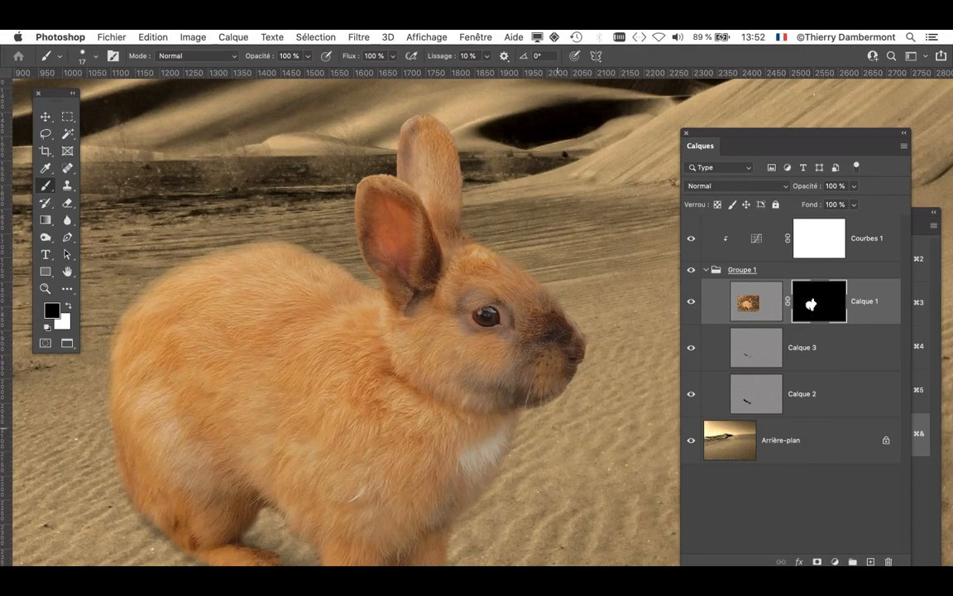
pyautogui.moveTo(554, 405); pyautogui.dragTo(573, 317)
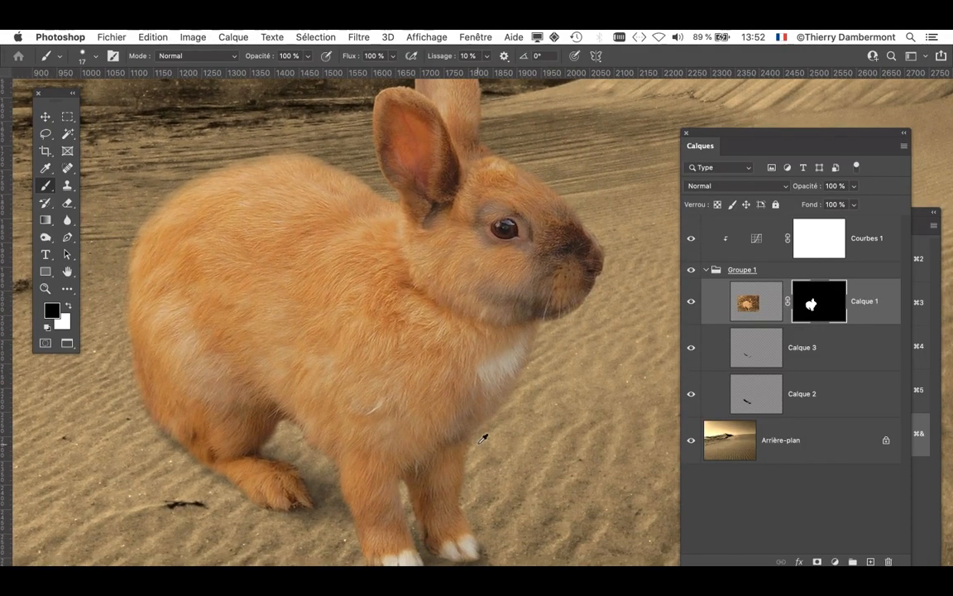
pyautogui.moveTo(495, 407); pyautogui.dragTo(502, 398)
pyautogui.moveTo(360, 362); pyautogui.dragTo(500, 348)
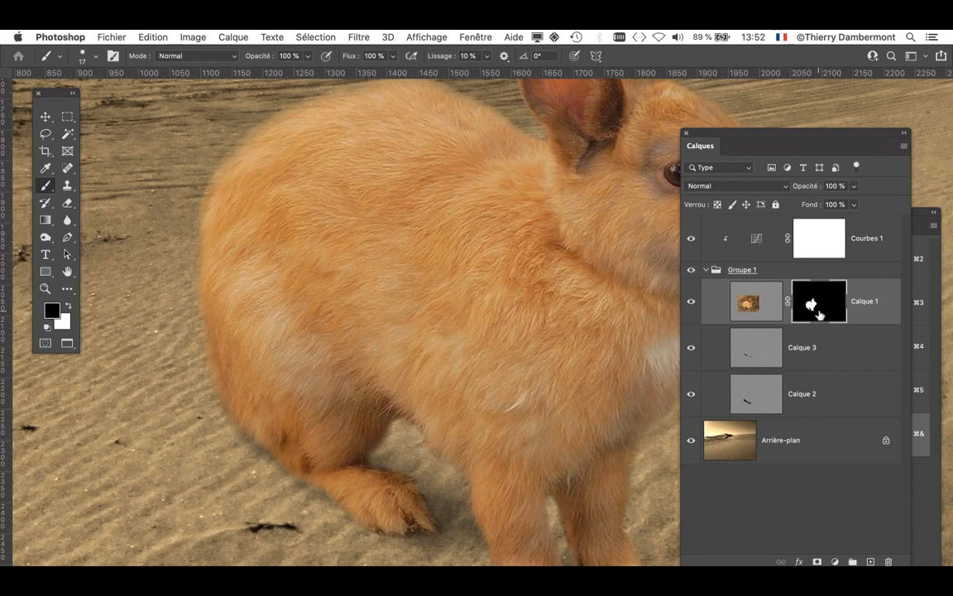
pyautogui.keyDown('alt'); pyautogui.click(818, 314); pyautogui.keyUp('alt')
pyautogui.keyDown('alt'); pyautogui.click(818, 314); pyautogui.keyUp('alt')
# Compare the fur along the rabbit's back with Calque 1's layer mask, and review the whole desert composite.
pyautogui.moveTo(216, 194); pyautogui.dragTo(232, 288)
pyautogui.scroll(2, 256, 248)
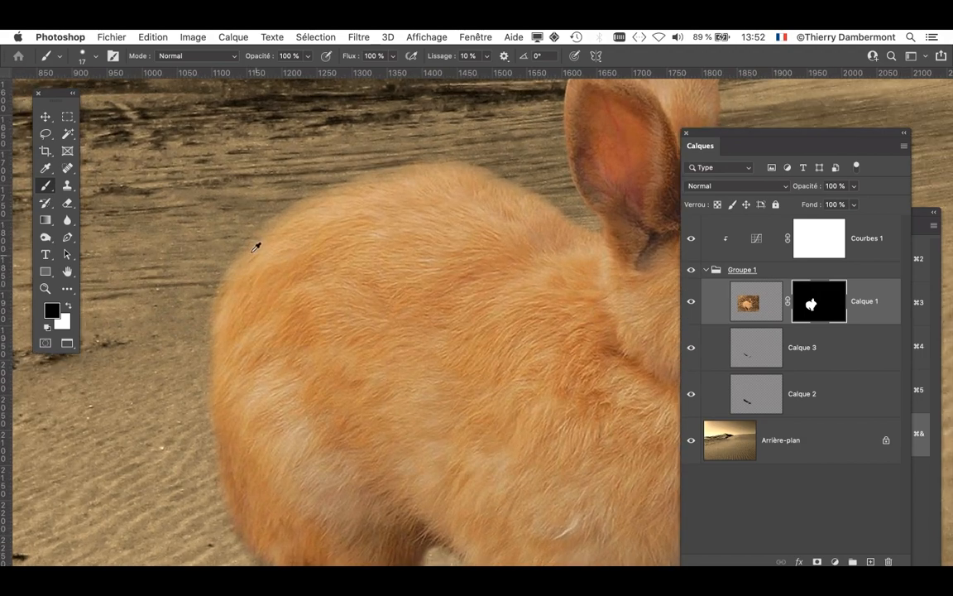
pyautogui.keyDown('alt'); pyautogui.click(807, 314); pyautogui.keyUp('alt')
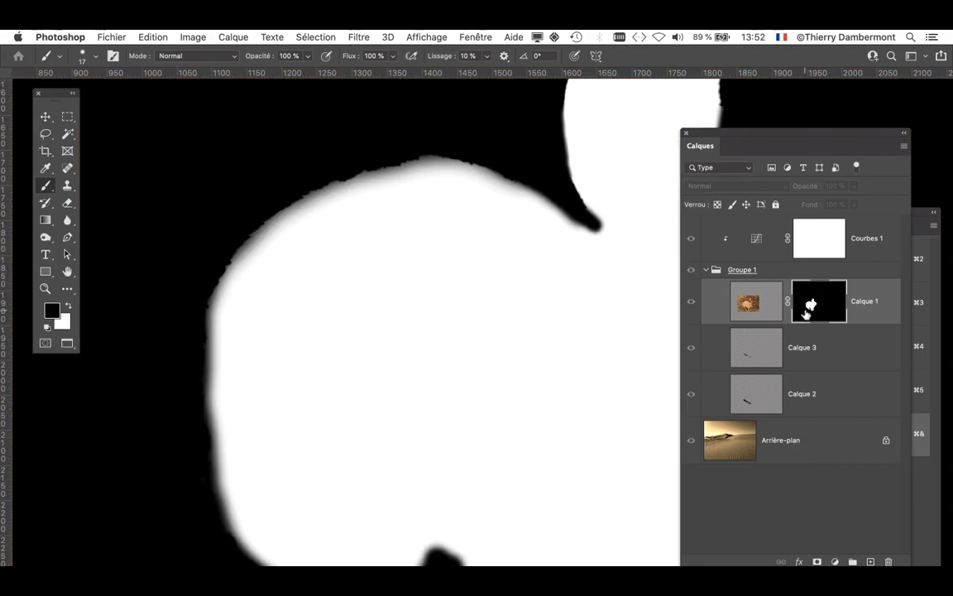
pyautogui.keyDown('alt'); pyautogui.click(806, 314); pyautogui.keyUp('alt')
pyautogui.moveTo(466, 388); pyautogui.dragTo(428, 283)
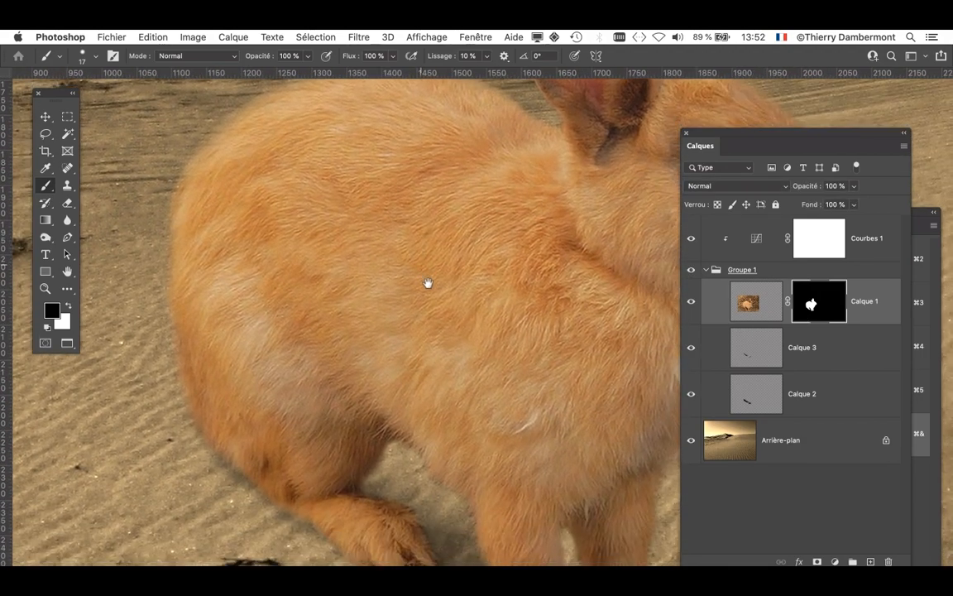
pyautogui.moveTo(537, 448); pyautogui.dragTo(362, 363)
pyautogui.scroll(-3, 405, 389)
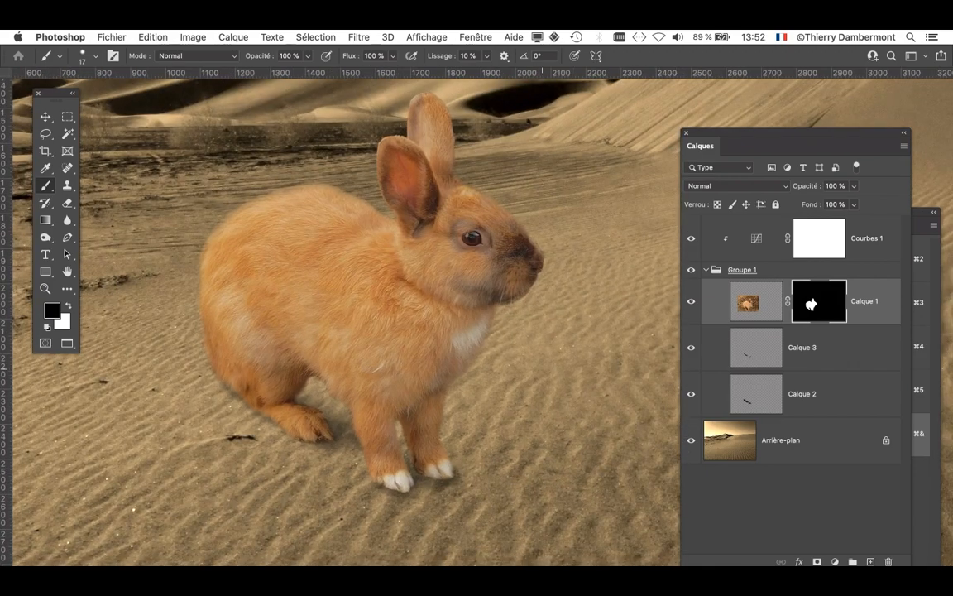
pyautogui.scroll(-4, 496, 320)
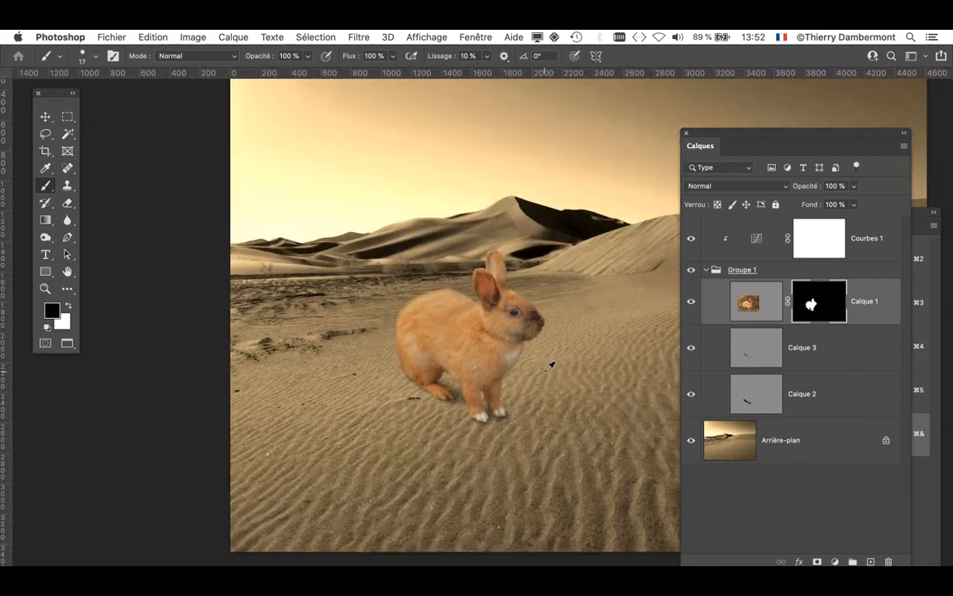
# Return to the cut-out hare document, frame the whole animal, and show the Calques panel.
pyautogui.hotkey('ctrl', 'Tab')
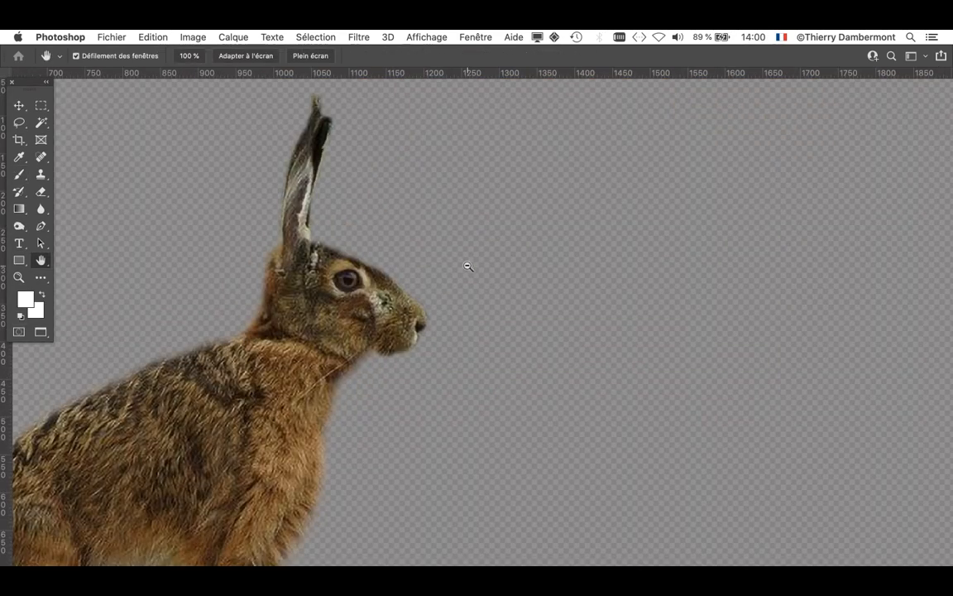
pyautogui.scroll(-3, 465, 265)
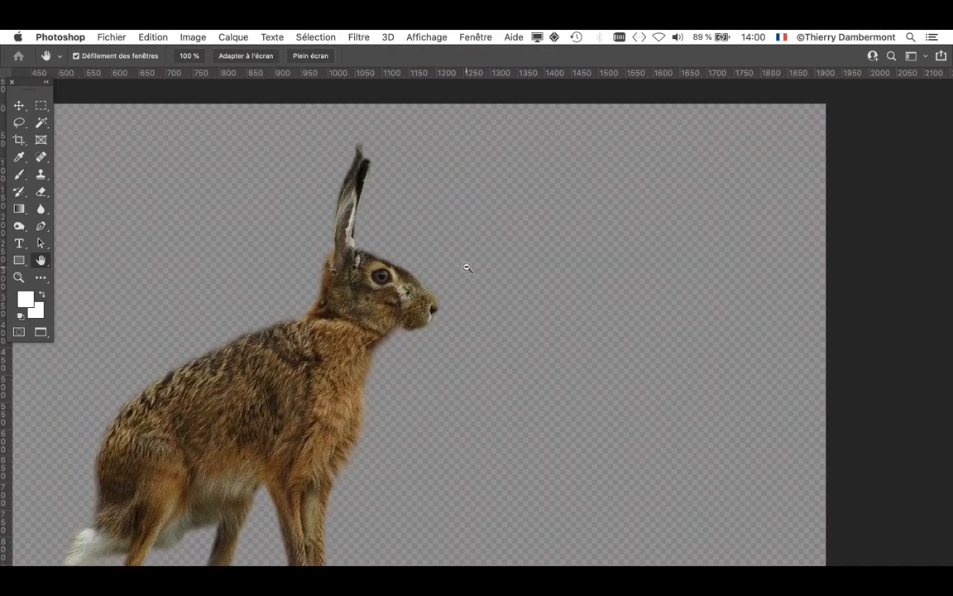
pyautogui.moveTo(383, 359); pyautogui.dragTo(418, 307)
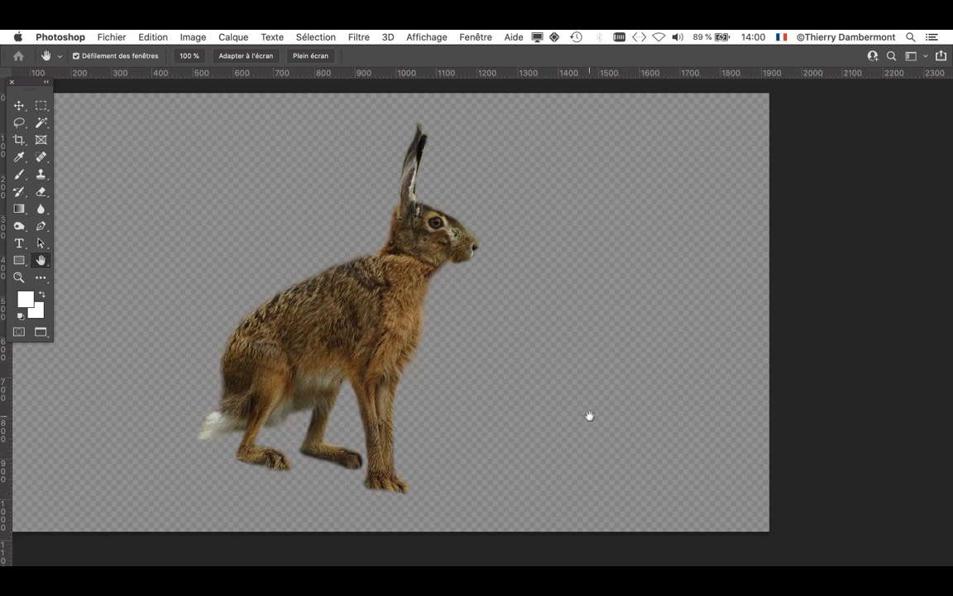
pyautogui.click(475, 36)
pyautogui.click(519, 169)
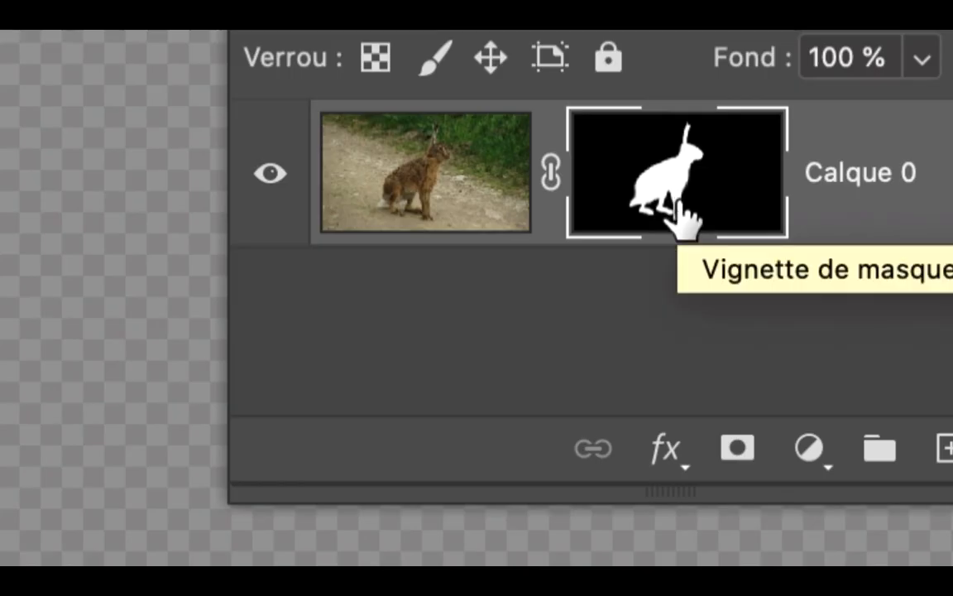
# Disable and re-enable the layer mask of Calque 0, and move the Calques panel farther from the hare.
pyautogui.keyDown('shift'); pyautogui.click(683, 219); pyautogui.keyUp('shift')
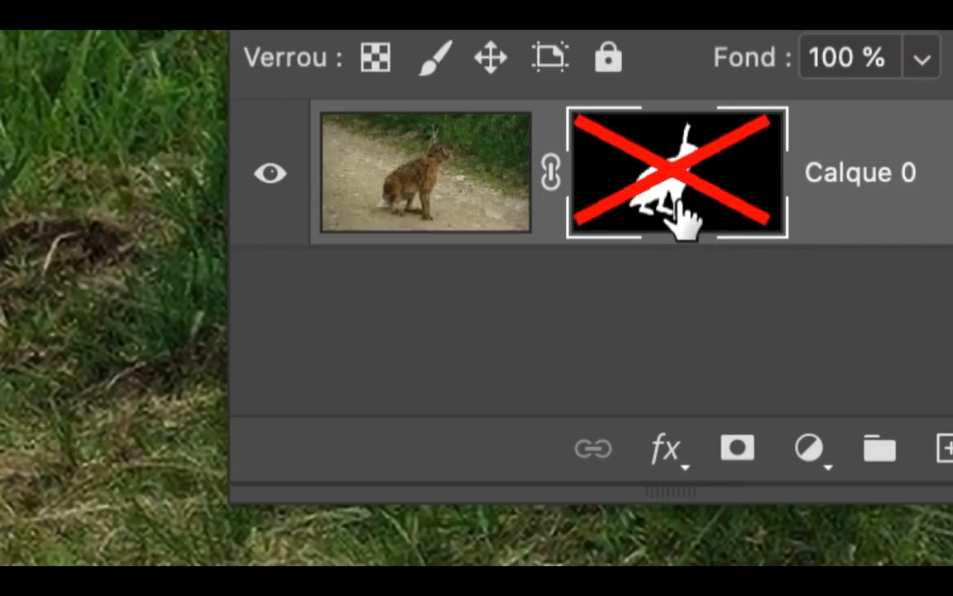
pyautogui.keyDown('shift'); pyautogui.click(680, 220); pyautogui.keyUp('shift')
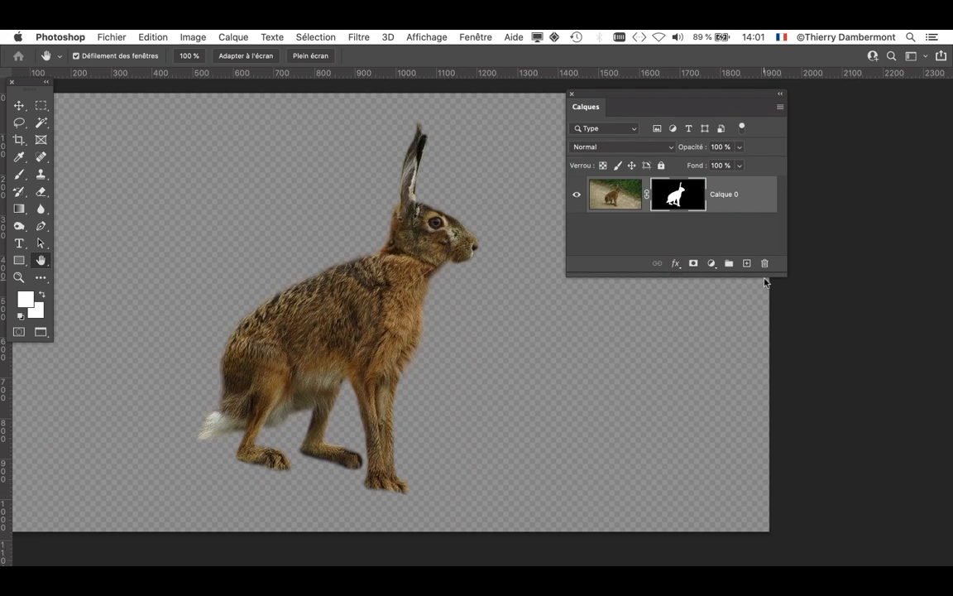
pyautogui.moveTo(702, 96); pyautogui.dragTo(800, 127)
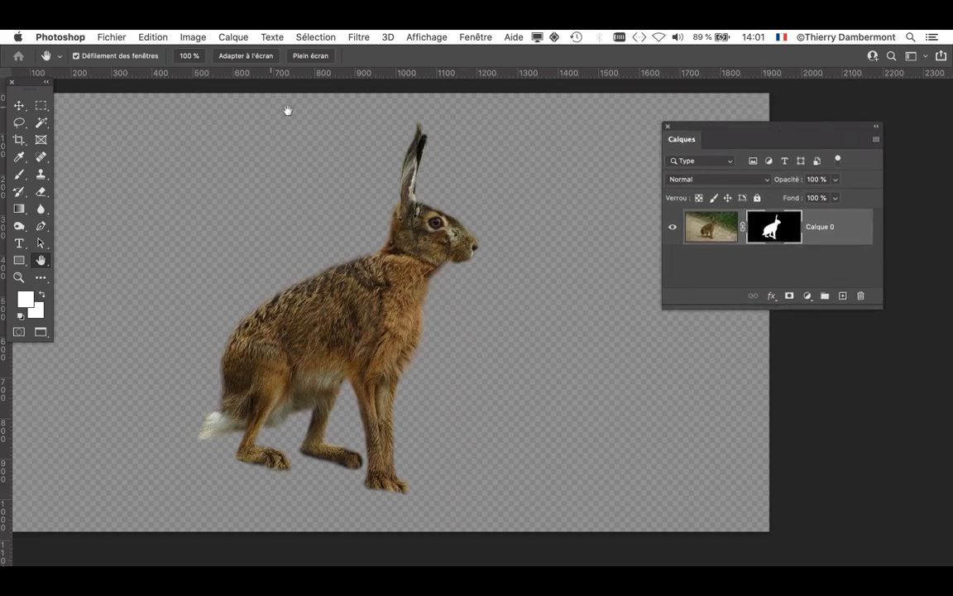
# Start Déformation de la marionnette on Calque 0, pin the hare's haunch and shift the whole animal toward the centre of the canvas.
pyautogui.click(154, 37)
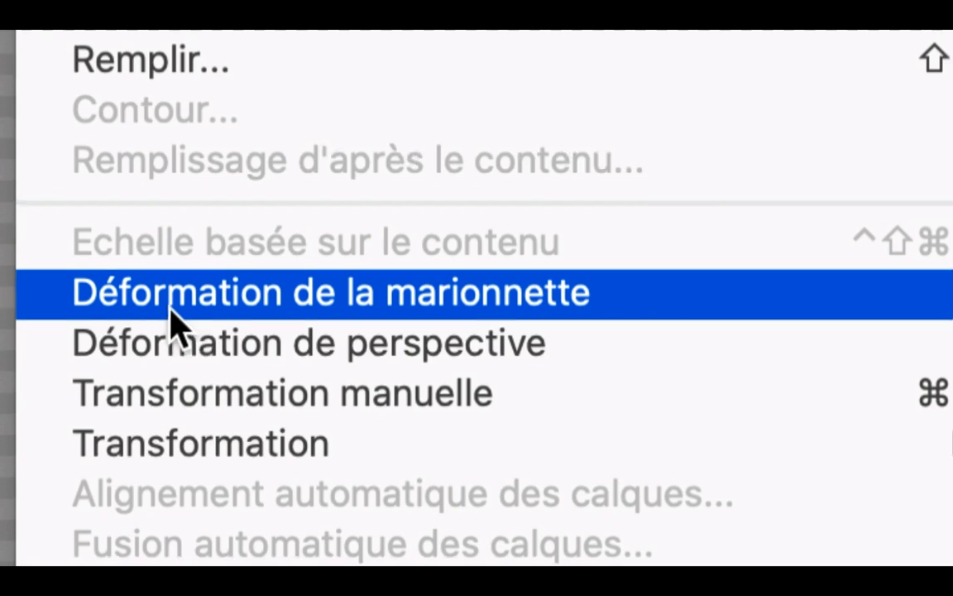
pyautogui.click(171, 309)
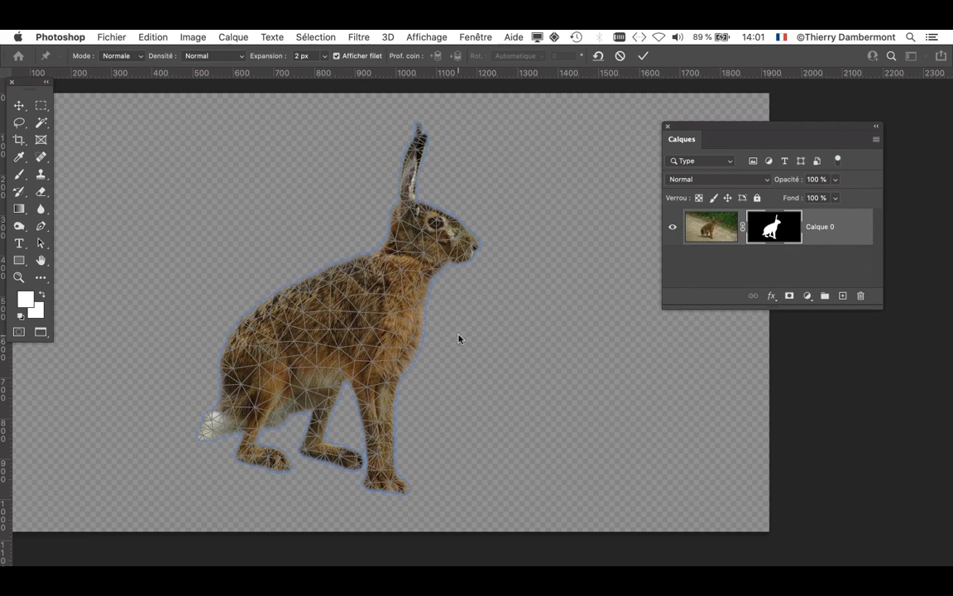
pyautogui.scroll(4, 416, 319)
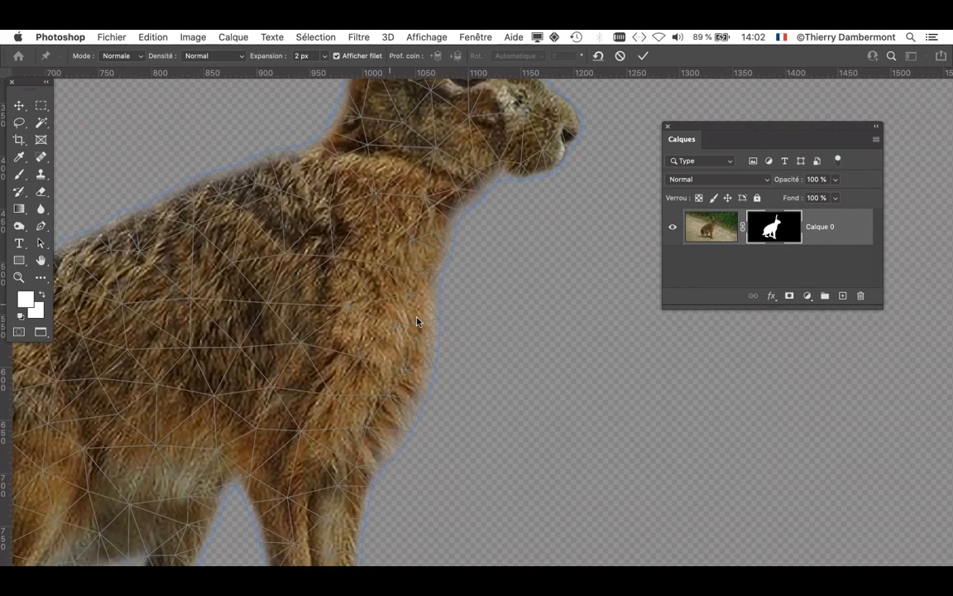
pyautogui.scroll(5, 439, 289)
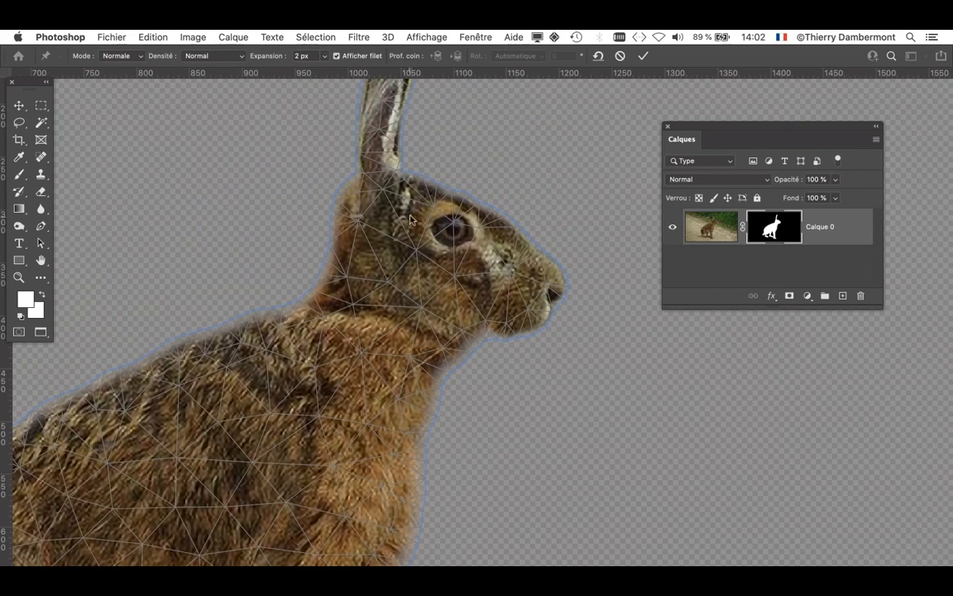
pyautogui.scroll(3, 433, 206)
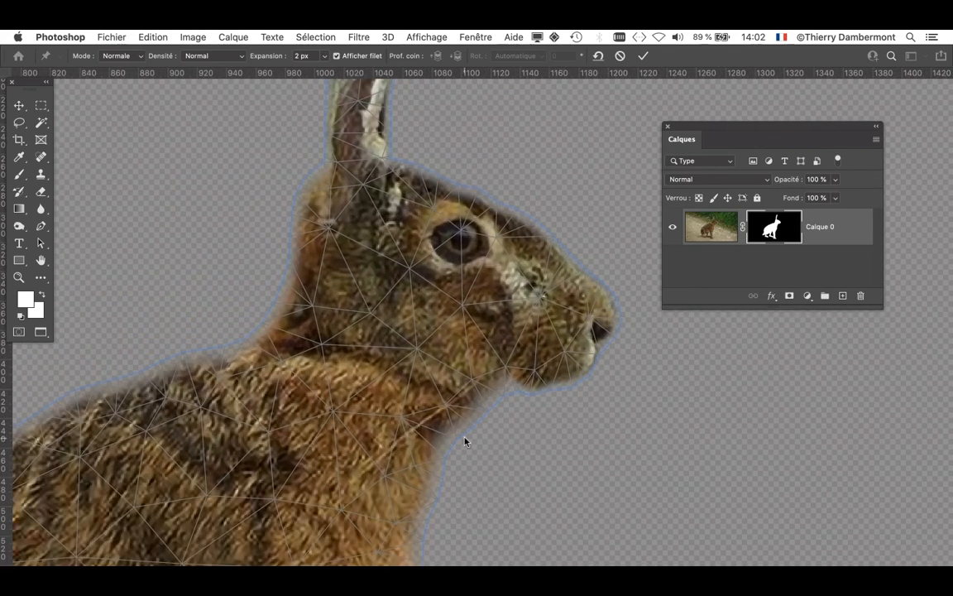
pyautogui.scroll(-5, 466, 435)
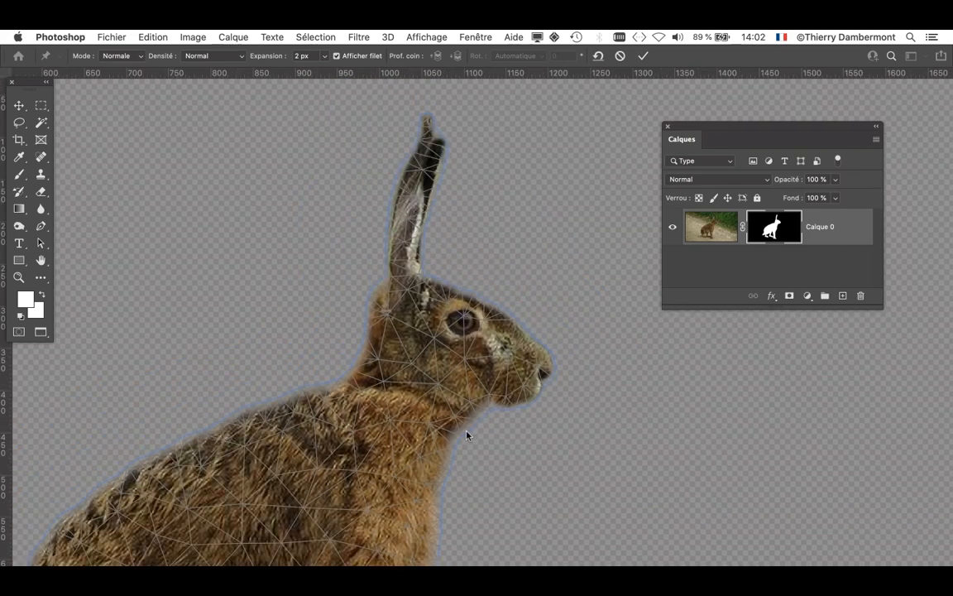
pyautogui.scroll(-2, 467, 435)
pyautogui.moveTo(428, 419); pyautogui.dragTo(421, 275)
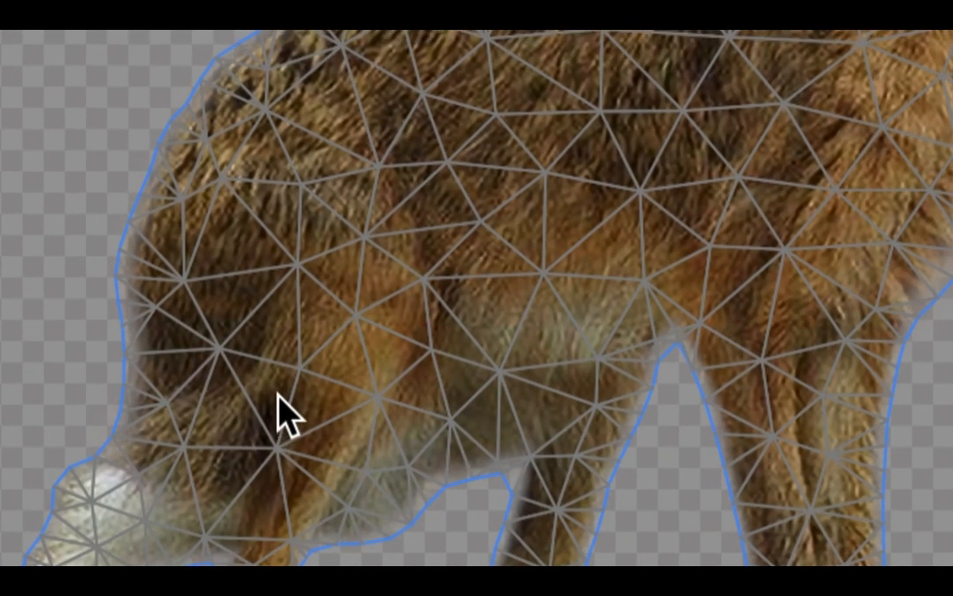
pyautogui.click(278, 399)
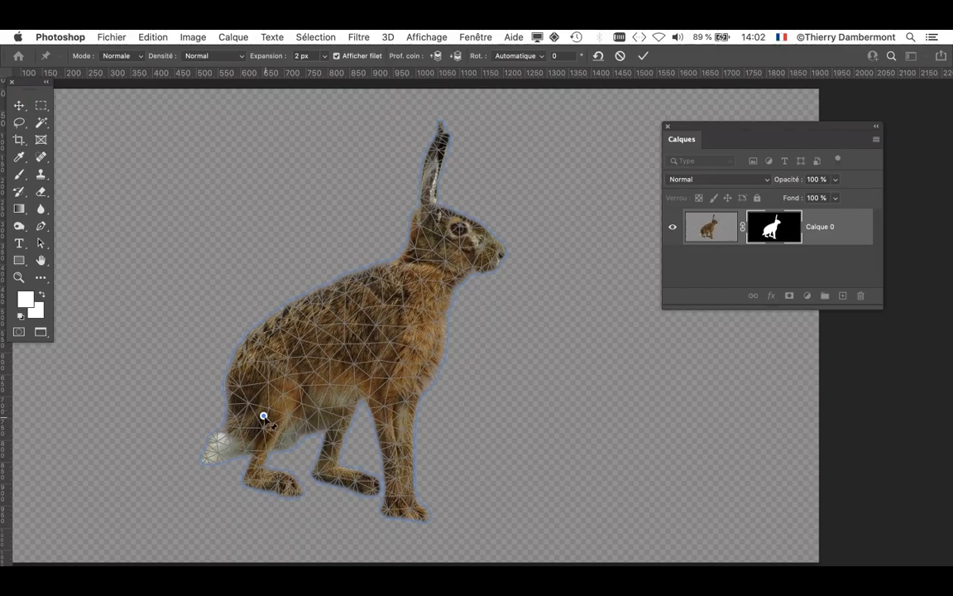
pyautogui.moveTo(263, 416); pyautogui.dragTo(314, 419)
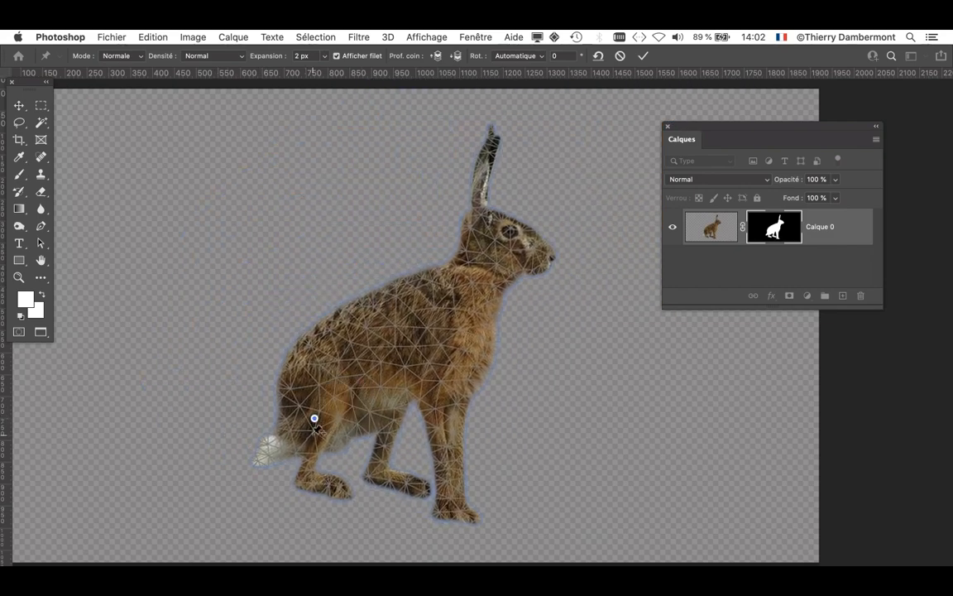
# Add warp pins at the base of the neck, above the foreleg at the belly, on the front foot and on the chest.
pyautogui.click(461, 279)
pyautogui.moveTo(316, 421)
pyautogui.mouseDown()
pyautogui.moveTo(262, 347)
pyautogui.moveTo(272, 228)
pyautogui.moveTo(254, 270)
pyautogui.moveTo(287, 372)
pyautogui.moveTo(343, 426)
pyautogui.moveTo(326, 423)
pyautogui.mouseUp()
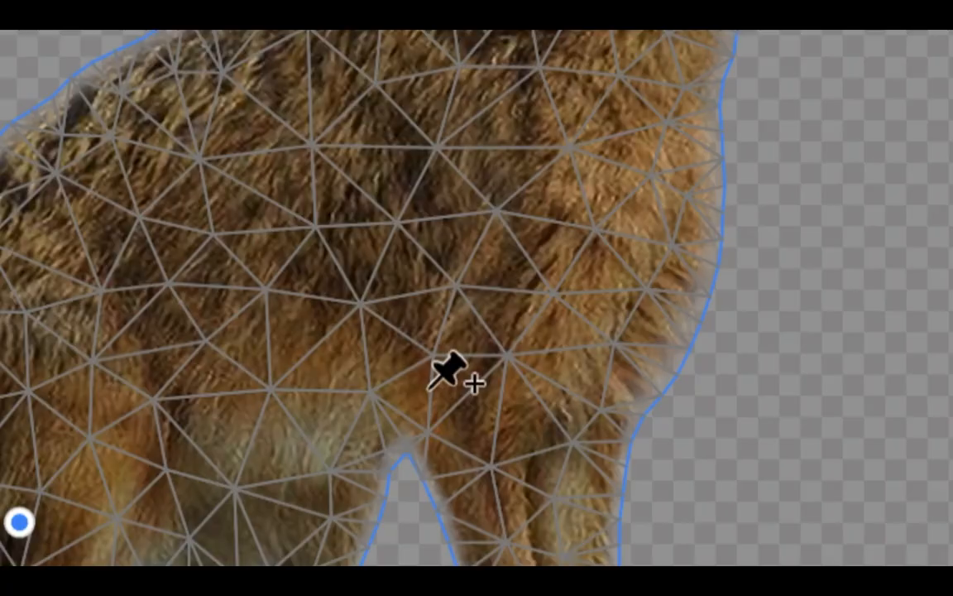
pyautogui.click(429, 388)
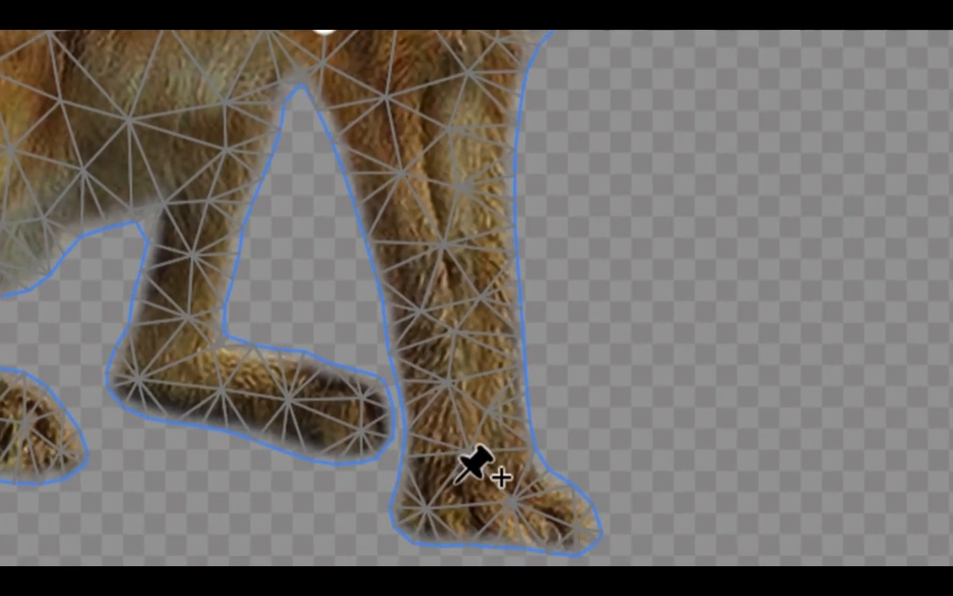
pyautogui.click(455, 481)
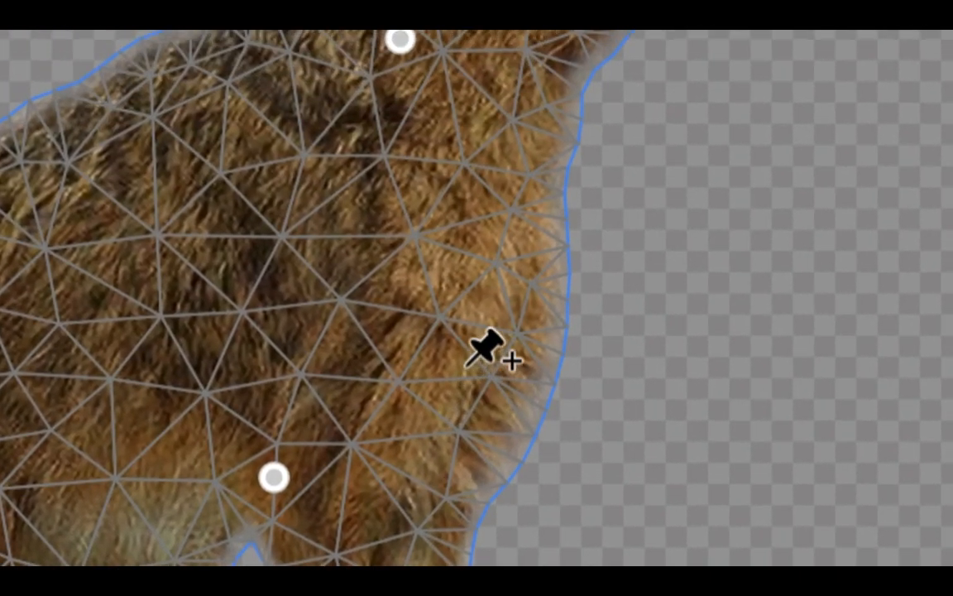
pyautogui.click(469, 367)
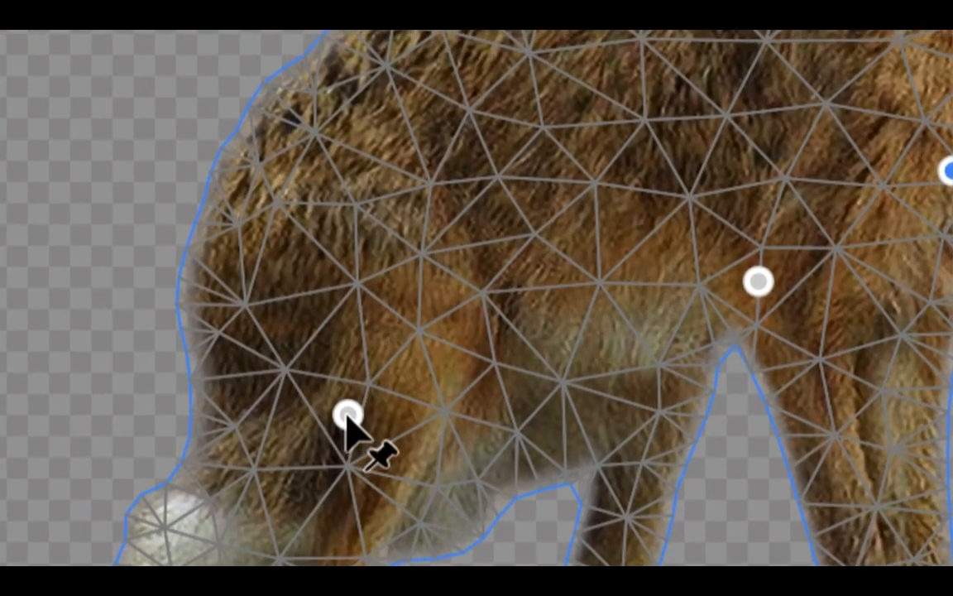
# Pull the haunch pin down and back to lower the hare's hindquarters.
pyautogui.moveTo(347, 412); pyautogui.dragTo(300, 372)
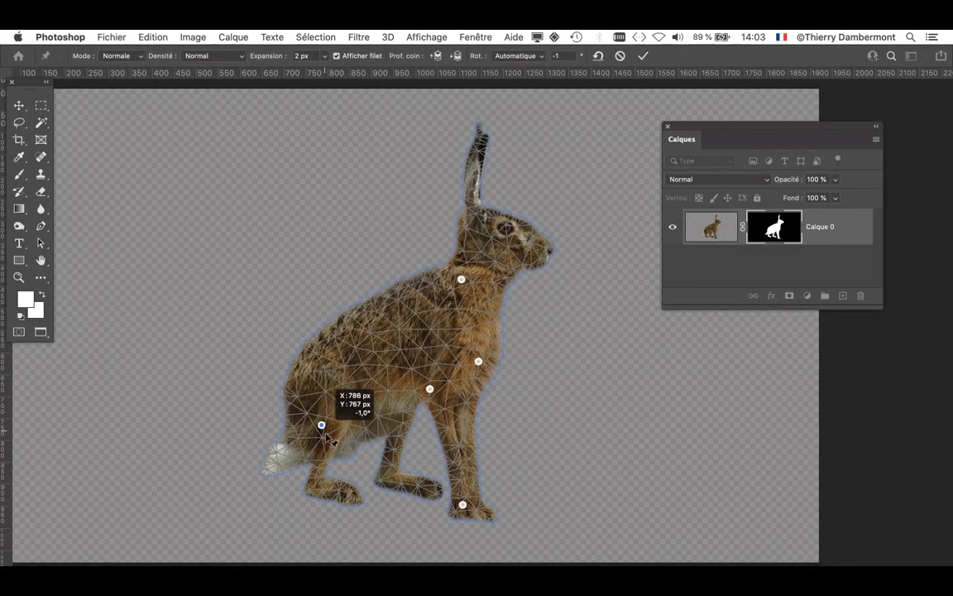
pyautogui.moveTo(311, 453)
pyautogui.mouseDown()
pyautogui.moveTo(297, 457)
pyautogui.moveTo(310, 448)
pyautogui.mouseUp()
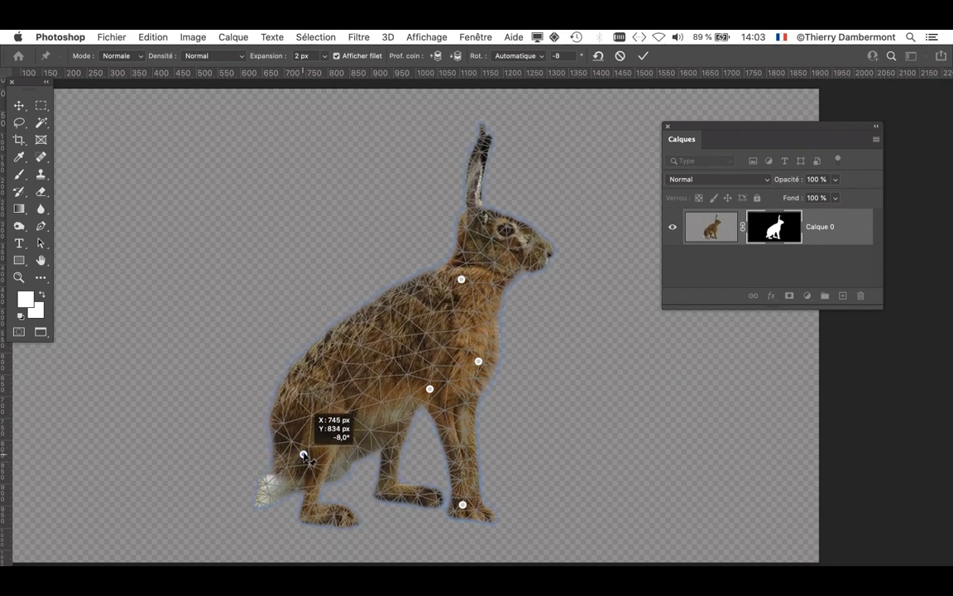
pyautogui.moveTo(304, 466); pyautogui.dragTo(308, 455)
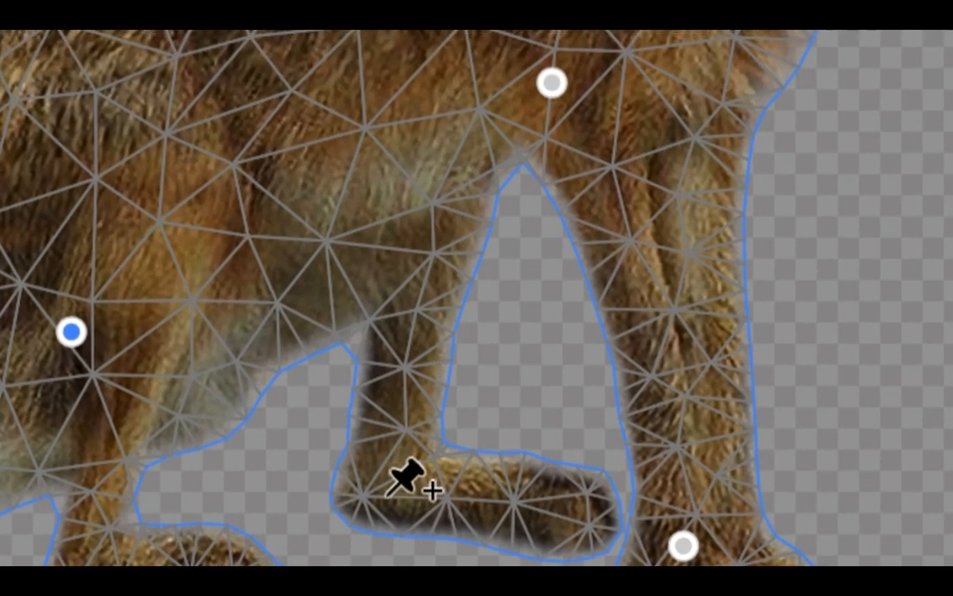
# Pin the heel and toes of the hind foot nearest the forelegs and adjust both pins to lay the foot flat.
pyautogui.click(389, 494)
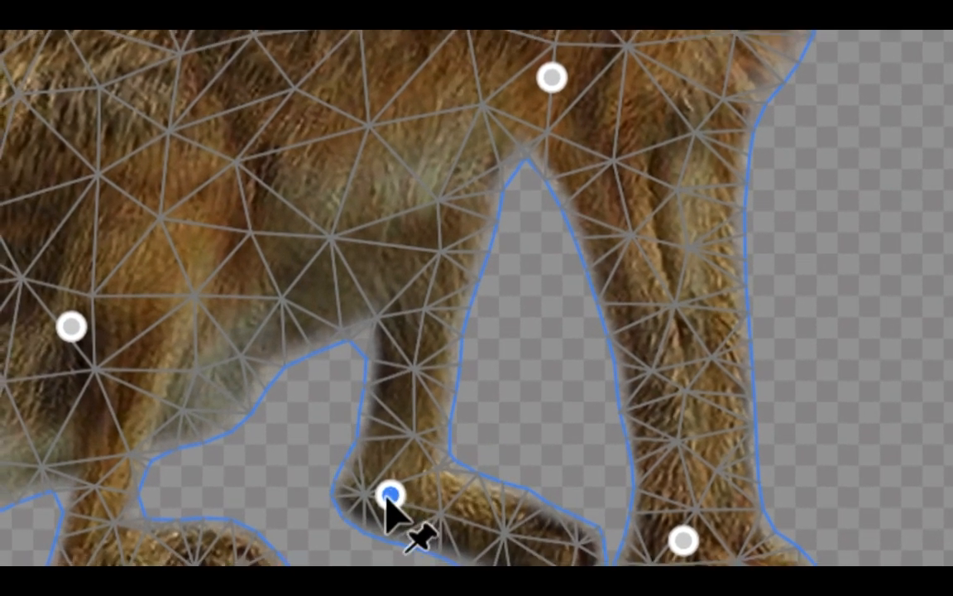
pyautogui.moveTo(386, 498); pyautogui.dragTo(376, 547)
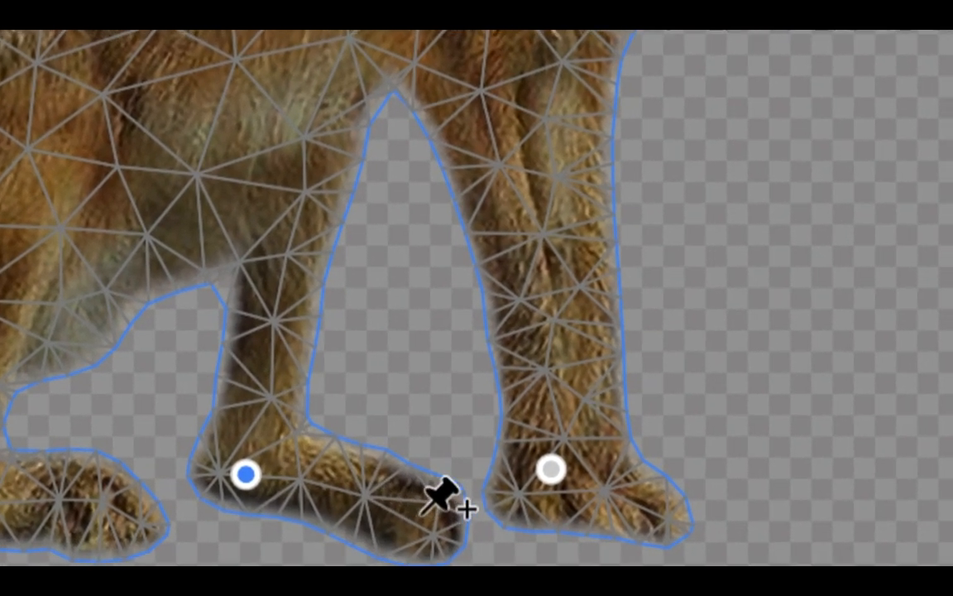
pyautogui.click(423, 511)
pyautogui.moveTo(424, 513)
pyautogui.mouseDown()
pyautogui.moveTo(418, 497)
pyautogui.moveTo(420, 506)
pyautogui.mouseUp()
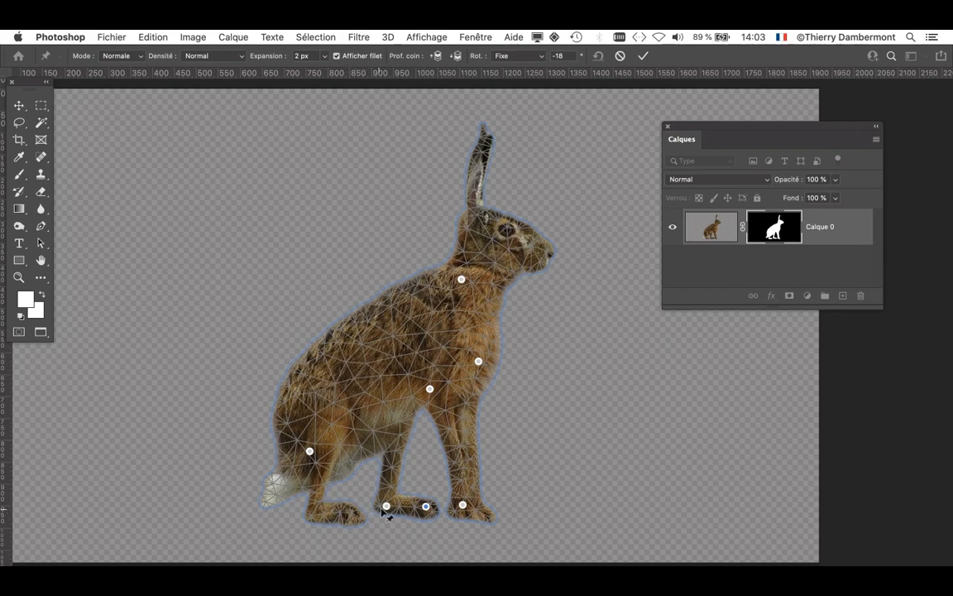
pyautogui.moveTo(386, 507); pyautogui.dragTo(388, 511)
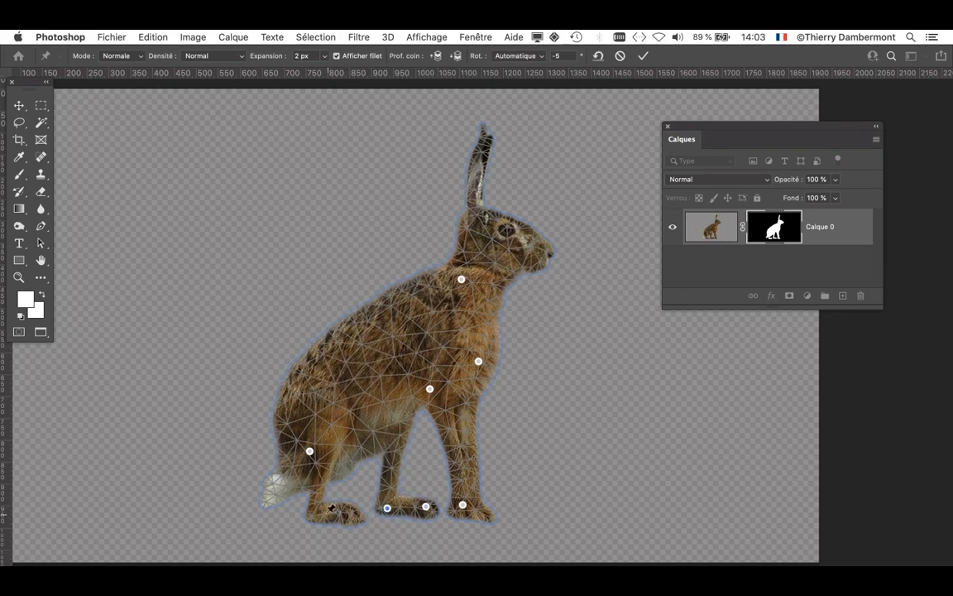
# Pin the heel and toes of the hind foot nearest the tail and shift both pins to level it with the other feet.
pyautogui.scroll(3, 310, 513)
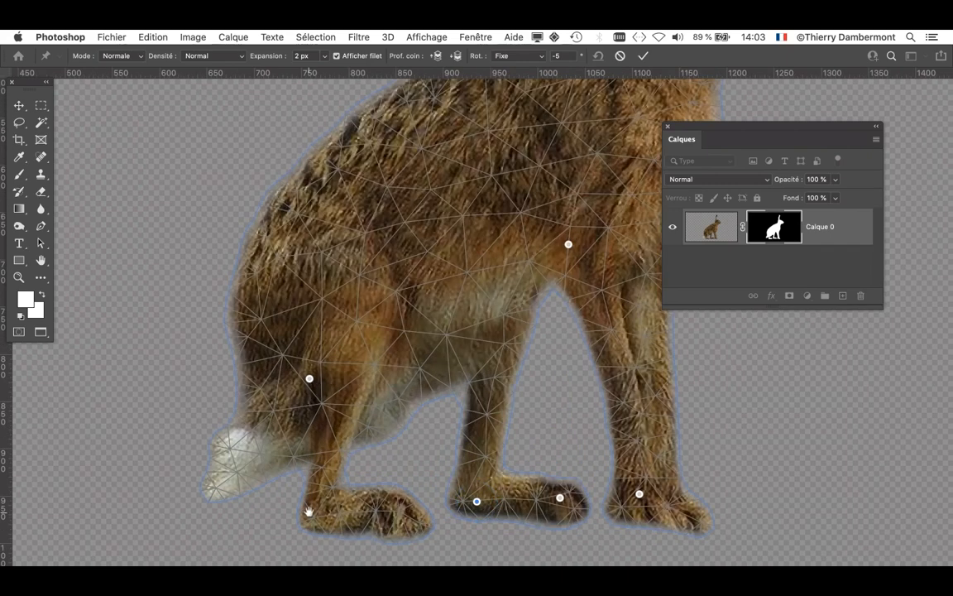
pyautogui.click(326, 476)
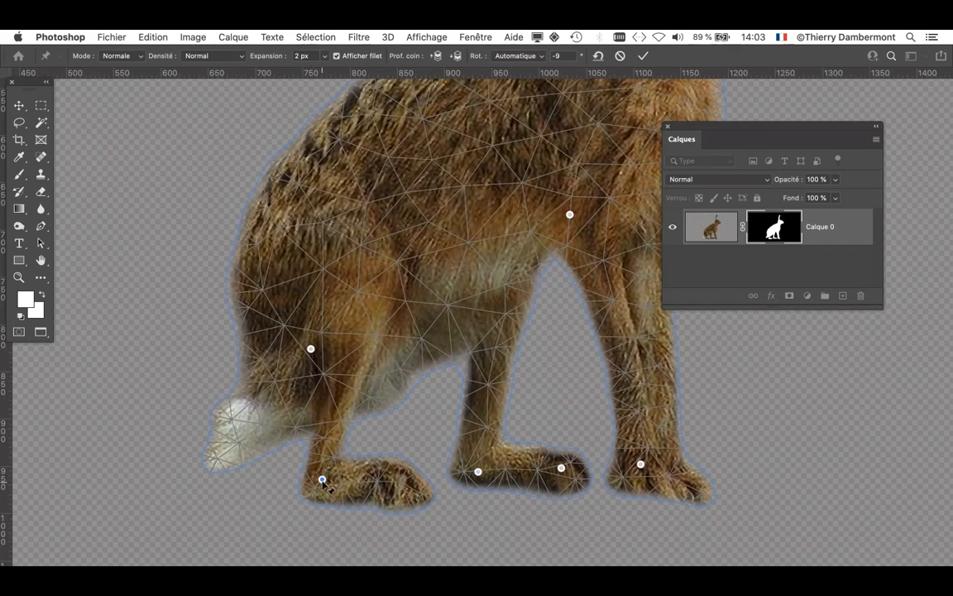
pyautogui.moveTo(322, 478); pyautogui.dragTo(323, 460)
pyautogui.click(398, 471)
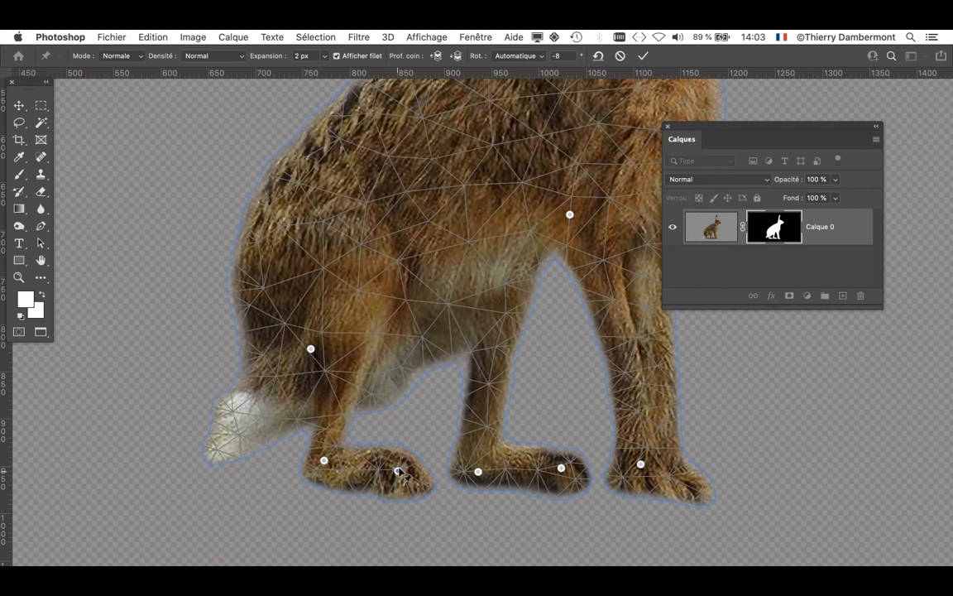
pyautogui.moveTo(398, 471); pyautogui.dragTo(405, 469)
pyautogui.moveTo(324, 463); pyautogui.dragTo(320, 458)
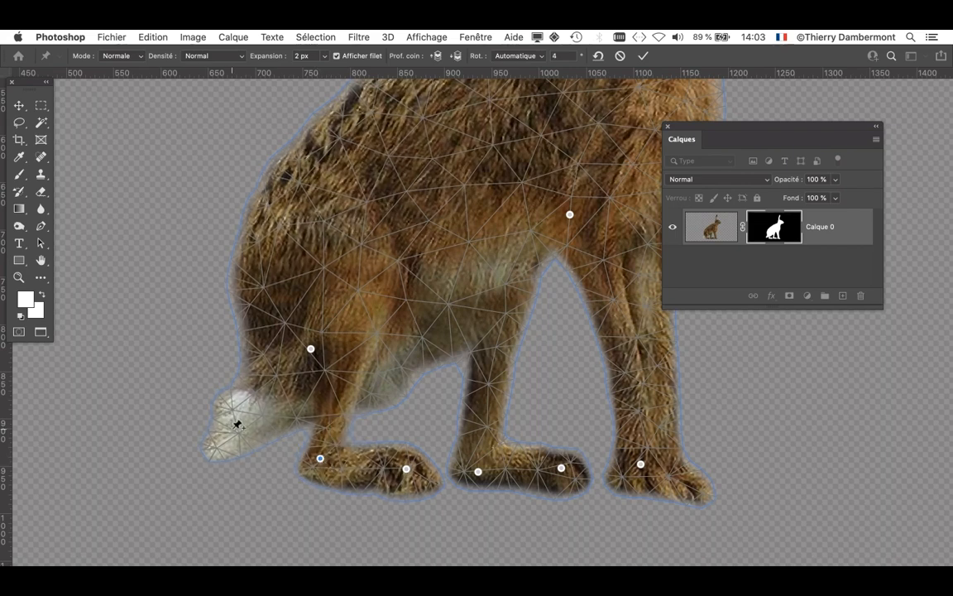
# Pin the tail and pull it up and outward, and pin the front foot's toes to stretch them forward and level.
pyautogui.click(233, 429)
pyautogui.moveTo(232, 431); pyautogui.dragTo(214, 412)
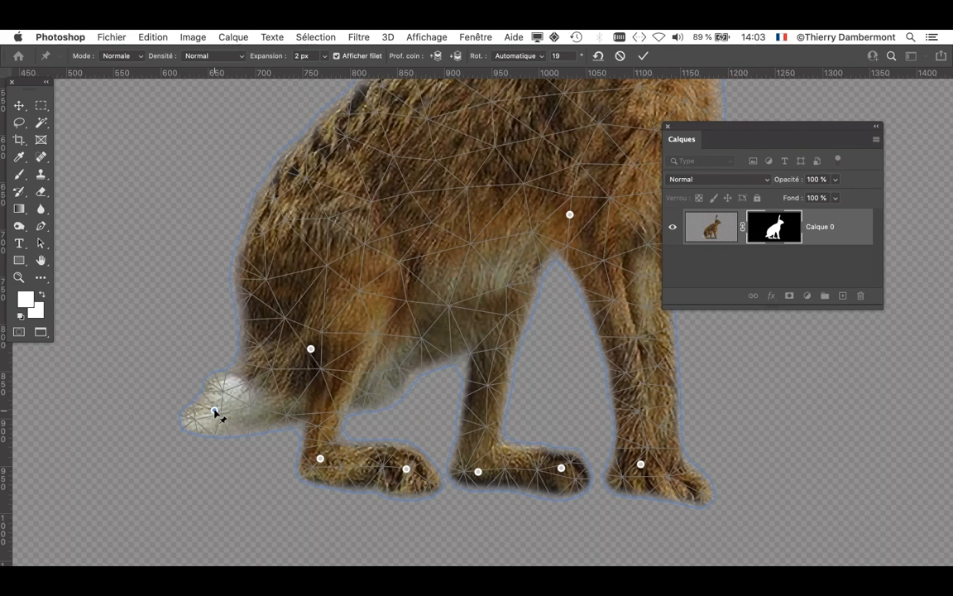
pyautogui.click(691, 485)
pyautogui.moveTo(691, 485); pyautogui.dragTo(702, 476)
pyautogui.moveTo(562, 470); pyautogui.dragTo(559, 468)
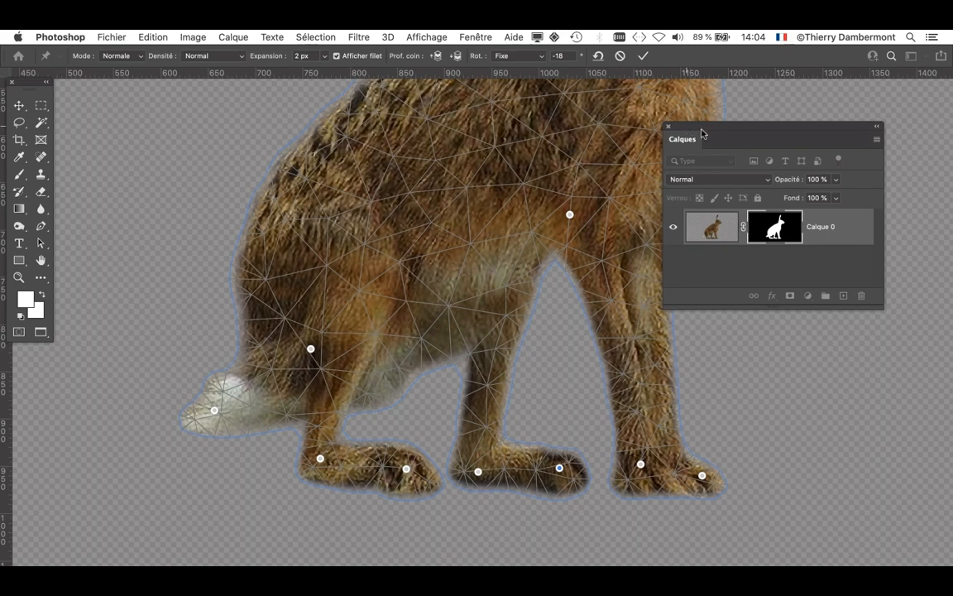
# Move the Calques panel clear of the hare and delete the chest pin.
pyautogui.moveTo(701, 132); pyautogui.dragTo(808, 144)
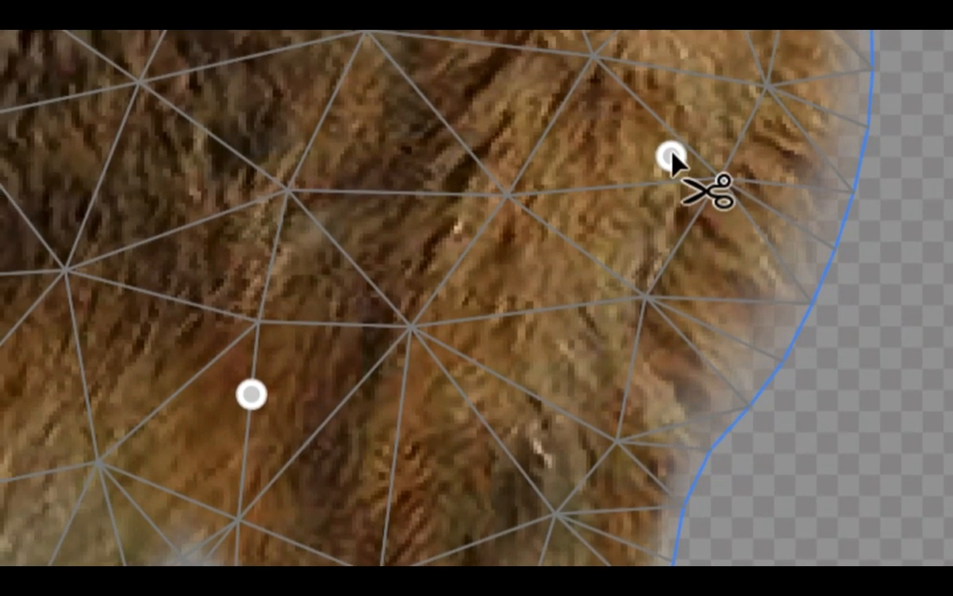
pyautogui.keyDown('alt'); pyautogui.click(671, 156); pyautogui.keyUp('alt')
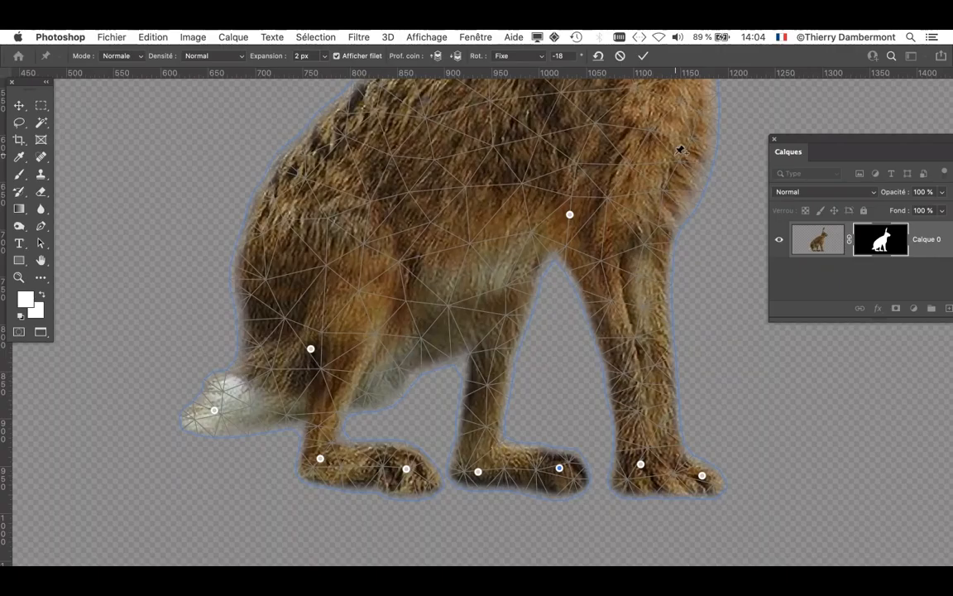
# Raise the toe pin of the hind foot nearest the tail slightly, and add a pin halfway down the foreleg.
pyautogui.scroll(-3, 597, 245)
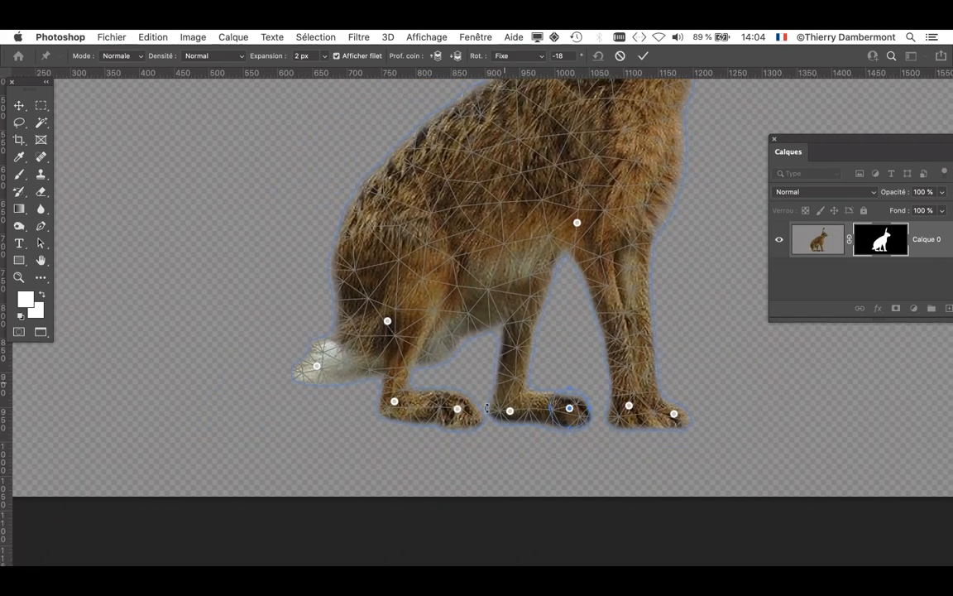
pyautogui.moveTo(457, 409); pyautogui.dragTo(456, 402)
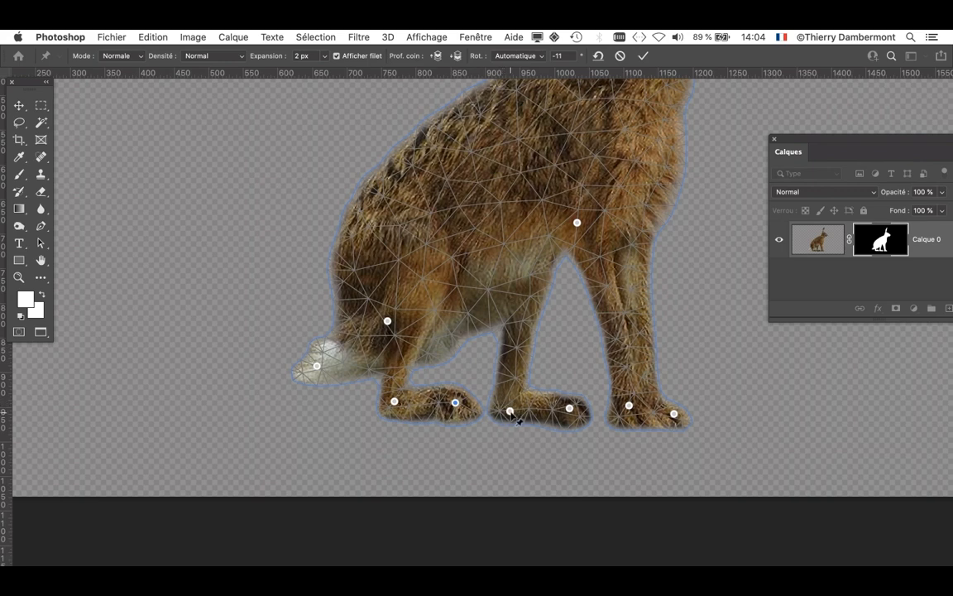
pyautogui.click(641, 316)
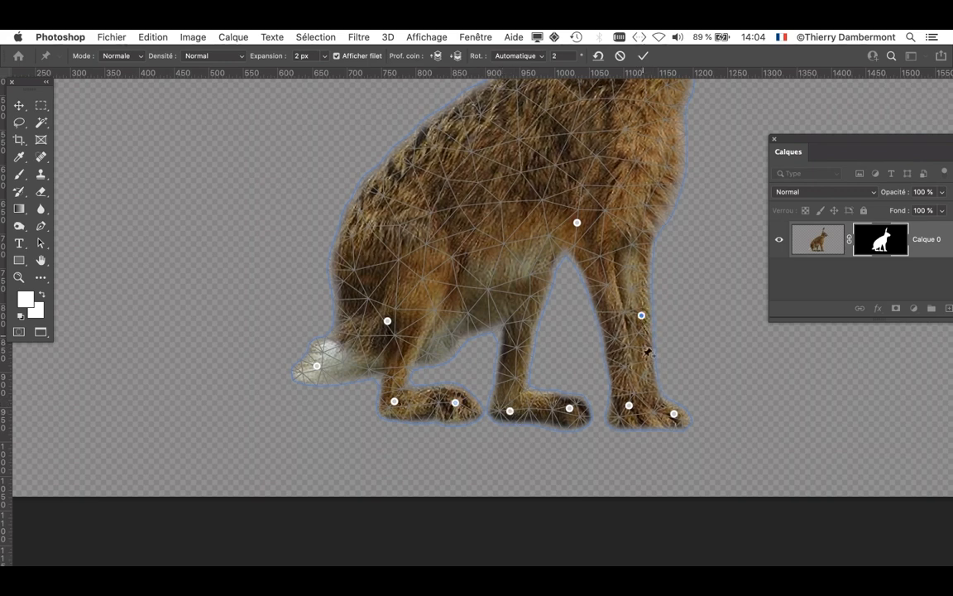
# Delete the heel and toe pins on the front foot and the pin at the base of the neck.
pyautogui.scroll(1, 673, 415)
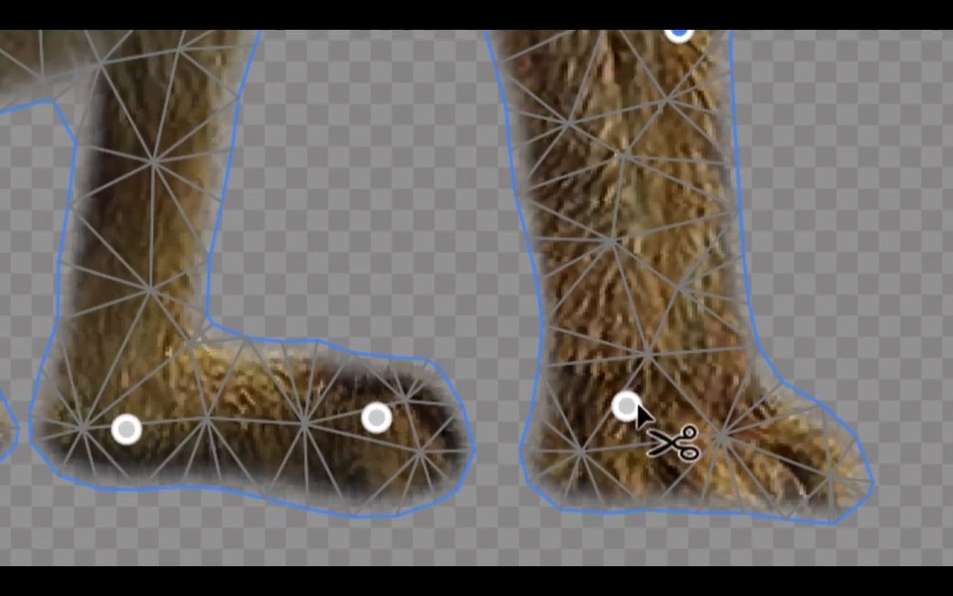
pyautogui.keyDown('alt'); pyautogui.click(492, 390); pyautogui.keyUp('alt')
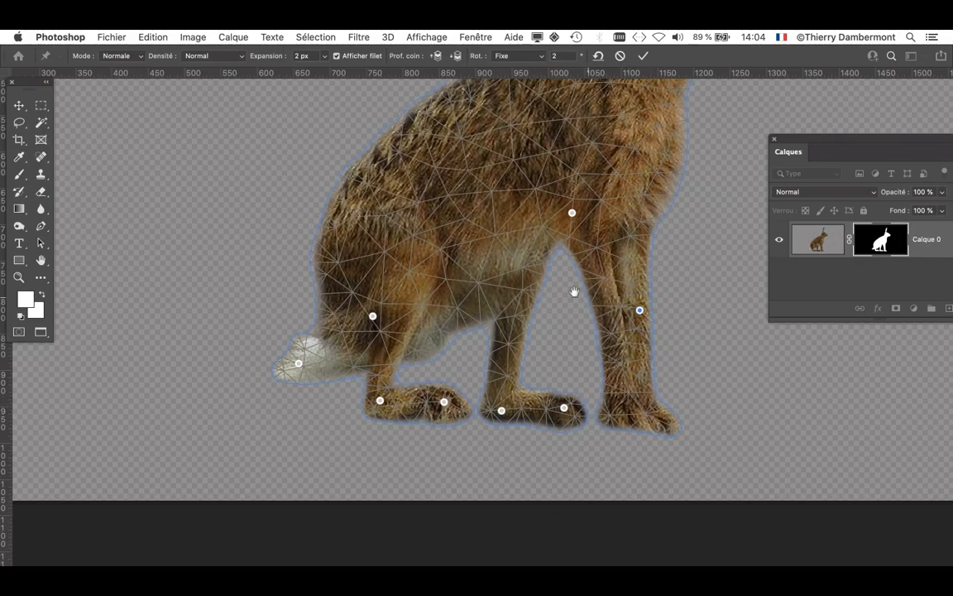
pyautogui.moveTo(574, 292); pyautogui.dragTo(358, 396)
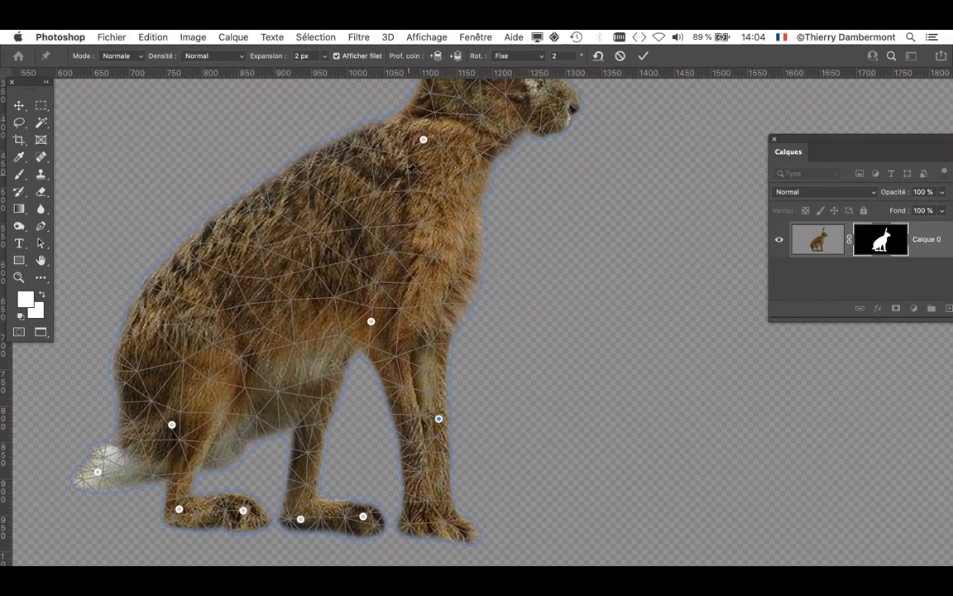
pyautogui.keyDown('alt'); pyautogui.click(424, 140); pyautogui.keyUp('alt')
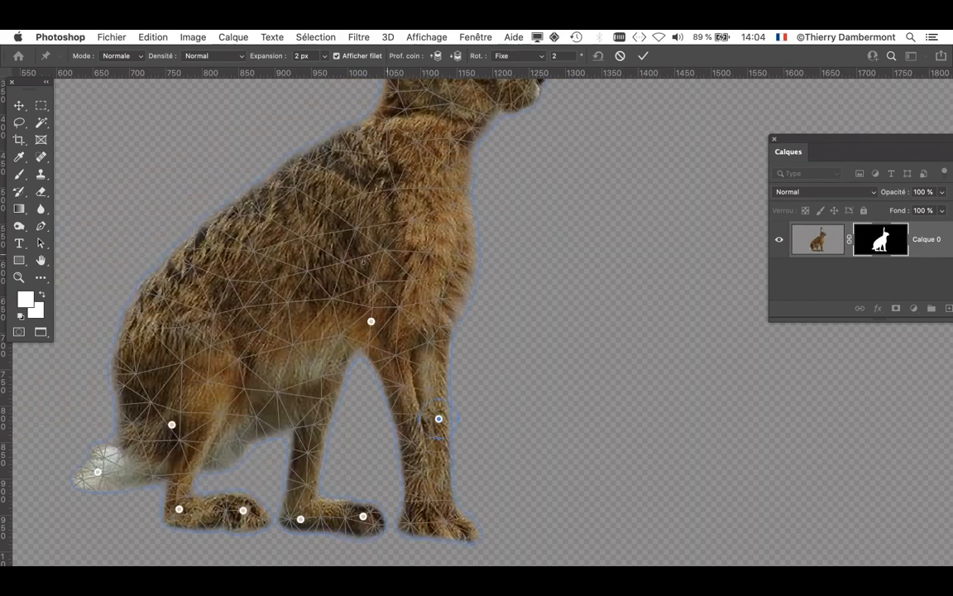
# Delete the pins at the elbow and mid-foreleg, and pin the base of the neck to pull the forequarters forward and down.
pyautogui.keyDown('alt'); pyautogui.click(372, 322); pyautogui.keyUp('alt')
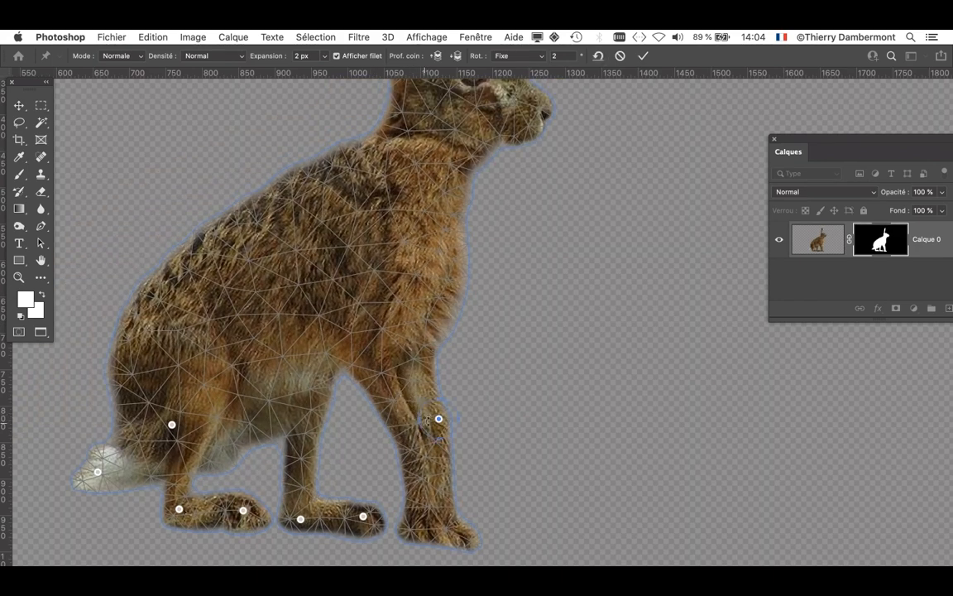
pyautogui.keyDown('alt'); pyautogui.click(438, 420); pyautogui.keyUp('alt')
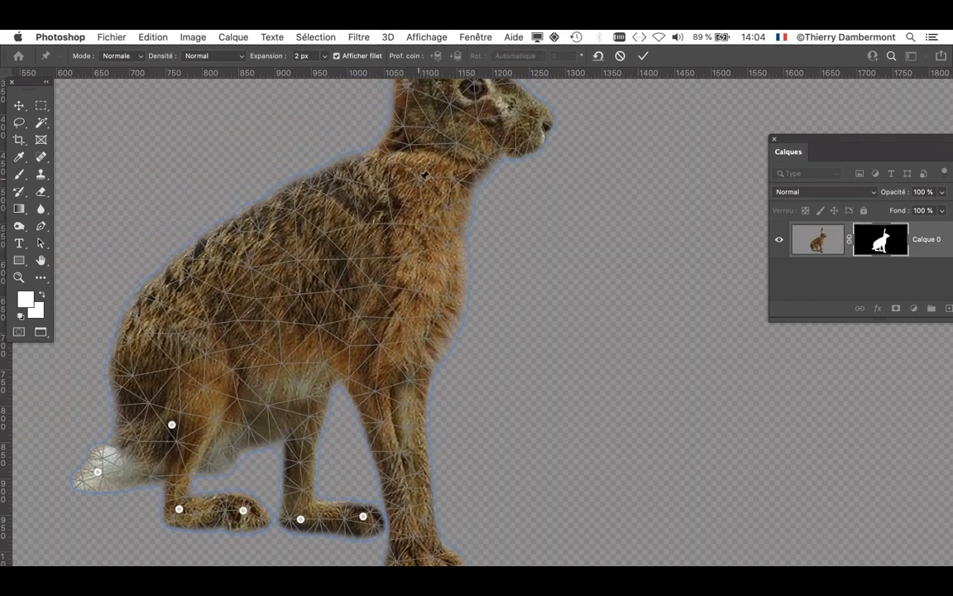
pyautogui.click(420, 178)
pyautogui.moveTo(420, 177); pyautogui.dragTo(509, 286)
# Pin the neck, pull a pin at the back of the head backward, and raise the muzzle slightly with another pin.
pyautogui.click(524, 253)
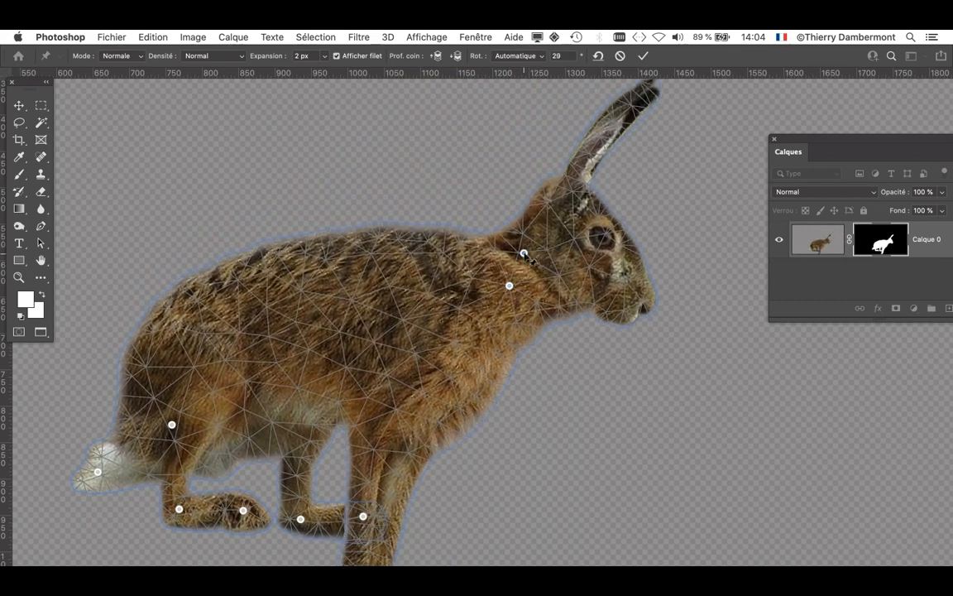
pyautogui.click(570, 202)
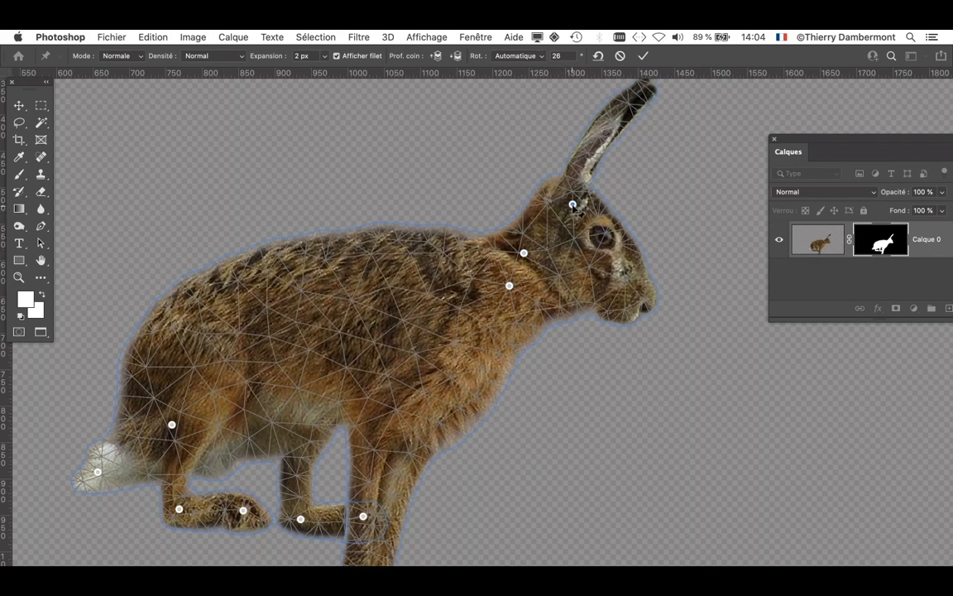
pyautogui.moveTo(570, 202); pyautogui.dragTo(503, 190)
pyautogui.click(629, 224)
pyautogui.moveTo(629, 224); pyautogui.dragTo(627, 206)
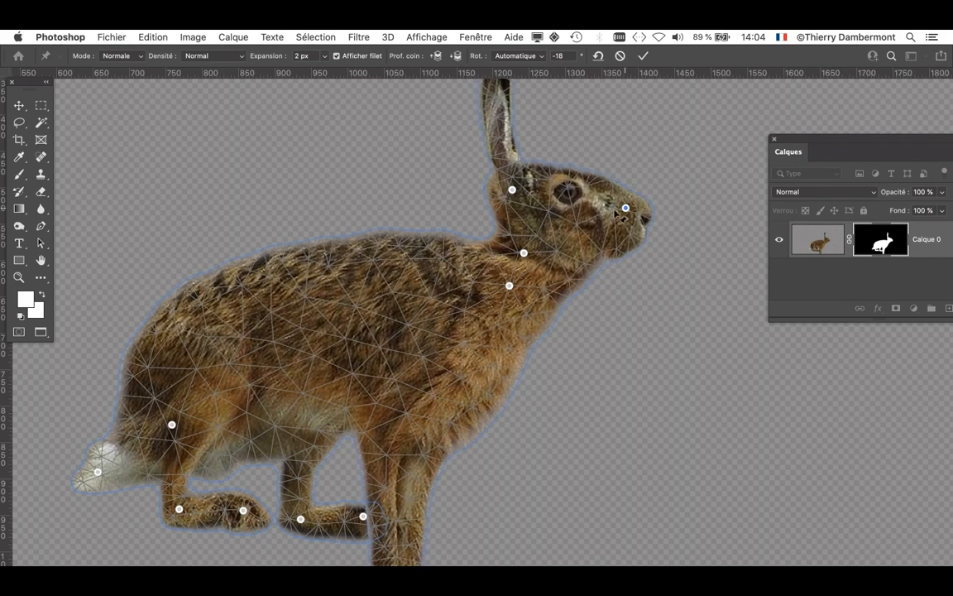
# Pin the ear at its middle and near its tip, and bend the tip forward.
pyautogui.moveTo(518, 137); pyautogui.dragTo(521, 239)
pyautogui.click(503, 174)
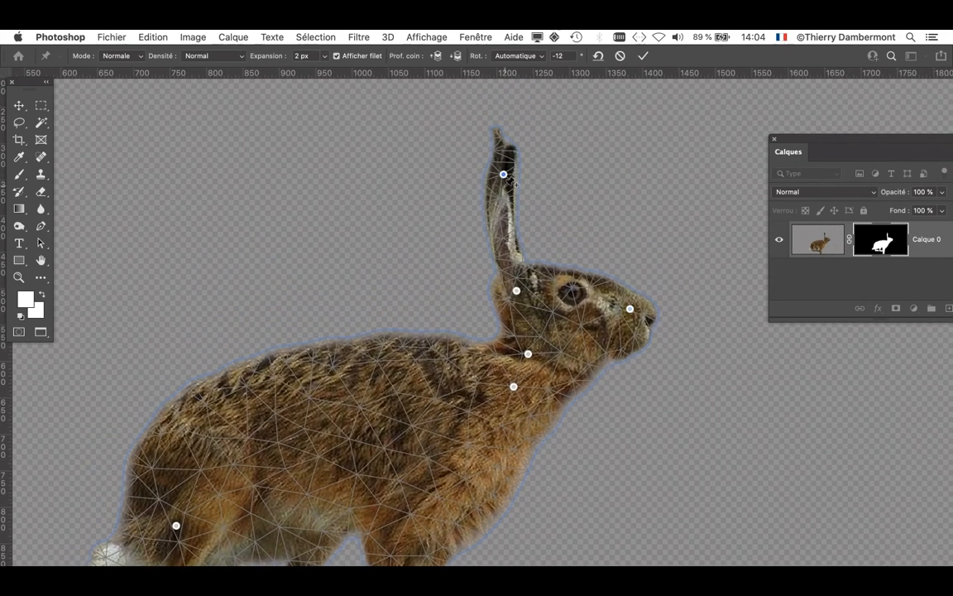
pyautogui.click(504, 240)
pyautogui.moveTo(503, 174); pyautogui.dragTo(529, 183)
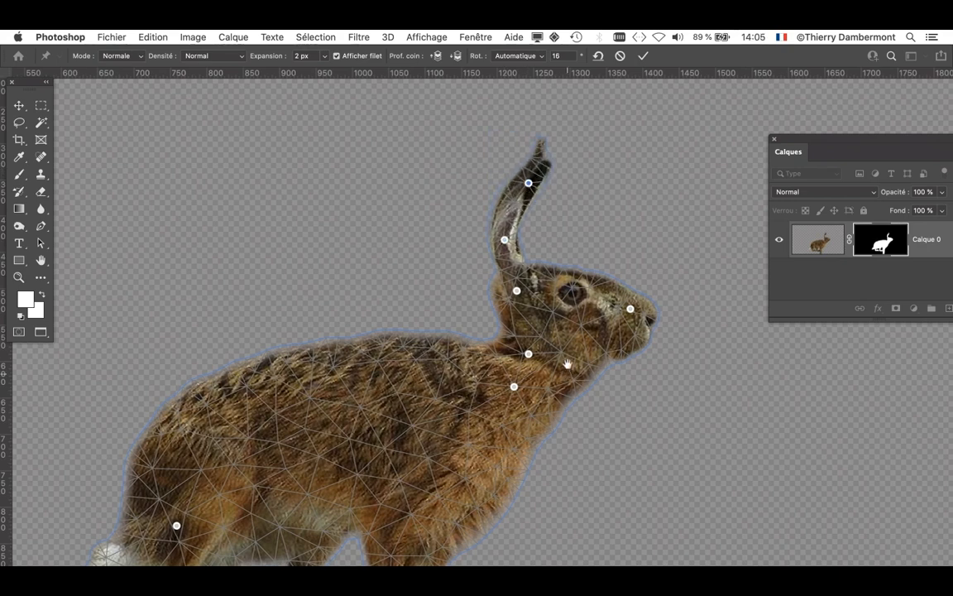
# Pin the top and lower part of the foreleg, raising the upper pin forward and pulling the lower pin up and forward.
pyautogui.moveTo(567, 361); pyautogui.dragTo(548, 176)
pyautogui.click(397, 350)
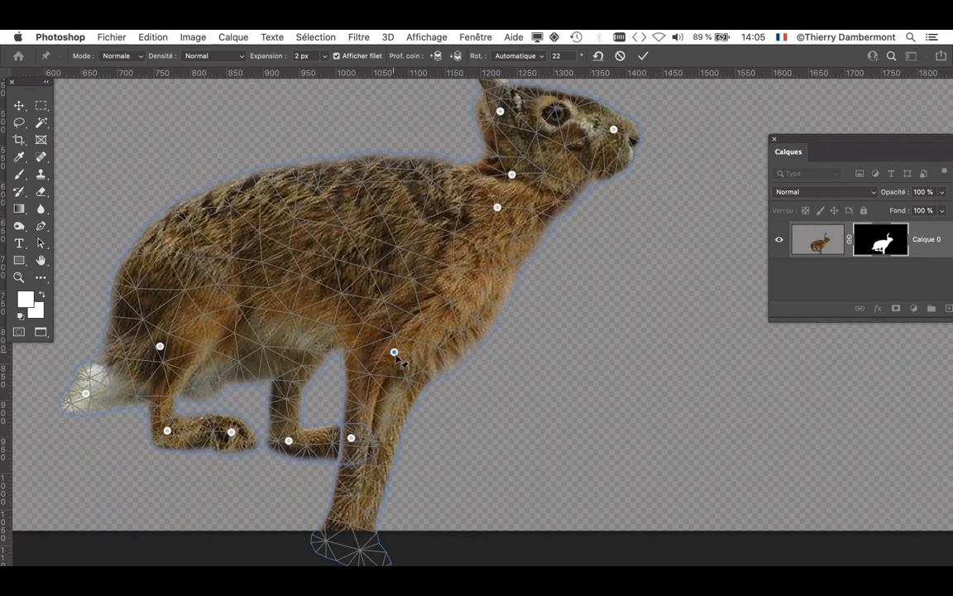
pyautogui.moveTo(395, 350); pyautogui.dragTo(427, 340)
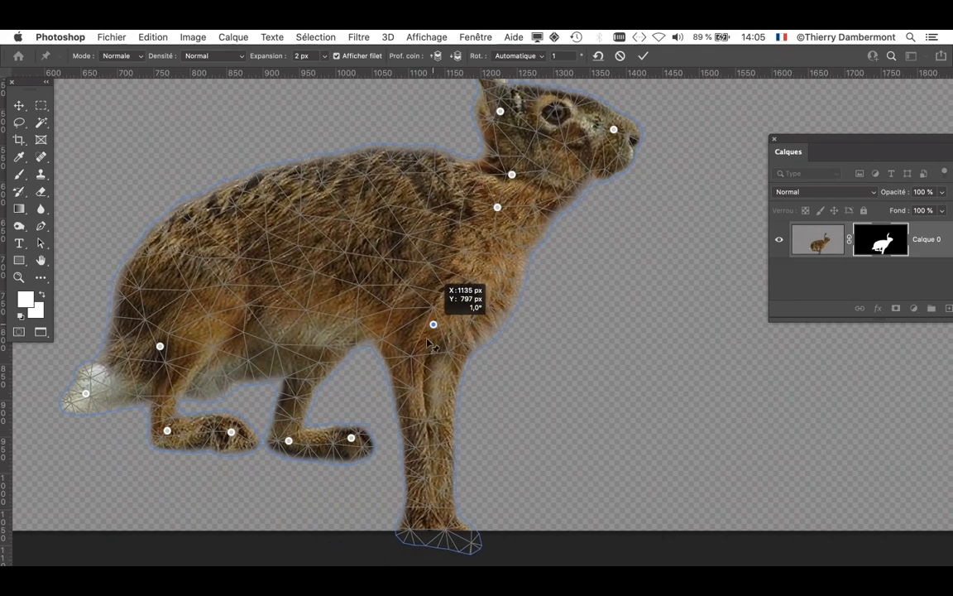
pyautogui.click(429, 486)
pyautogui.moveTo(428, 488); pyautogui.dragTo(447, 422)
pyautogui.moveTo(433, 325)
pyautogui.mouseDown()
pyautogui.moveTo(432, 298)
pyautogui.moveTo(428, 307)
pyautogui.mouseUp()
pyautogui.moveTo(447, 425); pyautogui.dragTo(470, 413)
# Pin the front foot, replace the lower foreleg pin with one higher up, and pull both pins back to refine the bend.
pyautogui.click(493, 447)
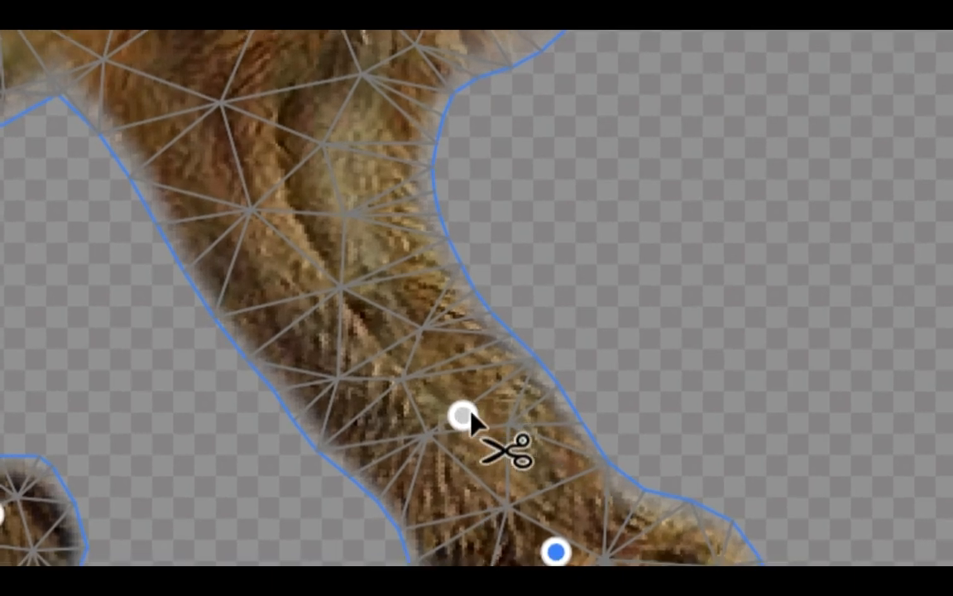
pyautogui.keyDown('alt'); pyautogui.click(469, 417); pyautogui.keyUp('alt')
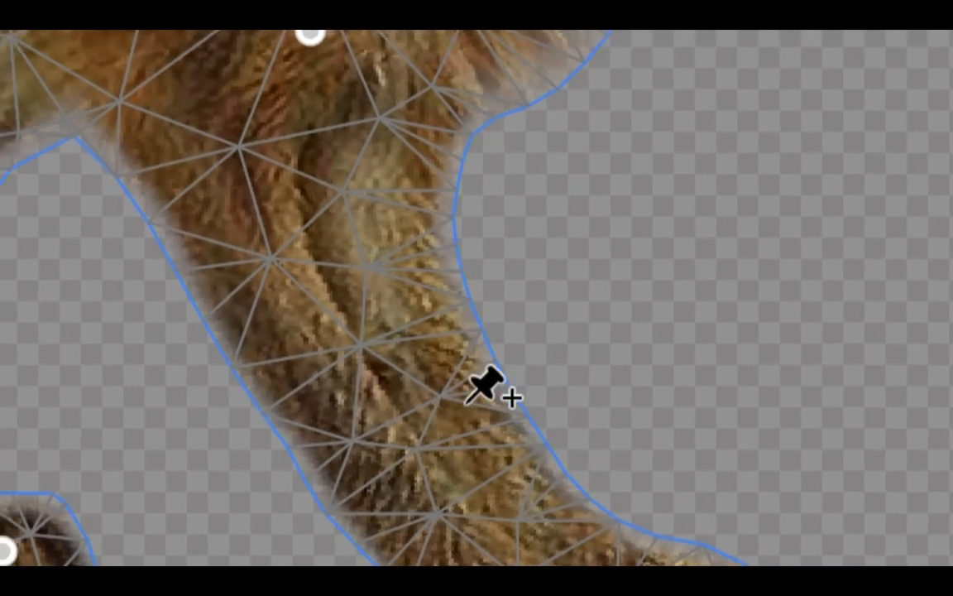
pyautogui.click(457, 366)
pyautogui.moveTo(467, 403); pyautogui.dragTo(480, 395)
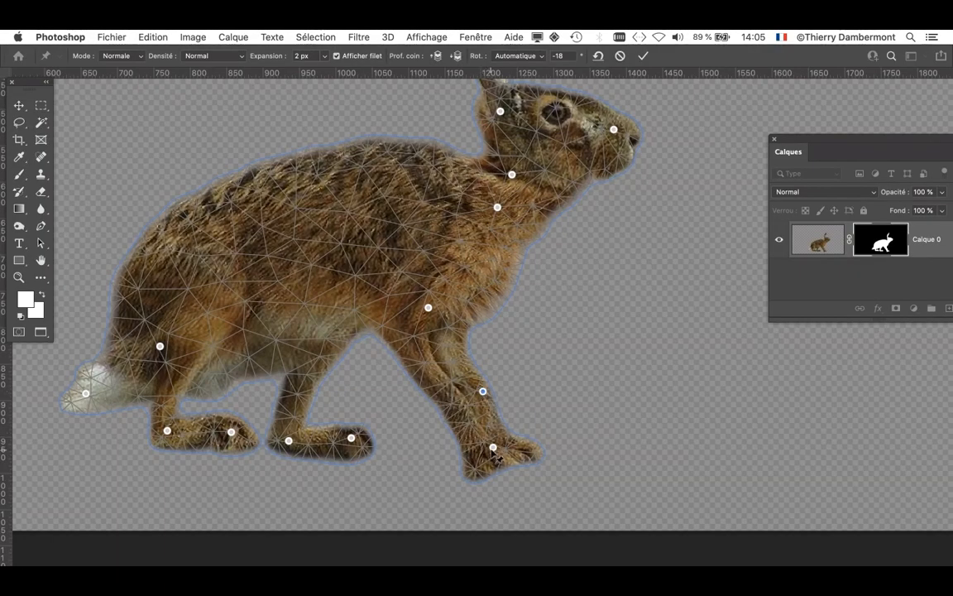
pyautogui.moveTo(494, 453); pyautogui.dragTo(484, 437)
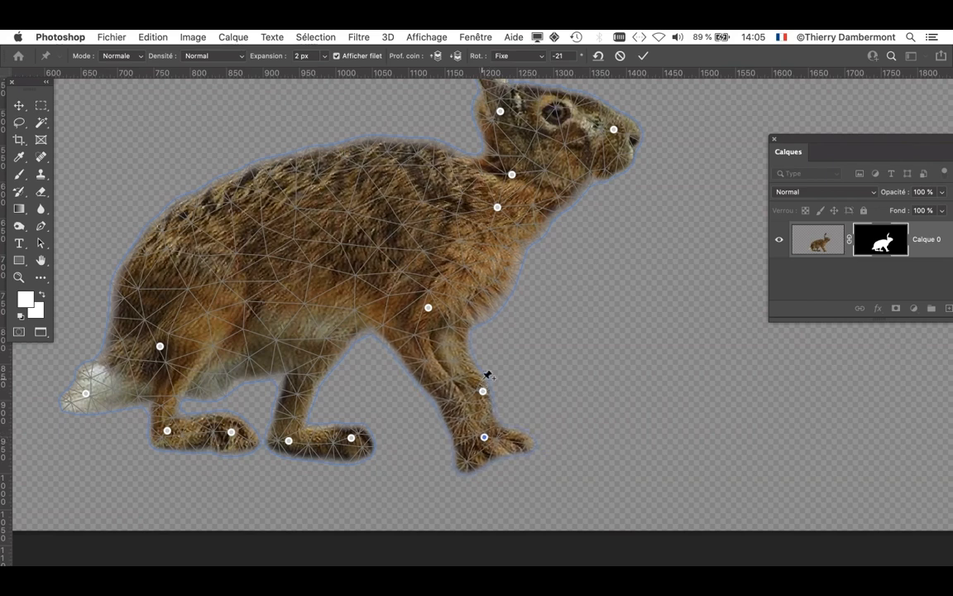
pyautogui.moveTo(482, 392); pyautogui.dragTo(457, 376)
pyautogui.keyDown('alt'); pyautogui.click(484, 377); pyautogui.keyUp('alt')
pyautogui.click(439, 382)
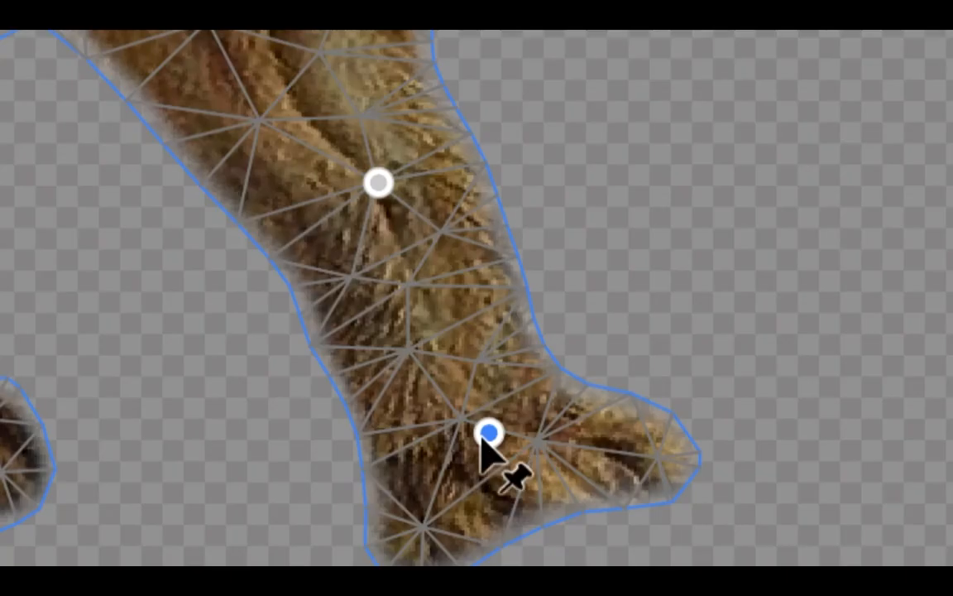
# Rotate the front foot's ankle pin clockwise to tip the toes downward.
pyautogui.moveTo(483, 438)
pyautogui.mouseDown()
pyautogui.moveTo(487, 432)
pyautogui.moveTo(480, 440)
pyautogui.mouseUp()
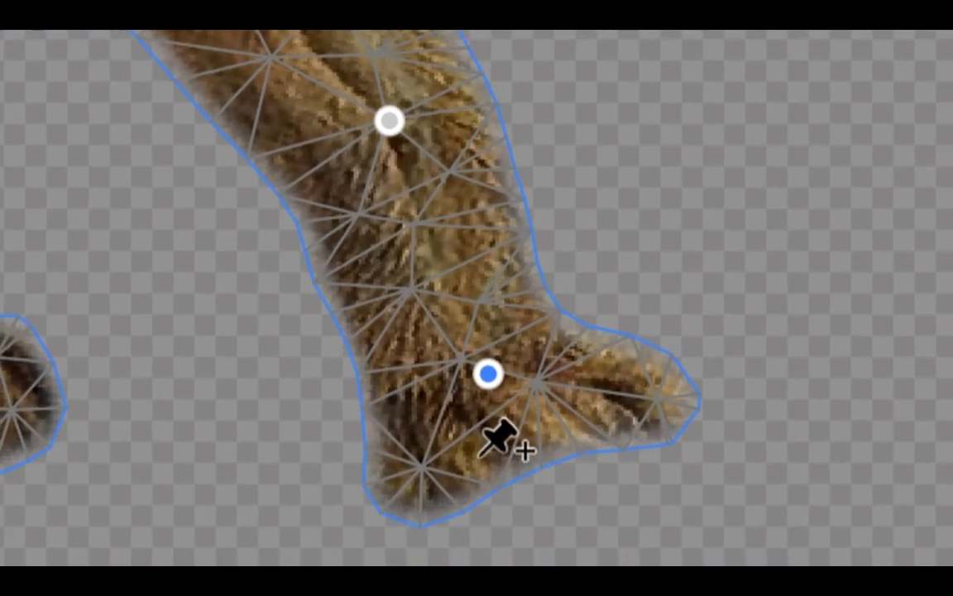
pyautogui.press('alt')
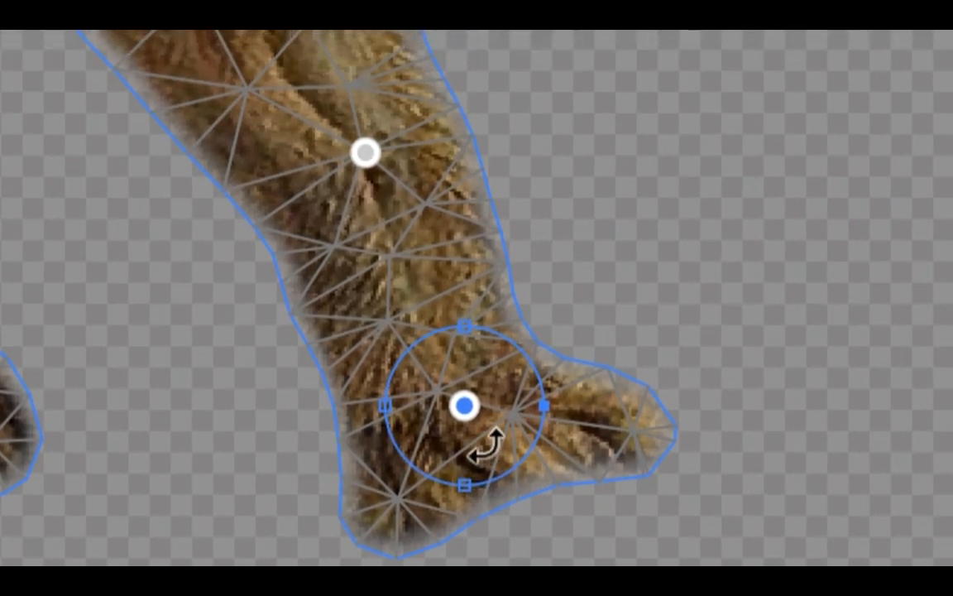
pyautogui.moveTo(486, 447); pyautogui.dragTo(480, 451)
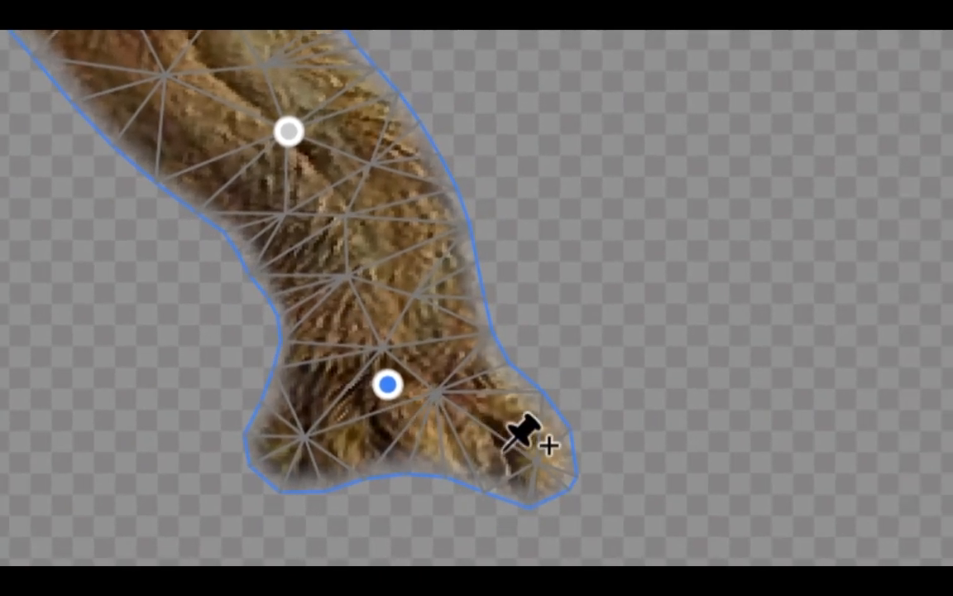
# Pin the front foot's toes and heel, and adjust both pins to level the sole.
pyautogui.click(601, 466)
pyautogui.moveTo(503, 452); pyautogui.dragTo(515, 427)
pyautogui.click(444, 447)
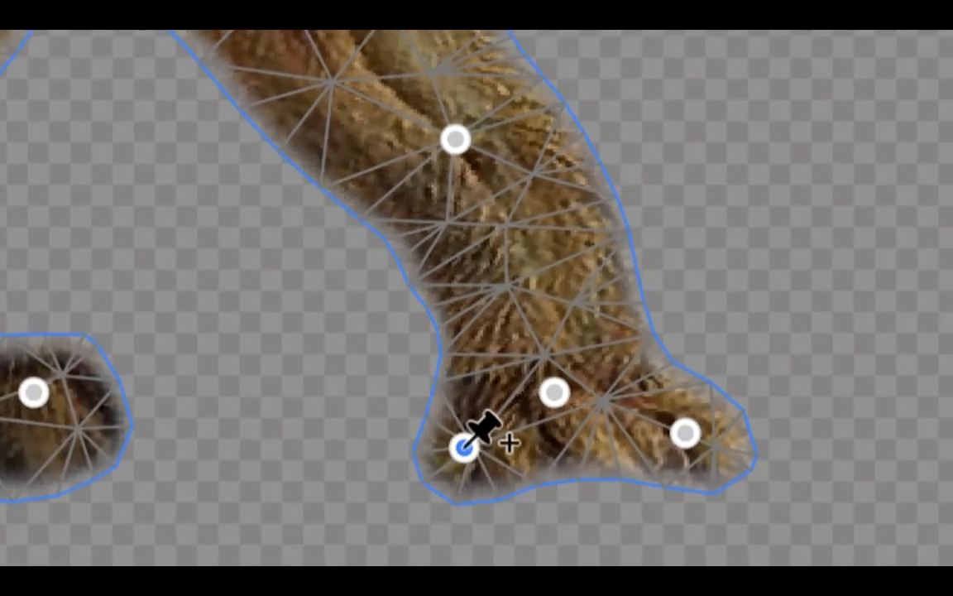
pyautogui.moveTo(443, 450)
pyautogui.mouseDown()
pyautogui.moveTo(438, 440)
pyautogui.moveTo(461, 448)
pyautogui.mouseUp()
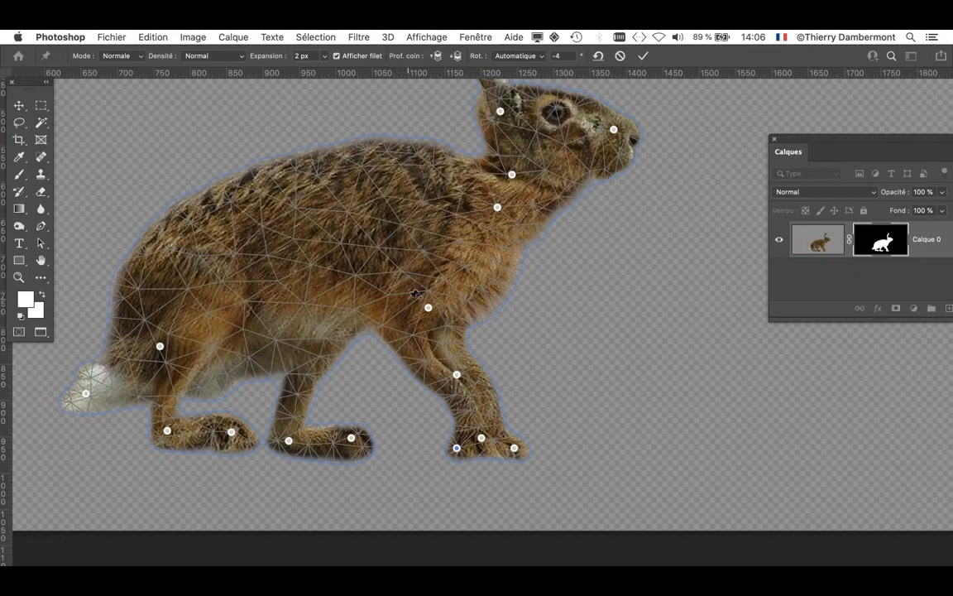
# Add four pins along the hare's back from rump to shoulders and pull them down and slightly forward to flatten the back line.
pyautogui.scroll(5, 420, 213)
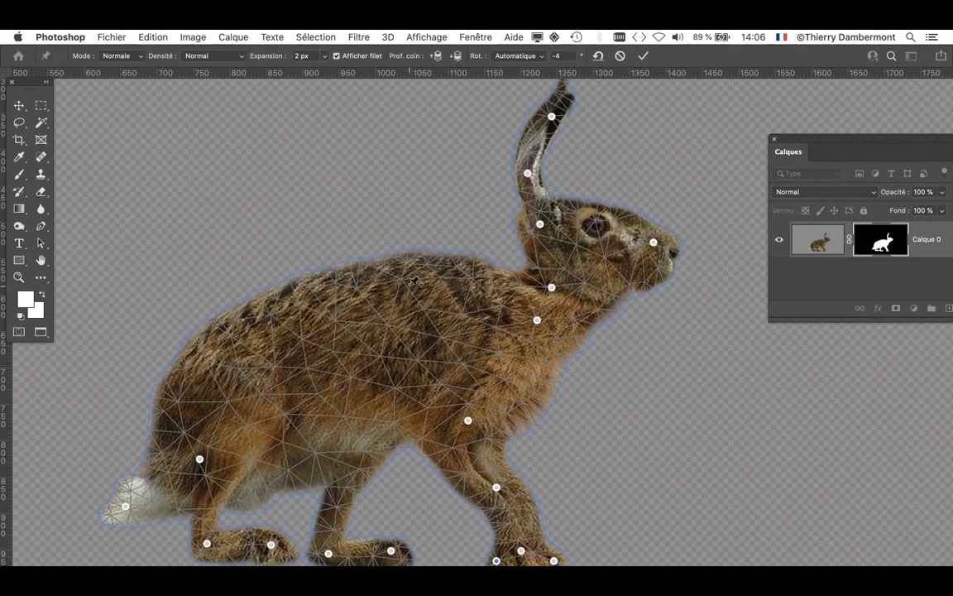
pyautogui.click(410, 286)
pyautogui.moveTo(409, 285); pyautogui.dragTo(418, 301)
pyautogui.moveTo(257, 323); pyautogui.dragTo(273, 338)
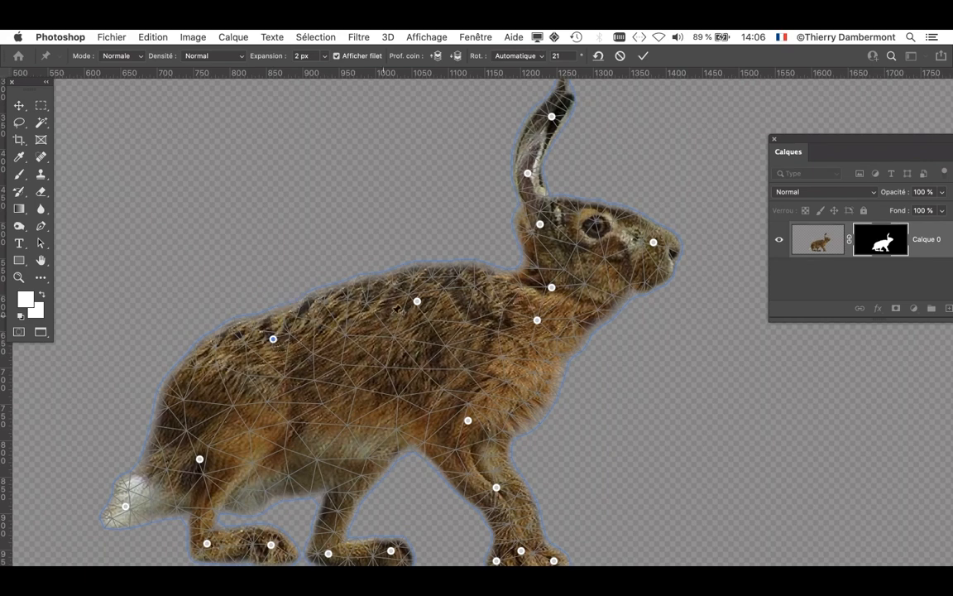
pyautogui.moveTo(418, 302); pyautogui.dragTo(423, 305)
pyautogui.click(336, 317)
pyautogui.moveTo(343, 323); pyautogui.dragTo(357, 331)
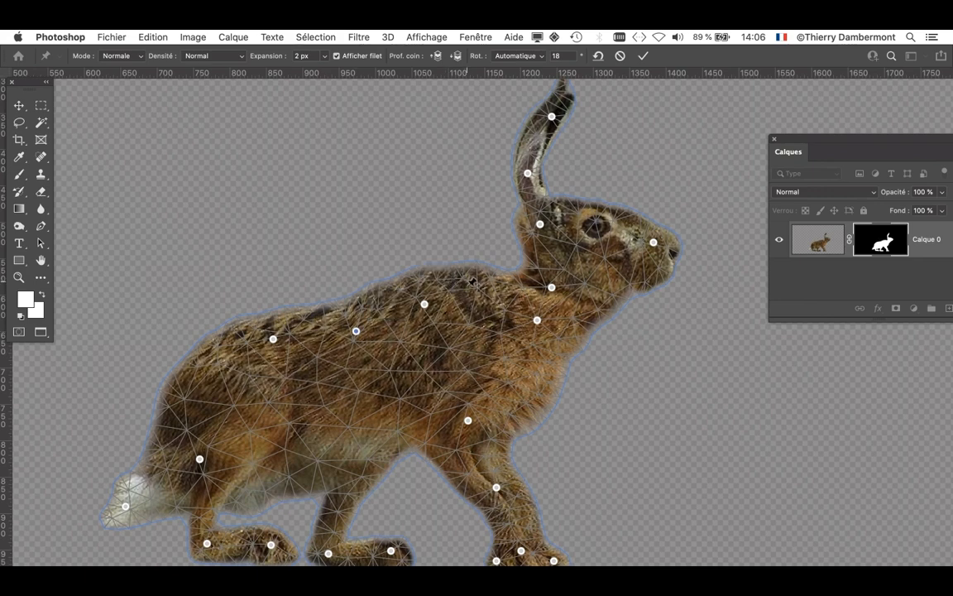
pyautogui.click(469, 278)
pyautogui.moveTo(470, 278); pyautogui.dragTo(475, 295)
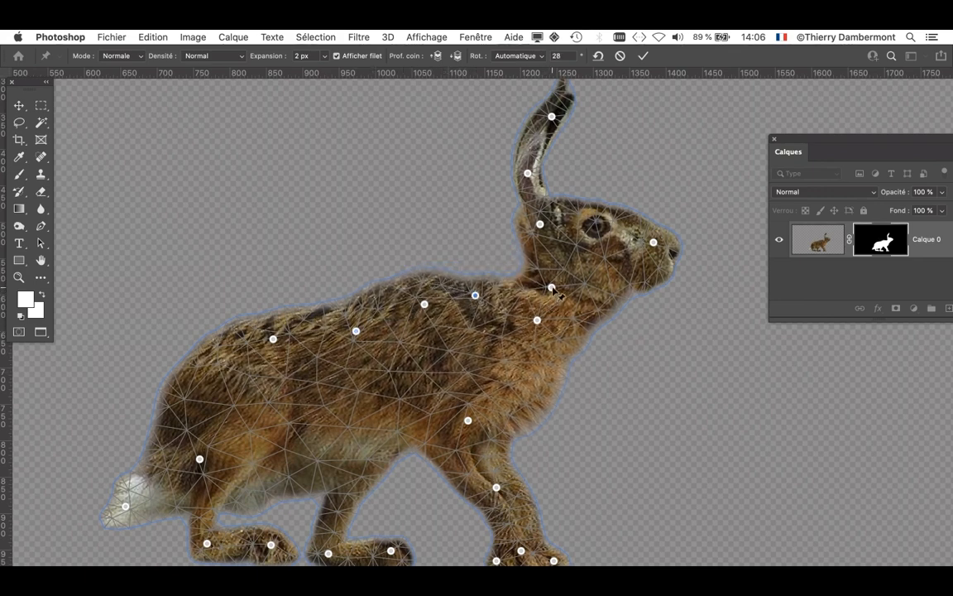
# Replace the neck pin with one at the nape pulled up and back, and nudge a new pin behind the ear forward.
pyautogui.click(527, 280)
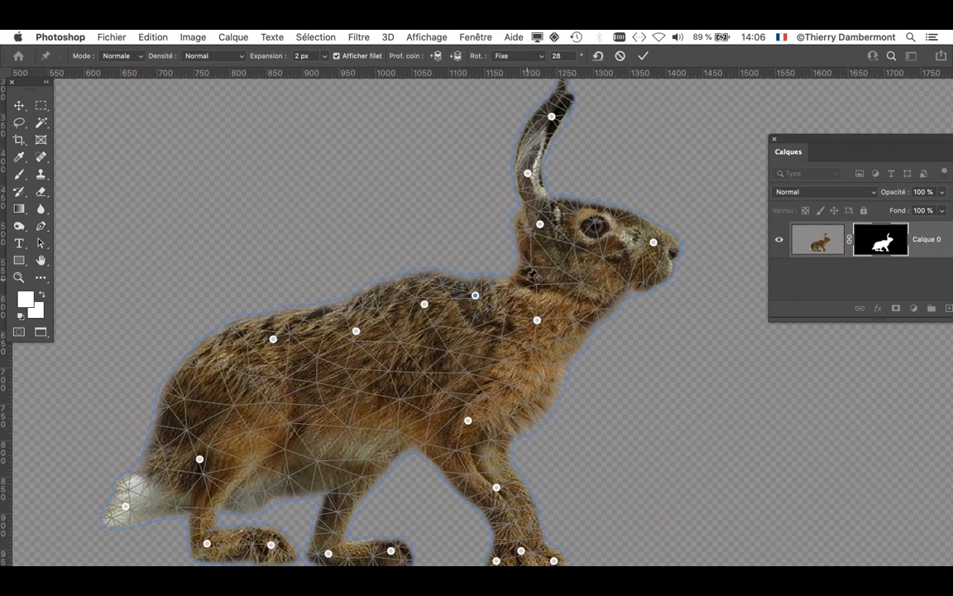
pyautogui.moveTo(527, 279); pyautogui.dragTo(521, 263)
pyautogui.click(523, 215)
pyautogui.moveTo(523, 215); pyautogui.dragTo(531, 216)
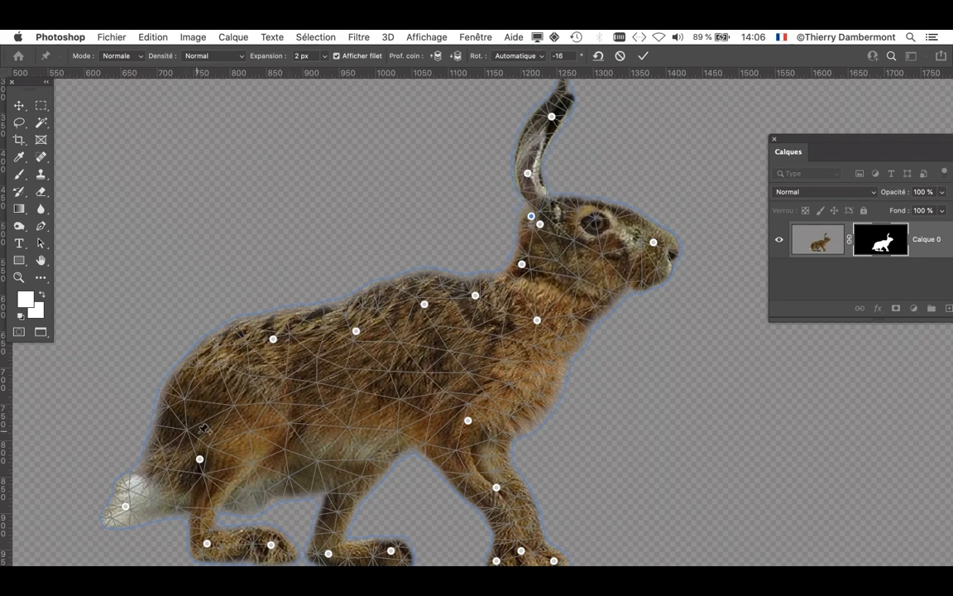
# Lower the heel and toe pins of the hind foot nearest the tail, and pin the rump to pull it up and forward.
pyautogui.moveTo(270, 546); pyautogui.dragTo(273, 555)
pyautogui.moveTo(207, 544); pyautogui.dragTo(207, 555)
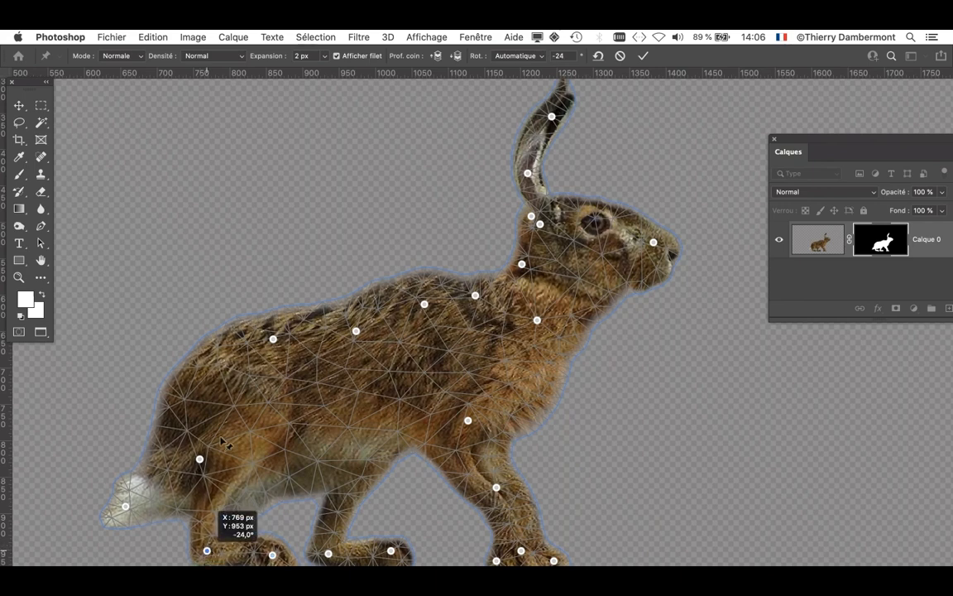
pyautogui.click(191, 389)
pyautogui.moveTo(191, 388); pyautogui.dragTo(214, 376)
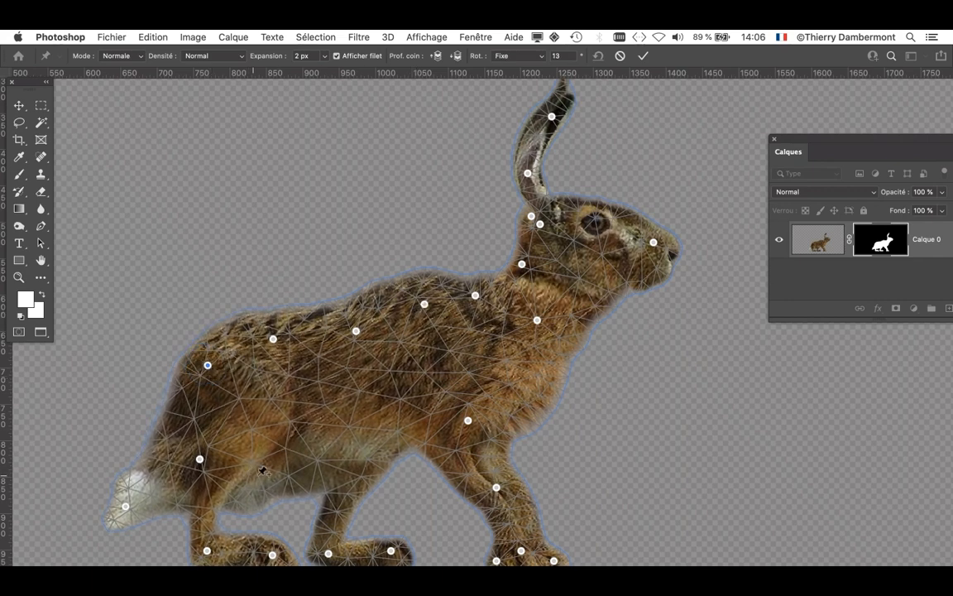
# Apply the puppet warp and move the Calques panel closer to the hare.
pyautogui.scroll(-4, 583, 284)
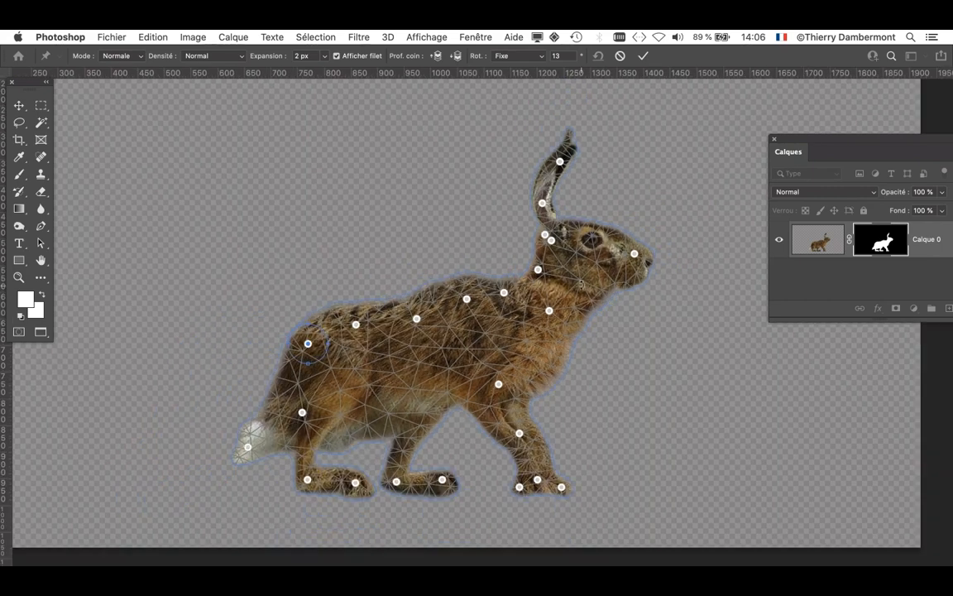
pyautogui.click(643, 56)
pyautogui.press('h')
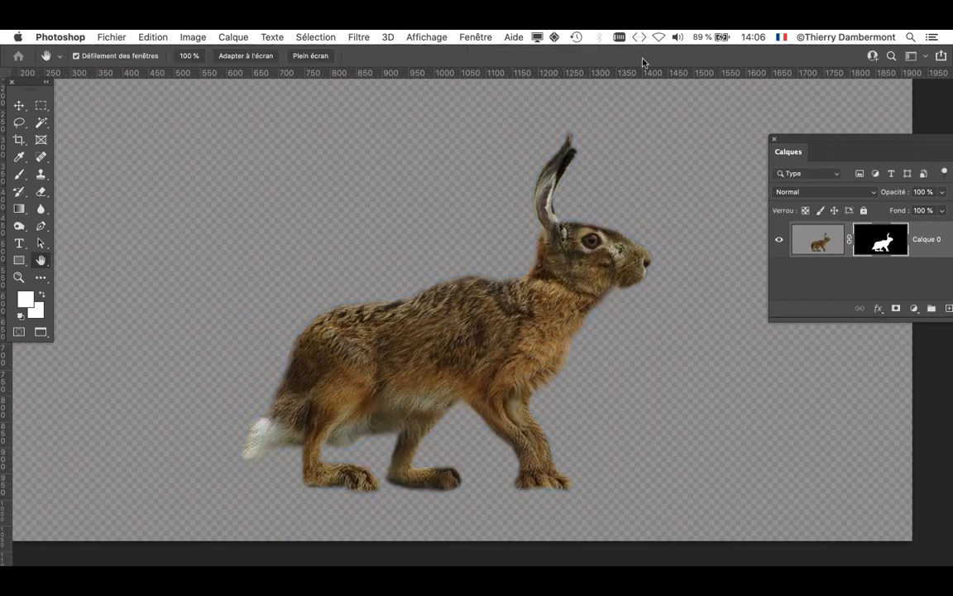
pyautogui.keyDown('alt'); pyautogui.click(595, 387); pyautogui.keyUp('alt')
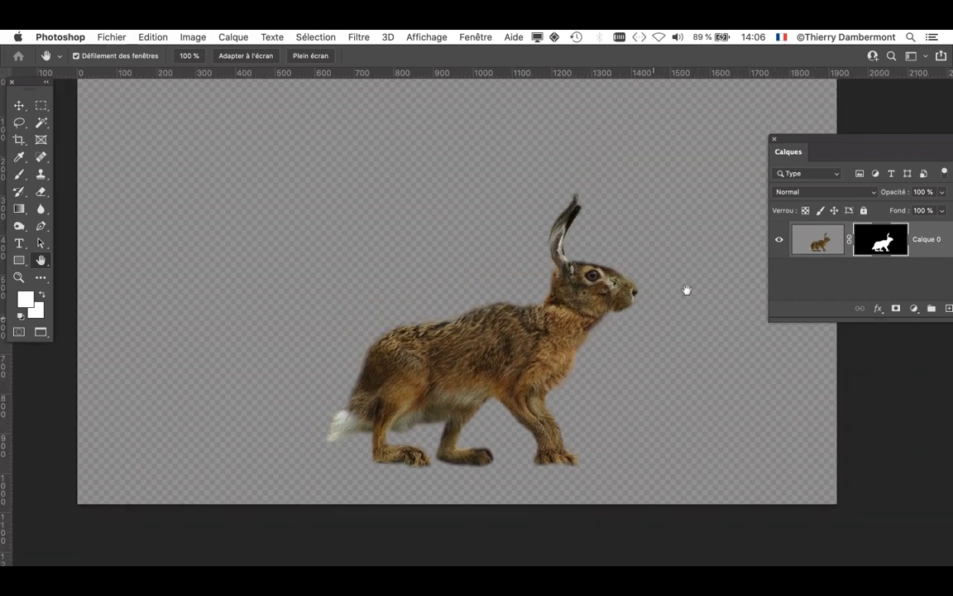
pyautogui.moveTo(802, 147); pyautogui.dragTo(629, 131)
pyautogui.moveTo(417, 259); pyautogui.dragTo(274, 248)
# Save the document as a new Photoshop file named hare-177669_960_720-03.psd in the same folder.
pyautogui.click(122, 37)
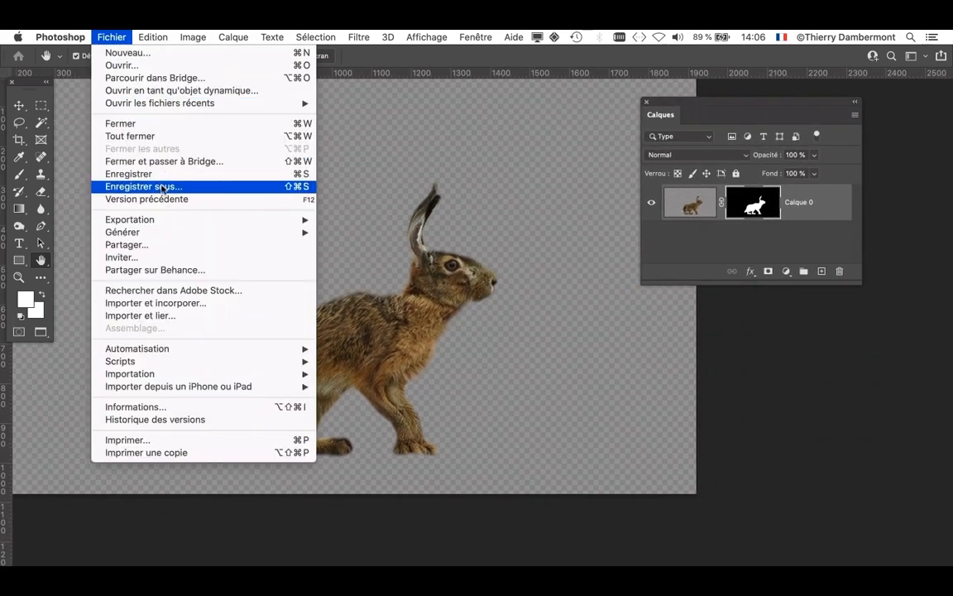
pyautogui.click(161, 187)
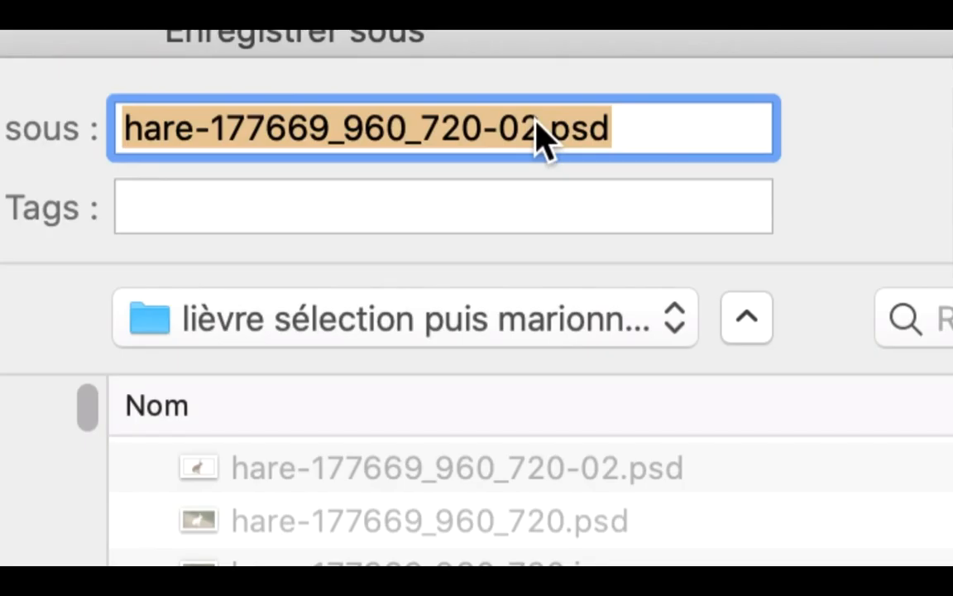
pyautogui.click(537, 124)
pyautogui.moveTo(538, 125); pyautogui.dragTo(524, 125)
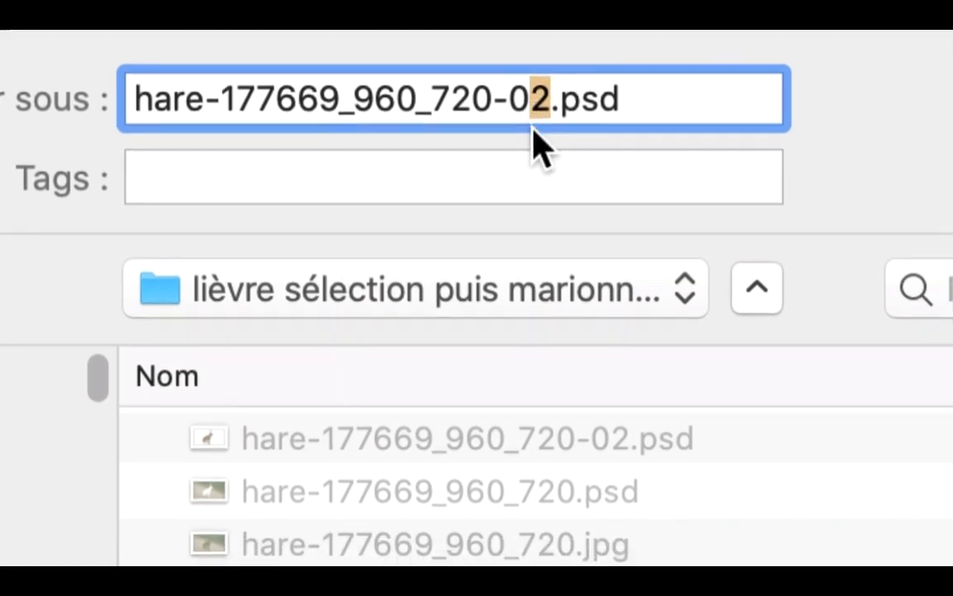
pyautogui.write('3')
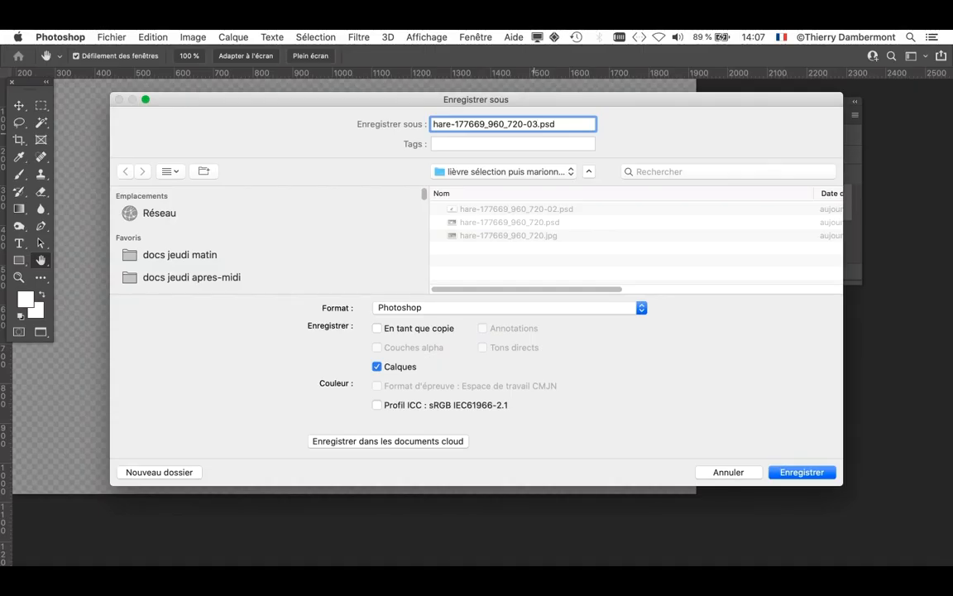
pyautogui.press('Return')
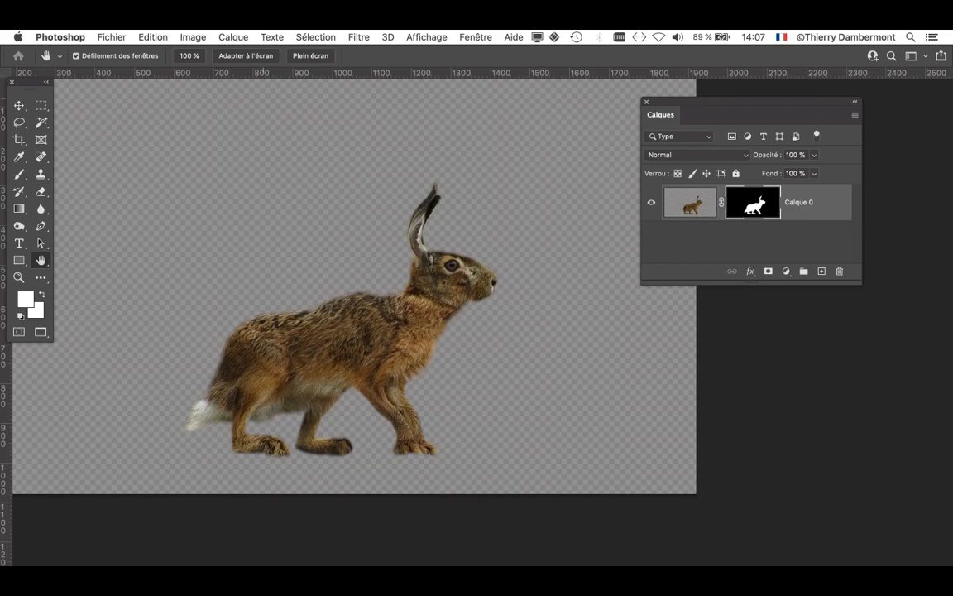
# Open hare-177669_960_720-02.psd and arrange it beside hare-177669_960_720-03.psd as two vertical tiles.
pyautogui.click(111, 36)
pyautogui.moveTo(180, 102)
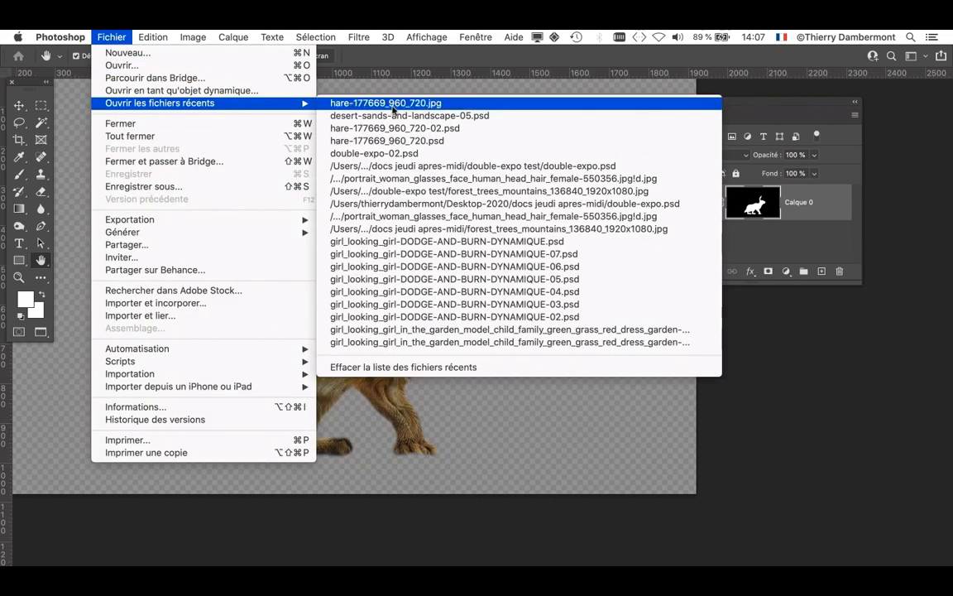
pyautogui.click(470, 128)
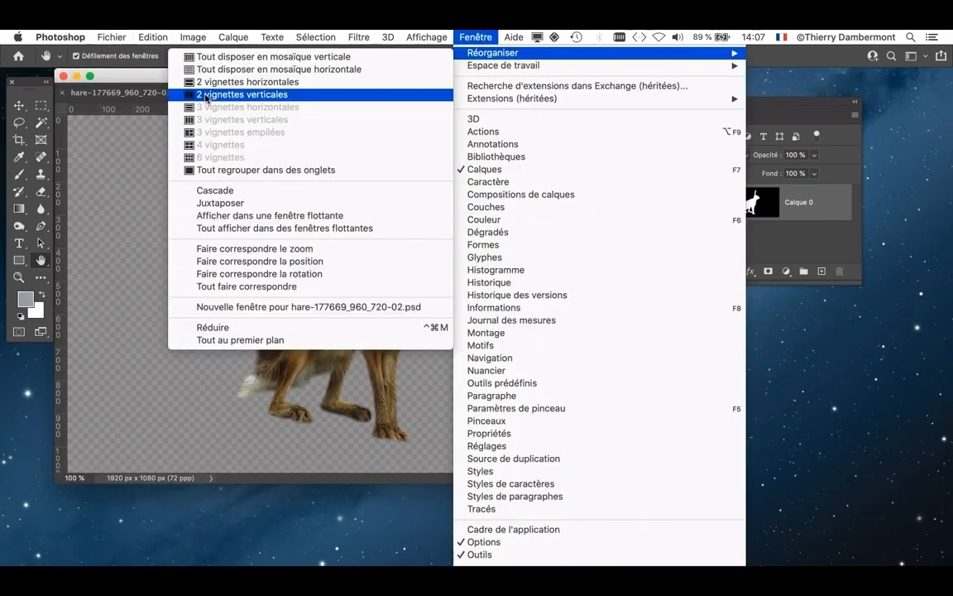
pyautogui.click(202, 95)
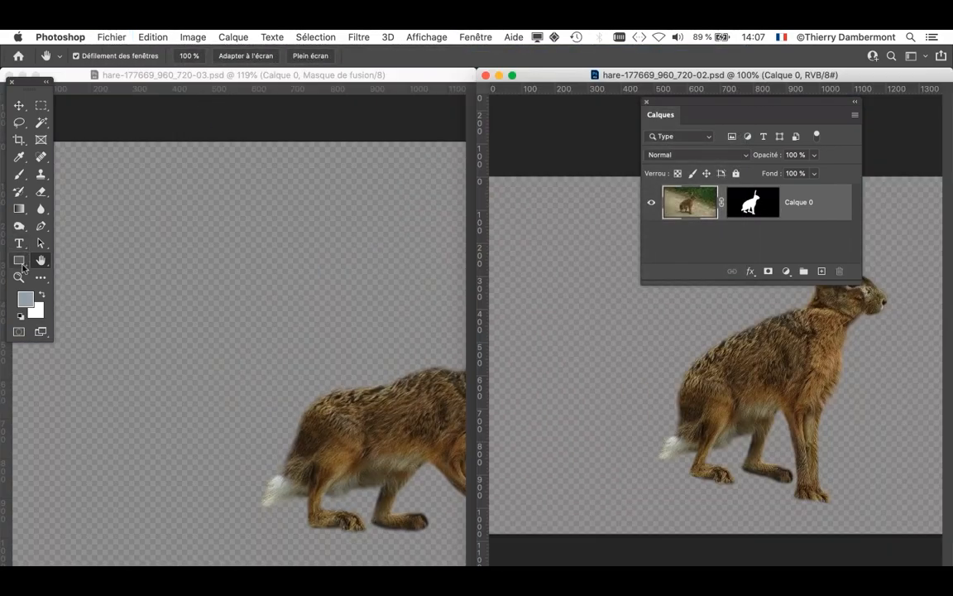
# Turn off simultaneous window scrolling, hide the Calques panel and frame the hare in both documents to compare the two poses.
pyautogui.click(283, 346)
pyautogui.click(114, 56)
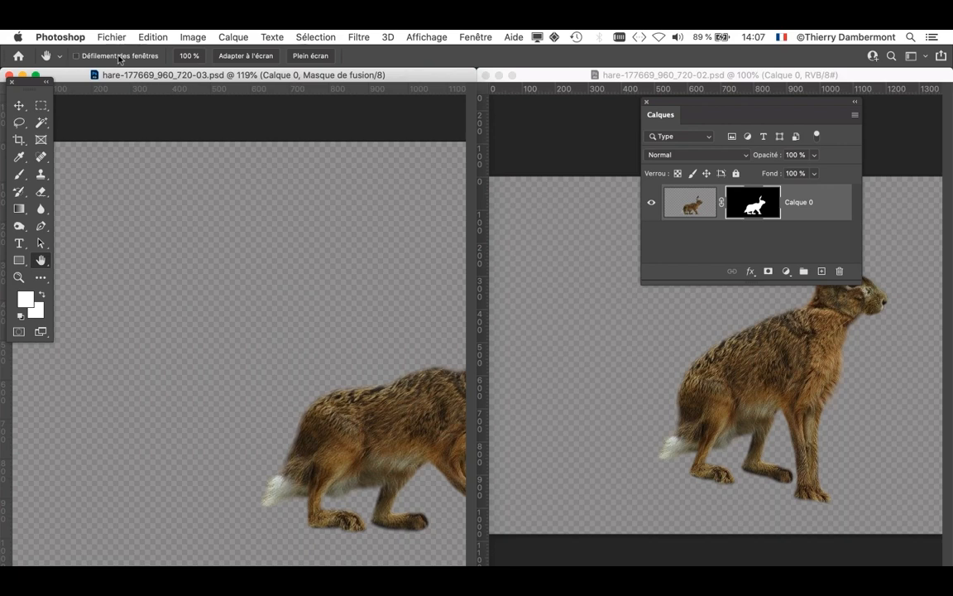
pyautogui.moveTo(402, 389); pyautogui.dragTo(274, 254)
pyautogui.click(744, 374)
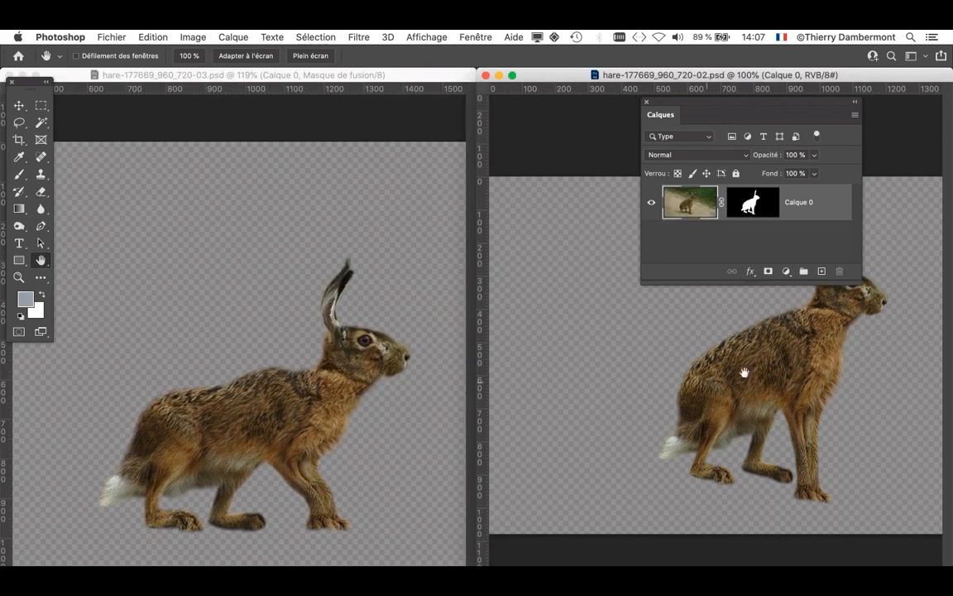
pyautogui.click(616, 168)
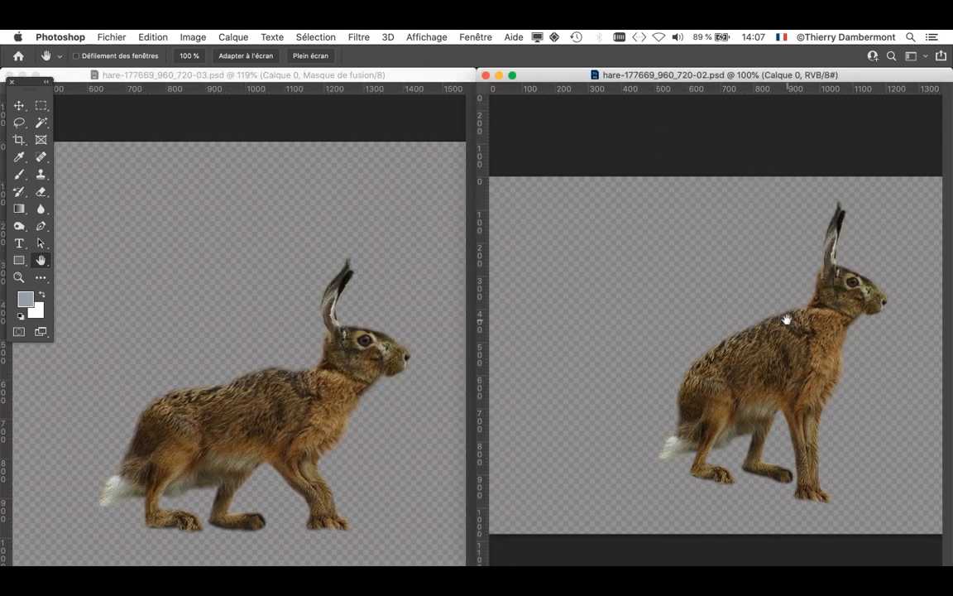
pyautogui.moveTo(787, 319); pyautogui.dragTo(671, 375)
pyautogui.scroll(3, 691, 377)
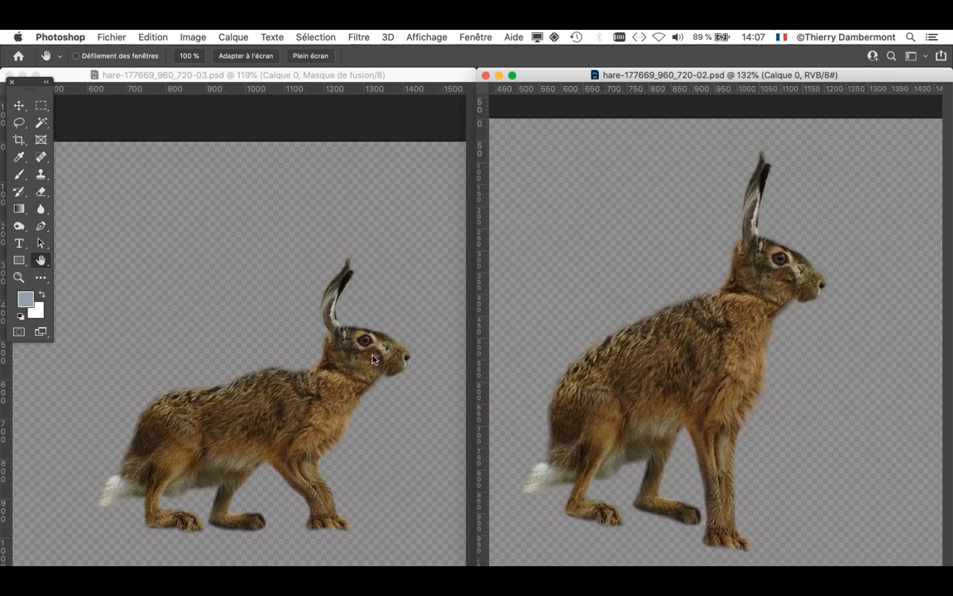
pyautogui.click(260, 336)
pyautogui.scroll(3, 260, 336)
pyautogui.scroll(-2, 290, 356)
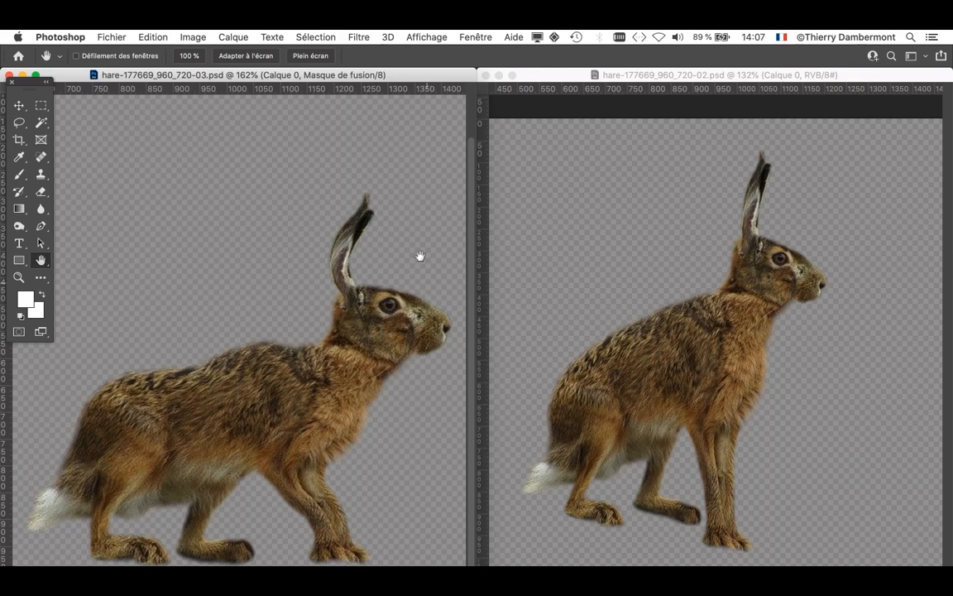
# Show the Calques panel again and move it nearer the boundary between the two documents.
pyautogui.click(472, 37)
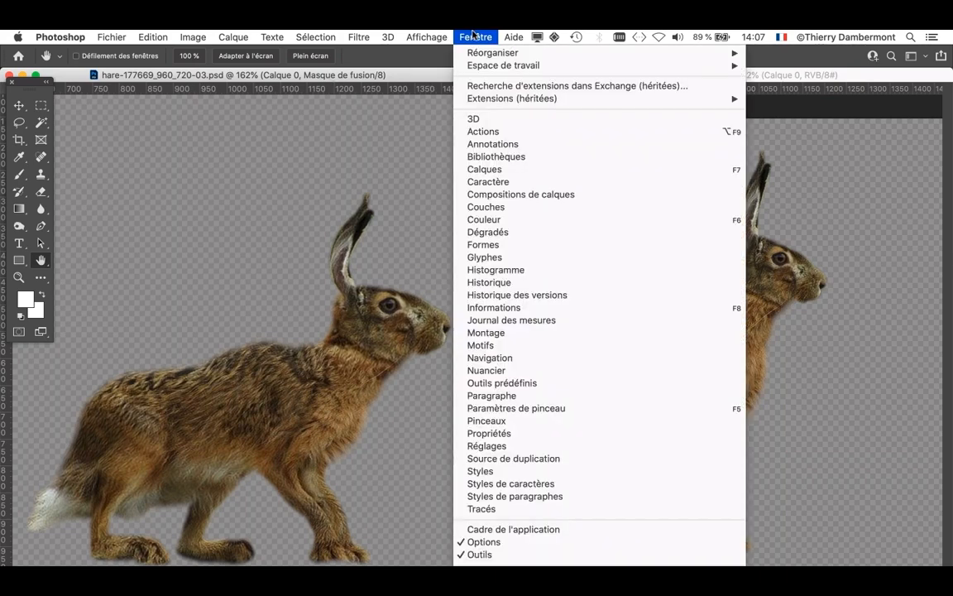
pyautogui.click(499, 171)
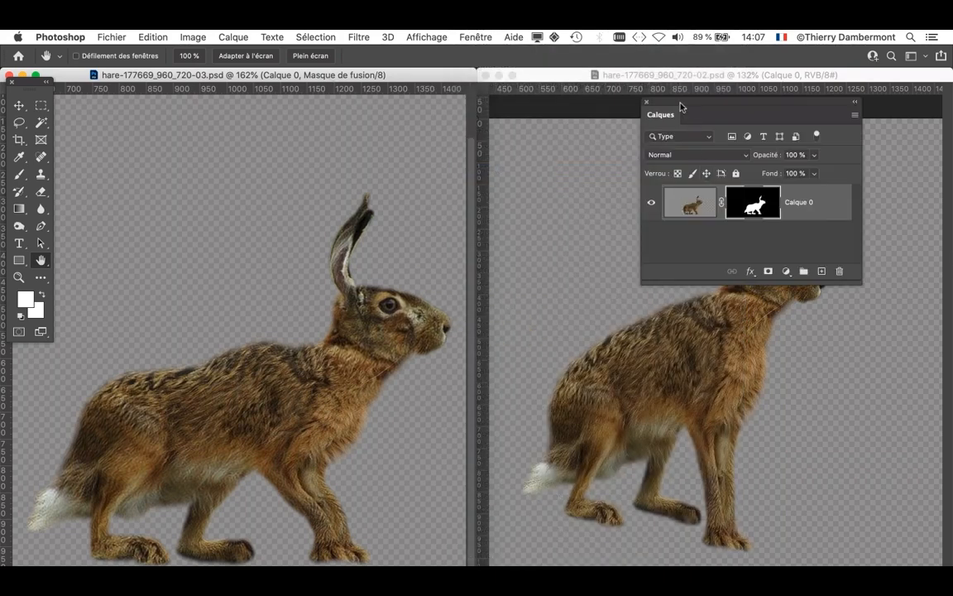
pyautogui.moveTo(681, 109); pyautogui.dragTo(581, 189)
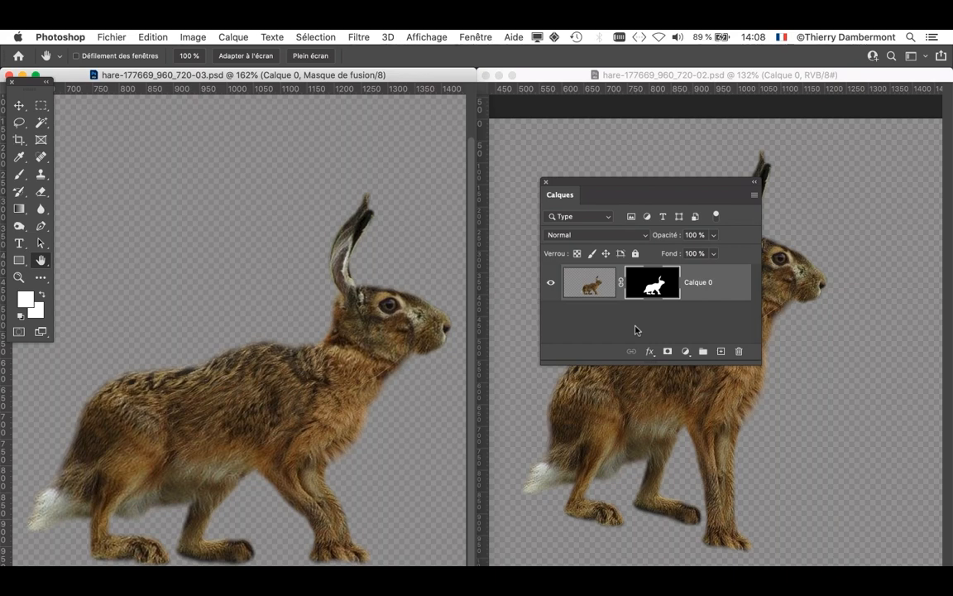
# Close hare-177669_960_720-03.psd and display hare-177669_960_720-02.psd in full-screen mode with menus.
pyautogui.click(9, 75)
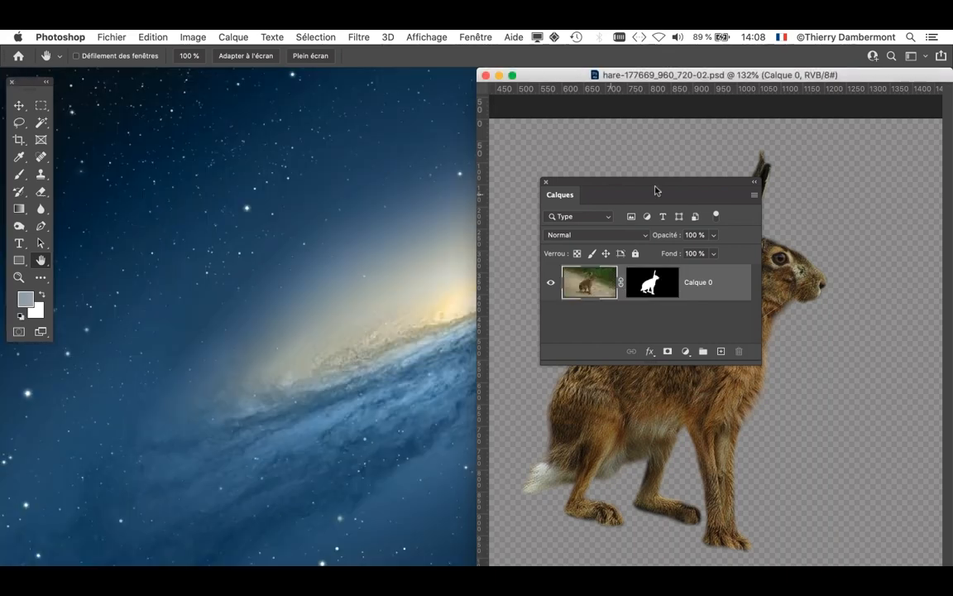
pyautogui.press('f')
pyautogui.moveTo(413, 285); pyautogui.dragTo(309, 277)
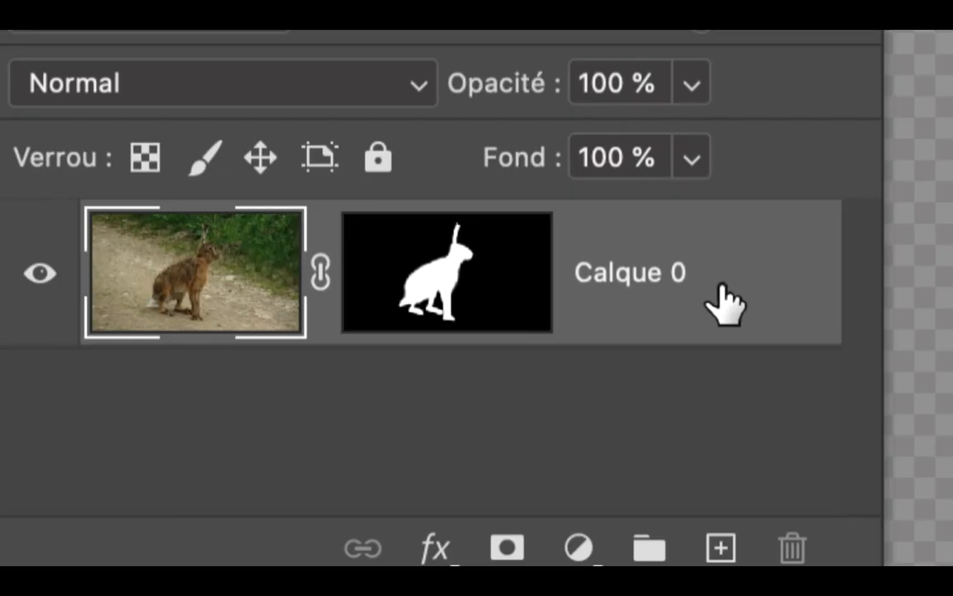
# Convert Calque 0 with its mask to a smart object and move the Calques panel away from the hare.
pyautogui.rightClick(721, 287)
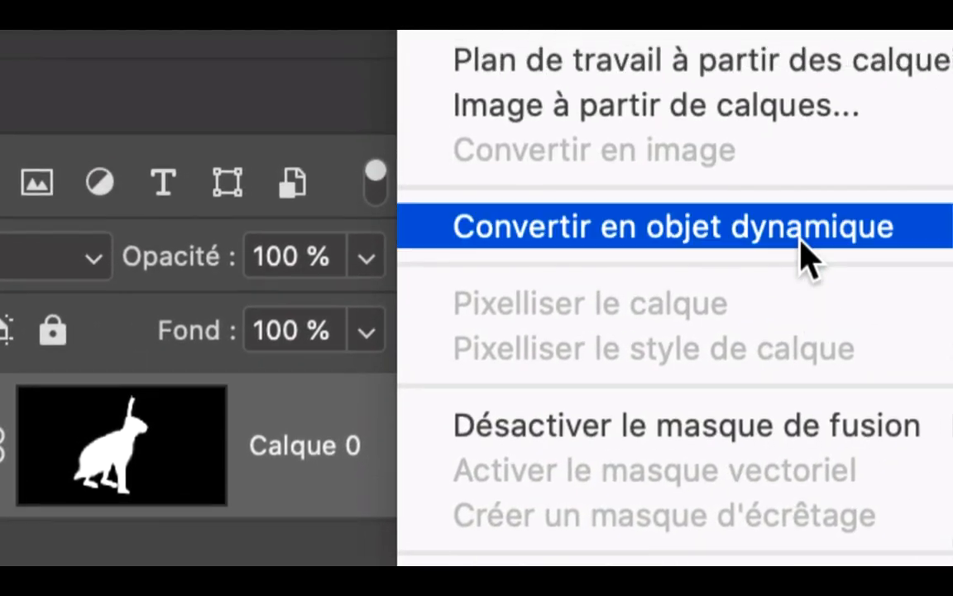
pyautogui.click(910, 54)
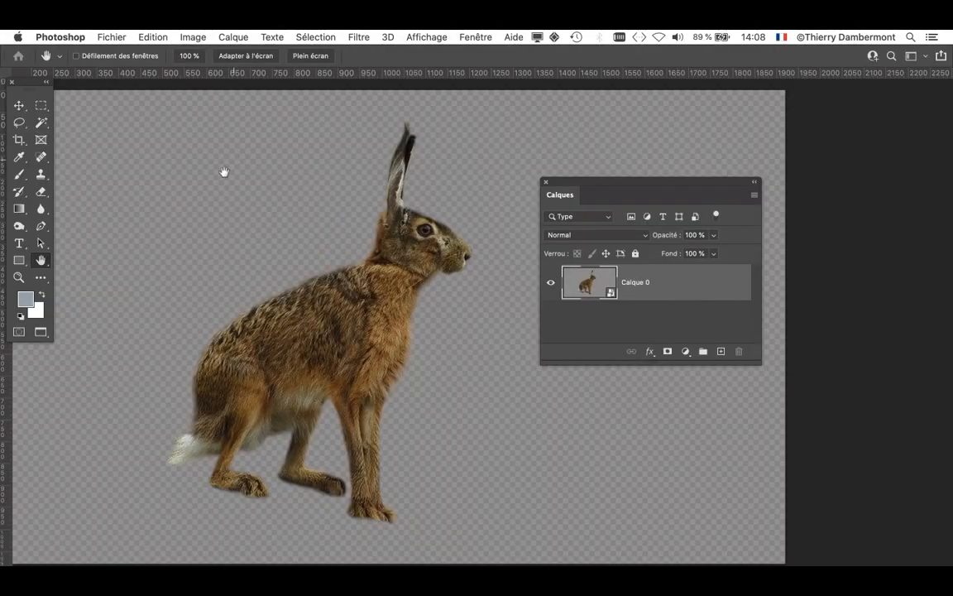
pyautogui.hscroll(5, 186, 252)
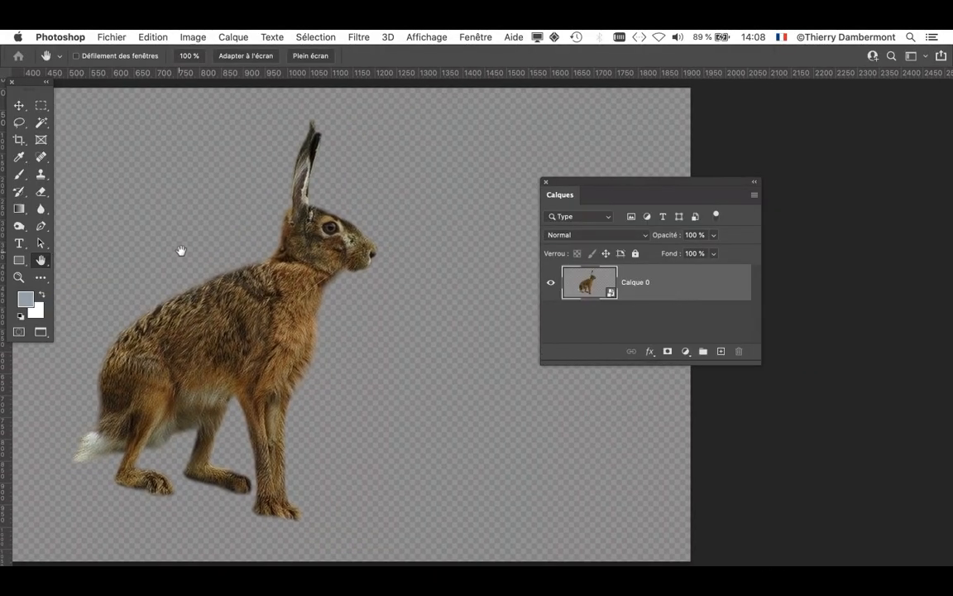
pyautogui.moveTo(567, 182); pyautogui.dragTo(667, 117)
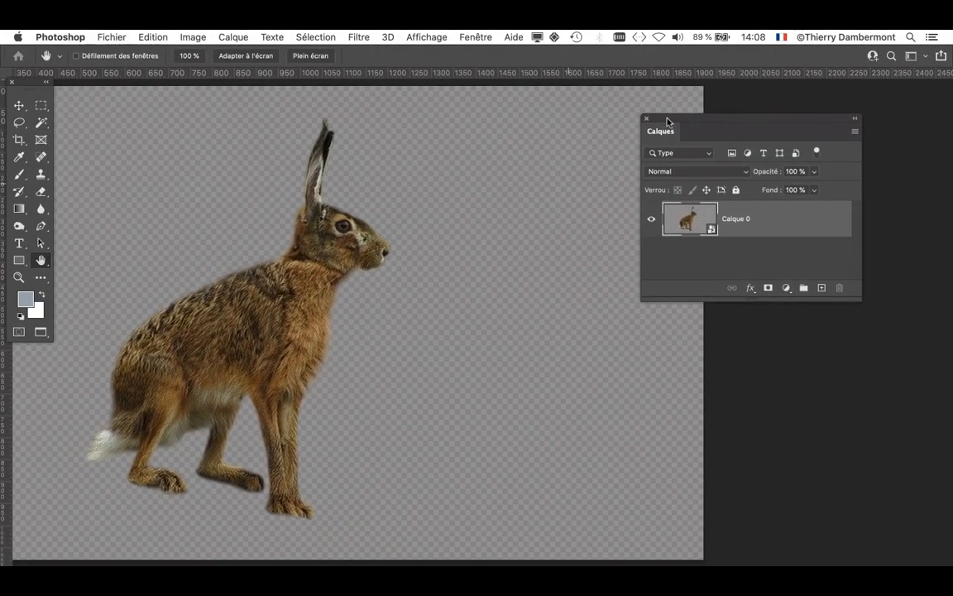
# Start a Puppet Warp on the smart object, pin the neck, and pin the hind thigh and pull it down slightly.
pyautogui.click(166, 38)
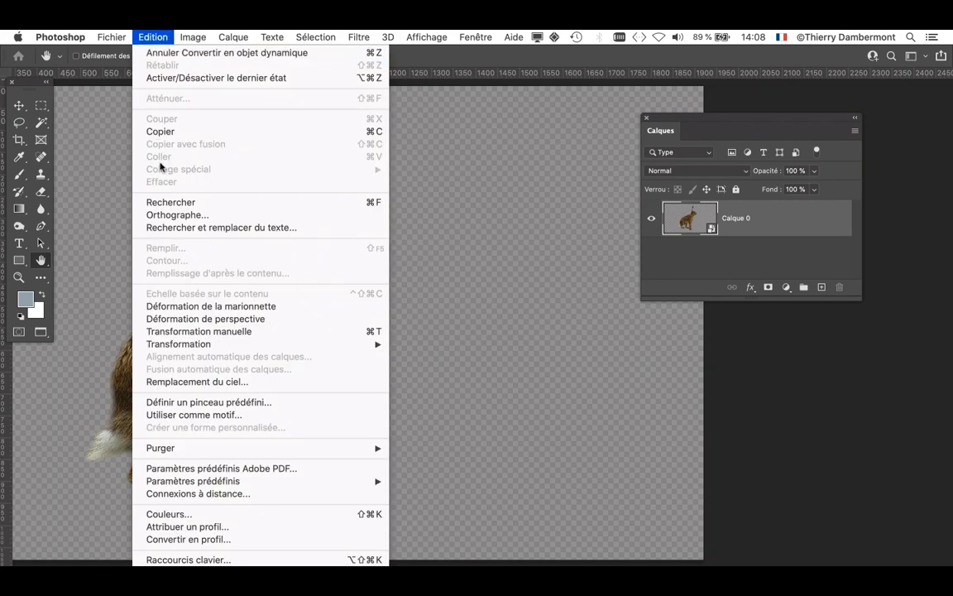
pyautogui.click(213, 308)
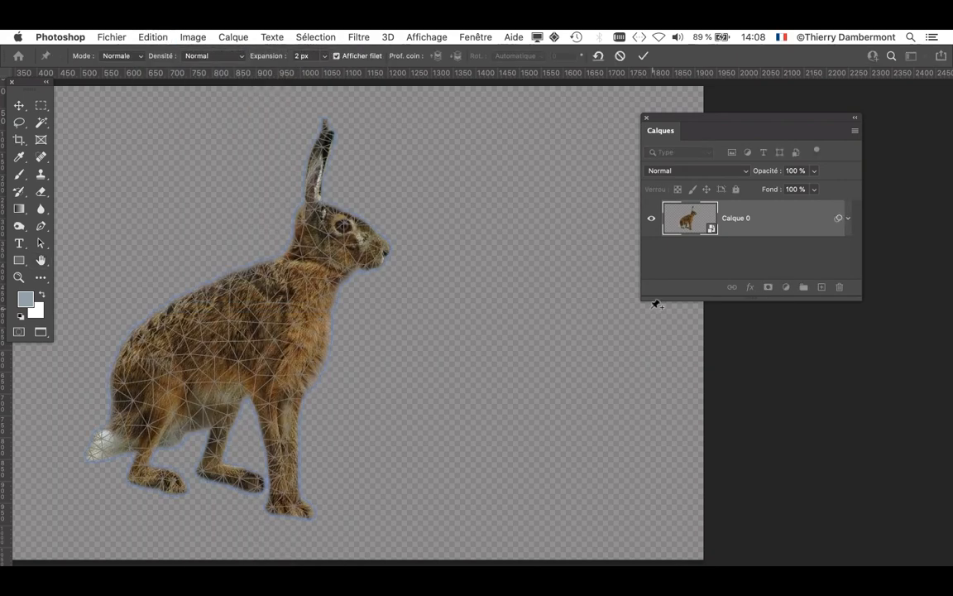
pyautogui.click(311, 259)
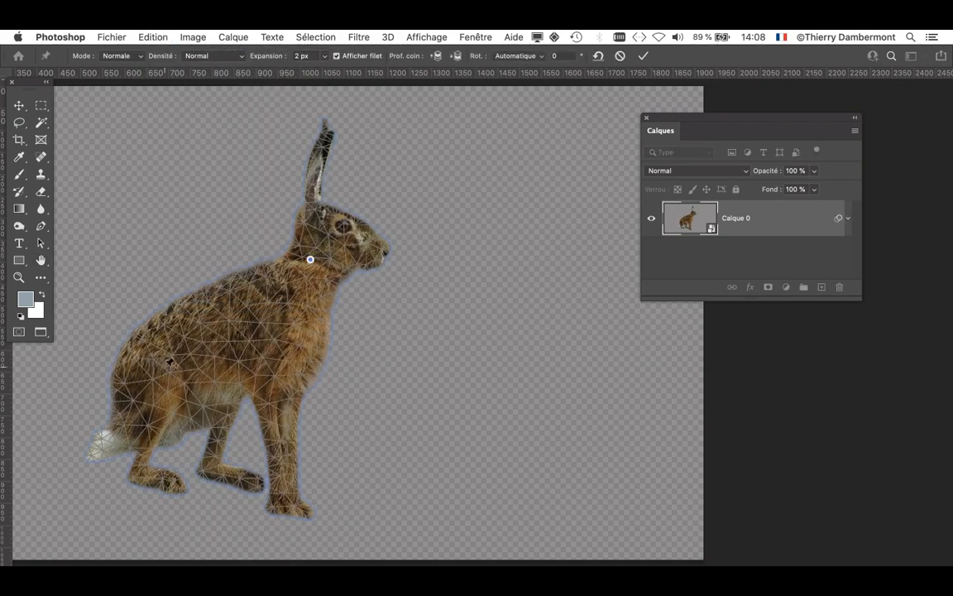
pyautogui.click(165, 383)
pyautogui.moveTo(165, 383); pyautogui.dragTo(155, 414)
# Move the foreleg forward with pins at its top and paw, pin the lower hind leg, and apply the warp.
pyautogui.moveTo(291, 501)
pyautogui.mouseDown()
pyautogui.moveTo(305, 496)
pyautogui.moveTo(299, 486)
pyautogui.mouseUp()
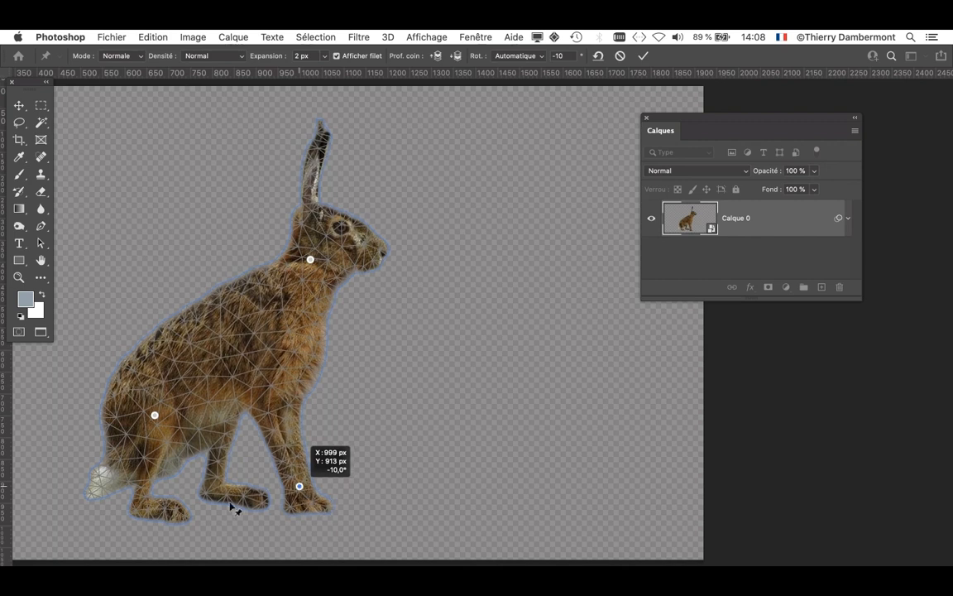
pyautogui.moveTo(149, 455)
pyautogui.mouseDown()
pyautogui.moveTo(155, 444)
pyautogui.moveTo(150, 453)
pyautogui.mouseUp()
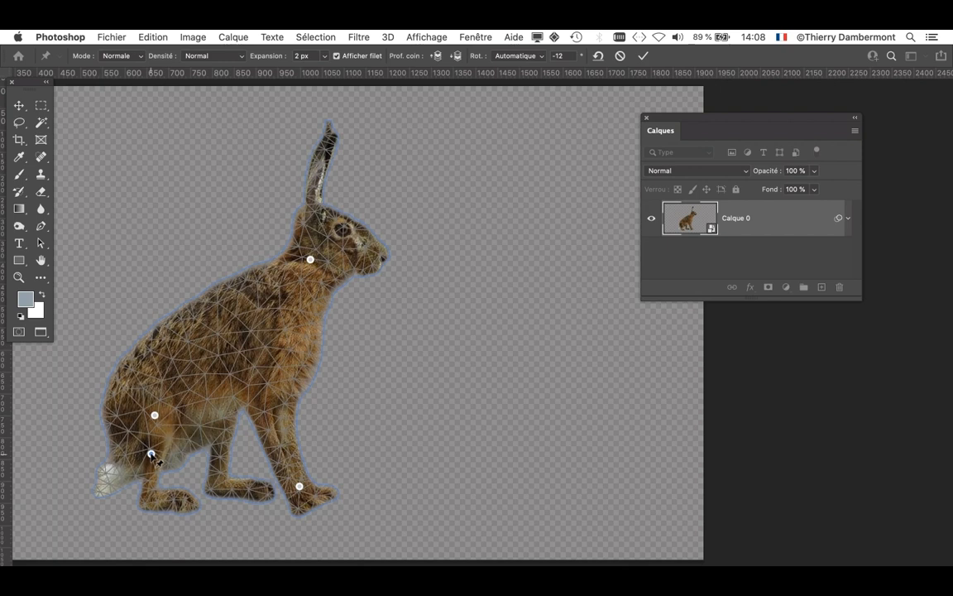
pyautogui.moveTo(272, 394); pyautogui.dragTo(289, 387)
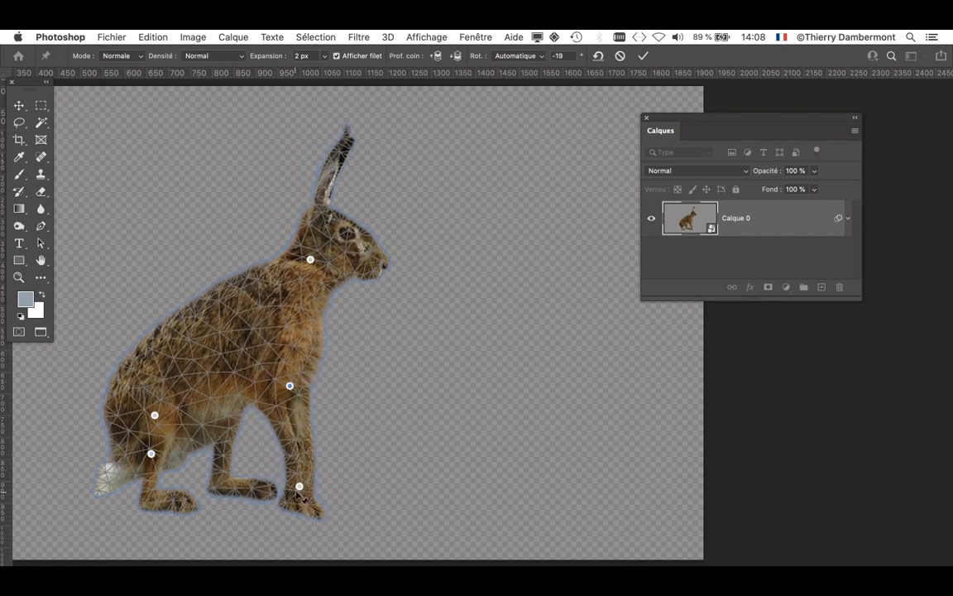
pyautogui.moveTo(300, 487); pyautogui.dragTo(320, 488)
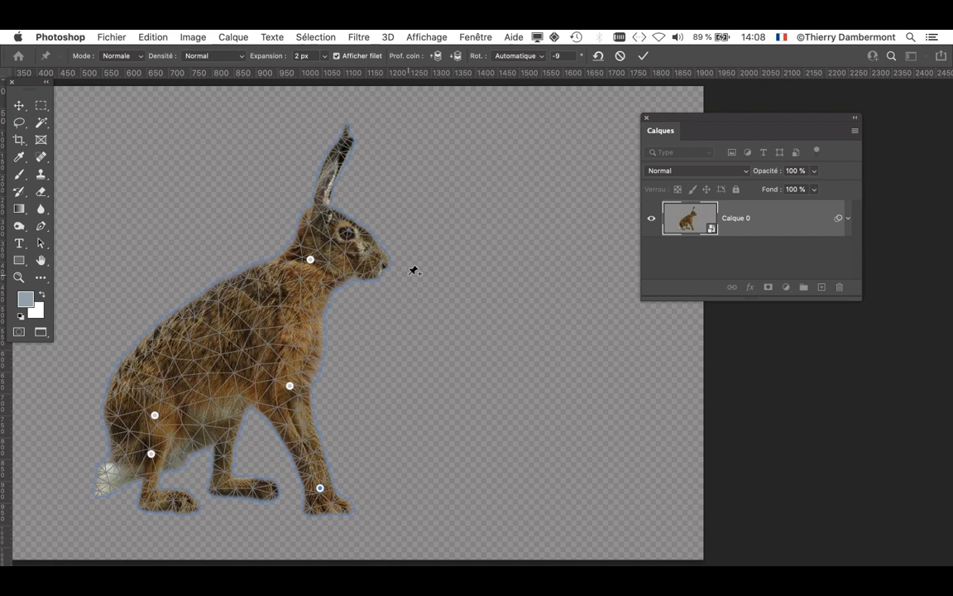
pyautogui.click(643, 56)
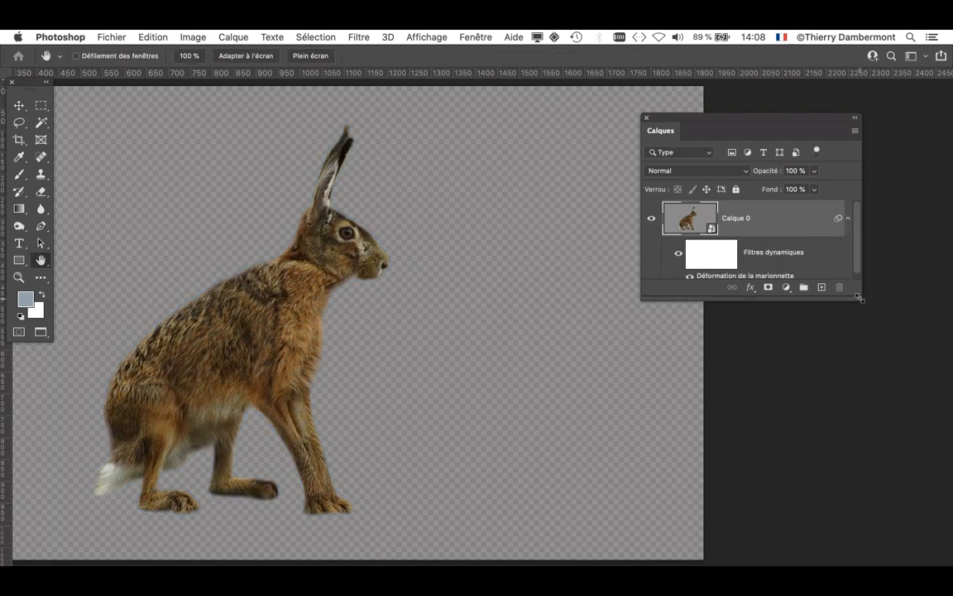
# Enlarge the Calques panel and toggle the Déformation de la marionnette smart filter to compare the hare with and without the warp.
pyautogui.moveTo(859, 297); pyautogui.dragTo(846, 359)
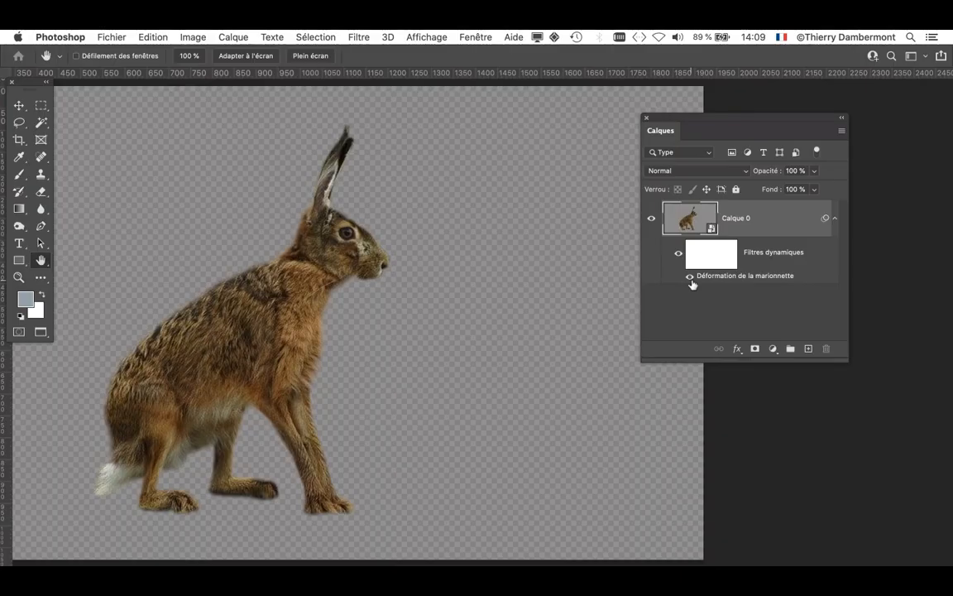
pyautogui.click(691, 278)
pyautogui.click(691, 279)
pyautogui.click(691, 279)
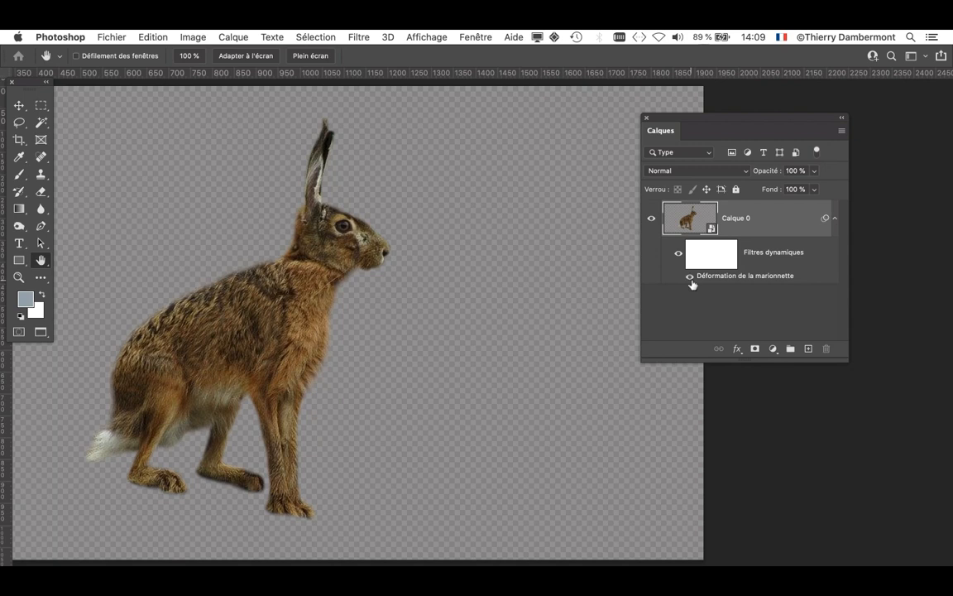
pyautogui.click(691, 279)
pyautogui.click(691, 279)
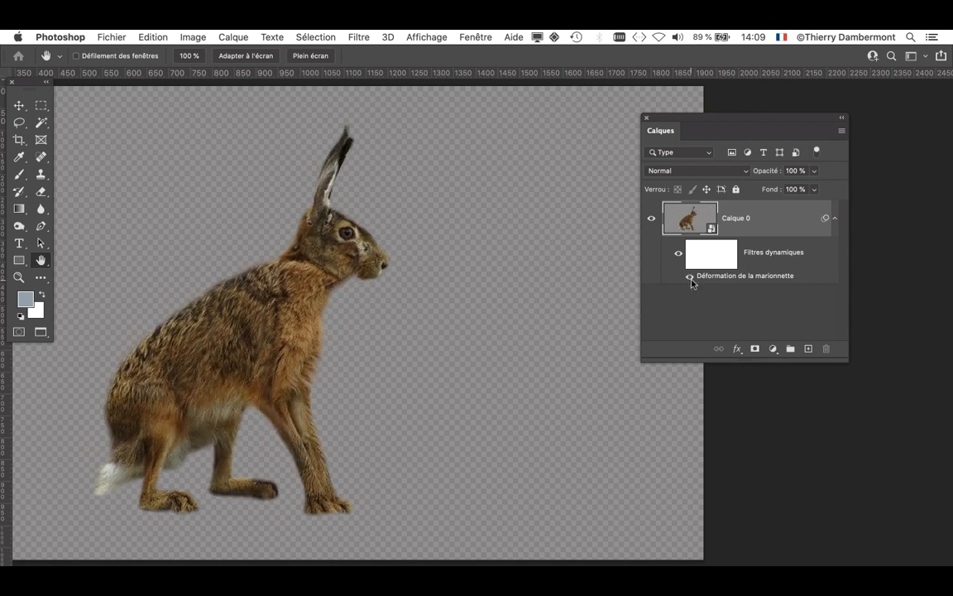
pyautogui.click(691, 279)
pyautogui.click(691, 279)
pyautogui.click(691, 279)
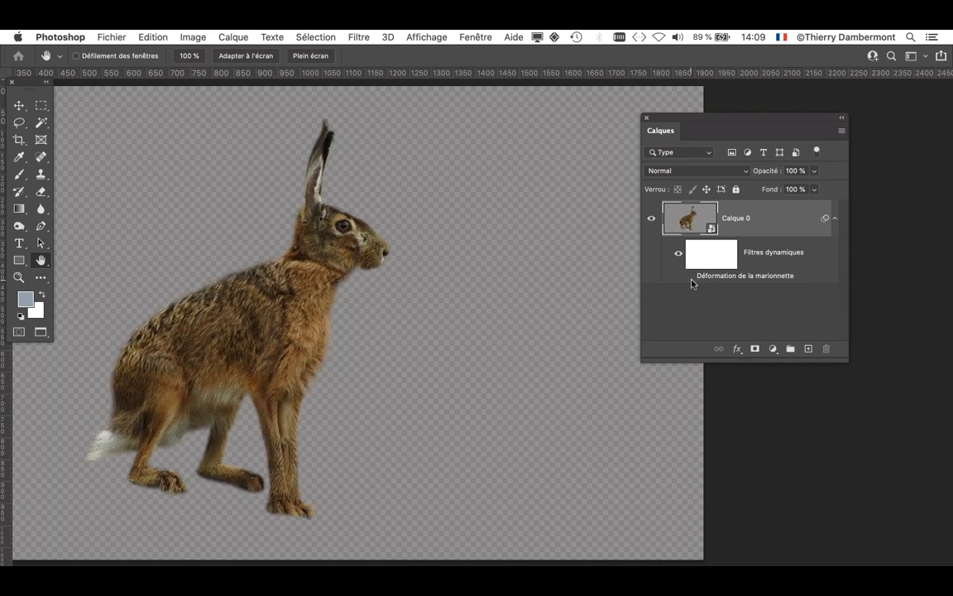
pyautogui.click(691, 279)
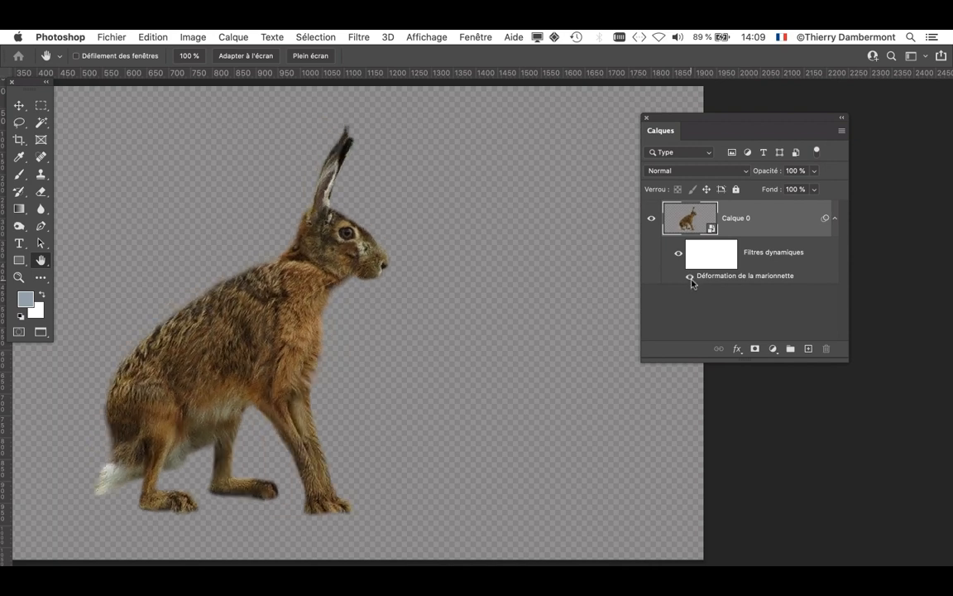
pyautogui.click(691, 279)
pyautogui.click(691, 279)
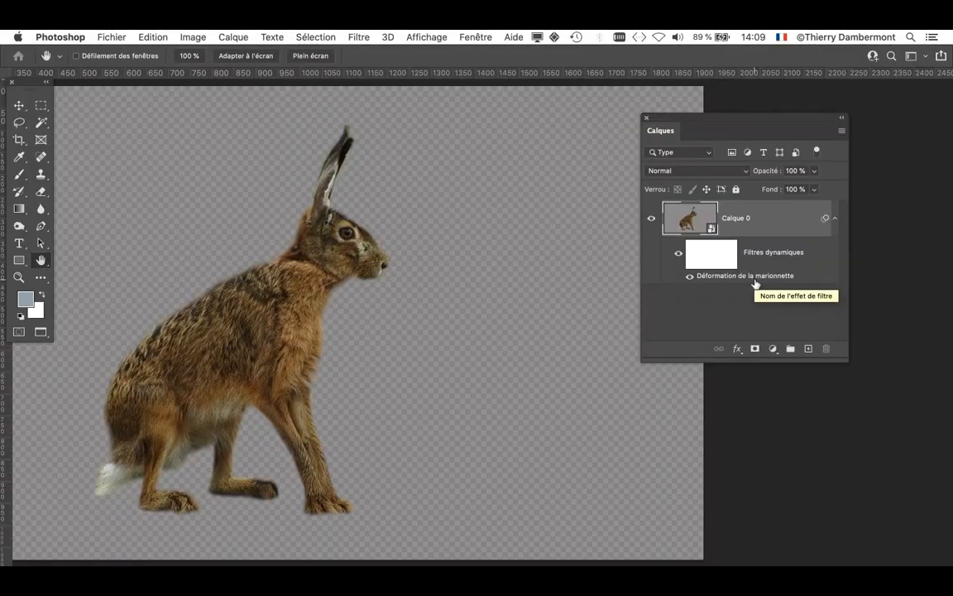
# Reopen the Déformation de la marionnette filter on Calque 0, pin the ear and head, and bend the ear backwards.
pyautogui.doubleClick(758, 295)
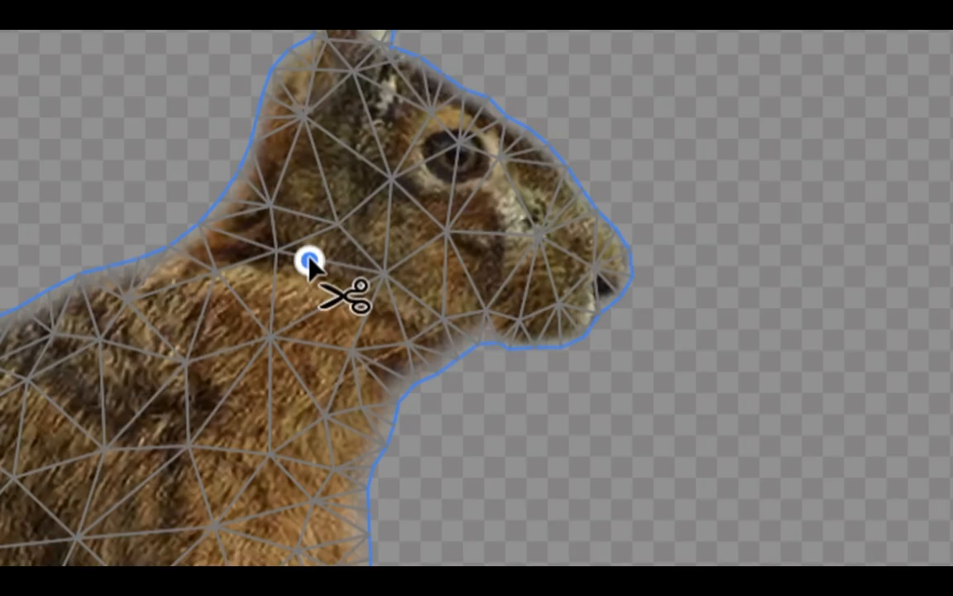
pyautogui.click(309, 259)
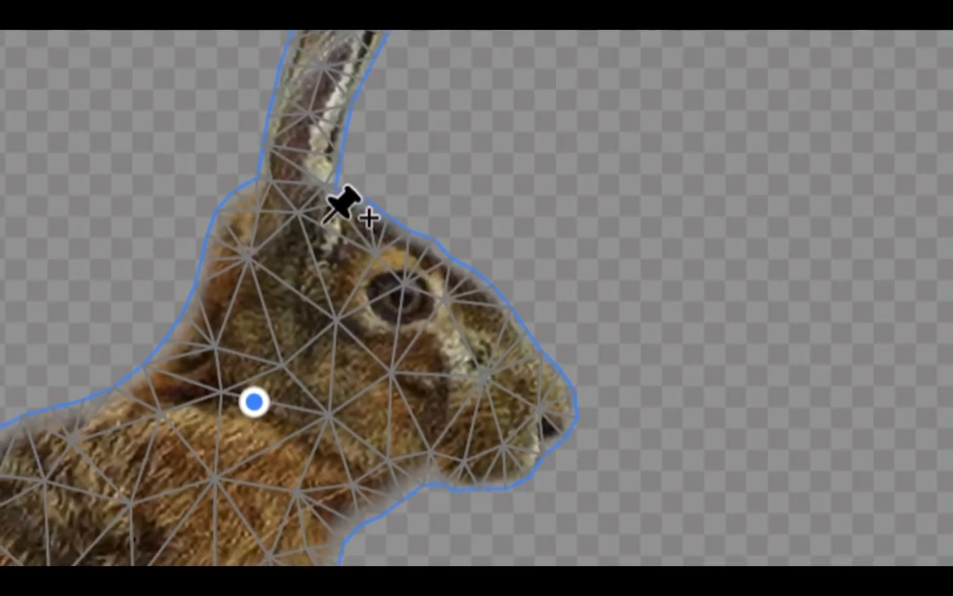
pyautogui.click(321, 124)
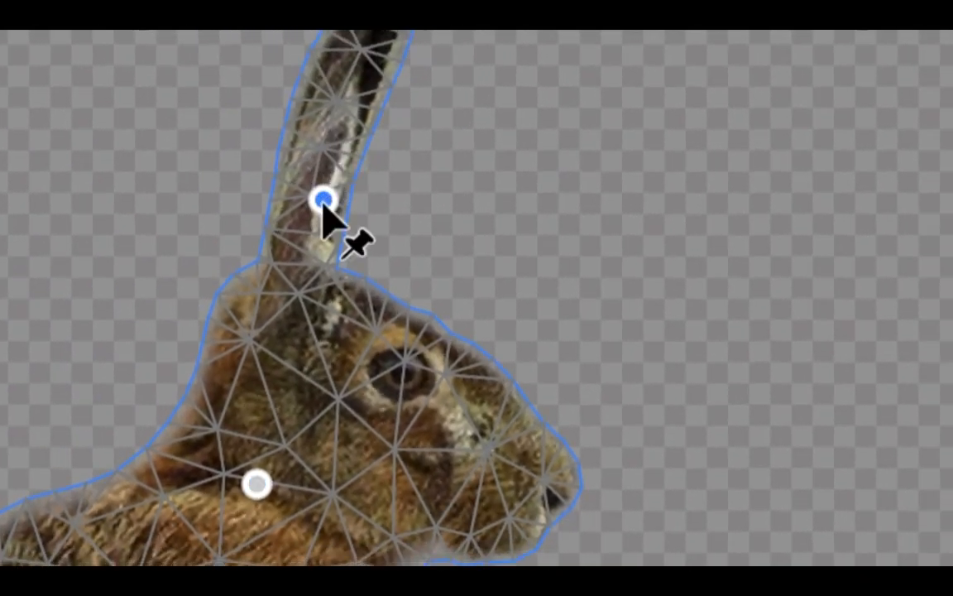
pyautogui.moveTo(323, 204); pyautogui.dragTo(288, 203)
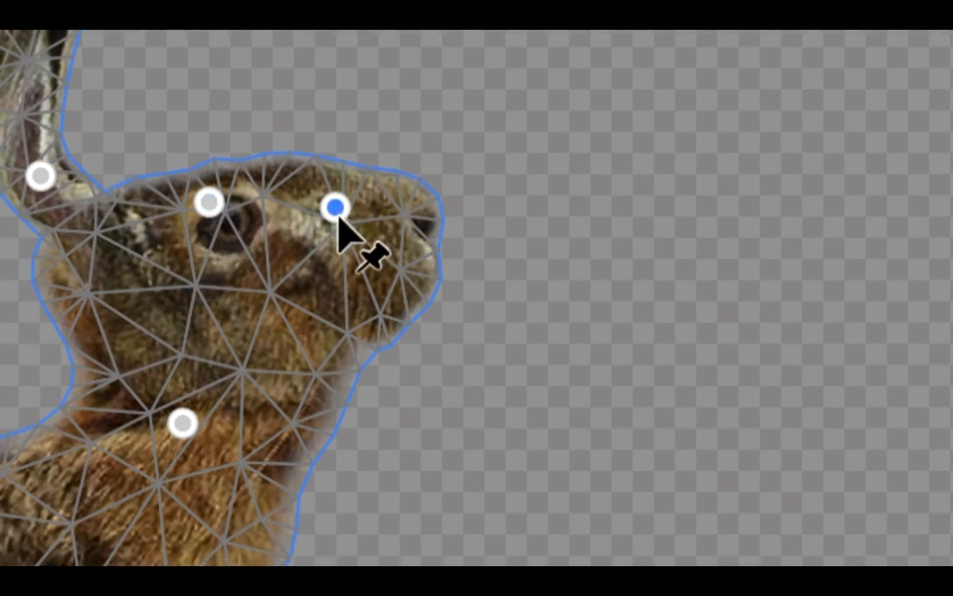
# Rotate the muzzle pin to adjust the raised head, add a pin at the back of the head, and apply the warp.
pyautogui.moveTo(355, 233); pyautogui.dragTo(296, 230)
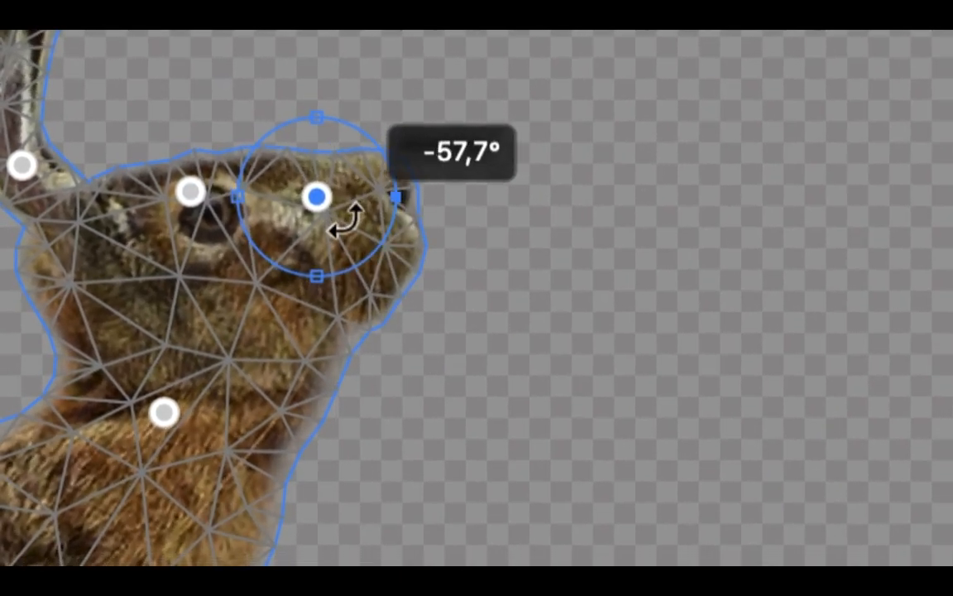
pyautogui.click(86, 269)
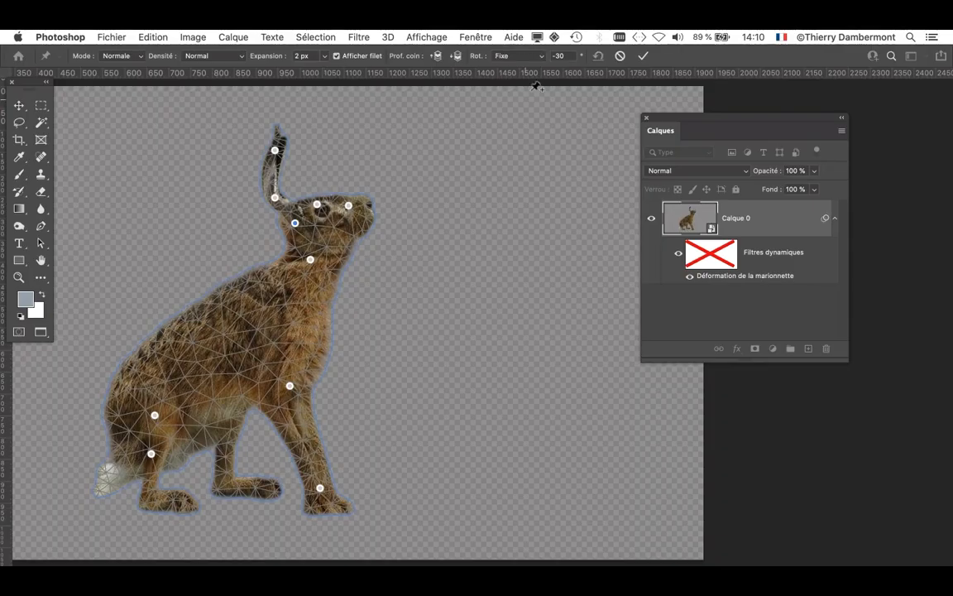
pyautogui.click(643, 56)
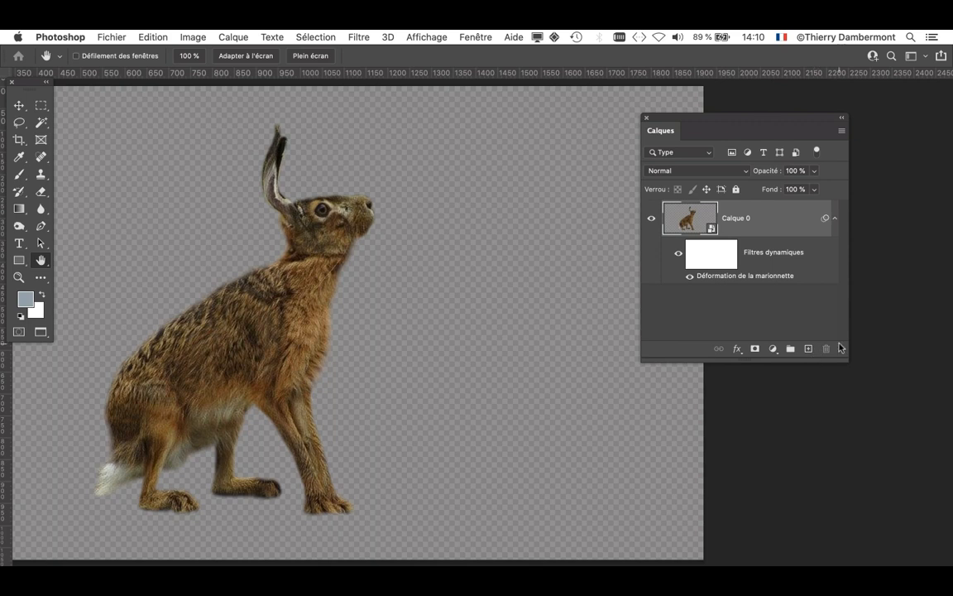
# Move and enlarge the Calques panel, then collapse the smart filters of Calque 0 and duplicate that layer.
pyautogui.moveTo(707, 119); pyautogui.dragTo(654, 108)
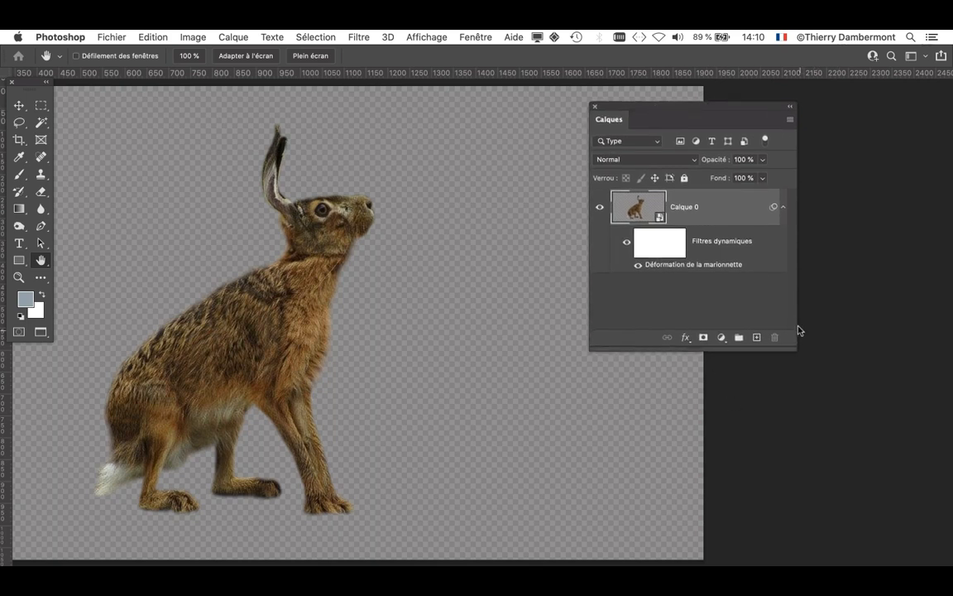
pyautogui.moveTo(796, 349); pyautogui.dragTo(837, 444)
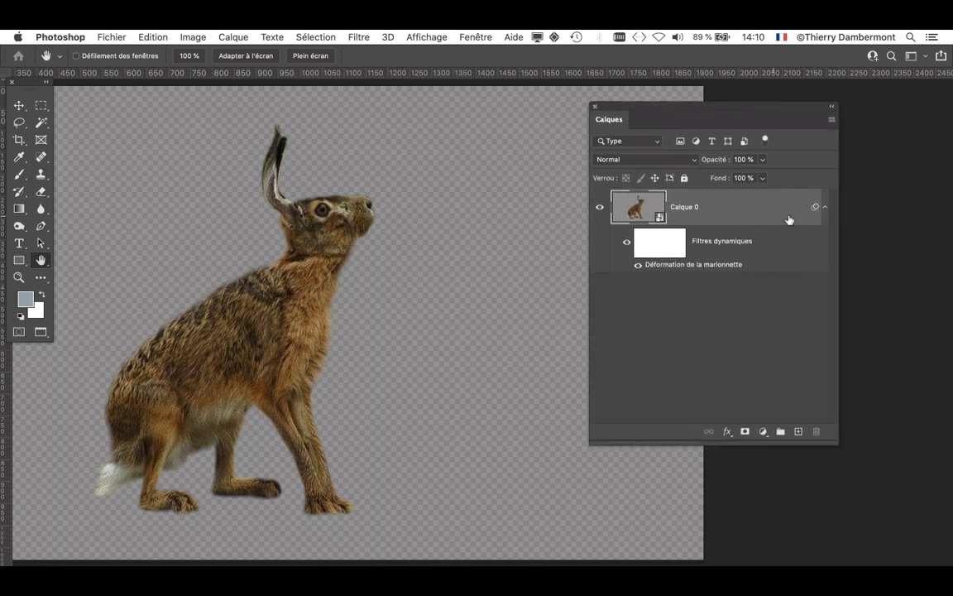
pyautogui.click(825, 206)
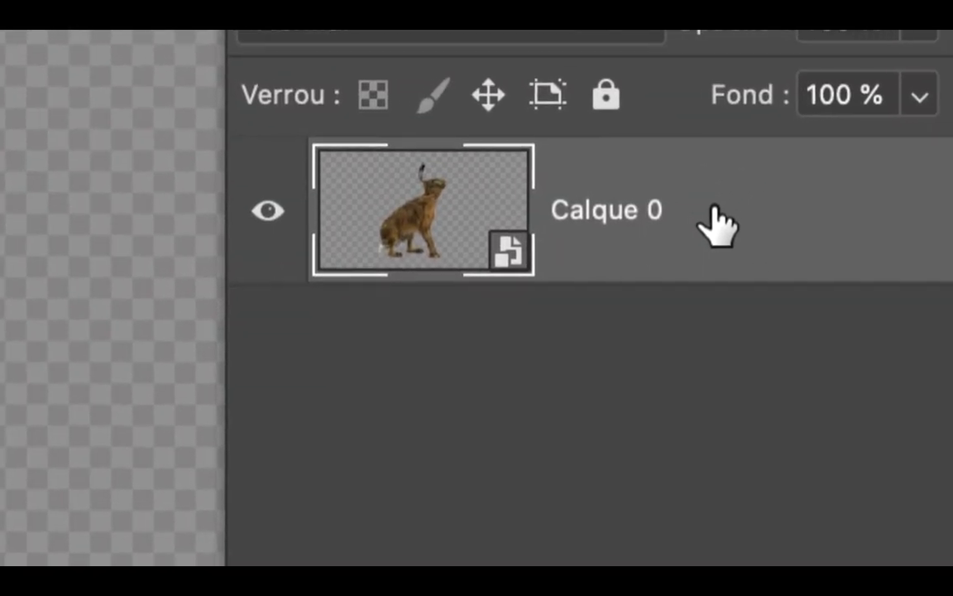
pyautogui.moveTo(711, 208); pyautogui.dragTo(733, 236)
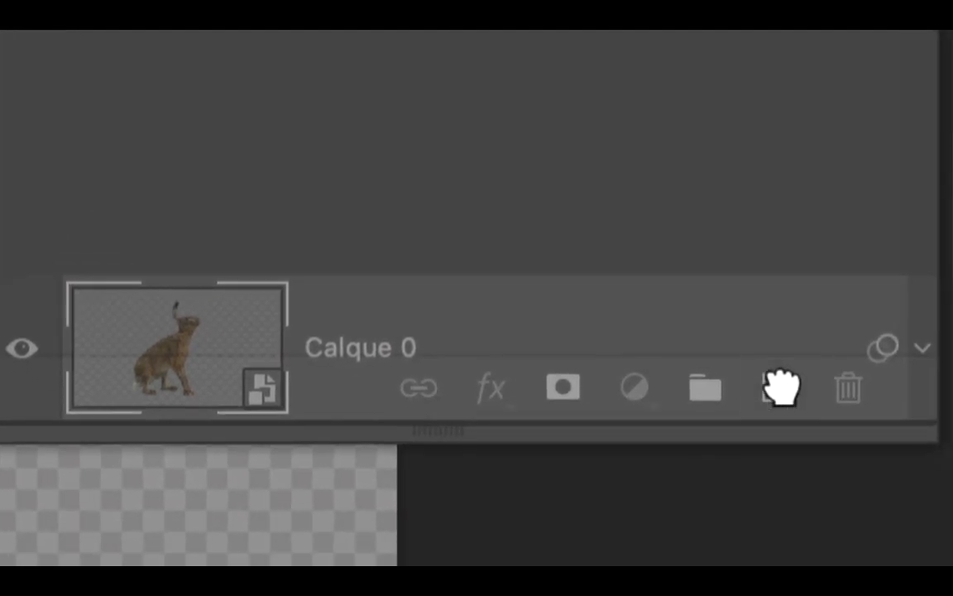
pyautogui.moveTo(781, 387); pyautogui.dragTo(781, 387)
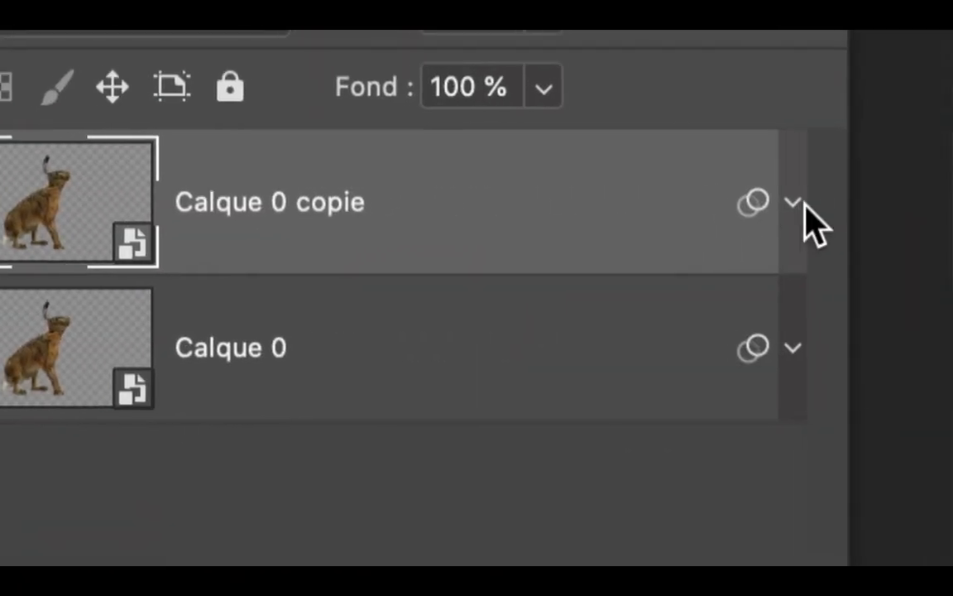
# Reopen the Déformation de la marionnette filter on Calque 0 copie, delete all ear and head pins above the neck, and apply the warp.
pyautogui.click(802, 204)
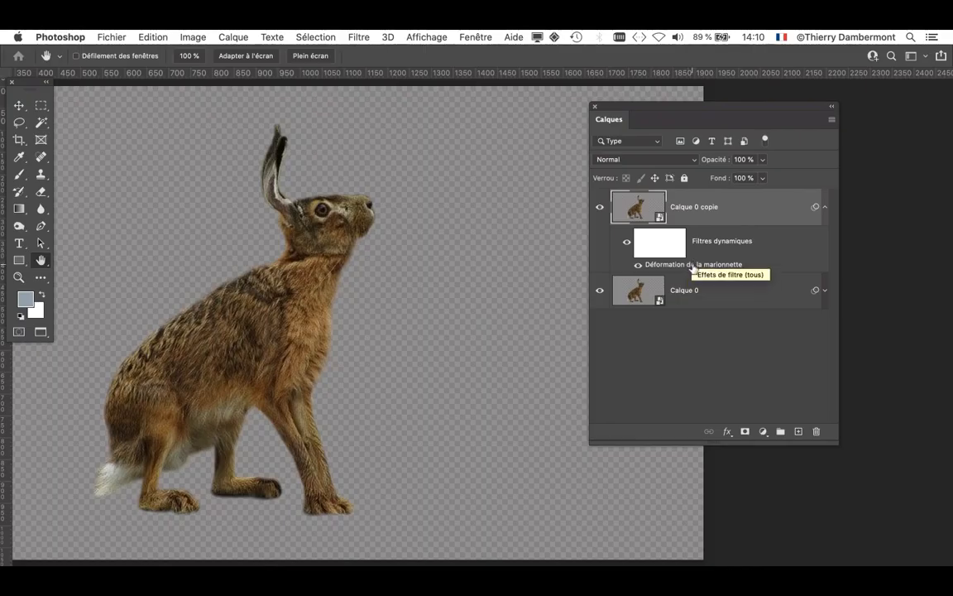
pyautogui.doubleClick(693, 264)
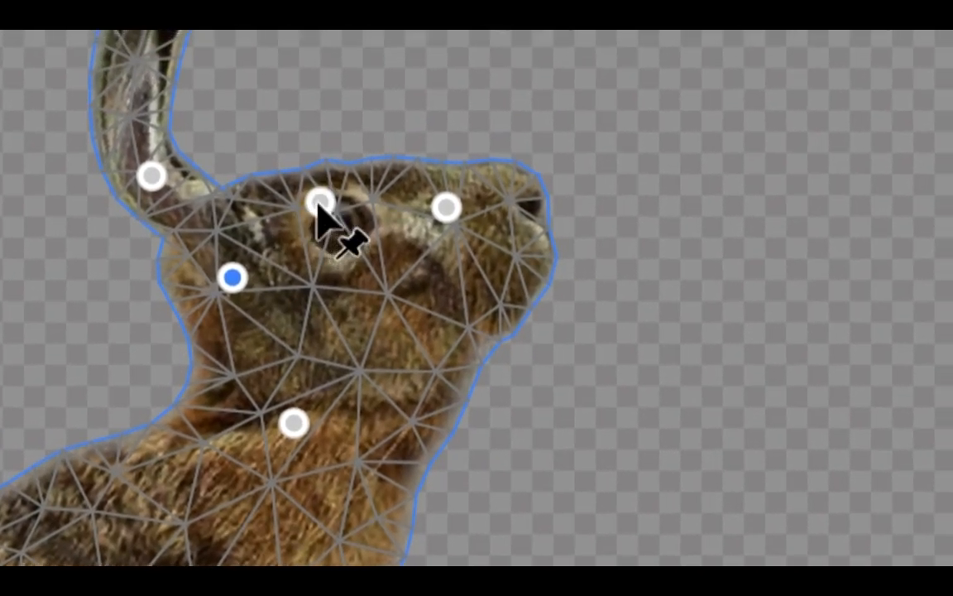
pyautogui.keyDown('shift'); pyautogui.click(321, 203); pyautogui.keyUp('shift')
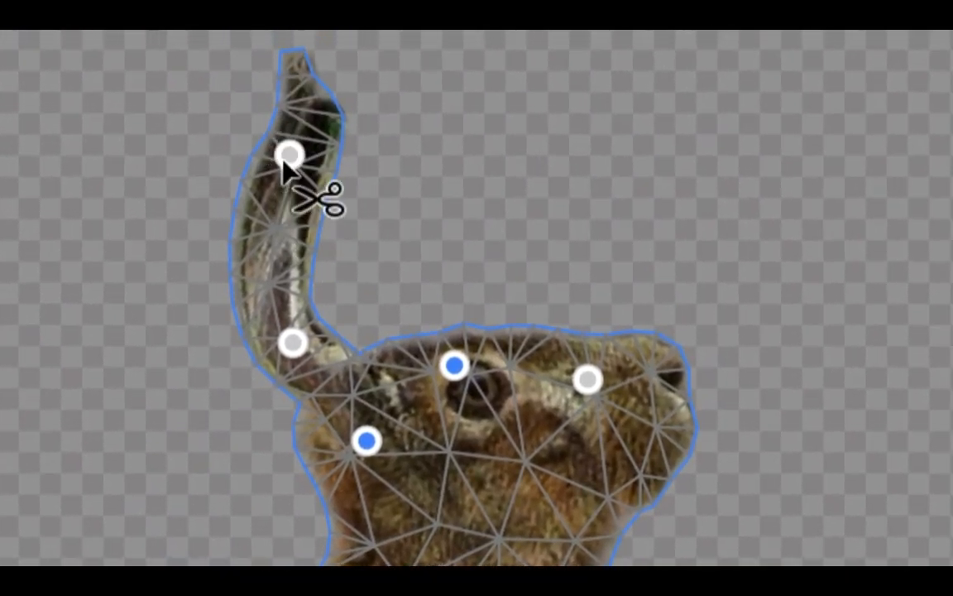
pyautogui.keyDown('alt'); pyautogui.click(303, 154); pyautogui.keyUp('alt')
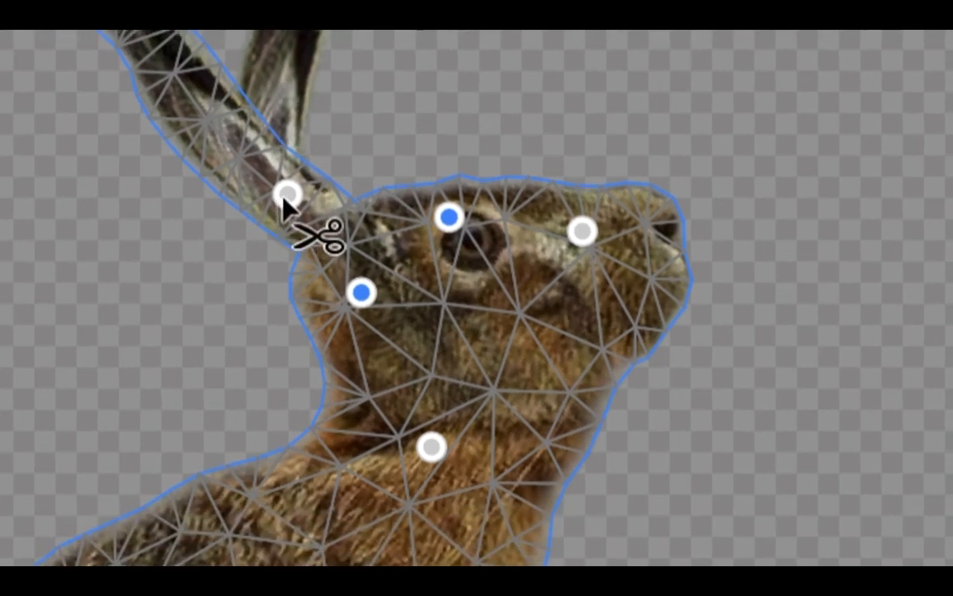
pyautogui.keyDown('alt'); pyautogui.click(286, 195); pyautogui.keyUp('alt')
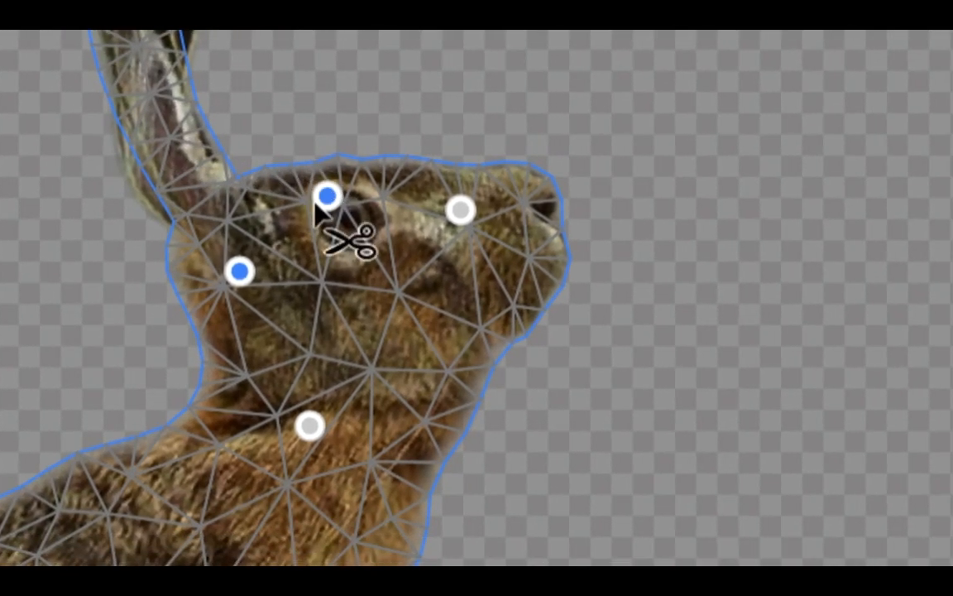
pyautogui.keyDown('alt'); pyautogui.click(449, 217); pyautogui.keyUp('alt')
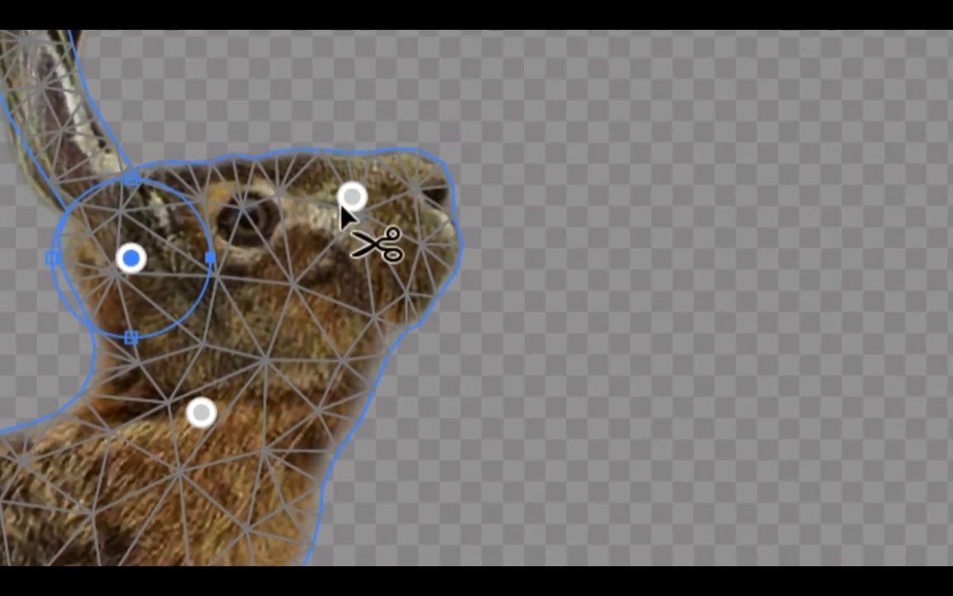
pyautogui.keyDown('alt'); pyautogui.click(451, 214); pyautogui.keyUp('alt')
pyautogui.keyDown('alt'); pyautogui.click(298, 219); pyautogui.keyUp('alt')
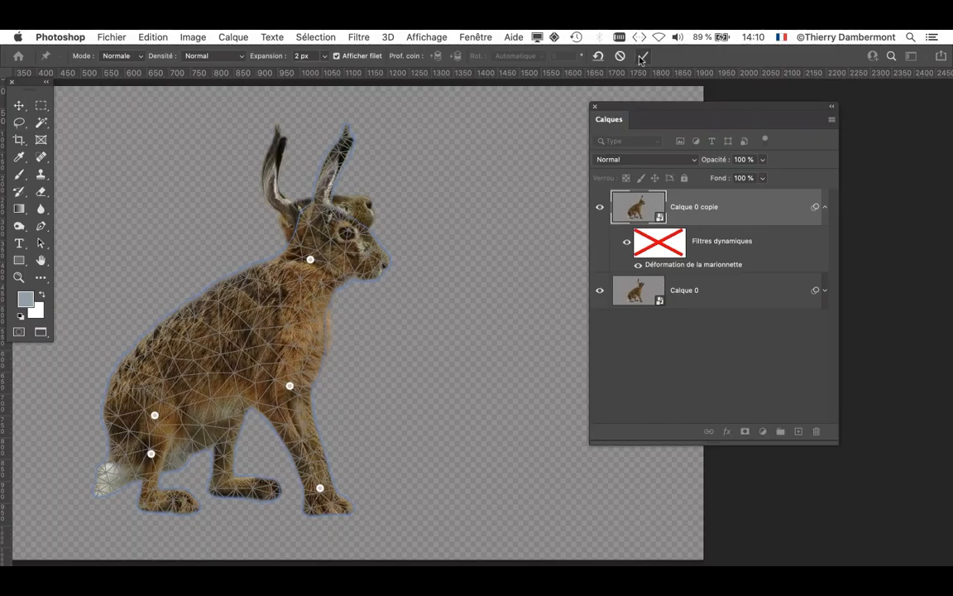
pyautogui.press('Return')
# Toggle the visibility of Calque 0 copie and Calque 0 to compare the two head poses, leaving both layers shown.
pyautogui.click(600, 207)
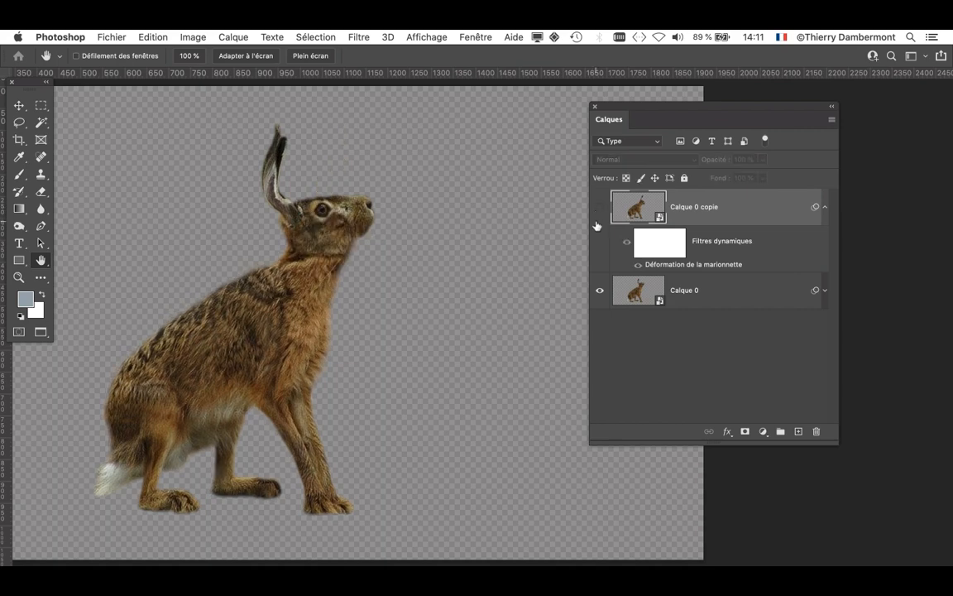
pyautogui.keyDown('alt'); pyautogui.click(600, 207); pyautogui.keyUp('alt')
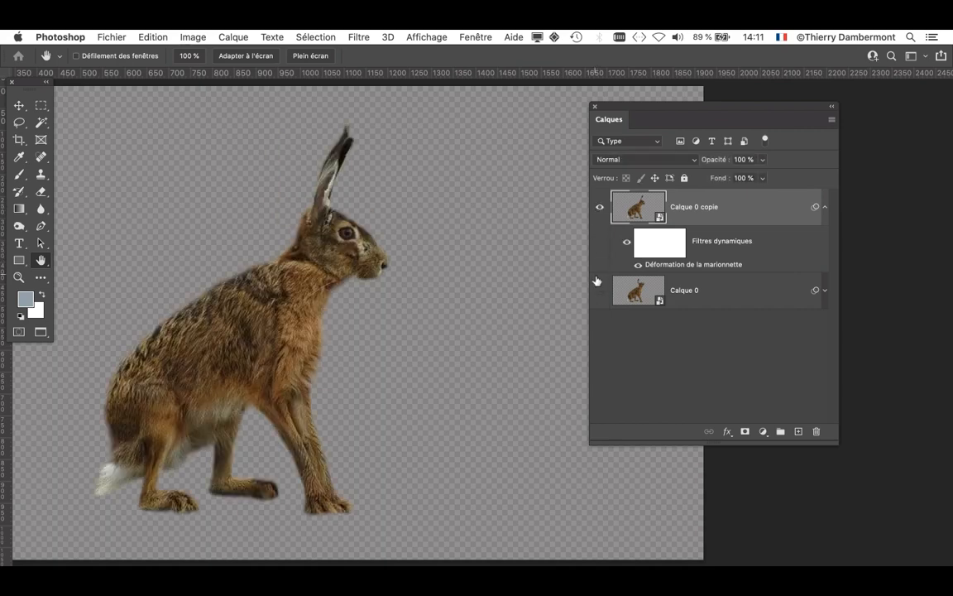
pyautogui.click(600, 206)
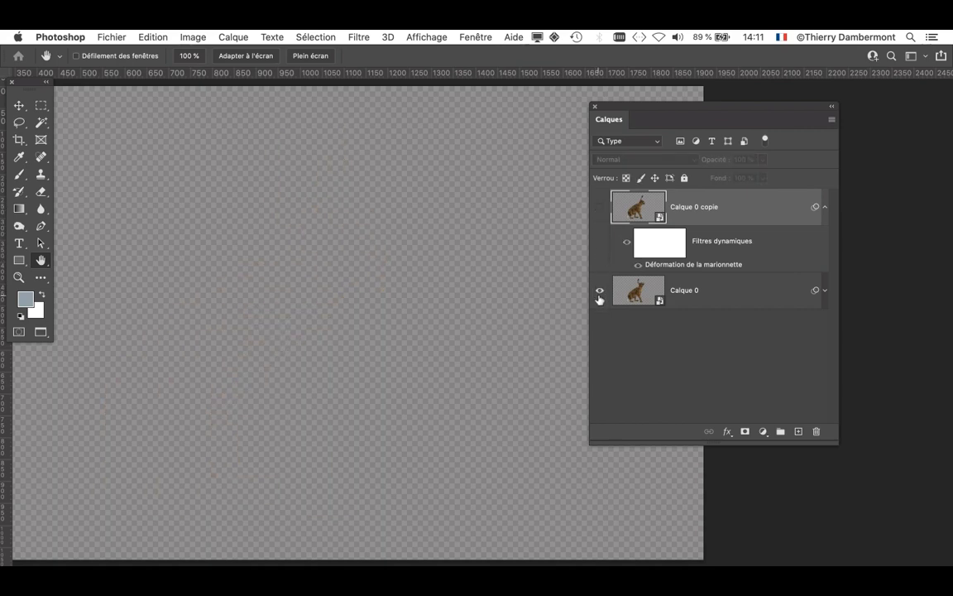
pyautogui.click(600, 290)
pyautogui.click(601, 209)
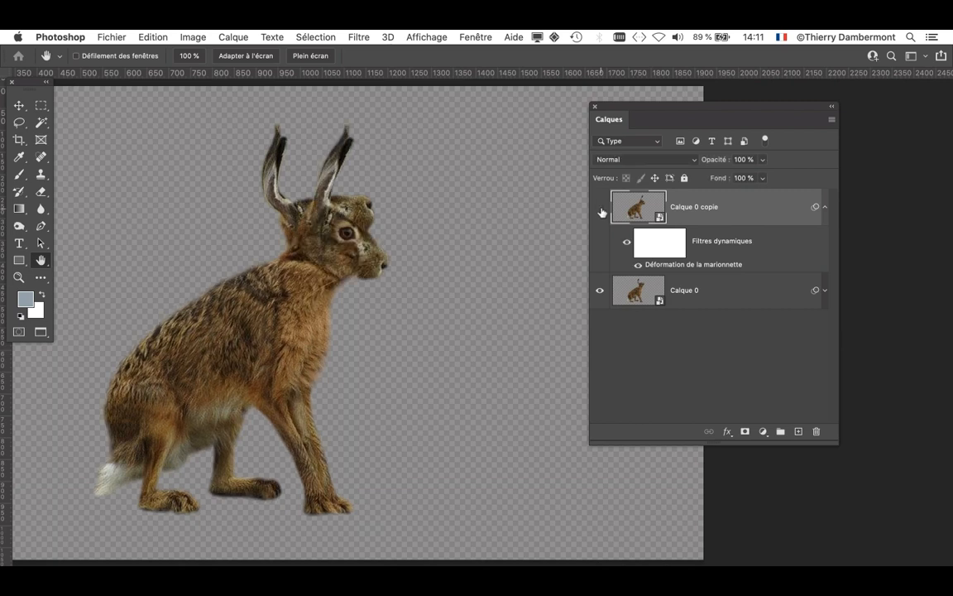
pyautogui.click(601, 211)
pyautogui.click(601, 211)
pyautogui.click(601, 211)
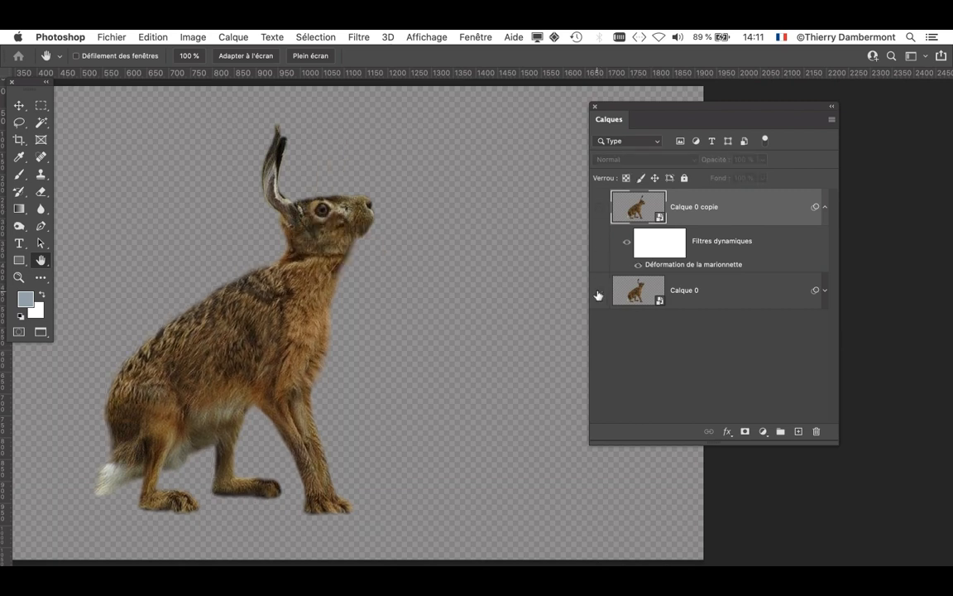
pyautogui.click(599, 295)
pyautogui.click(600, 208)
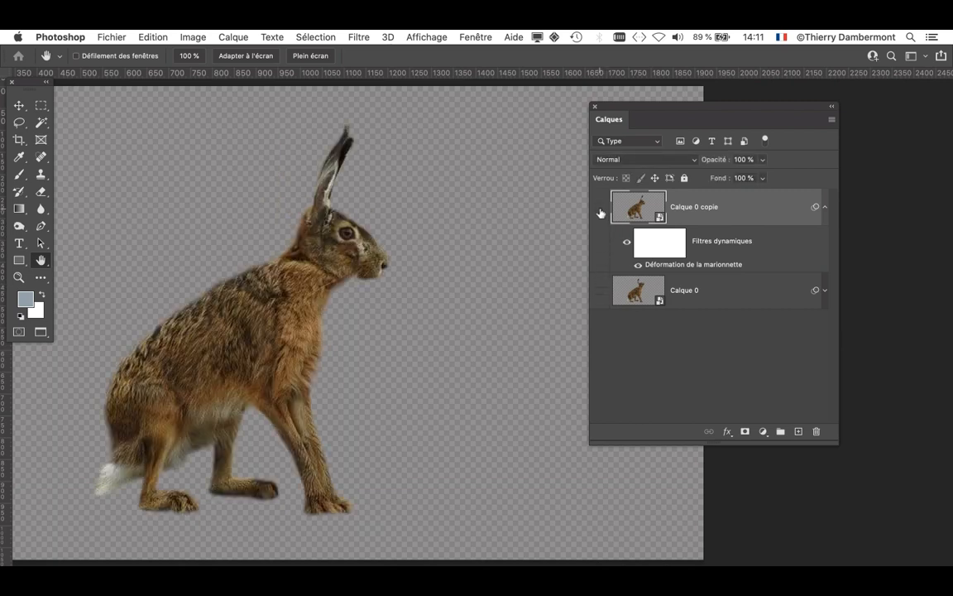
pyautogui.click(600, 211)
pyautogui.click(600, 211)
pyautogui.click(599, 291)
pyautogui.click(600, 210)
pyautogui.click(600, 210)
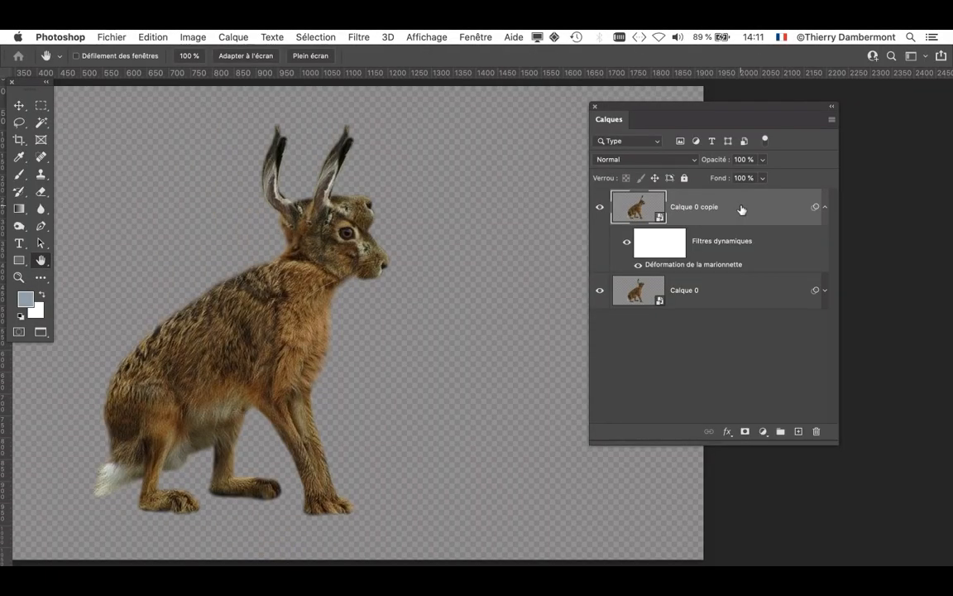
# Save the document in Photoshop format with its layers as a new version named hare-177669_960_720-04.psd.
pyautogui.click(106, 36)
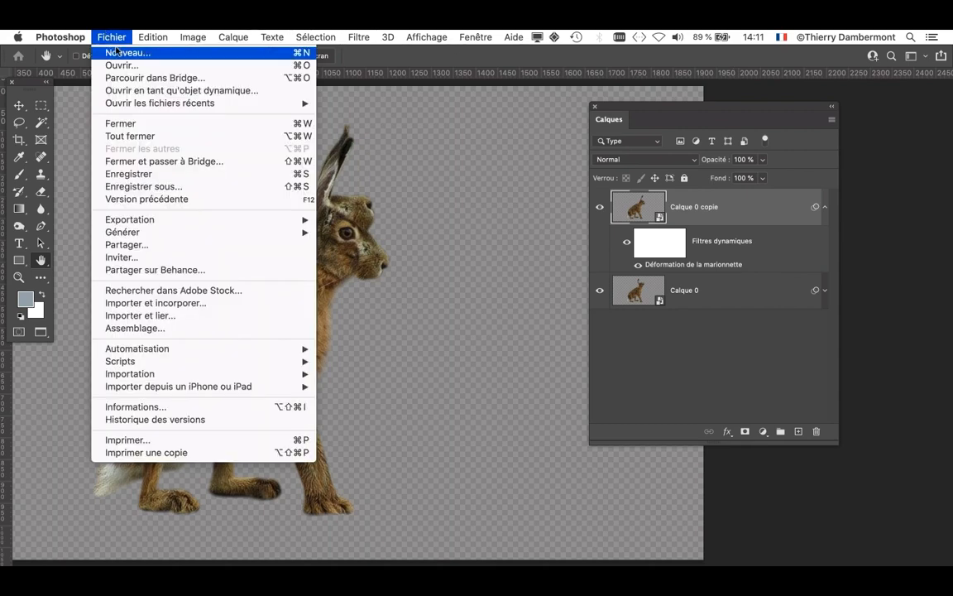
pyautogui.click(196, 189)
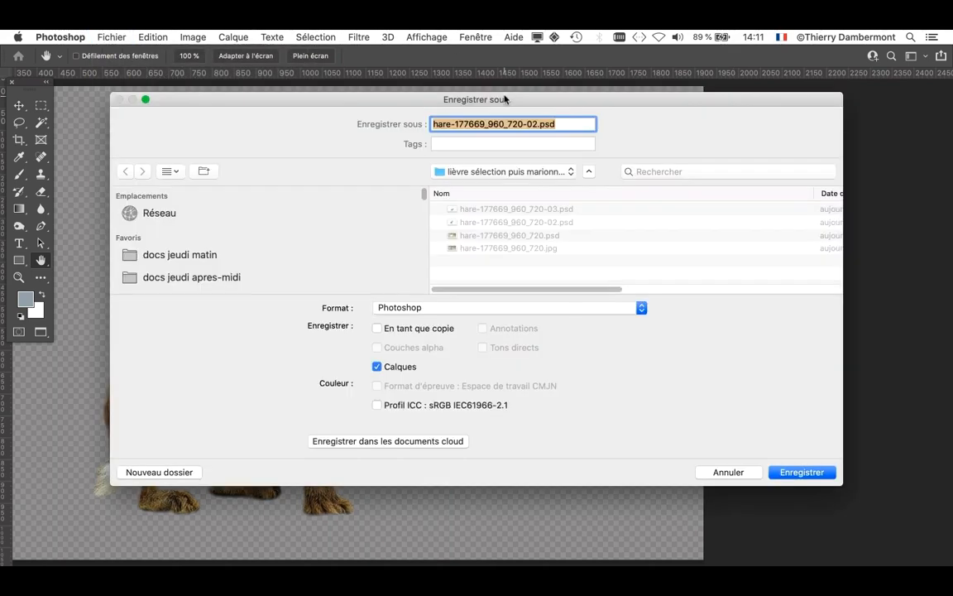
pyautogui.click(535, 124)
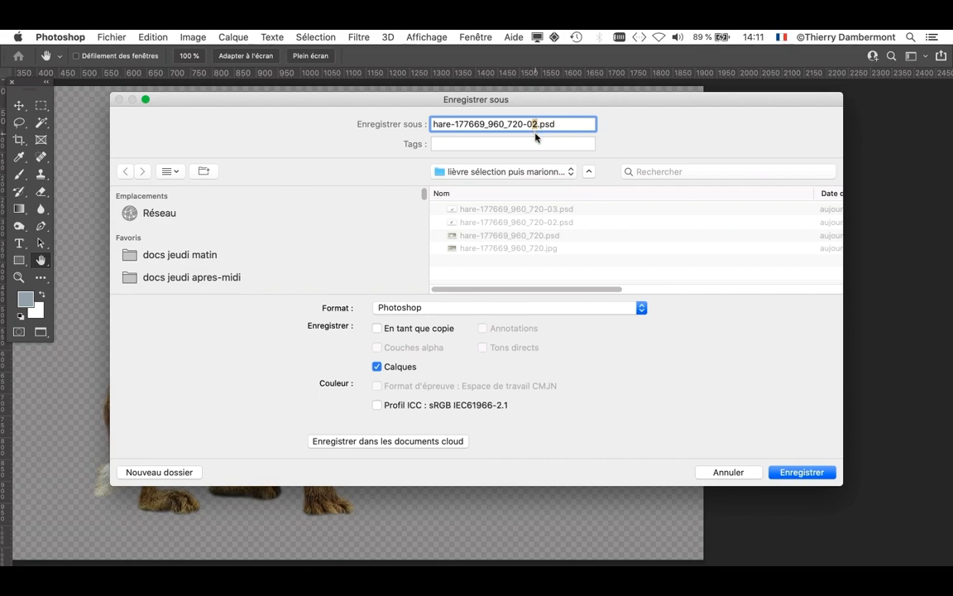
pyautogui.write('3')
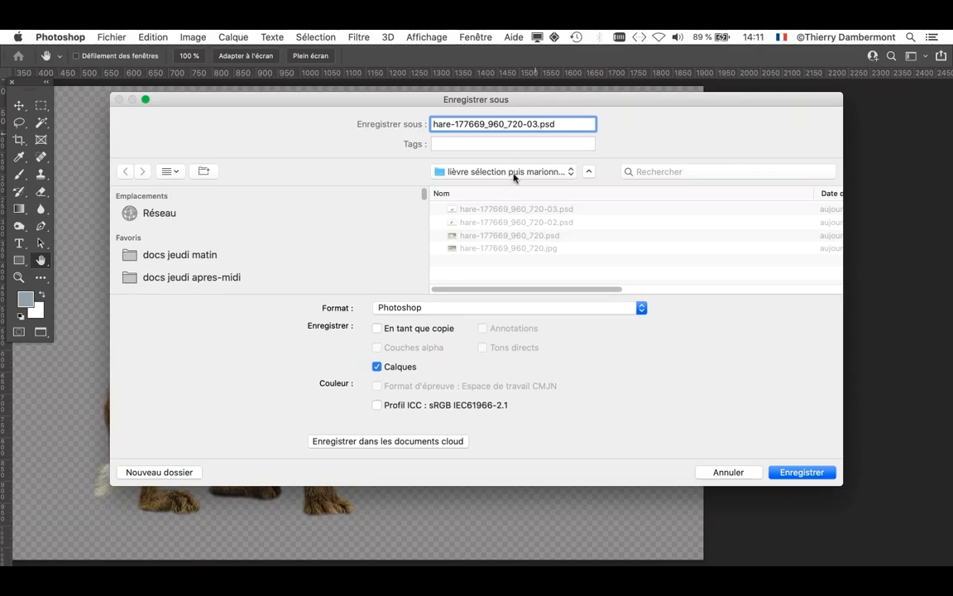
pyautogui.click(796, 474)
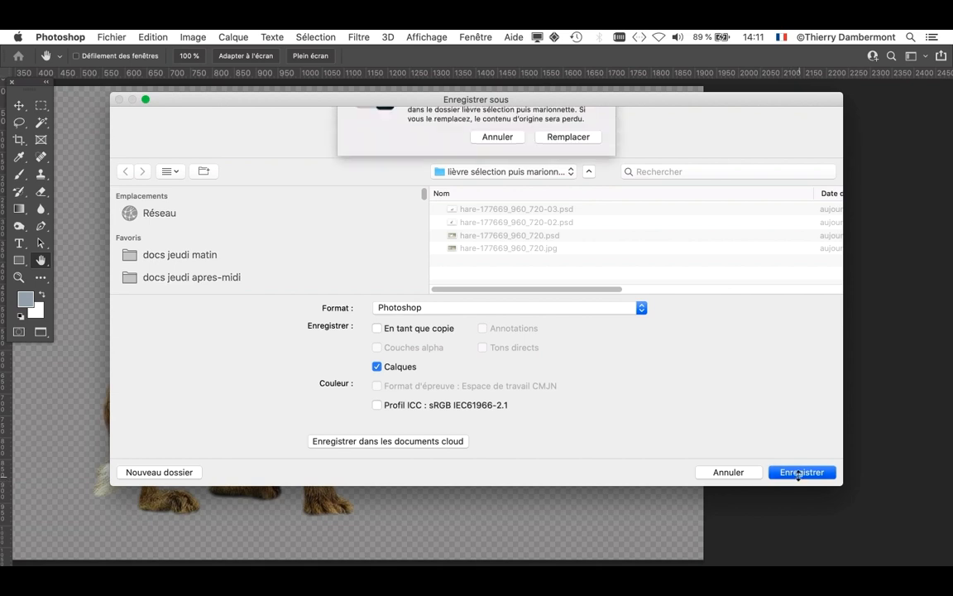
pyautogui.click(480, 186)
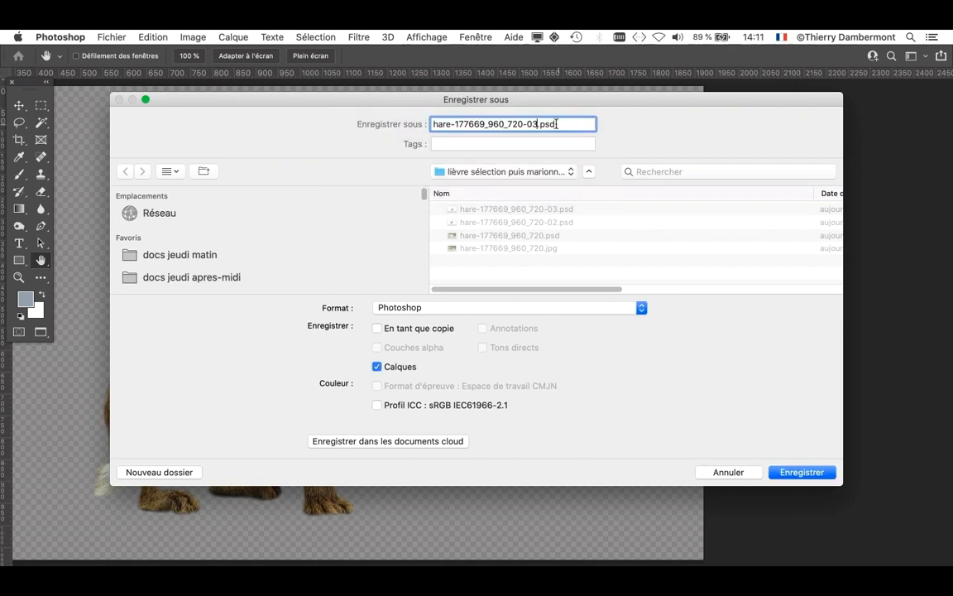
pyautogui.moveTo(531, 123); pyautogui.dragTo(538, 124)
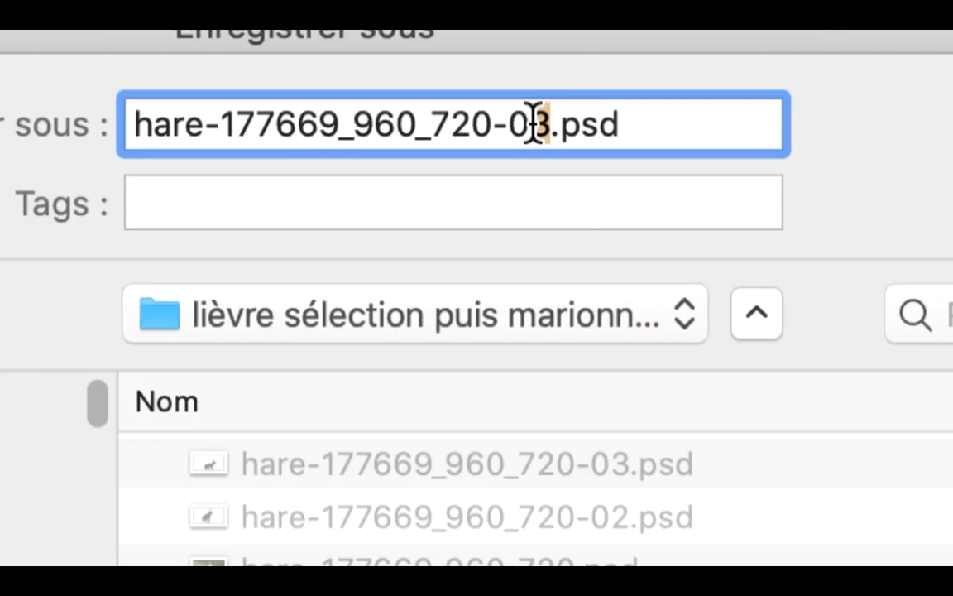
pyautogui.write('4')
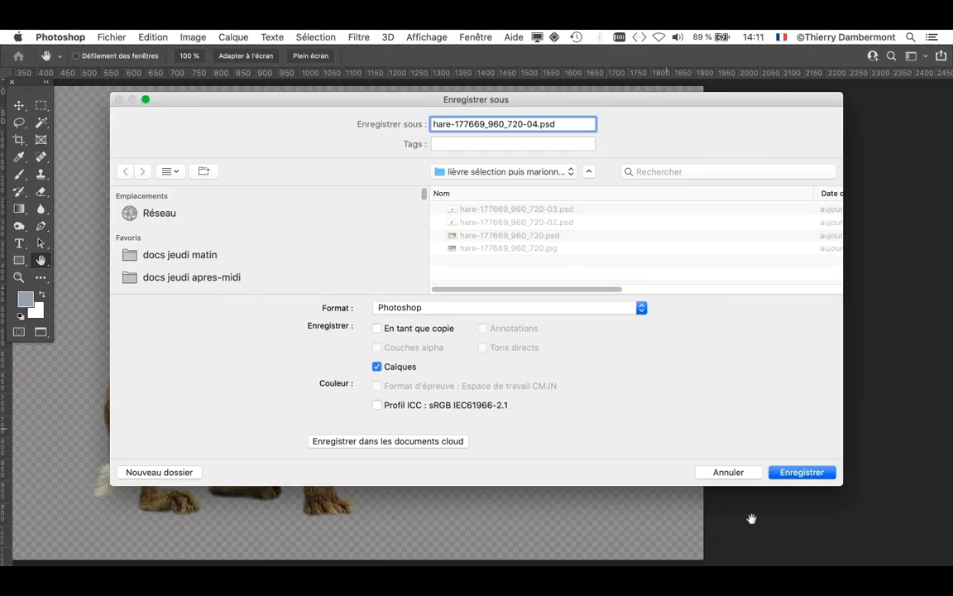
pyautogui.click(786, 471)
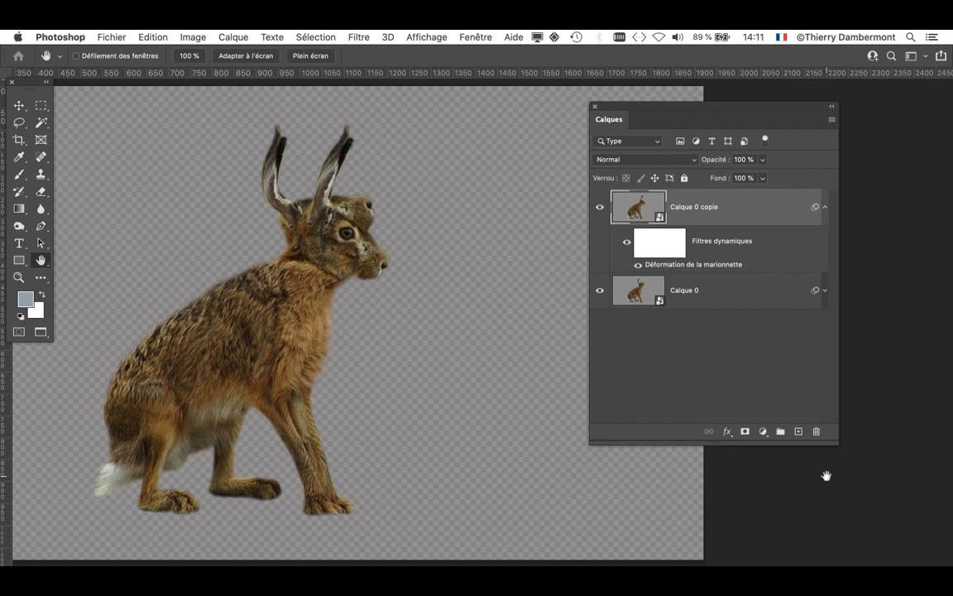
# Show the Montage panel and create a frame animation (Créer une animation d'image) for the hare document.
pyautogui.press('super+minus')
pyautogui.click(475, 37)
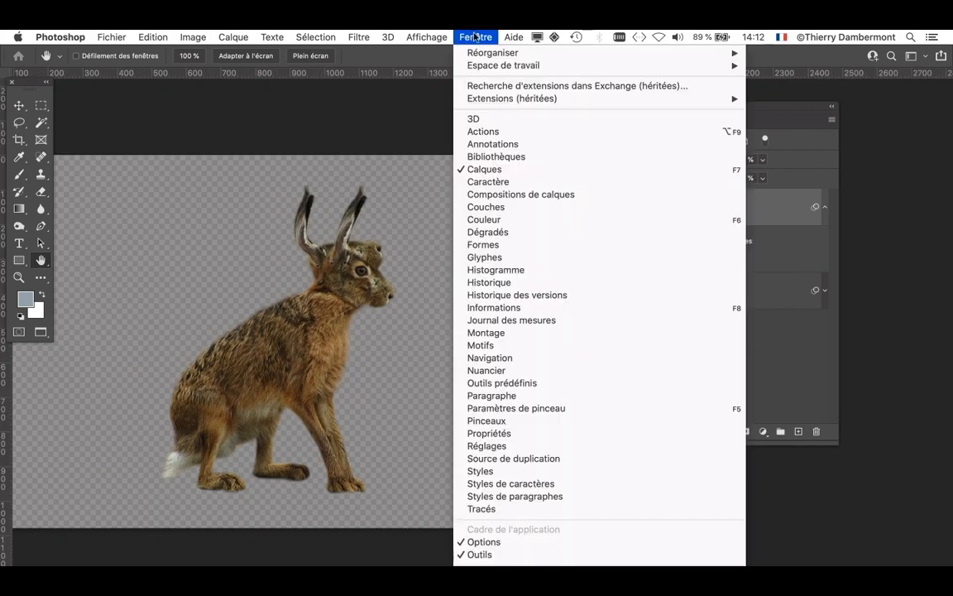
pyautogui.click(599, 337)
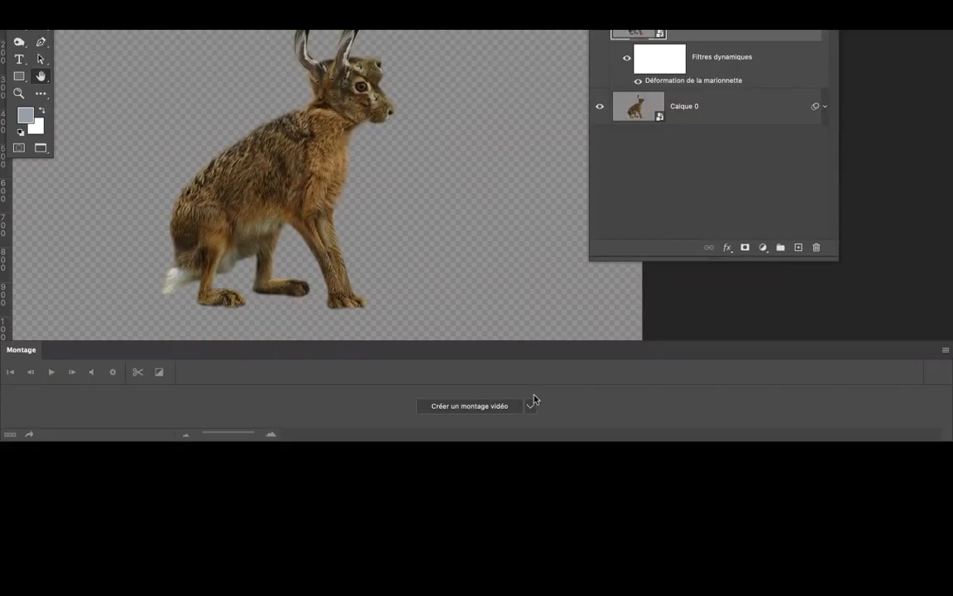
pyautogui.click(532, 400)
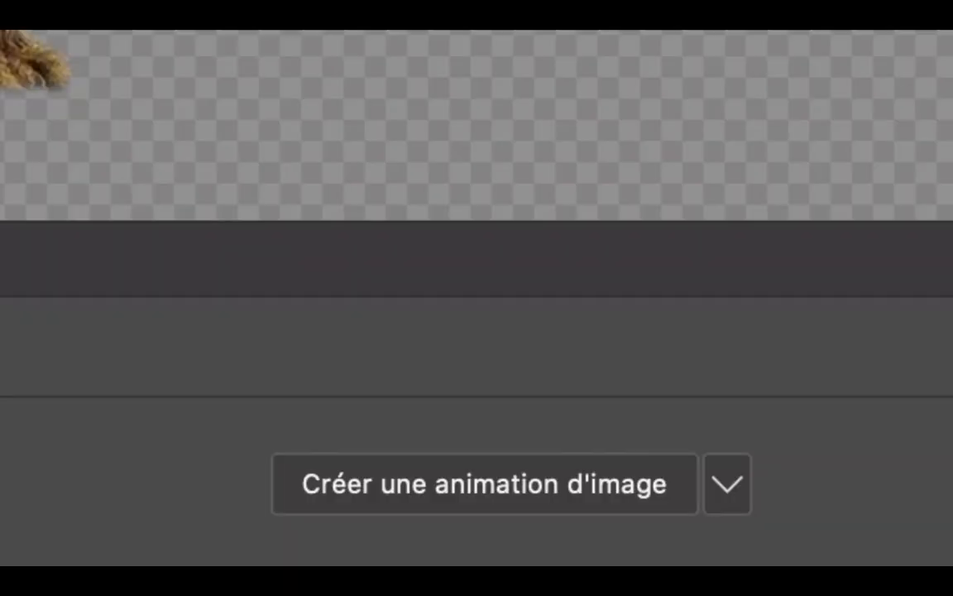
pyautogui.click(629, 495)
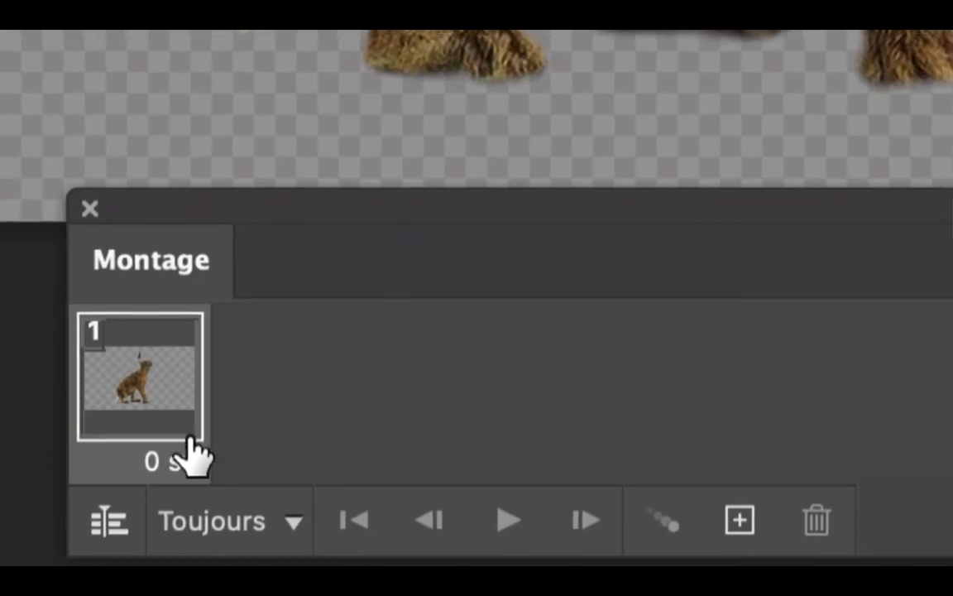
# Set the first animation frame's delay to 0,5 seconds and add a second frame.
pyautogui.click(176, 441)
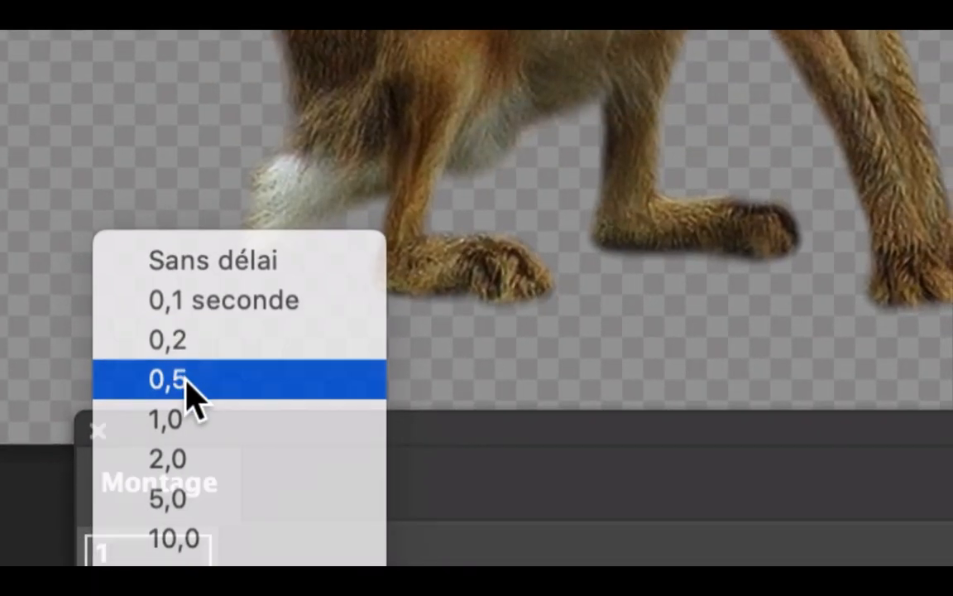
pyautogui.click(190, 250)
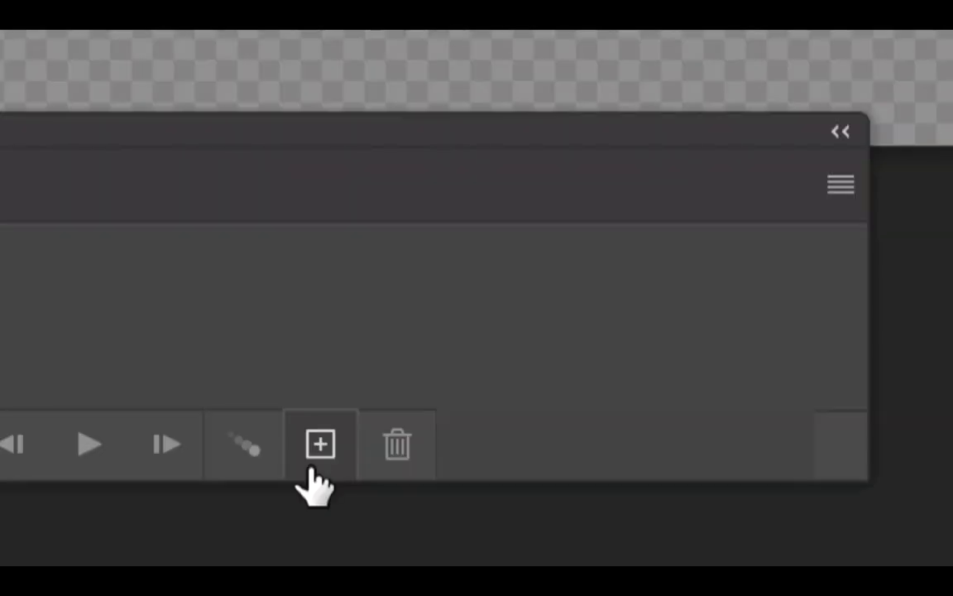
pyautogui.click(313, 468)
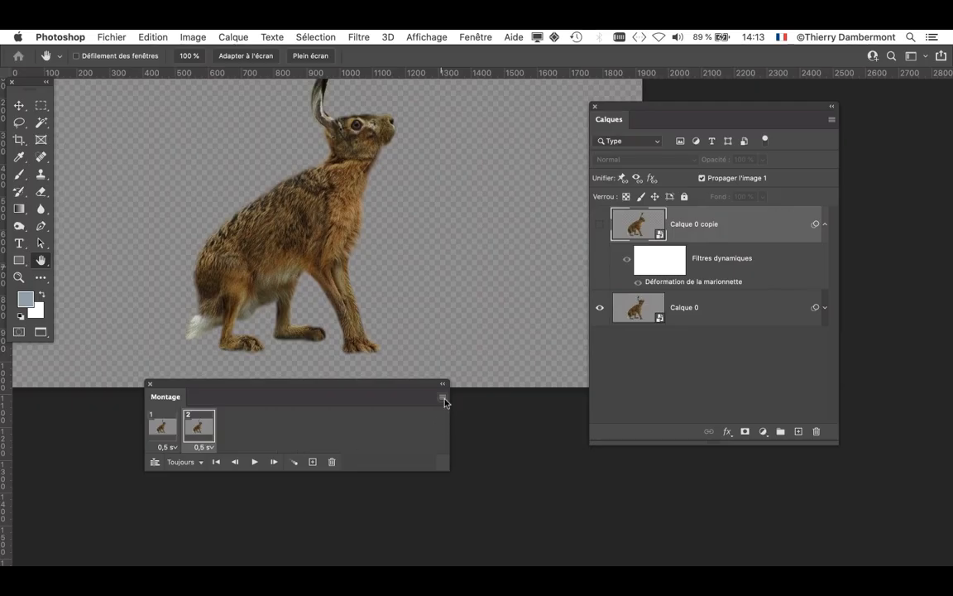
# Enable creating a new layer for each new frame, and show Calque 0 copie and hide Calque 0 in frame 2.
pyautogui.click(442, 398)
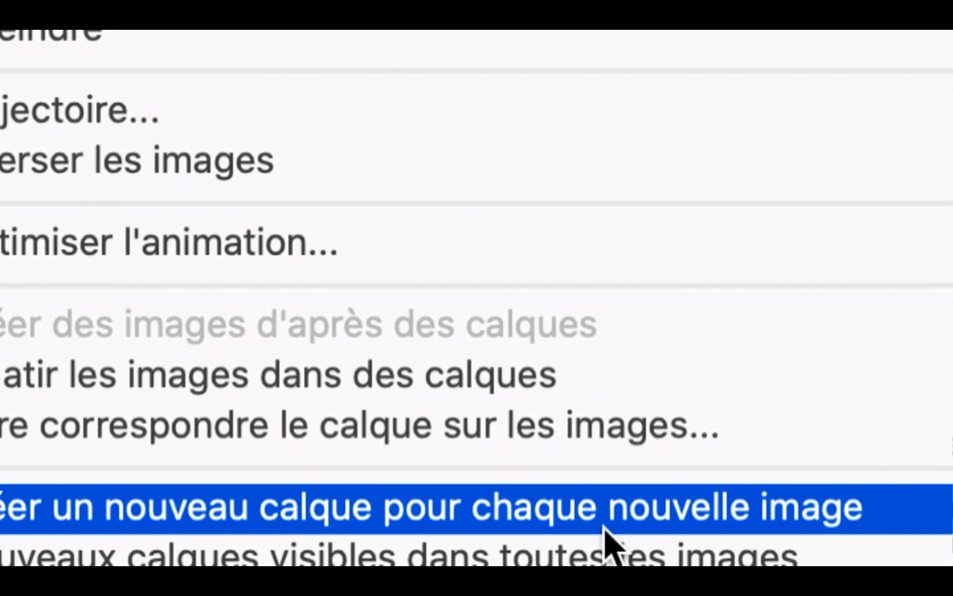
pyautogui.click(605, 528)
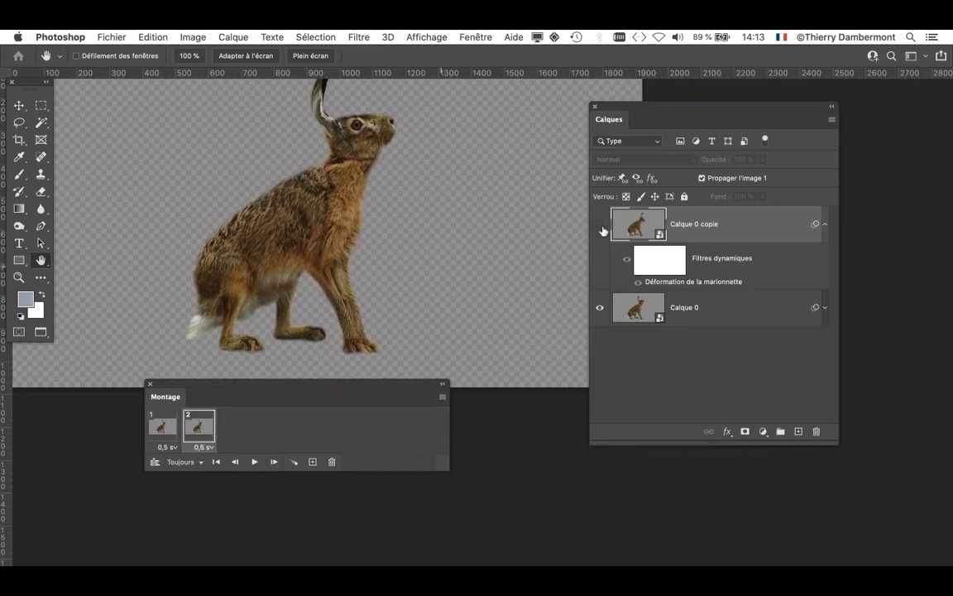
pyautogui.click(602, 225)
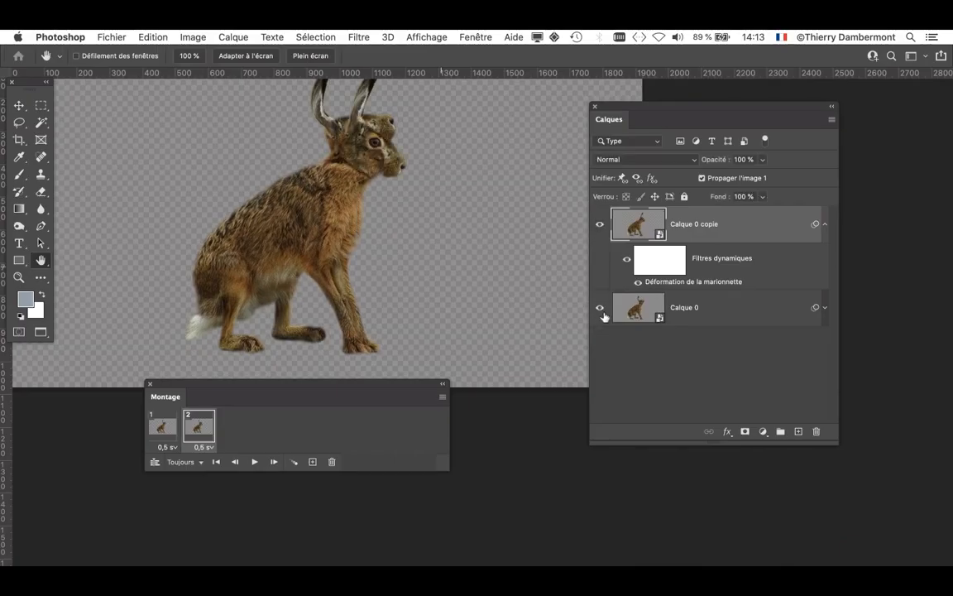
pyautogui.click(600, 308)
# Switch between frames 1 and 2 to compare the poses, and check the new-layer-per-frame option in the animation settings.
pyautogui.click(166, 431)
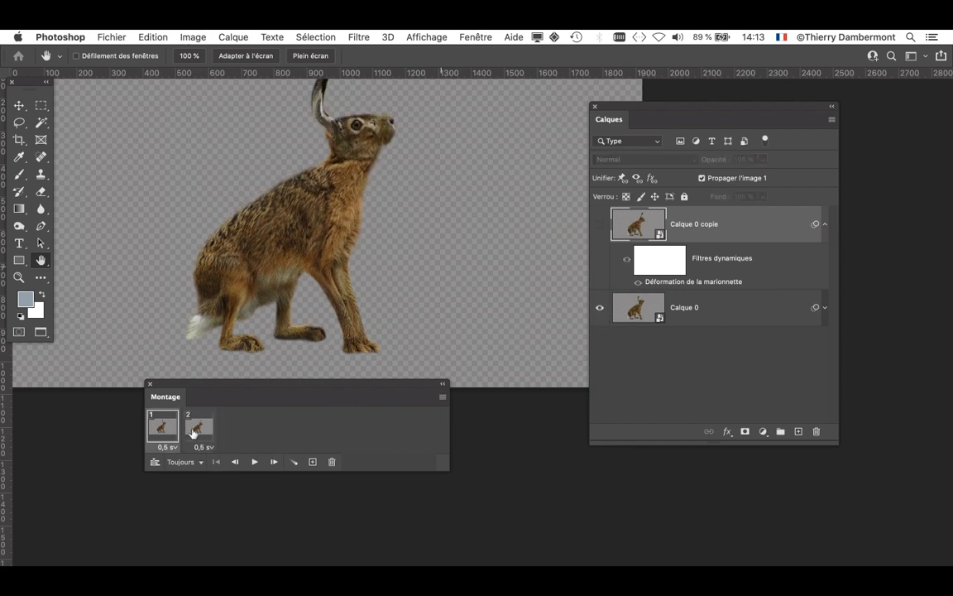
pyautogui.click(190, 426)
pyautogui.click(167, 428)
pyautogui.click(443, 397)
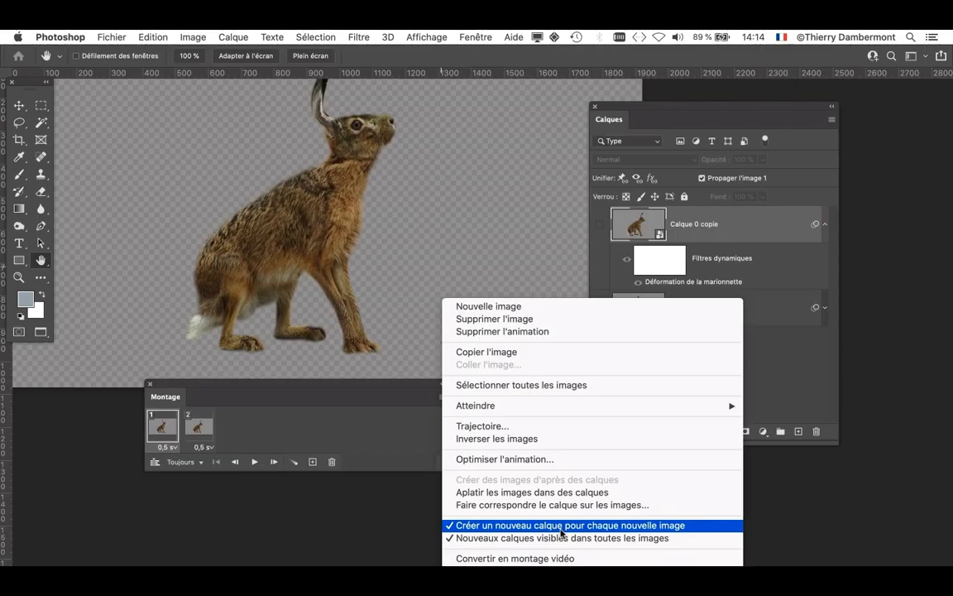
pyautogui.click(378, 426)
pyautogui.click(203, 431)
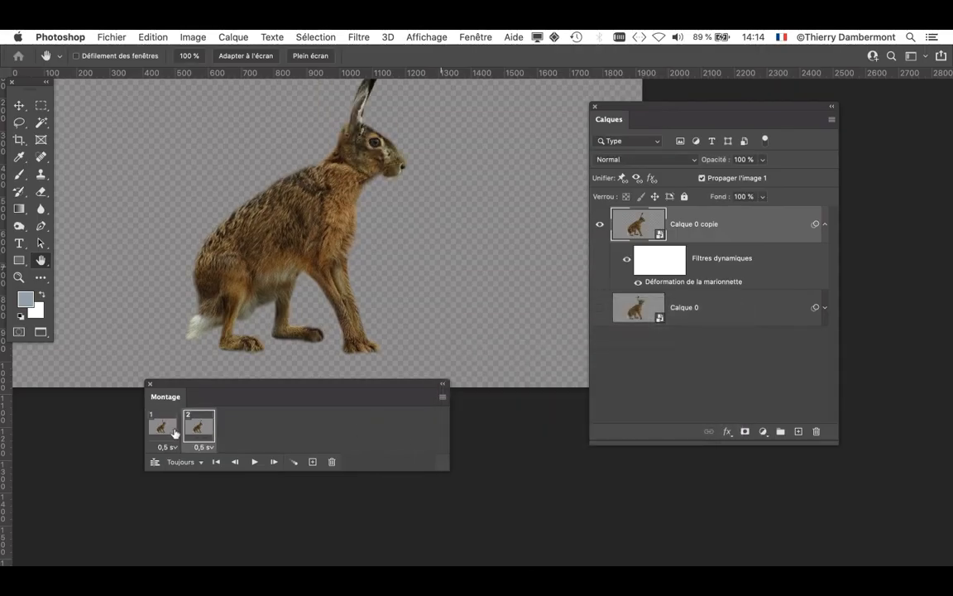
pyautogui.click(172, 433)
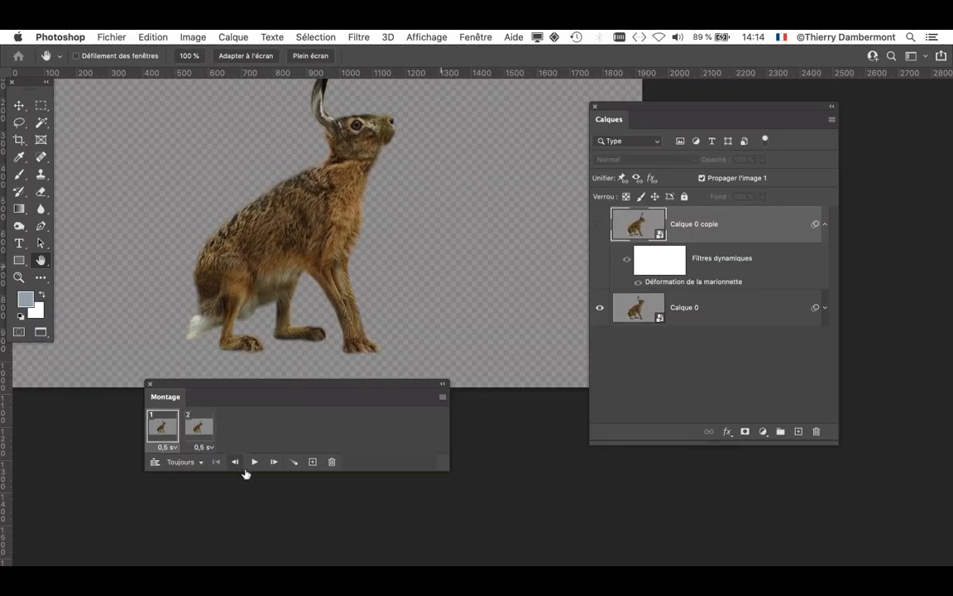
# Play the two-frame animation, move the Montage panel clear of the hare, and play the animation again.
pyautogui.click(532, 551)
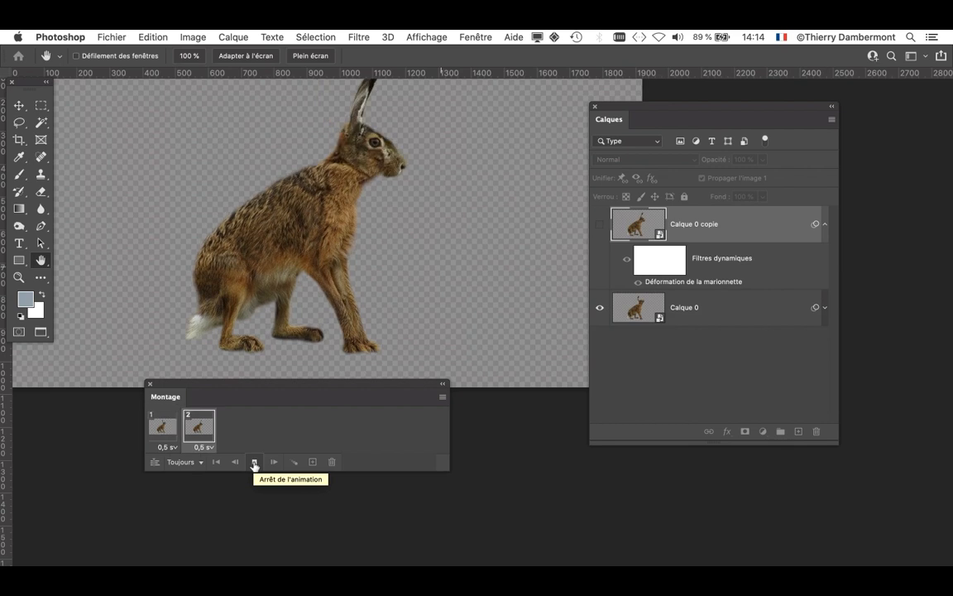
pyautogui.moveTo(364, 231); pyautogui.dragTo(379, 298)
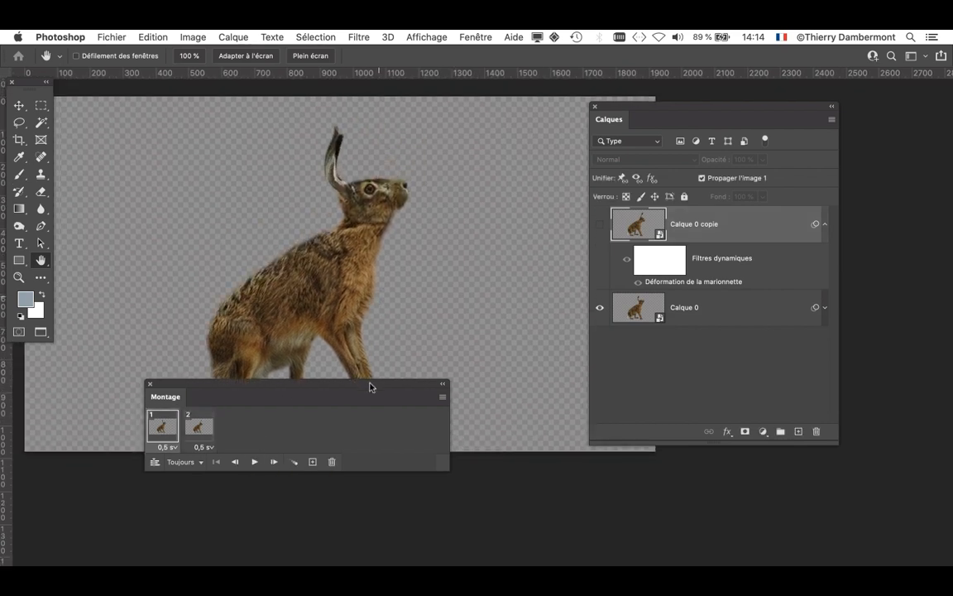
pyautogui.moveTo(370, 388); pyautogui.dragTo(400, 459)
pyautogui.click(284, 533)
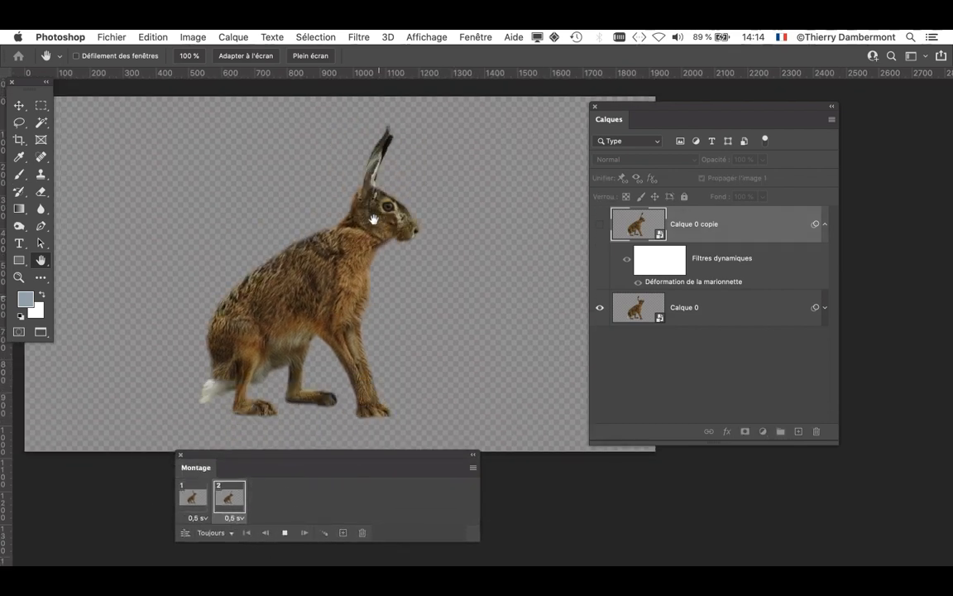